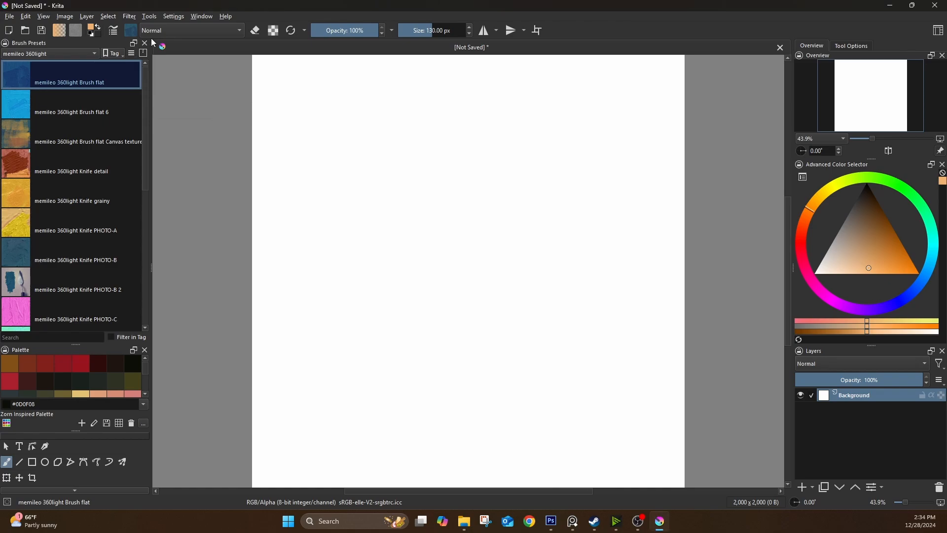
View the brush preset resources in the Manage Resources window and close it
{"action": "left_click", "coordinate": [174, 17]}
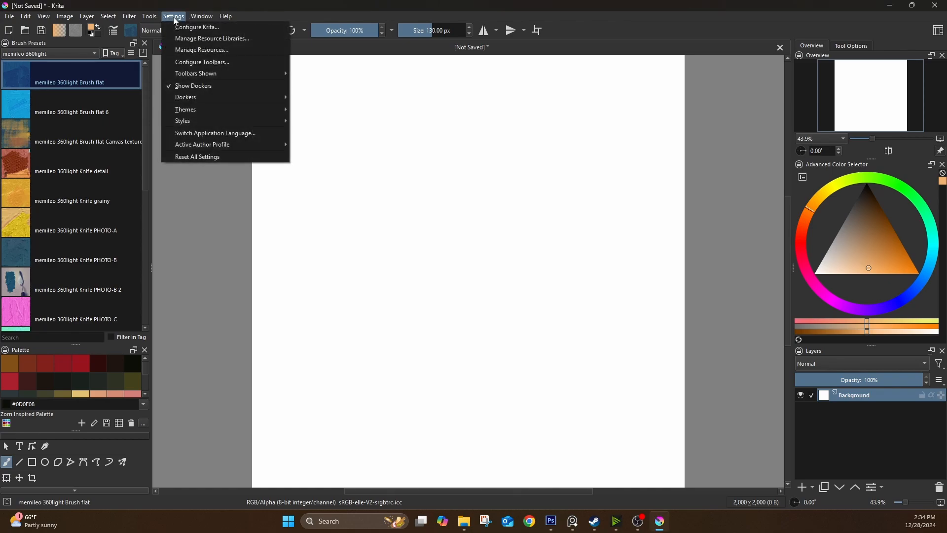
{"action": "left_click", "coordinate": [183, 51]}
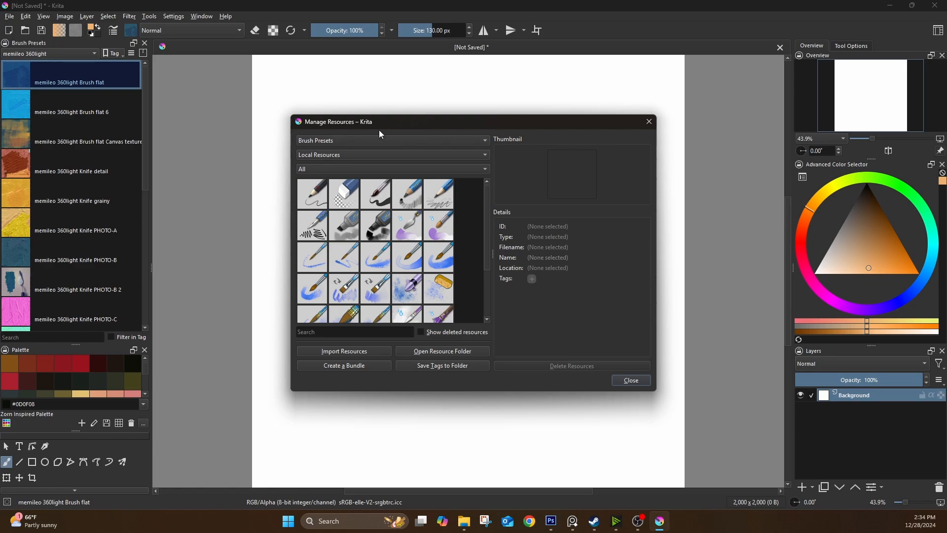
{"action": "left_click_drag", "start_coordinate": [398, 123], "coordinate": [316, 114]}
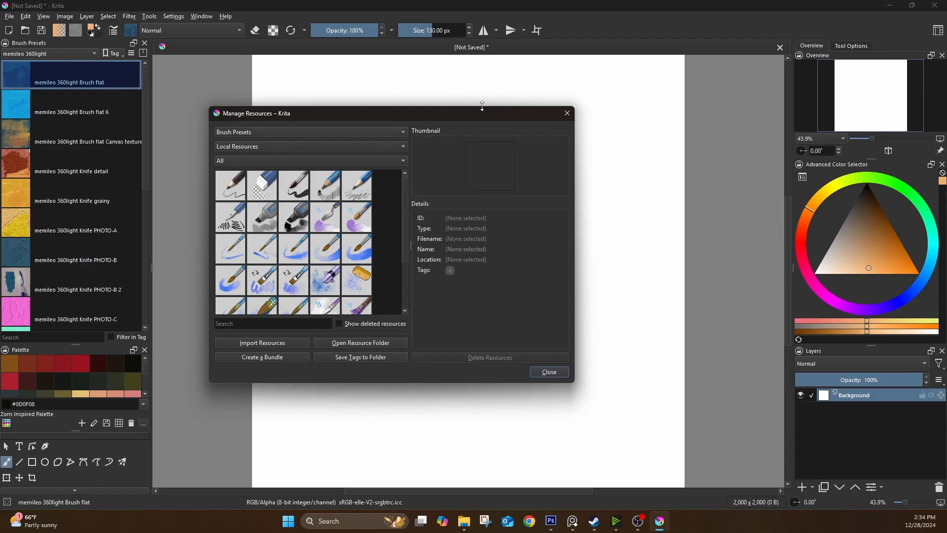
{"action": "left_click", "coordinate": [566, 114]}
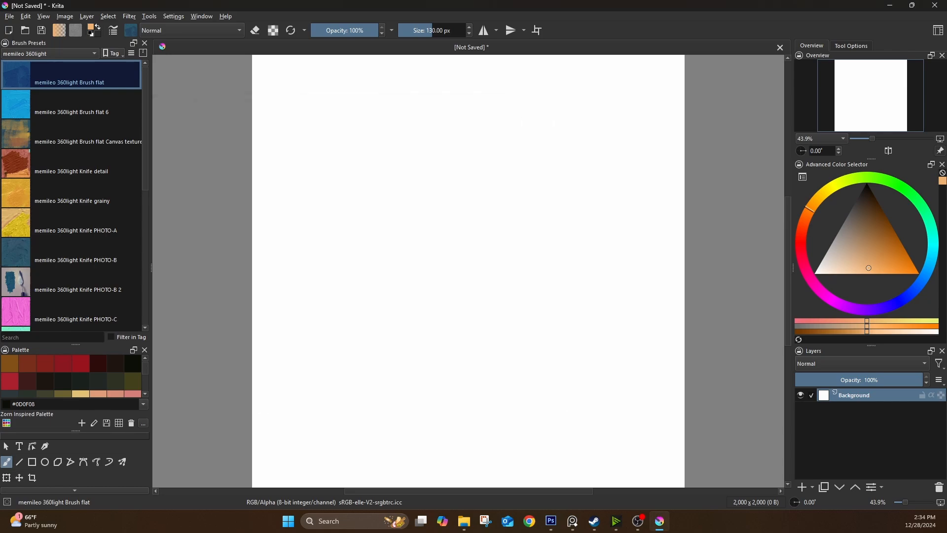
Browse the brush presets tagged Charcoal_KA and SK, and return to the memileo 360light set
{"action": "left_click", "coordinate": [63, 49]}
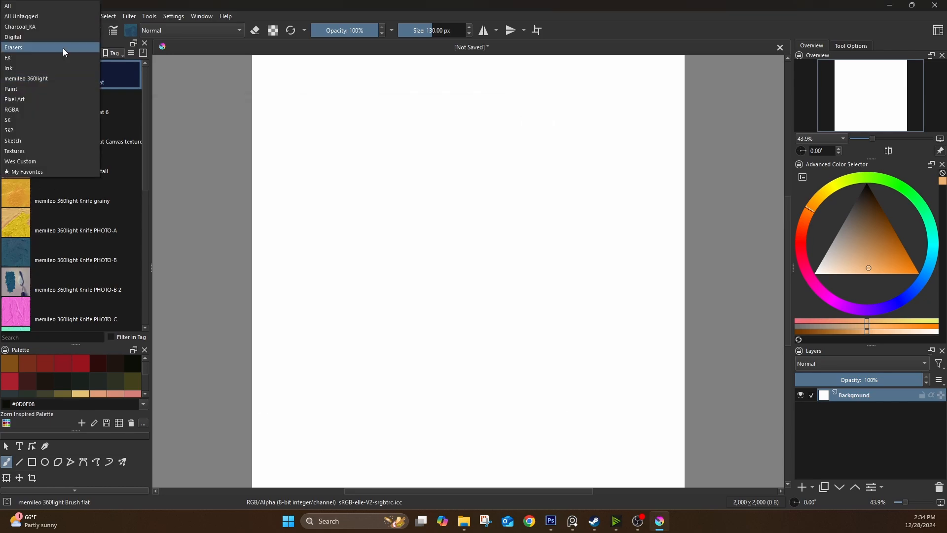
{"action": "left_click", "coordinate": [176, 1]}
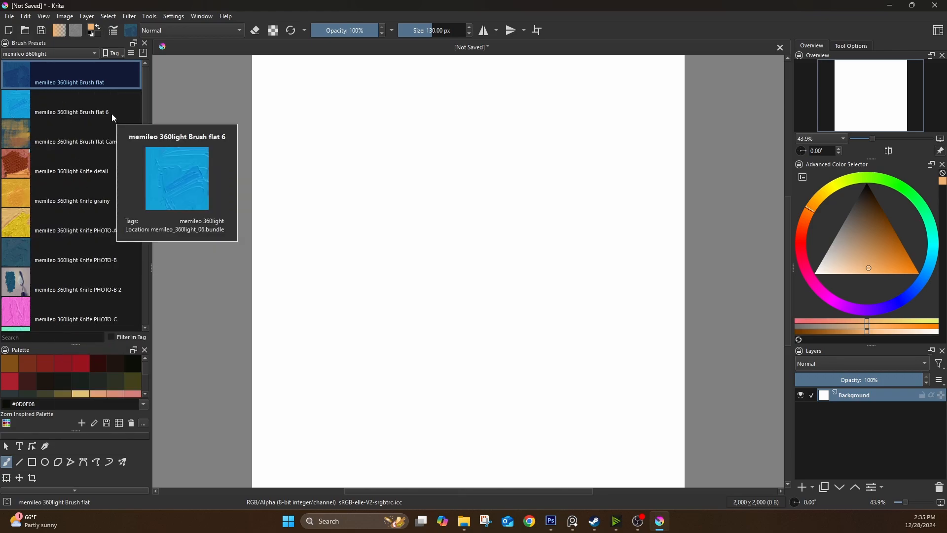
{"action": "left_click", "coordinate": [64, 53]}
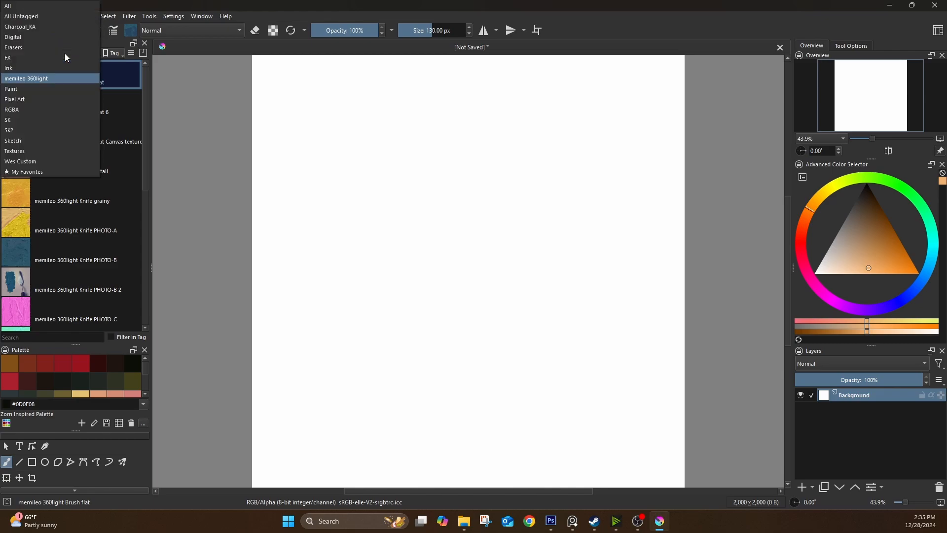
{"action": "left_click", "coordinate": [31, 28]}
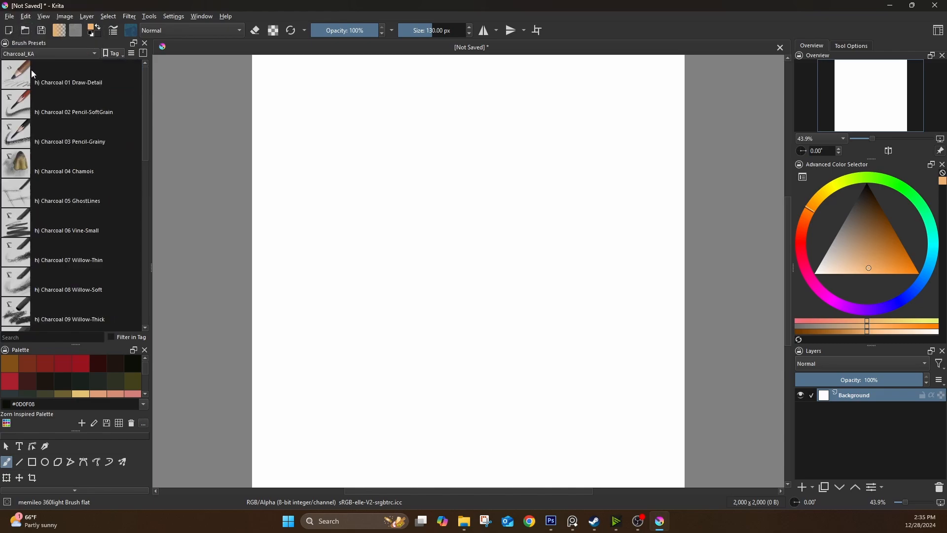
{"action": "left_click", "coordinate": [75, 54]}
{"action": "left_click", "coordinate": [35, 148]}
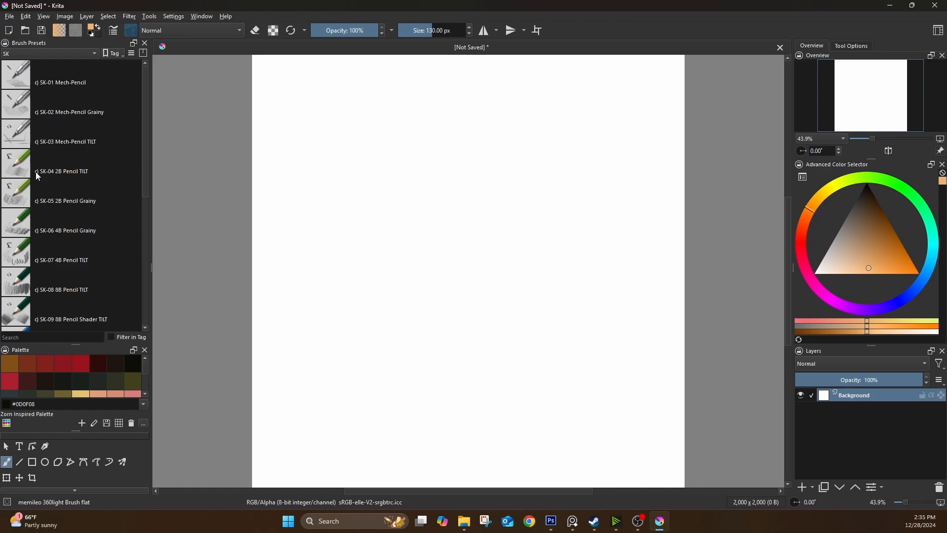
{"action": "left_click", "coordinate": [69, 55]}
{"action": "left_click", "coordinate": [34, 81]}
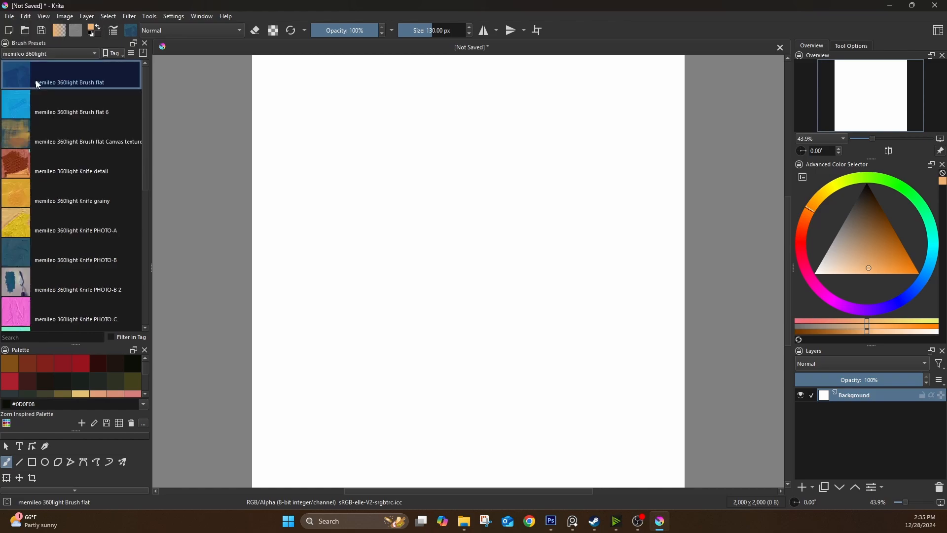
Look through the memileo 360light presets from the flat brushes and knives down to the Texture brushes, checking their previews
{"action": "scroll", "coordinate": [63, 118], "scroll_direction": "down", "scroll_amount": 4}
{"action": "scroll", "coordinate": [63, 125], "scroll_direction": "up", "scroll_amount": 4}
{"action": "mouse_move", "coordinate": [82, 168]}
{"action": "mouse_move", "coordinate": [38, 101]}
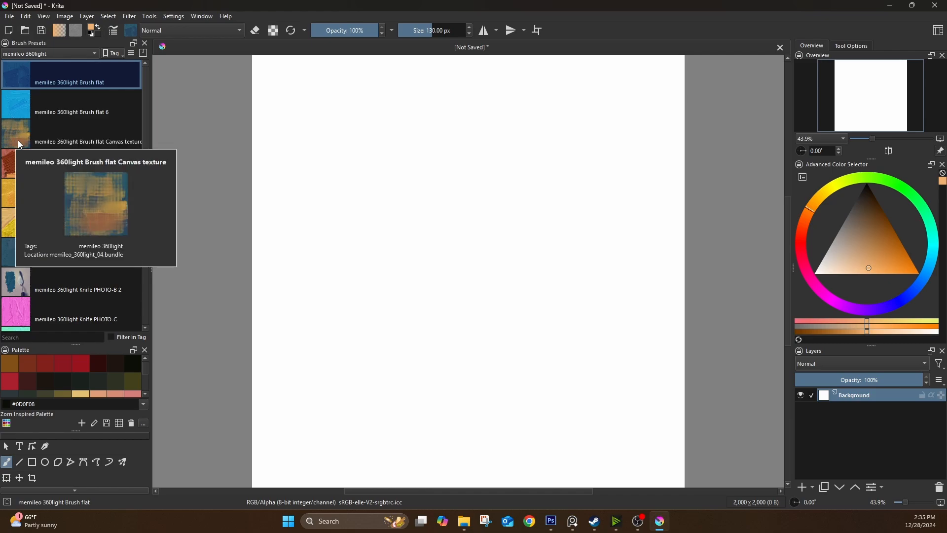
{"action": "mouse_move", "coordinate": [16, 149]}
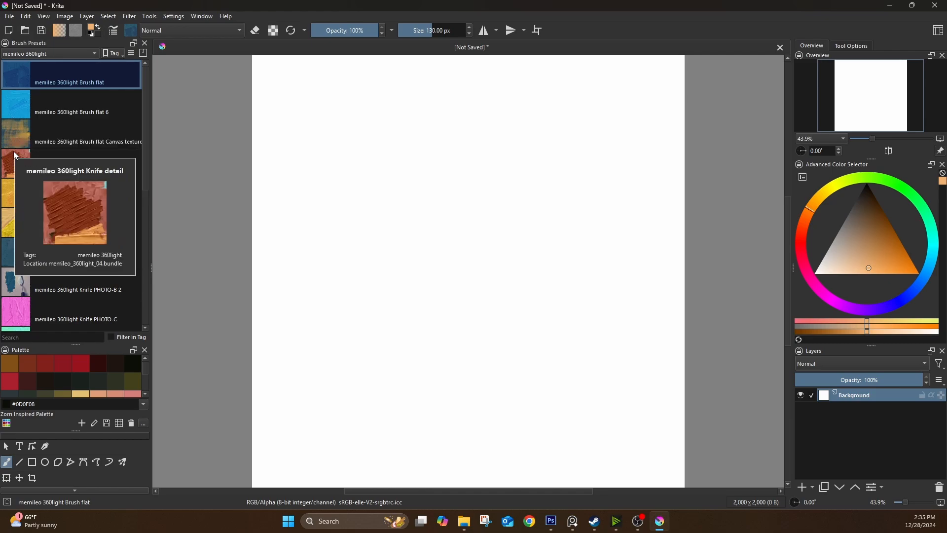
{"action": "mouse_move", "coordinate": [21, 128]}
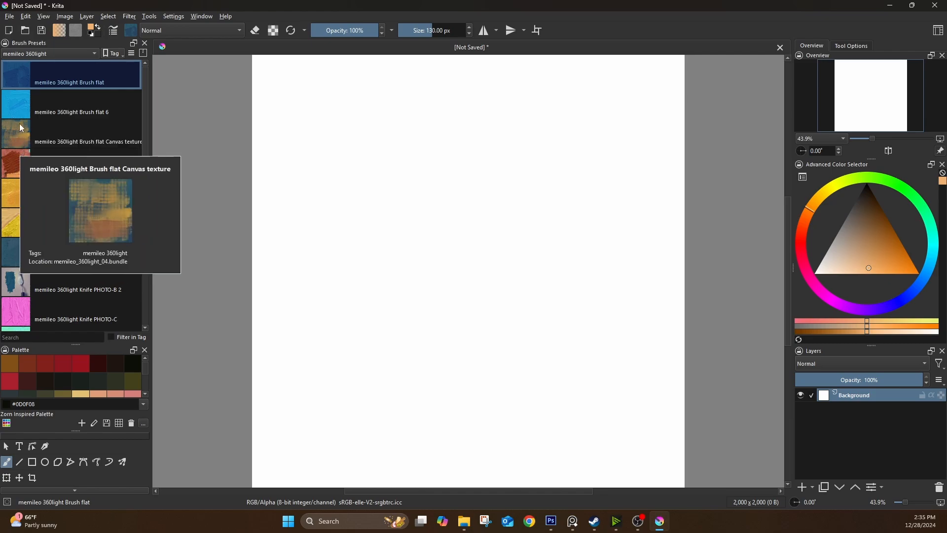
{"action": "mouse_move", "coordinate": [18, 245]}
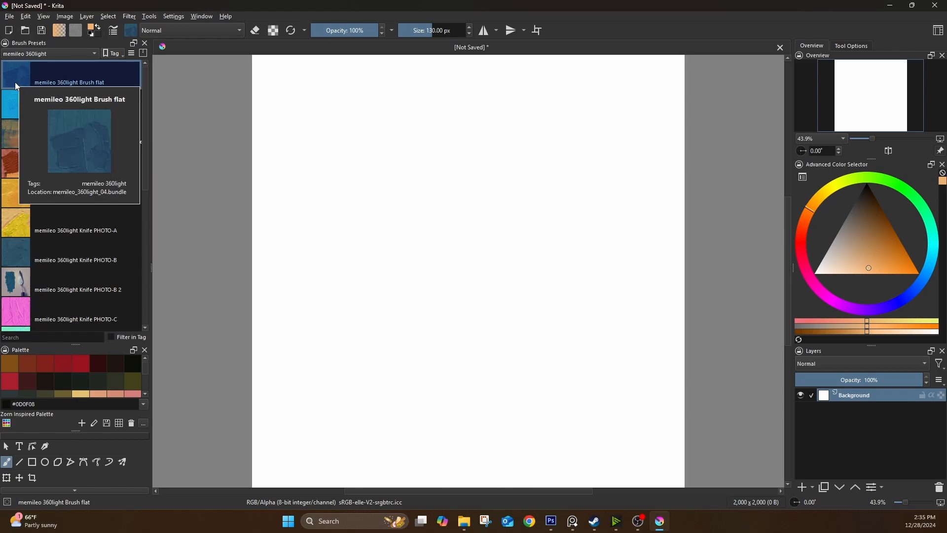
{"action": "mouse_move", "coordinate": [20, 209]}
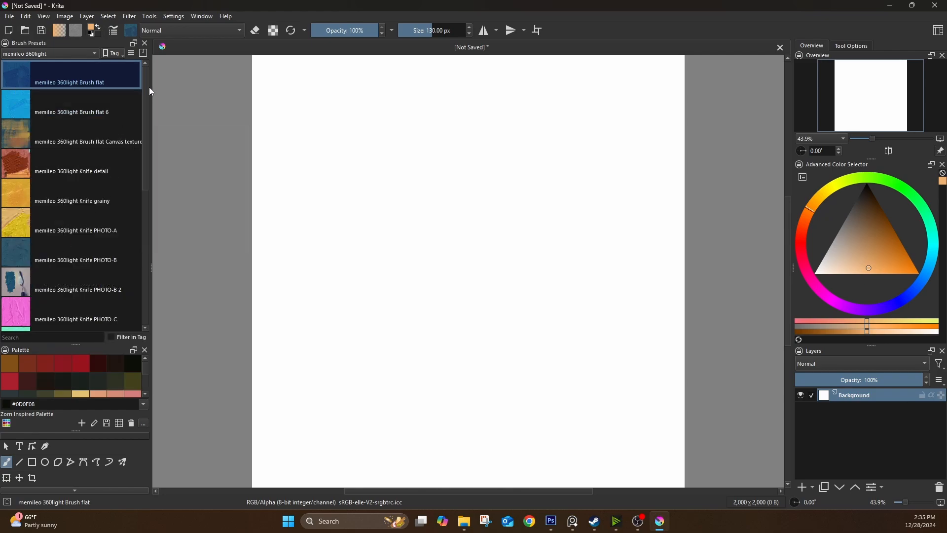
{"action": "scroll", "coordinate": [145, 94], "scroll_direction": "down", "scroll_amount": 1}
{"action": "mouse_move", "coordinate": [144, 96]}
{"action": "left_mouse_down"}
{"action": "mouse_move", "coordinate": [142, 229]}
{"action": "mouse_move", "coordinate": [143, 87]}
{"action": "left_mouse_up"}
{"action": "mouse_move", "coordinate": [148, 87]}
{"action": "left_mouse_down"}
{"action": "mouse_move", "coordinate": [143, 193]}
{"action": "mouse_move", "coordinate": [154, 80]}
{"action": "left_mouse_up"}
{"action": "scroll", "coordinate": [87, 241], "scroll_direction": "down", "scroll_amount": 3}
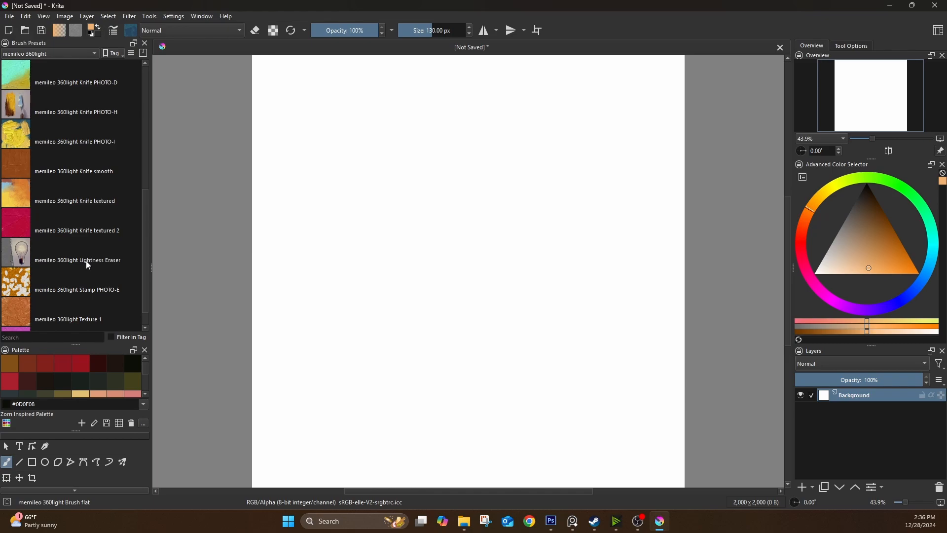
{"action": "scroll", "coordinate": [78, 217], "scroll_direction": "down", "scroll_amount": 1}
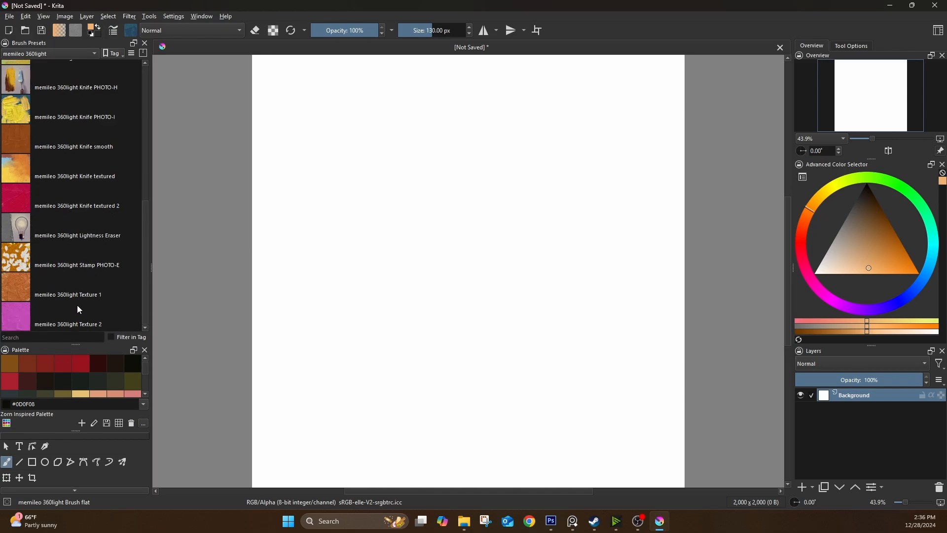
{"action": "scroll", "coordinate": [97, 261], "scroll_direction": "up", "scroll_amount": 5}
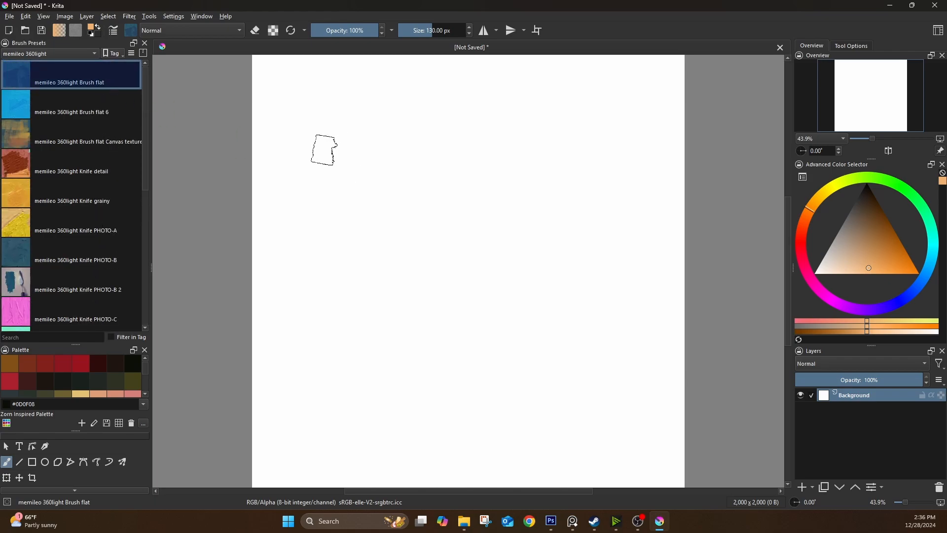
Paint a patch of overlapping zigzag strokes across the upper canvas with memileo 360light Brush flat in dark green-black #19201D
{"action": "left_click", "coordinate": [81, 381]}
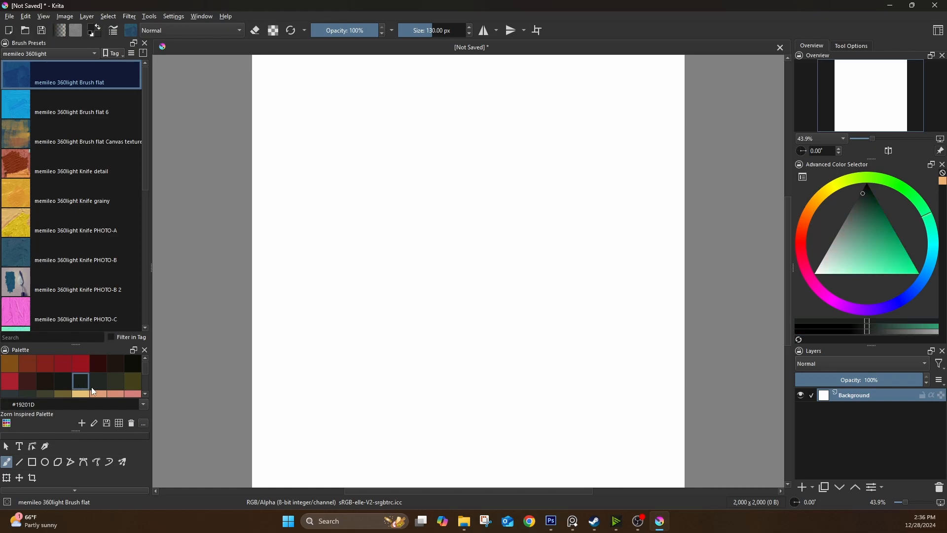
{"action": "mouse_move", "coordinate": [379, 99]}
{"action": "left_mouse_down"}
{"action": "mouse_move", "coordinate": [327, 192]}
{"action": "mouse_move", "coordinate": [322, 232]}
{"action": "mouse_move", "coordinate": [400, 110]}
{"action": "mouse_move", "coordinate": [394, 225]}
{"action": "mouse_move", "coordinate": [434, 128]}
{"action": "mouse_move", "coordinate": [455, 199]}
{"action": "mouse_move", "coordinate": [475, 217]}
{"action": "mouse_move", "coordinate": [475, 148]}
{"action": "mouse_move", "coordinate": [484, 186]}
{"action": "mouse_move", "coordinate": [500, 190]}
{"action": "mouse_move", "coordinate": [521, 129]}
{"action": "mouse_move", "coordinate": [524, 210]}
{"action": "mouse_move", "coordinate": [554, 241]}
{"action": "mouse_move", "coordinate": [586, 170]}
{"action": "mouse_move", "coordinate": [512, 146]}
{"action": "mouse_move", "coordinate": [462, 242]}
{"action": "left_mouse_up"}
{"action": "scroll", "coordinate": [435, 143], "scroll_direction": "up", "scroll_amount": 5}
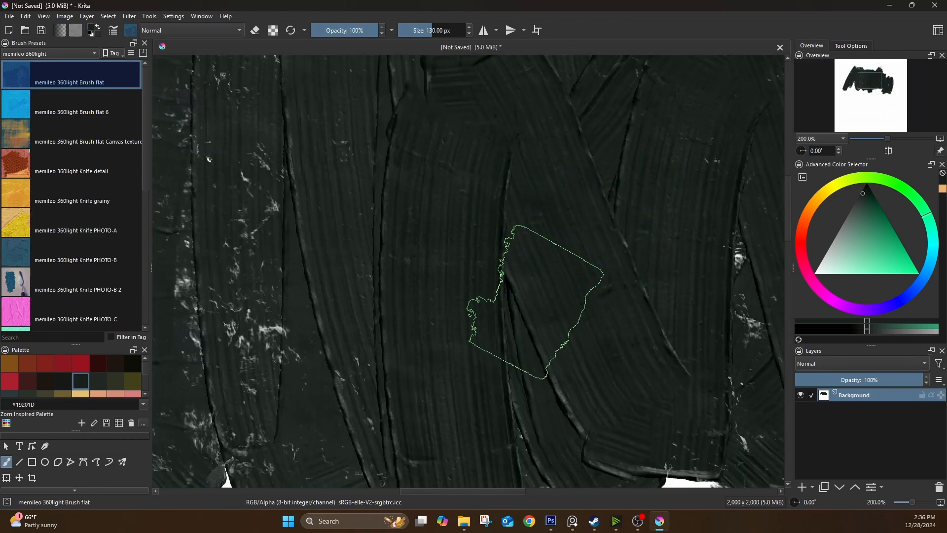
{"action": "scroll", "coordinate": [533, 291], "scroll_direction": "down", "scroll_amount": 3}
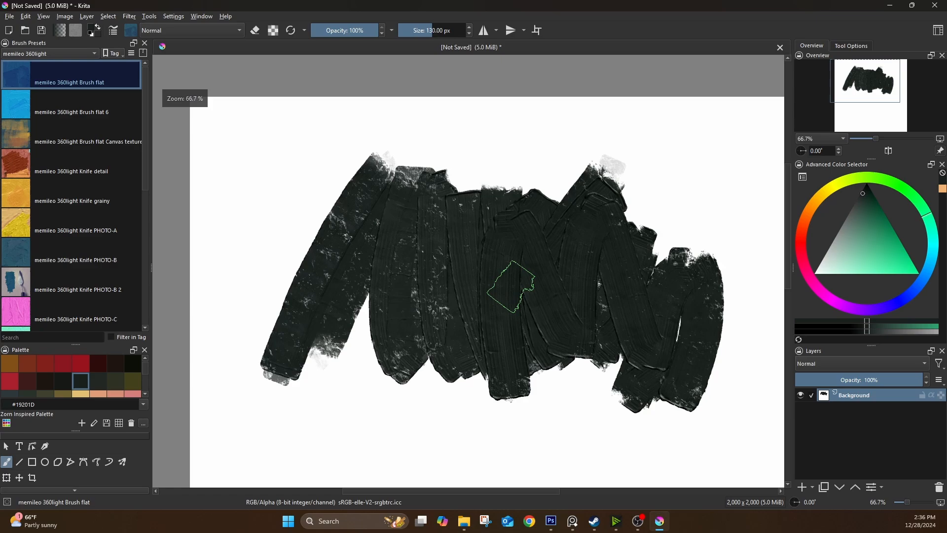
Paint over the left and middle of the dark patch with memileo 360light Brush flat 6 and inspect the bristle texture
{"action": "left_click", "coordinate": [96, 107]}
{"action": "mouse_move", "coordinate": [396, 186]}
{"action": "left_mouse_down"}
{"action": "mouse_move", "coordinate": [358, 197]}
{"action": "mouse_move", "coordinate": [304, 265]}
{"action": "mouse_move", "coordinate": [380, 243]}
{"action": "mouse_move", "coordinate": [297, 318]}
{"action": "mouse_move", "coordinate": [374, 304]}
{"action": "mouse_move", "coordinate": [380, 323]}
{"action": "mouse_move", "coordinate": [385, 249]}
{"action": "mouse_move", "coordinate": [429, 268]}
{"action": "mouse_move", "coordinate": [451, 239]}
{"action": "mouse_move", "coordinate": [460, 175]}
{"action": "mouse_move", "coordinate": [471, 230]}
{"action": "mouse_move", "coordinate": [488, 258]}
{"action": "mouse_move", "coordinate": [505, 184]}
{"action": "mouse_move", "coordinate": [537, 203]}
{"action": "mouse_move", "coordinate": [560, 176]}
{"action": "left_mouse_up"}
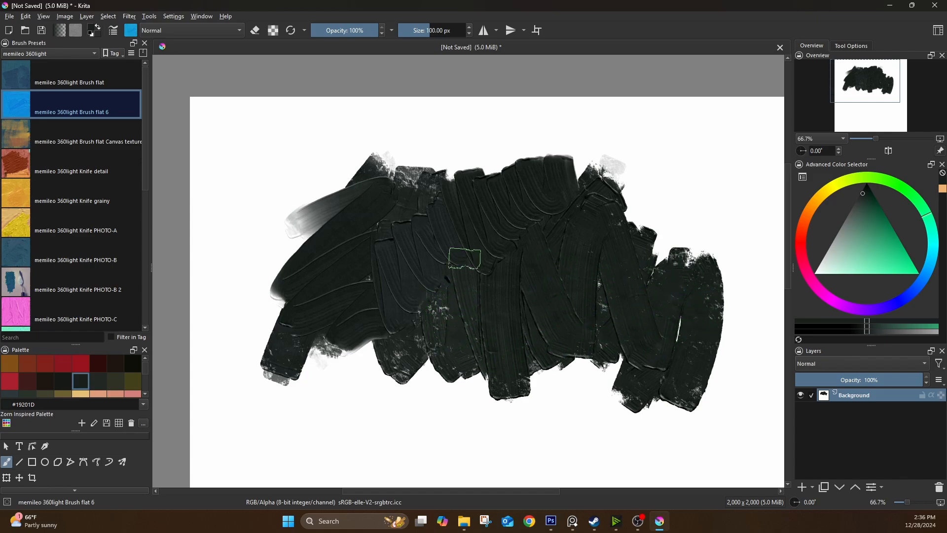
{"action": "mouse_move", "coordinate": [378, 227]}
{"action": "left_mouse_down"}
{"action": "mouse_move", "coordinate": [477, 195]}
{"action": "mouse_move", "coordinate": [349, 275]}
{"action": "mouse_move", "coordinate": [483, 212]}
{"action": "mouse_move", "coordinate": [551, 194]}
{"action": "mouse_move", "coordinate": [522, 223]}
{"action": "mouse_move", "coordinate": [427, 259]}
{"action": "mouse_move", "coordinate": [367, 301]}
{"action": "mouse_move", "coordinate": [519, 233]}
{"action": "mouse_move", "coordinate": [559, 234]}
{"action": "mouse_move", "coordinate": [407, 310]}
{"action": "left_mouse_up"}
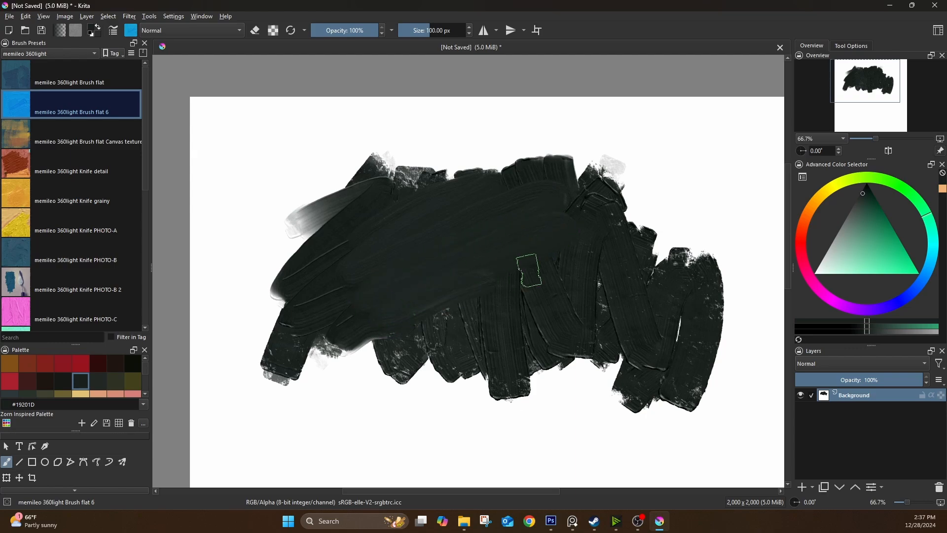
{"action": "scroll", "coordinate": [572, 212], "scroll_direction": "up", "scroll_amount": 3}
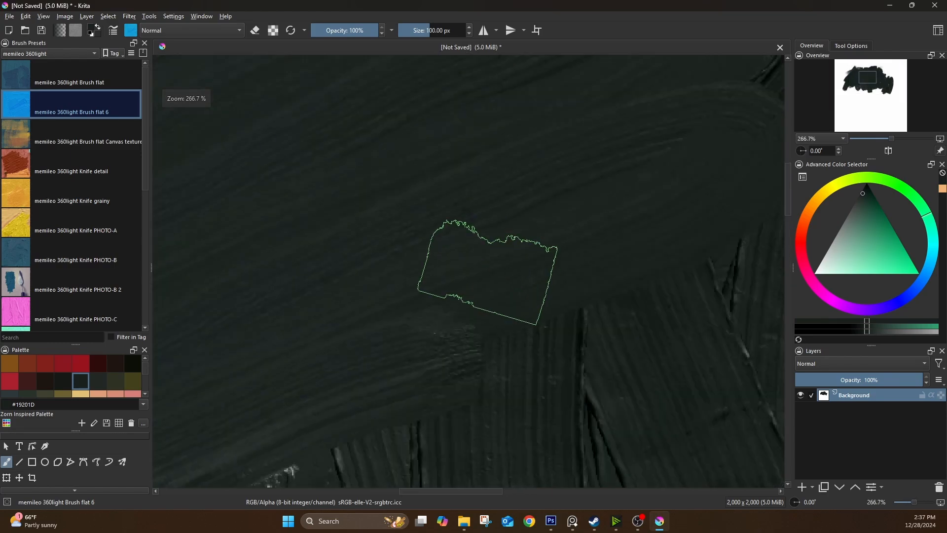
{"action": "scroll", "coordinate": [414, 145], "scroll_direction": "down", "scroll_amount": 2}
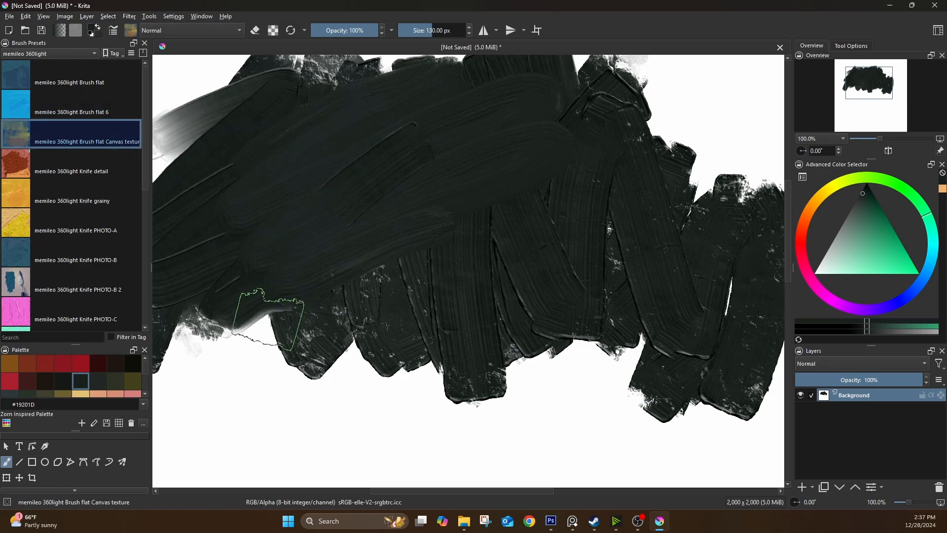
Test memileo 360light Brush flat Canvas texture with strokes over the dark patch and past its lower-left and upper-right edges
{"action": "left_click_drag", "start_coordinate": [247, 291], "coordinate": [301, 394]}
{"action": "left_click_drag", "start_coordinate": [320, 281], "coordinate": [333, 404]}
{"action": "left_click_drag", "start_coordinate": [375, 286], "coordinate": [380, 389]}
{"action": "left_click_drag", "start_coordinate": [372, 325], "coordinate": [443, 276]}
{"action": "mouse_move", "coordinate": [346, 305]}
{"action": "left_mouse_down"}
{"action": "mouse_move", "coordinate": [391, 211]}
{"action": "mouse_move", "coordinate": [414, 197]}
{"action": "left_mouse_up"}
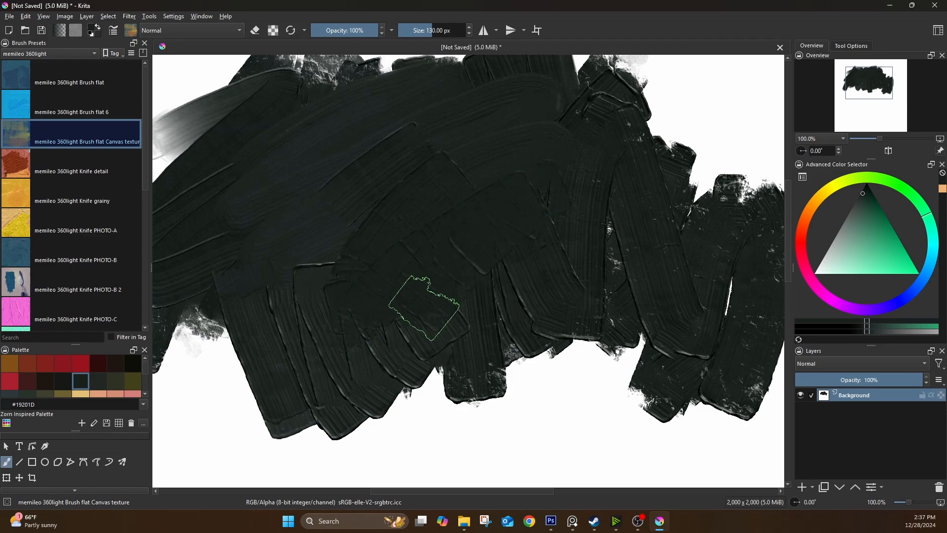
{"action": "mouse_move", "coordinate": [422, 313]}
{"action": "left_mouse_down"}
{"action": "mouse_move", "coordinate": [451, 253]}
{"action": "mouse_move", "coordinate": [444, 185]}
{"action": "left_mouse_up"}
{"action": "left_click_drag", "start_coordinate": [382, 114], "coordinate": [391, 228]}
{"action": "left_click_drag", "start_coordinate": [328, 145], "coordinate": [355, 251]}
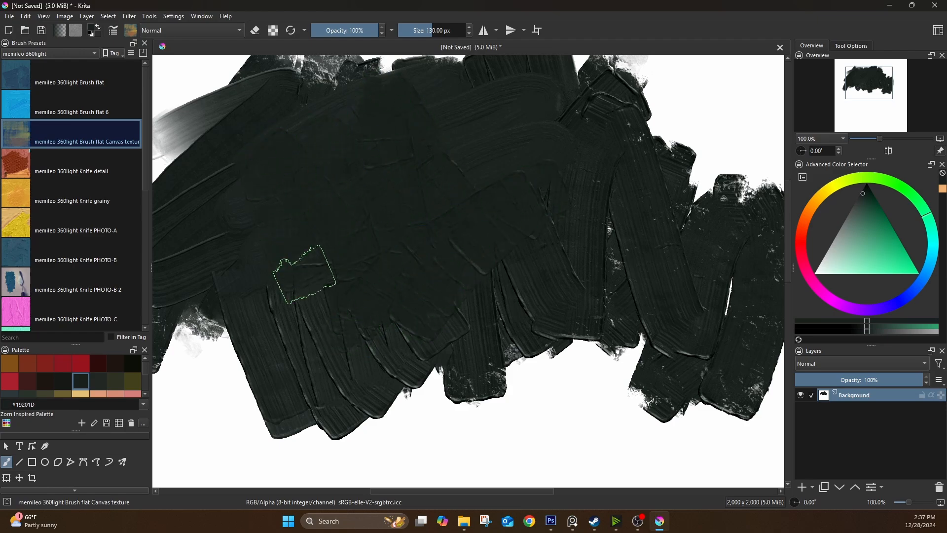
{"action": "mouse_move", "coordinate": [244, 296]}
{"action": "left_mouse_down"}
{"action": "mouse_move", "coordinate": [231, 415]}
{"action": "mouse_move", "coordinate": [232, 345]}
{"action": "left_mouse_up"}
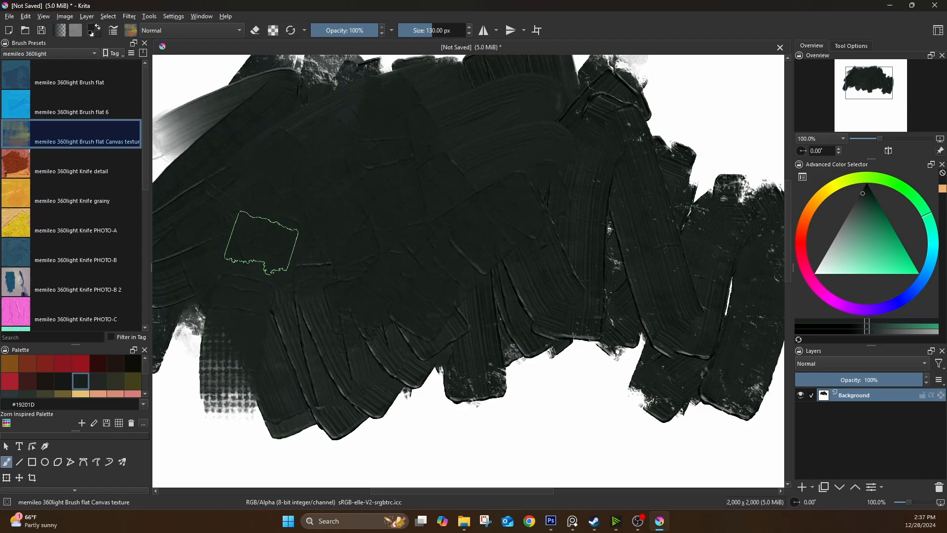
{"action": "mouse_move", "coordinate": [675, 128]}
{"action": "left_mouse_down"}
{"action": "mouse_move", "coordinate": [728, 105]}
{"action": "mouse_move", "coordinate": [755, 116]}
{"action": "left_mouse_up"}
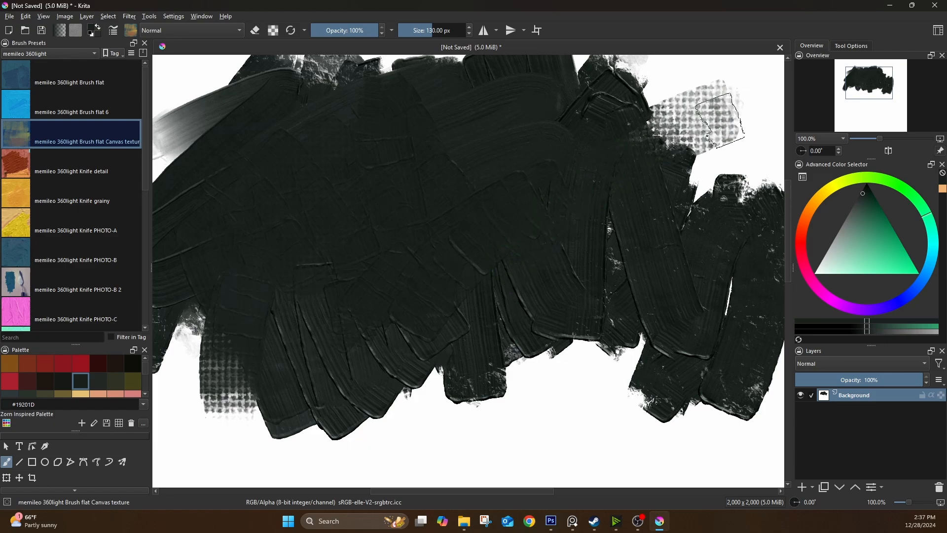
Paint thin ridged strokes down the middle of the dark patch with memileo 360light Knife detail
{"action": "left_click", "coordinate": [103, 158]}
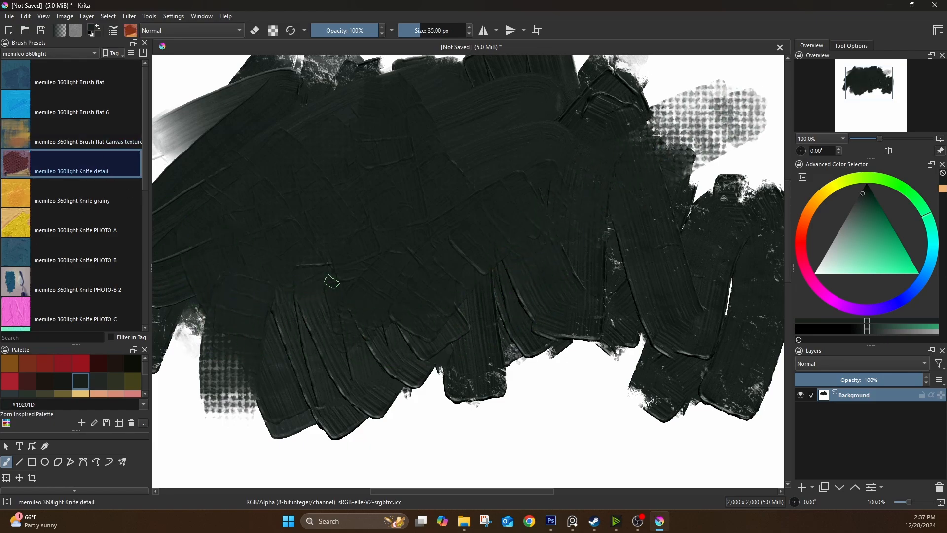
{"action": "mouse_move", "coordinate": [353, 223]}
{"action": "left_mouse_down"}
{"action": "mouse_move", "coordinate": [398, 364]}
{"action": "mouse_move", "coordinate": [425, 419]}
{"action": "left_mouse_up"}
{"action": "mouse_move", "coordinate": [440, 405]}
{"action": "left_mouse_down"}
{"action": "mouse_move", "coordinate": [414, 207]}
{"action": "mouse_move", "coordinate": [455, 350]}
{"action": "left_mouse_up"}
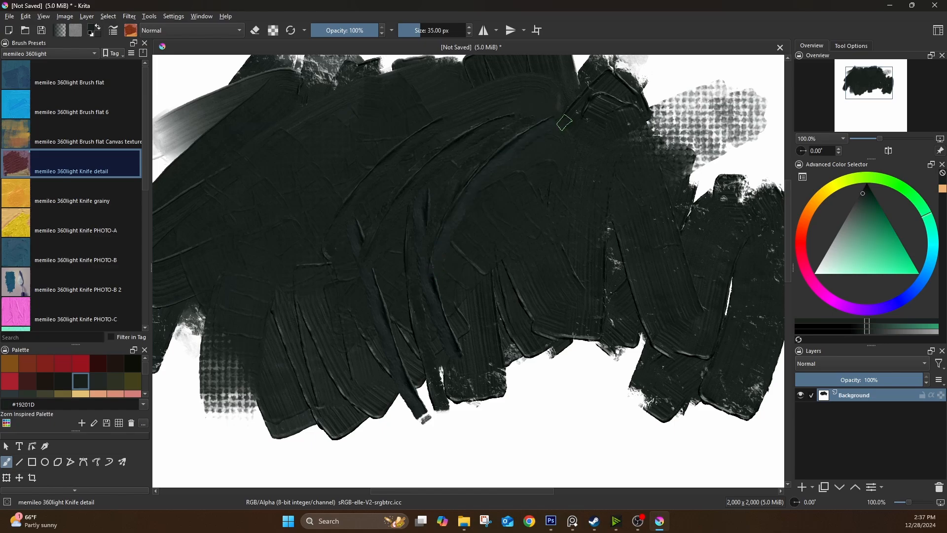
Paint broad rough-textured strokes across the middle of the dark patch with memileo 360light Knife grainy
{"action": "left_click", "coordinate": [117, 200]}
{"action": "mouse_move", "coordinate": [248, 173]}
{"action": "left_mouse_down"}
{"action": "mouse_move", "coordinate": [338, 341]}
{"action": "mouse_move", "coordinate": [342, 124]}
{"action": "mouse_move", "coordinate": [434, 335]}
{"action": "mouse_move", "coordinate": [433, 101]}
{"action": "mouse_move", "coordinate": [507, 313]}
{"action": "mouse_move", "coordinate": [511, 99]}
{"action": "mouse_move", "coordinate": [589, 306]}
{"action": "mouse_move", "coordinate": [573, 130]}
{"action": "left_mouse_up"}
{"action": "left_click_drag", "start_coordinate": [392, 152], "coordinate": [400, 348]}
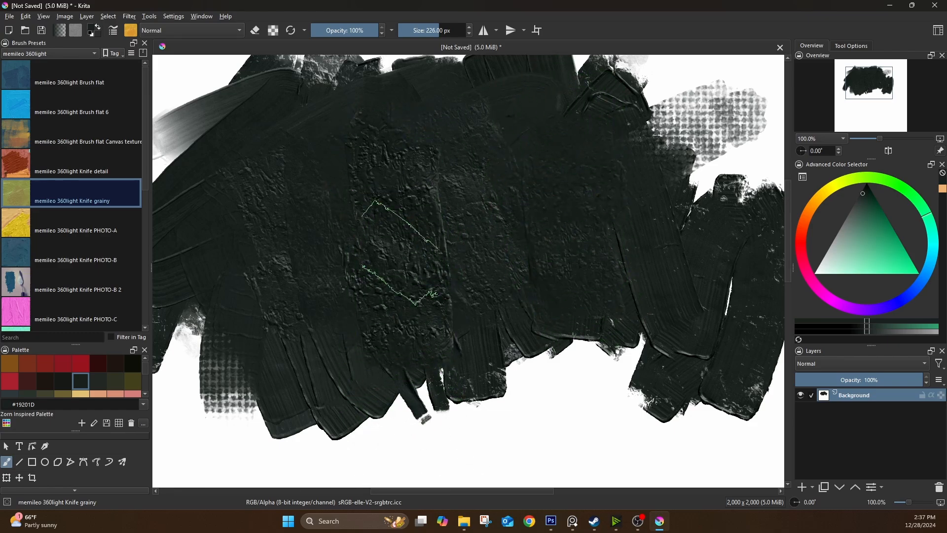
Paint thick impasto strokes across the dark patch to its right edge with memileo 360light Knife PHOTO-A
{"action": "left_click", "coordinate": [105, 230]}
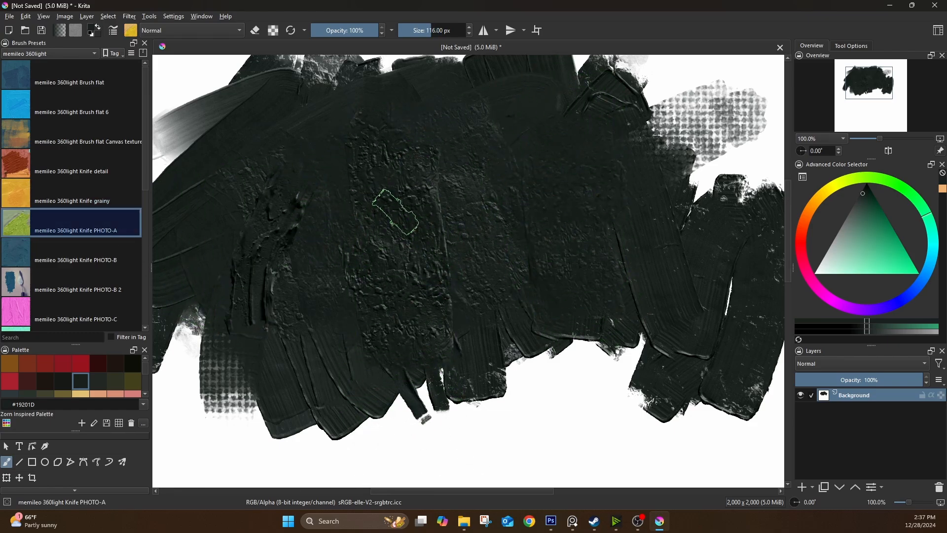
{"action": "mouse_move", "coordinate": [395, 212]}
{"action": "left_mouse_down"}
{"action": "mouse_move", "coordinate": [388, 404]}
{"action": "mouse_move", "coordinate": [425, 409]}
{"action": "left_mouse_up"}
{"action": "left_click_drag", "start_coordinate": [484, 121], "coordinate": [529, 316]}
{"action": "mouse_move", "coordinate": [579, 287]}
{"action": "left_mouse_down"}
{"action": "mouse_move", "coordinate": [602, 190]}
{"action": "mouse_move", "coordinate": [664, 173]}
{"action": "mouse_move", "coordinate": [736, 171]}
{"action": "mouse_move", "coordinate": [752, 247]}
{"action": "left_mouse_up"}
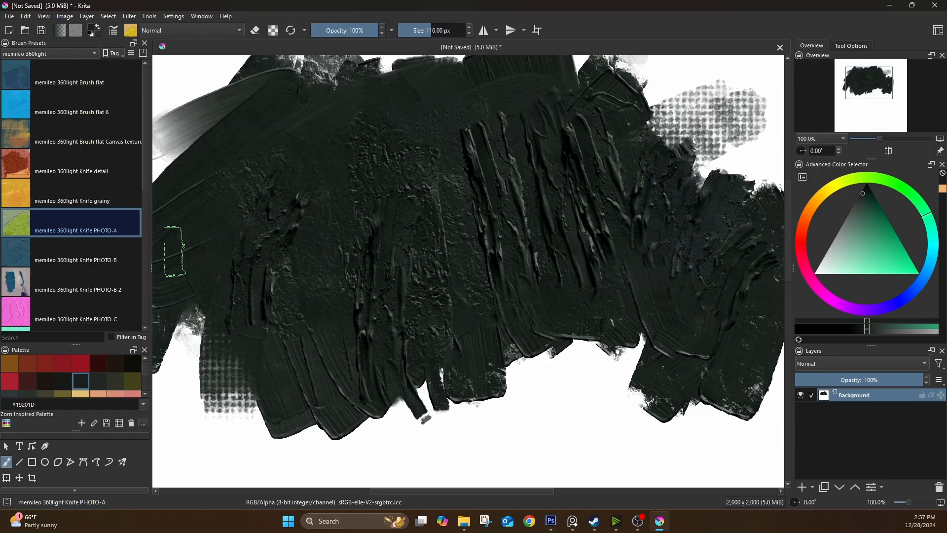
Paint dark brown #1B150F strokes over the patch's left half with memileo 360light Knife PHOTO-A and Brush flat Canvas texture
{"action": "left_click", "coordinate": [49, 382]}
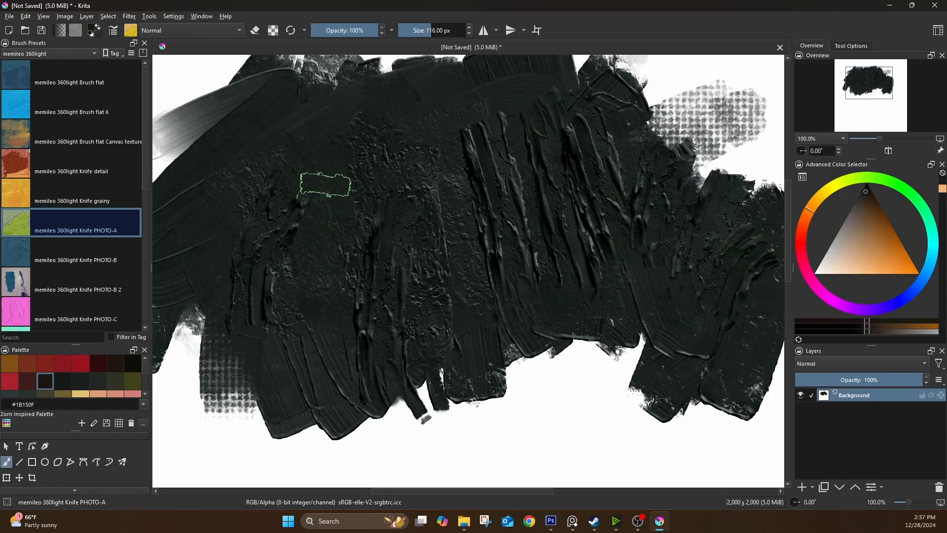
{"action": "left_click_drag", "start_coordinate": [329, 143], "coordinate": [334, 212]}
{"action": "mouse_move", "coordinate": [302, 274]}
{"action": "left_mouse_down"}
{"action": "mouse_move", "coordinate": [346, 145]}
{"action": "mouse_move", "coordinate": [320, 315]}
{"action": "left_mouse_up"}
{"action": "left_click", "coordinate": [79, 129]}
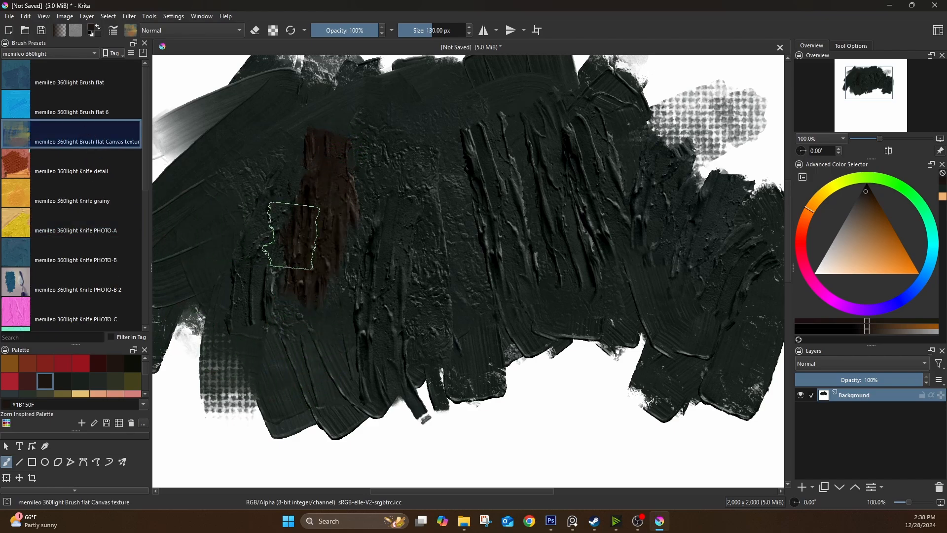
{"action": "mouse_move", "coordinate": [282, 246]}
{"action": "left_mouse_down"}
{"action": "mouse_move", "coordinate": [339, 163]}
{"action": "mouse_move", "coordinate": [270, 271]}
{"action": "mouse_move", "coordinate": [348, 229]}
{"action": "mouse_move", "coordinate": [335, 297]}
{"action": "mouse_move", "coordinate": [378, 290]}
{"action": "left_mouse_up"}
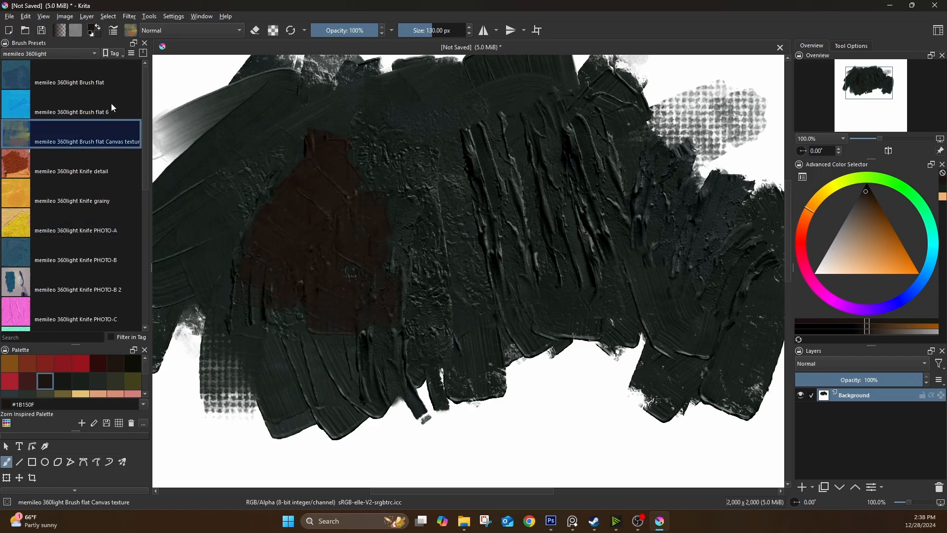
Paint dark brown across the patch's middle with memileo 360light Brush flat and past its lower-left edge with Knife PHOTO-B
{"action": "left_click", "coordinate": [105, 85]}
{"action": "mouse_move", "coordinate": [443, 119]}
{"action": "left_mouse_down"}
{"action": "mouse_move", "coordinate": [410, 263]}
{"action": "mouse_move", "coordinate": [498, 125]}
{"action": "mouse_move", "coordinate": [484, 276]}
{"action": "mouse_move", "coordinate": [523, 206]}
{"action": "mouse_move", "coordinate": [556, 274]}
{"action": "left_mouse_up"}
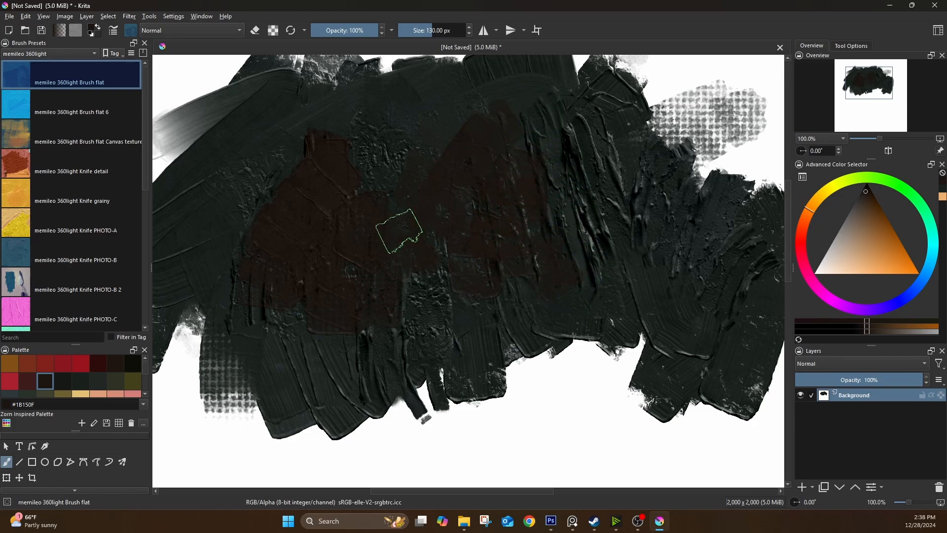
{"action": "left_click", "coordinate": [89, 260]}
{"action": "mouse_move", "coordinate": [268, 387]}
{"action": "left_mouse_down"}
{"action": "mouse_move", "coordinate": [241, 415]}
{"action": "mouse_move", "coordinate": [345, 426]}
{"action": "left_mouse_up"}
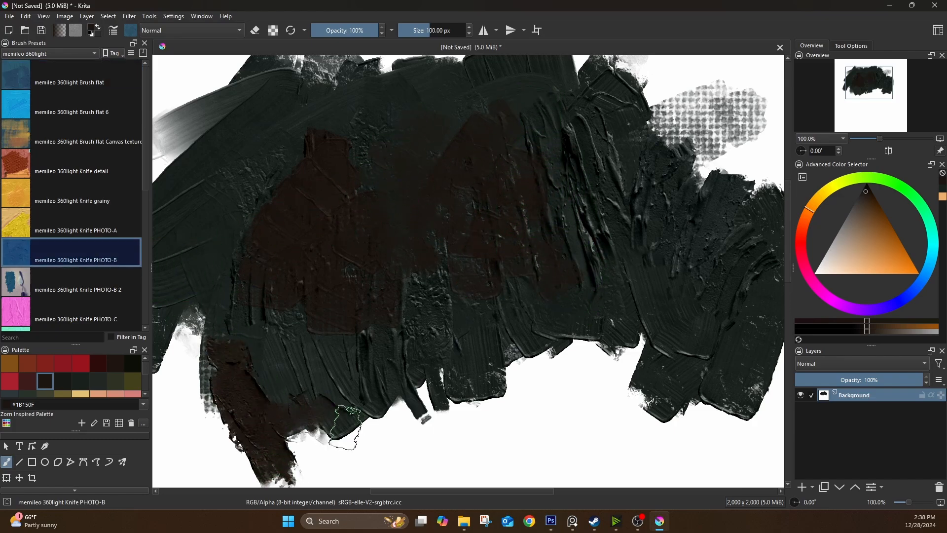
Paint tan #E2C172 strokes across the middle of the patch with memileo 360light Knife PHOTO-B and Knife PHOTO-B 2
{"action": "left_click", "coordinate": [81, 395]}
{"action": "mouse_move", "coordinate": [321, 338]}
{"action": "left_mouse_down"}
{"action": "mouse_move", "coordinate": [346, 363]}
{"action": "mouse_move", "coordinate": [371, 343]}
{"action": "mouse_move", "coordinate": [386, 325]}
{"action": "mouse_move", "coordinate": [388, 283]}
{"action": "mouse_move", "coordinate": [432, 295]}
{"action": "mouse_move", "coordinate": [425, 251]}
{"action": "mouse_move", "coordinate": [462, 283]}
{"action": "mouse_move", "coordinate": [498, 192]}
{"action": "left_mouse_up"}
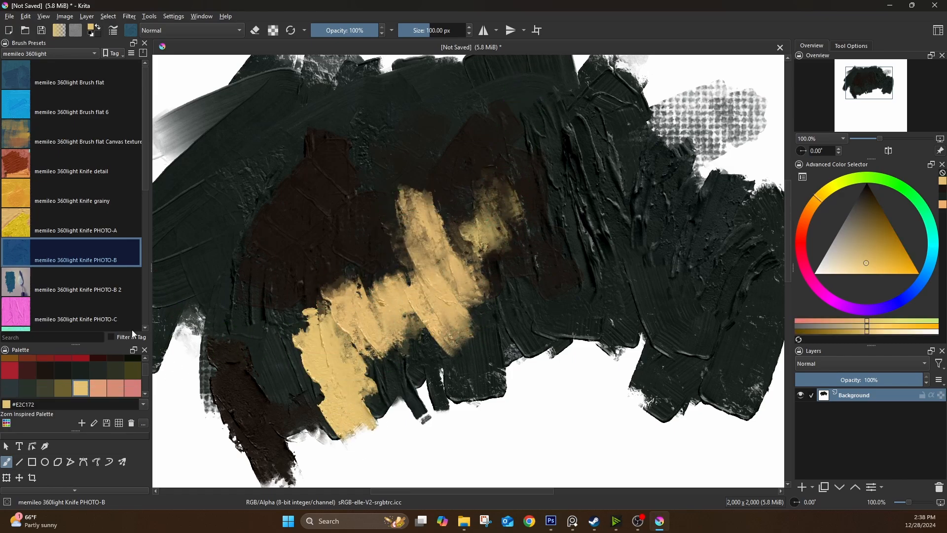
{"action": "left_click", "coordinate": [98, 286]}
{"action": "mouse_move", "coordinate": [363, 220]}
{"action": "left_mouse_down"}
{"action": "mouse_move", "coordinate": [396, 236]}
{"action": "mouse_move", "coordinate": [384, 310]}
{"action": "left_mouse_up"}
{"action": "left_click_drag", "start_coordinate": [527, 150], "coordinate": [520, 304]}
{"action": "left_click_drag", "start_coordinate": [562, 221], "coordinate": [567, 296]}
{"action": "left_click_drag", "start_coordinate": [641, 193], "coordinate": [641, 321]}
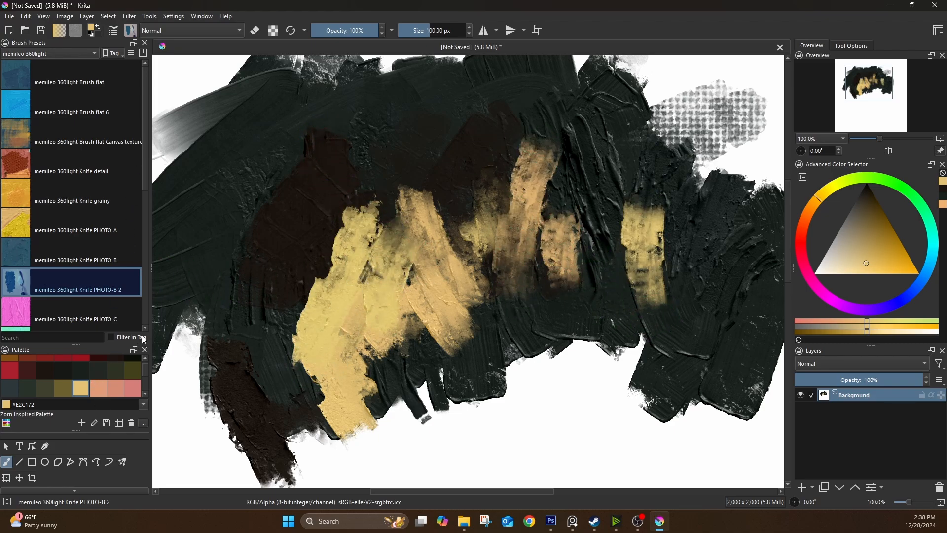
Paint dark brown #1B150F diagonal strokes over the patch beside the tan area with memileo 360light Knife PHOTO-B 2
{"action": "left_click", "coordinate": [45, 370]}
{"action": "left_click_drag", "start_coordinate": [188, 294], "coordinate": [224, 404]}
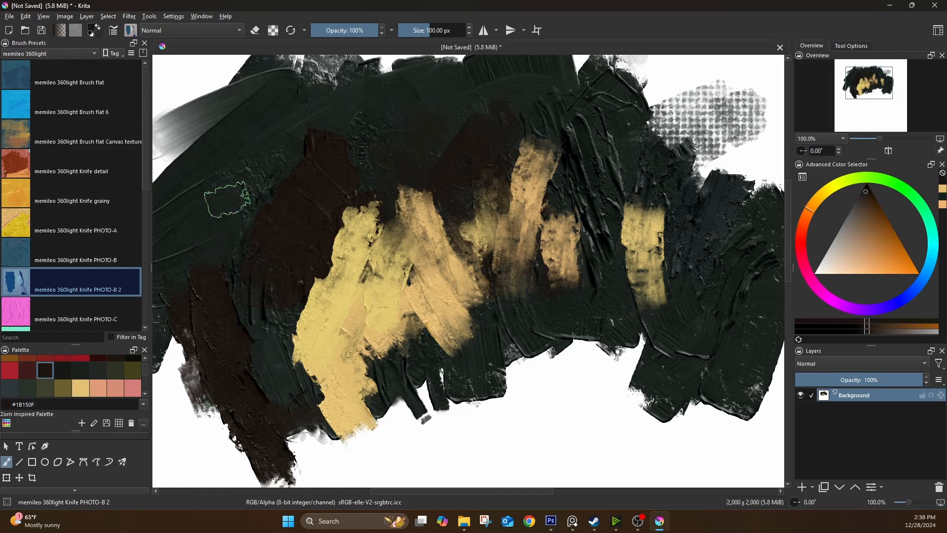
{"action": "left_click_drag", "start_coordinate": [232, 212], "coordinate": [290, 312]}
{"action": "left_click_drag", "start_coordinate": [274, 182], "coordinate": [342, 277]}
{"action": "left_click_drag", "start_coordinate": [296, 123], "coordinate": [342, 214]}
{"action": "left_click_drag", "start_coordinate": [348, 127], "coordinate": [371, 205]}
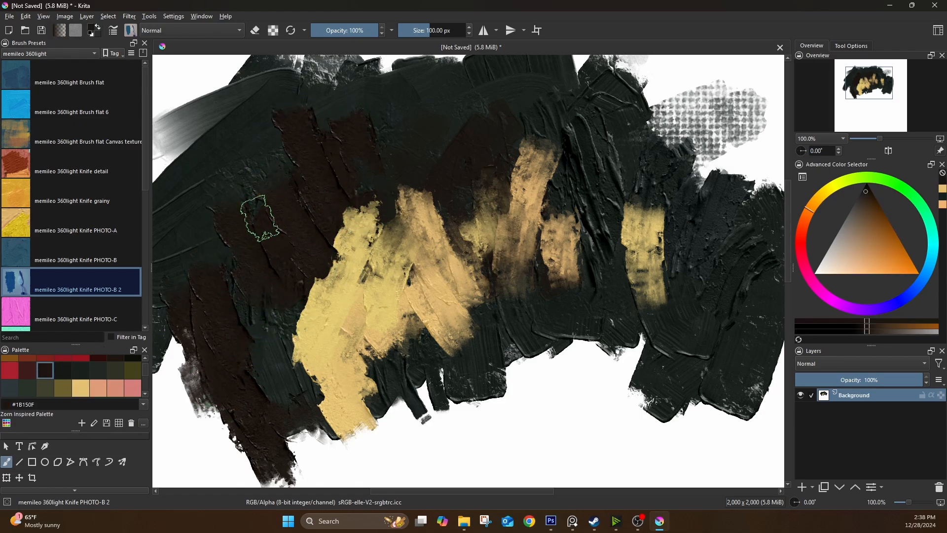
Paint narrow dark brown strokes along the patch's upper-left edge with memileo 360light Brush flat at 38 px
{"action": "left_click", "coordinate": [100, 85]}
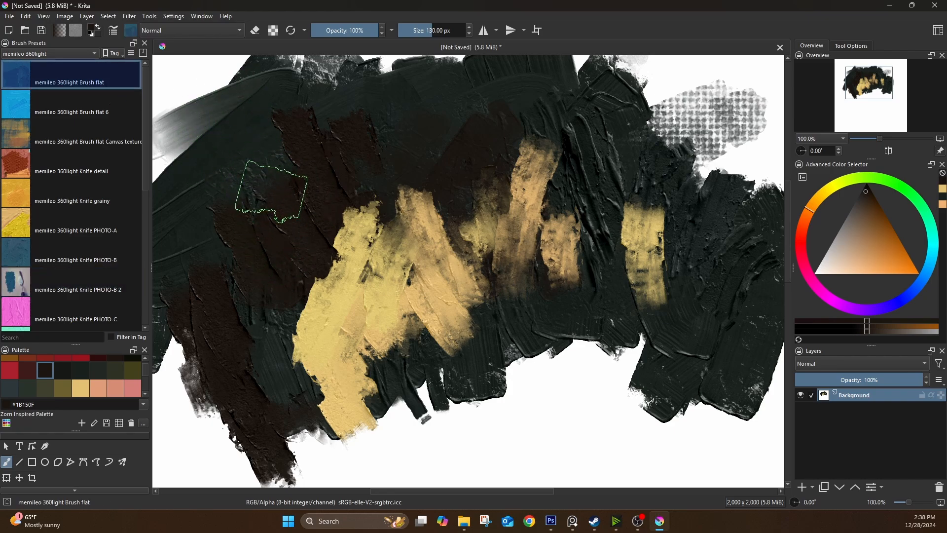
{"action": "key", "text": "bracketleft"}
{"action": "key", "text": "bracketleft"}
{"action": "key", "text": "bracketleft"}
{"action": "key", "text": "bracketleft"}
{"action": "key", "text": "bracketleft"}
{"action": "key", "text": "bracketleft"}
{"action": "key", "text": "bracketleft"}
{"action": "key", "text": "bracketleft"}
{"action": "key", "text": "bracketleft"}
{"action": "key", "text": "bracketleft"}
{"action": "key", "text": "bracketleft"}
{"action": "key", "text": "bracketleft"}
{"action": "key", "text": "bracketleft"}
{"action": "key", "text": "bracketleft"}
{"action": "key", "text": "bracketleft"}
{"action": "key", "text": "bracketleft"}
{"action": "key", "text": "bracketleft"}
{"action": "key", "text": "bracketleft"}
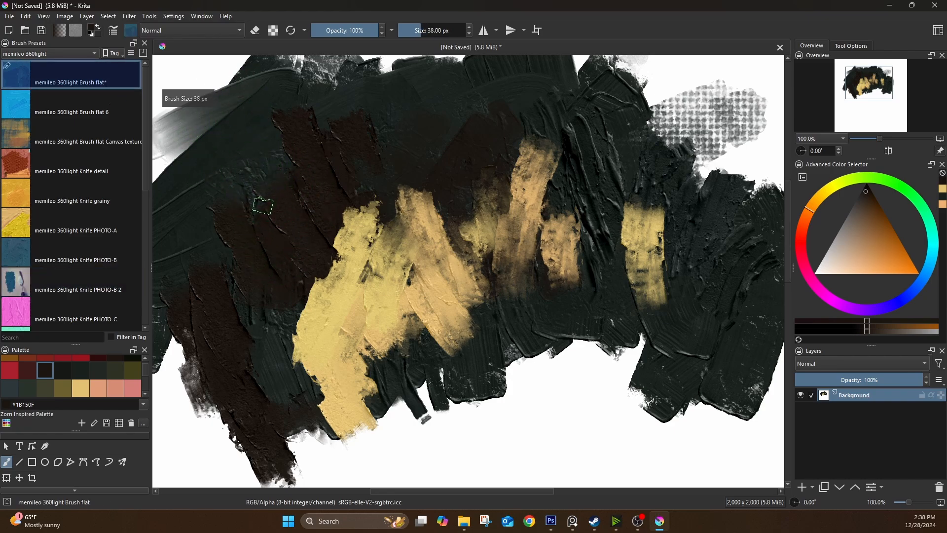
{"action": "left_click_drag", "start_coordinate": [262, 206], "coordinate": [411, 189]}
{"action": "left_click_drag", "start_coordinate": [314, 160], "coordinate": [209, 269]}
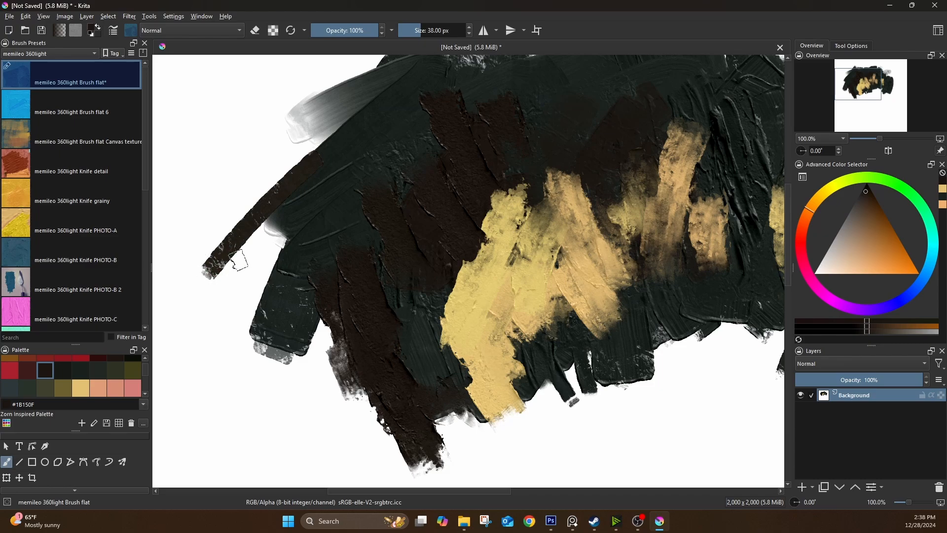
{"action": "left_click_drag", "start_coordinate": [243, 238], "coordinate": [248, 337]}
{"action": "mouse_move", "coordinate": [262, 224]}
{"action": "left_mouse_down"}
{"action": "mouse_move", "coordinate": [258, 312]}
{"action": "mouse_move", "coordinate": [276, 261]}
{"action": "left_mouse_up"}
{"action": "left_click_drag", "start_coordinate": [280, 213], "coordinate": [286, 251]}
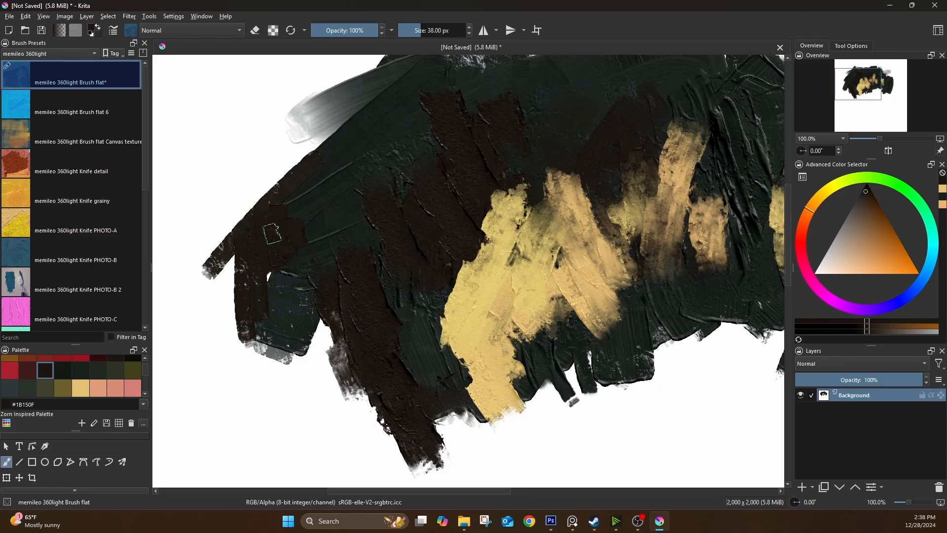
{"action": "left_click_drag", "start_coordinate": [283, 185], "coordinate": [405, 109]}
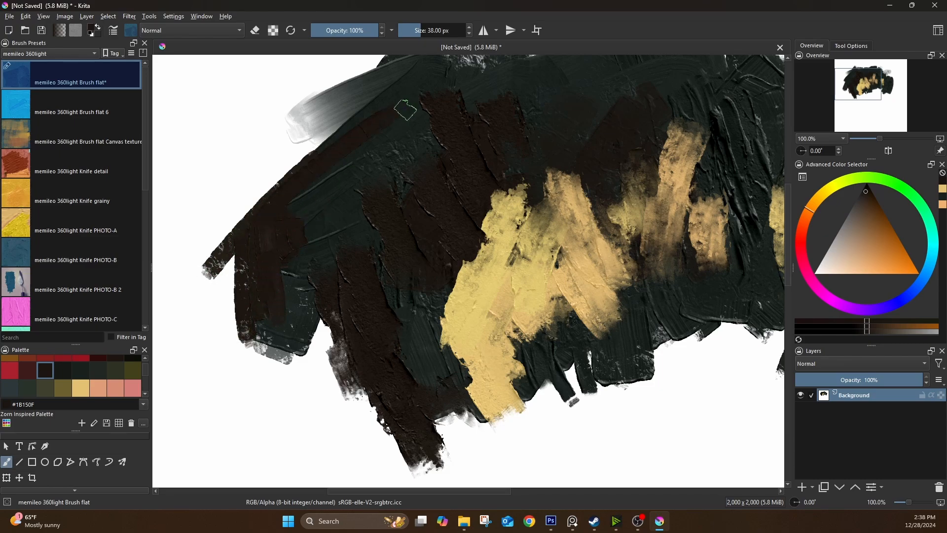
Extend the patch's left edge with dark brown impasto strokes using memileo 360light Knife PHOTO-C and Knife PHOTO-B 2
{"action": "left_click", "coordinate": [112, 318]}
{"action": "mouse_move", "coordinate": [254, 254]}
{"action": "left_mouse_down"}
{"action": "mouse_move", "coordinate": [178, 325]}
{"action": "mouse_move", "coordinate": [261, 215]}
{"action": "mouse_move", "coordinate": [291, 143]}
{"action": "mouse_move", "coordinate": [273, 116]}
{"action": "mouse_move", "coordinate": [271, 274]}
{"action": "mouse_move", "coordinate": [249, 286]}
{"action": "left_mouse_up"}
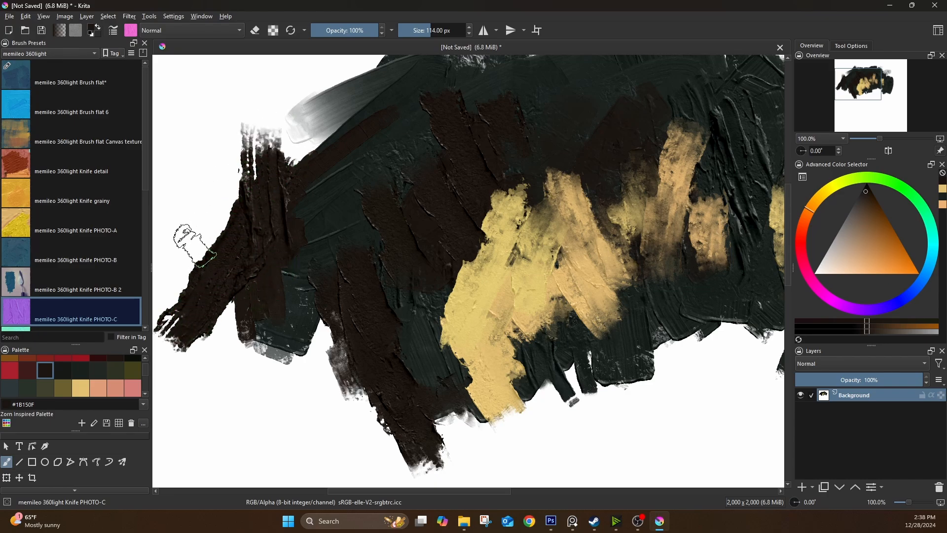
{"action": "left_click", "coordinate": [110, 289]}
{"action": "left_click_drag", "start_coordinate": [183, 418], "coordinate": [291, 310]}
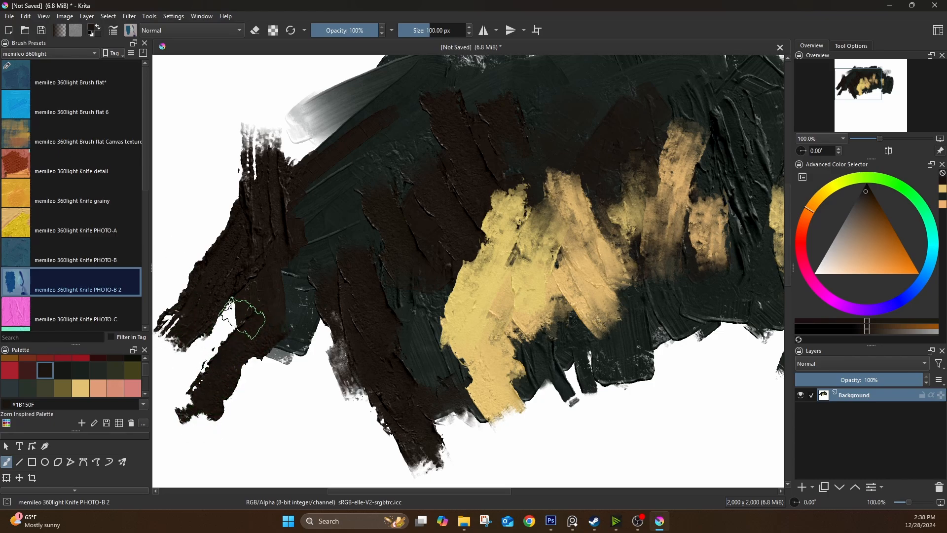
Paint a dark red #3E1C1A stroke over the lower-left brown one and partly cover it with dark brown #1B150F
{"action": "left_click", "coordinate": [27, 373]}
{"action": "left_click_drag", "start_coordinate": [179, 387], "coordinate": [262, 276]}
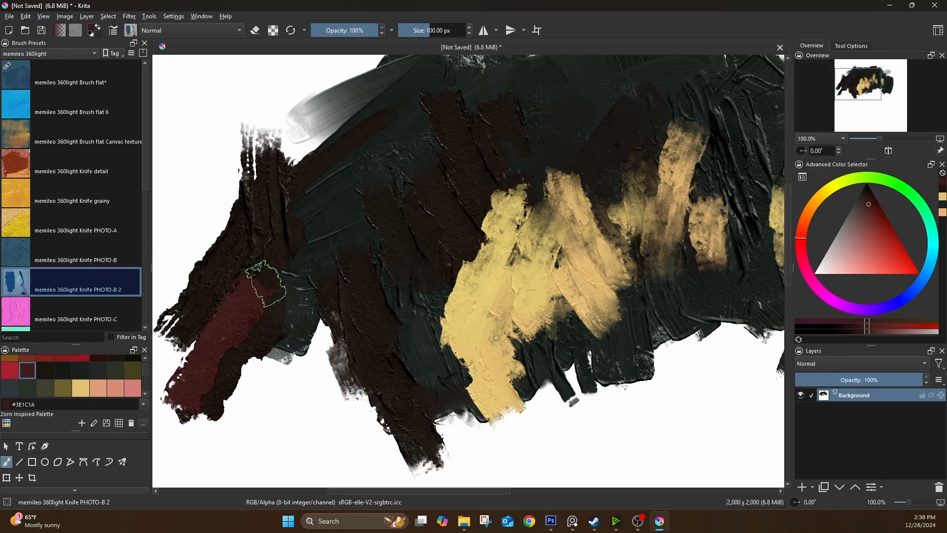
{"action": "left_click", "coordinate": [45, 371]}
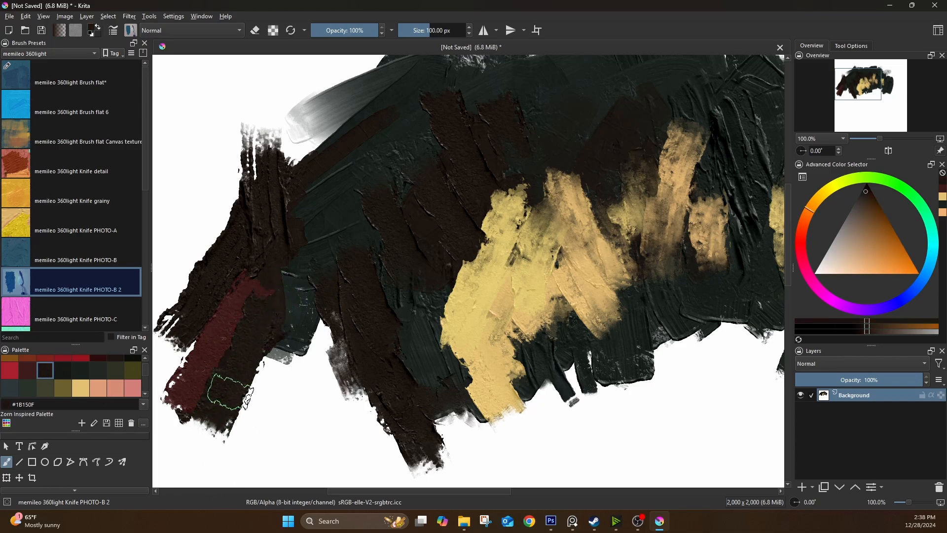
Smear dark brown streaks across the patch's left side and past its edges with memileo 360light Brush flat 6
{"action": "left_click", "coordinate": [107, 87]}
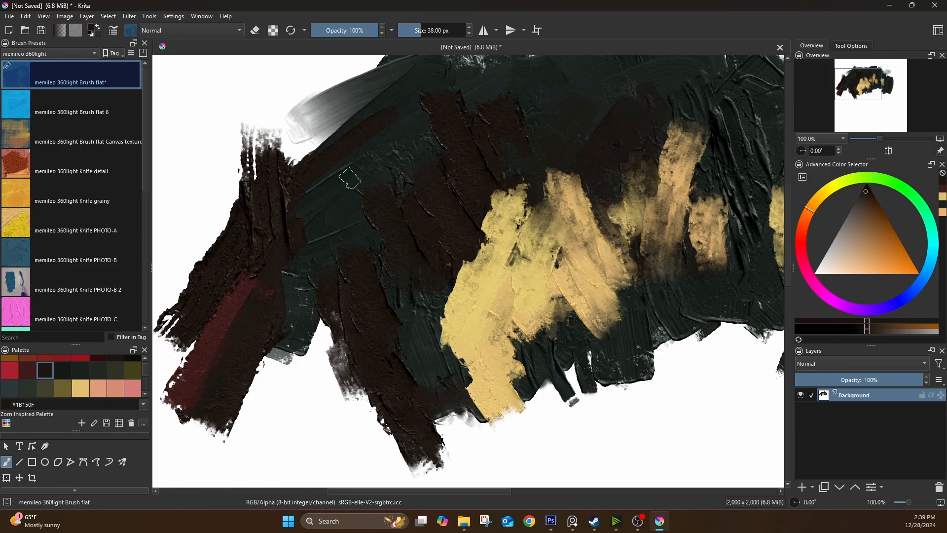
{"action": "left_click", "coordinate": [106, 116]}
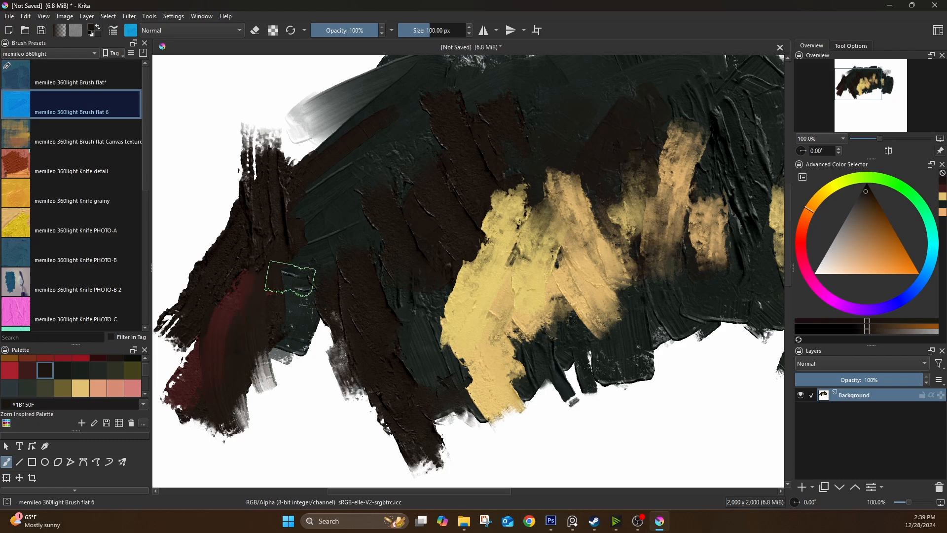
{"action": "left_click_drag", "start_coordinate": [290, 279], "coordinate": [297, 373]}
{"action": "left_click_drag", "start_coordinate": [312, 267], "coordinate": [319, 402]}
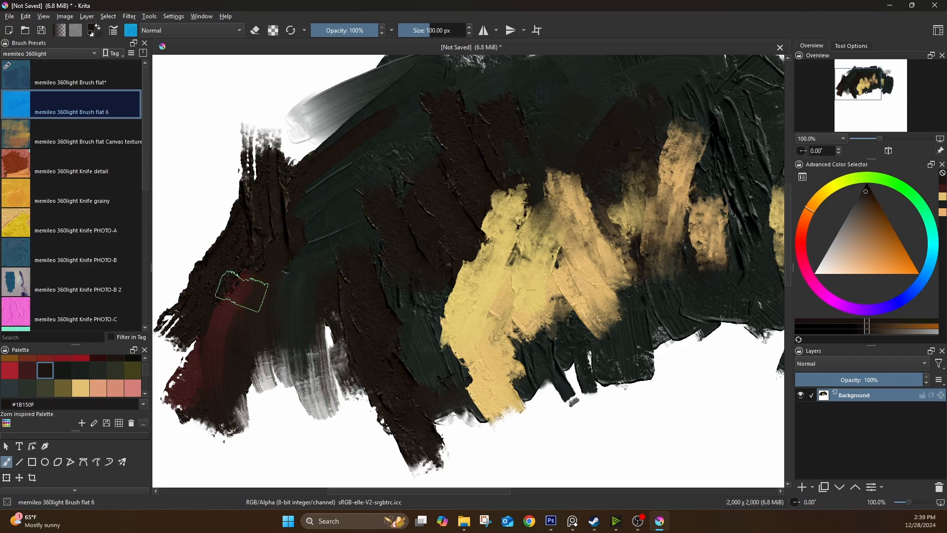
{"action": "left_click_drag", "start_coordinate": [233, 263], "coordinate": [239, 126]}
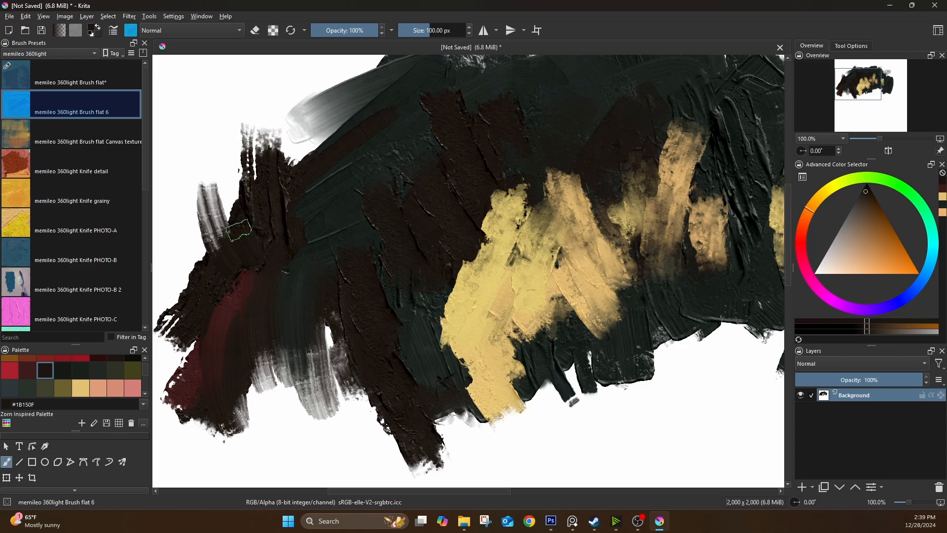
{"action": "left_click_drag", "start_coordinate": [238, 230], "coordinate": [226, 163]}
{"action": "mouse_move", "coordinate": [302, 234]}
{"action": "left_mouse_down"}
{"action": "mouse_move", "coordinate": [310, 84]}
{"action": "mouse_move", "coordinate": [333, 89]}
{"action": "left_mouse_up"}
{"action": "mouse_move", "coordinate": [318, 210]}
{"action": "left_mouse_down"}
{"action": "mouse_move", "coordinate": [398, 77]}
{"action": "mouse_move", "coordinate": [319, 205]}
{"action": "mouse_move", "coordinate": [421, 71]}
{"action": "left_mouse_up"}
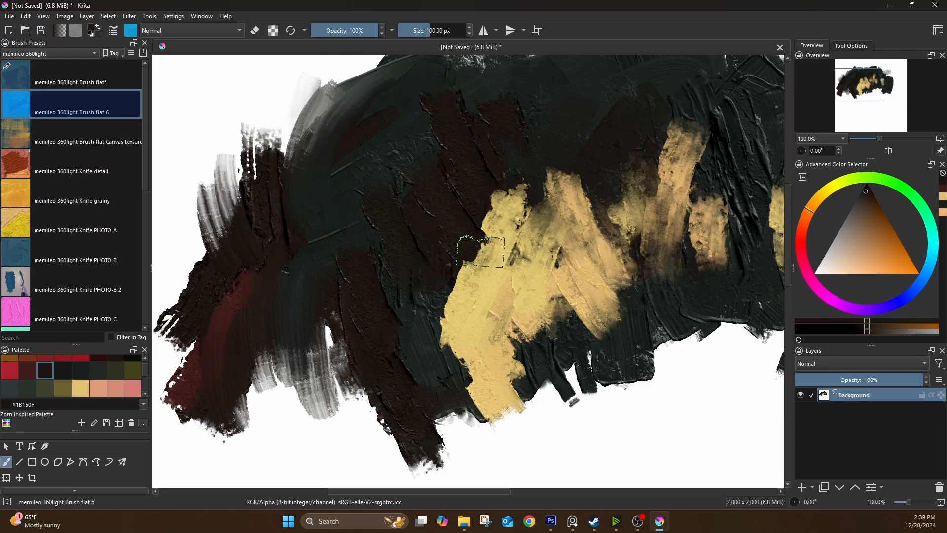
{"action": "left_click_drag", "start_coordinate": [332, 321], "coordinate": [359, 444]}
{"action": "mouse_move", "coordinate": [363, 300]}
{"action": "left_mouse_down"}
{"action": "mouse_move", "coordinate": [322, 282]}
{"action": "mouse_move", "coordinate": [281, 220]}
{"action": "left_mouse_up"}
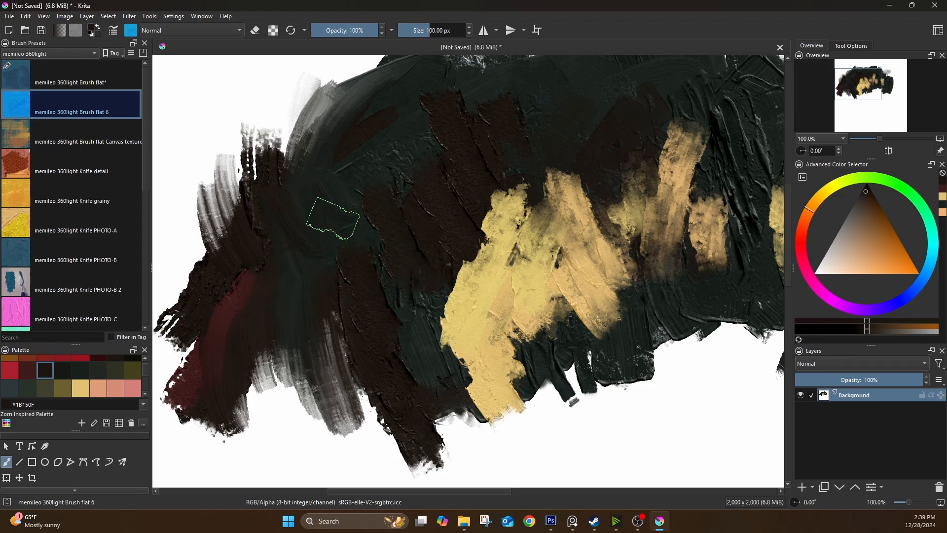
Blend dark brown and crimson #AA212E into the large tan strokes with memileo 360light Brush flat 6
{"action": "mouse_move", "coordinate": [444, 257]}
{"action": "left_mouse_down"}
{"action": "mouse_move", "coordinate": [454, 334]}
{"action": "mouse_move", "coordinate": [481, 295]}
{"action": "mouse_move", "coordinate": [526, 258]}
{"action": "mouse_move", "coordinate": [562, 341]}
{"action": "left_mouse_up"}
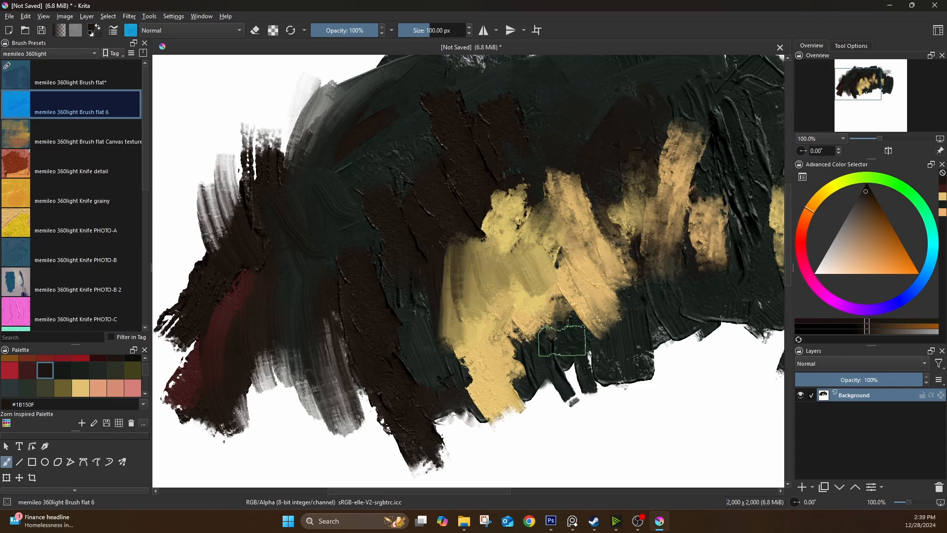
{"action": "mouse_move", "coordinate": [447, 348]}
{"action": "left_mouse_down"}
{"action": "mouse_move", "coordinate": [485, 303]}
{"action": "mouse_move", "coordinate": [498, 390]}
{"action": "mouse_move", "coordinate": [581, 344]}
{"action": "left_mouse_up"}
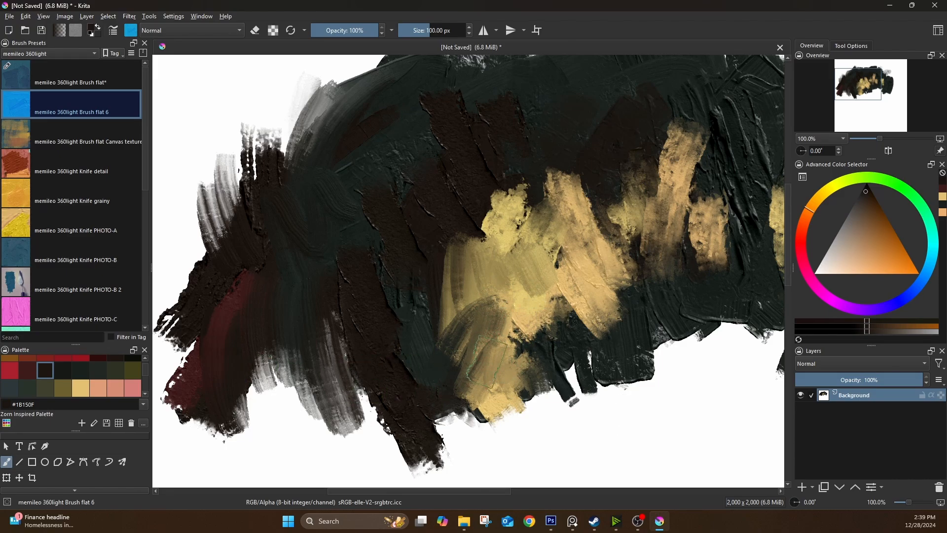
{"action": "left_click", "coordinate": [17, 371]}
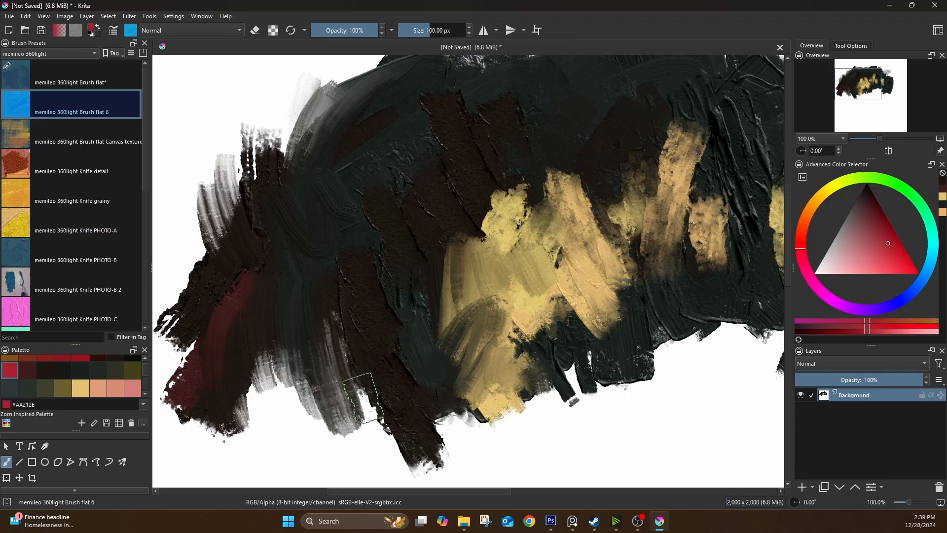
{"action": "mouse_move", "coordinate": [507, 270]}
{"action": "left_mouse_down"}
{"action": "mouse_move", "coordinate": [523, 296]}
{"action": "mouse_move", "coordinate": [599, 295]}
{"action": "left_mouse_up"}
{"action": "left_click_drag", "start_coordinate": [535, 296], "coordinate": [490, 395]}
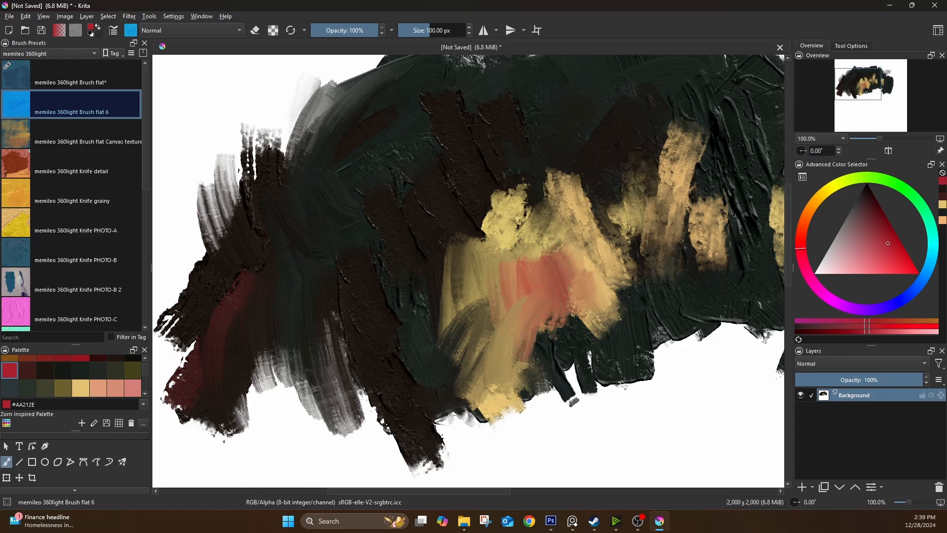
Sample blended colours from the tan and red area and paint broad smooth strokes over it with Brush flat 6
{"action": "left_click", "coordinate": [513, 311], "text": "ctrl"}
{"action": "left_click_drag", "start_coordinate": [465, 184], "coordinate": [437, 268]}
{"action": "mouse_move", "coordinate": [471, 237]}
{"action": "left_mouse_down"}
{"action": "mouse_move", "coordinate": [491, 192]}
{"action": "mouse_move", "coordinate": [520, 262]}
{"action": "mouse_move", "coordinate": [535, 205]}
{"action": "mouse_move", "coordinate": [570, 318]}
{"action": "left_mouse_up"}
{"action": "left_click", "coordinate": [543, 277], "text": "ctrl"}
{"action": "left_click", "coordinate": [557, 276], "text": "ctrl"}
{"action": "left_click", "coordinate": [572, 276], "text": "ctrl"}
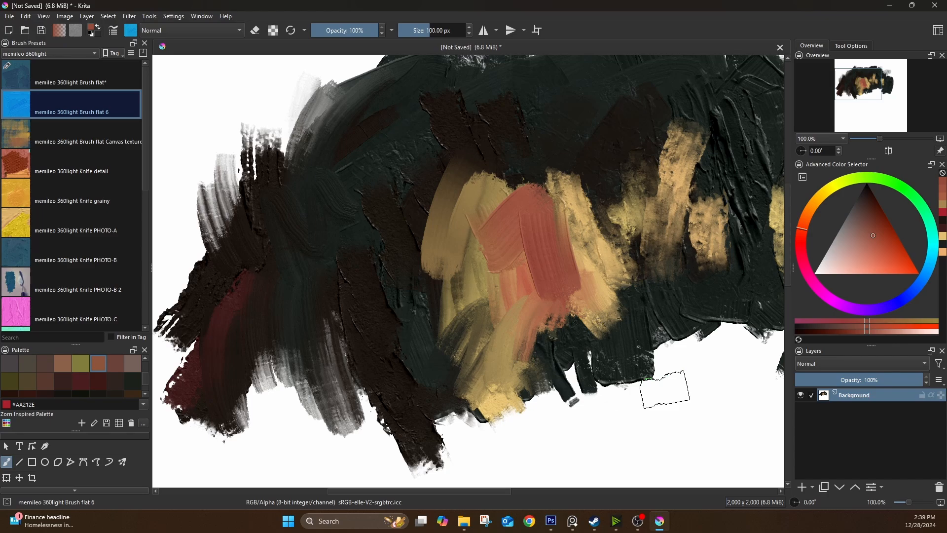
Paint broad reddish-brown strokes over the patch's lower-left edge onto the white canvas with memileo 360light Knife textured
{"action": "scroll", "coordinate": [99, 253], "scroll_direction": "down", "scroll_amount": 3}
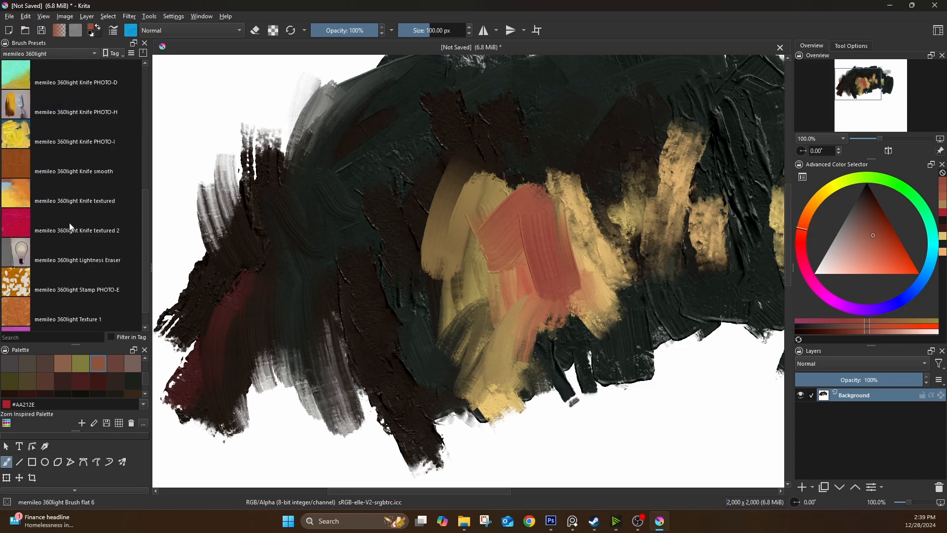
{"action": "left_click", "coordinate": [78, 203]}
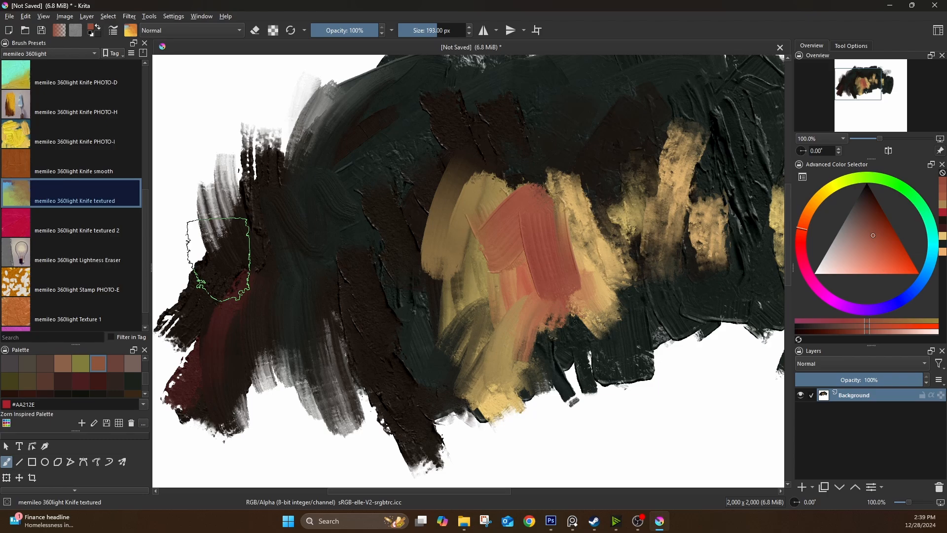
{"action": "left_click_drag", "start_coordinate": [334, 290], "coordinate": [309, 169]}
{"action": "mouse_move", "coordinate": [250, 207]}
{"action": "left_mouse_down"}
{"action": "mouse_move", "coordinate": [252, 335]}
{"action": "mouse_move", "coordinate": [423, 349]}
{"action": "mouse_move", "coordinate": [401, 380]}
{"action": "mouse_move", "coordinate": [419, 395]}
{"action": "left_mouse_up"}
Paint test strokes over the lower-left reddish-brown area with memileo 360light Knife textured 2
{"action": "left_click", "coordinate": [98, 230]}
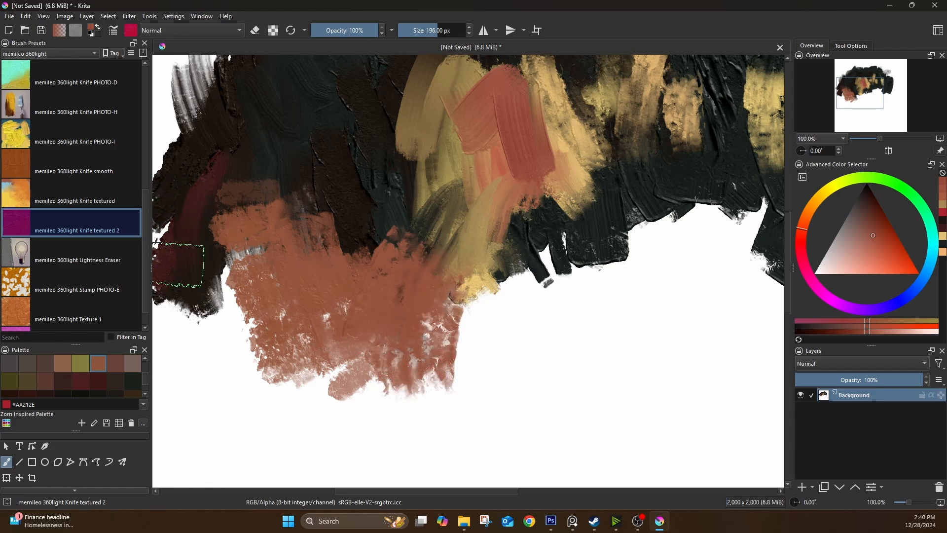
{"action": "left_click_drag", "start_coordinate": [314, 162], "coordinate": [402, 300]}
{"action": "left_click_drag", "start_coordinate": [539, 162], "coordinate": [309, 207]}
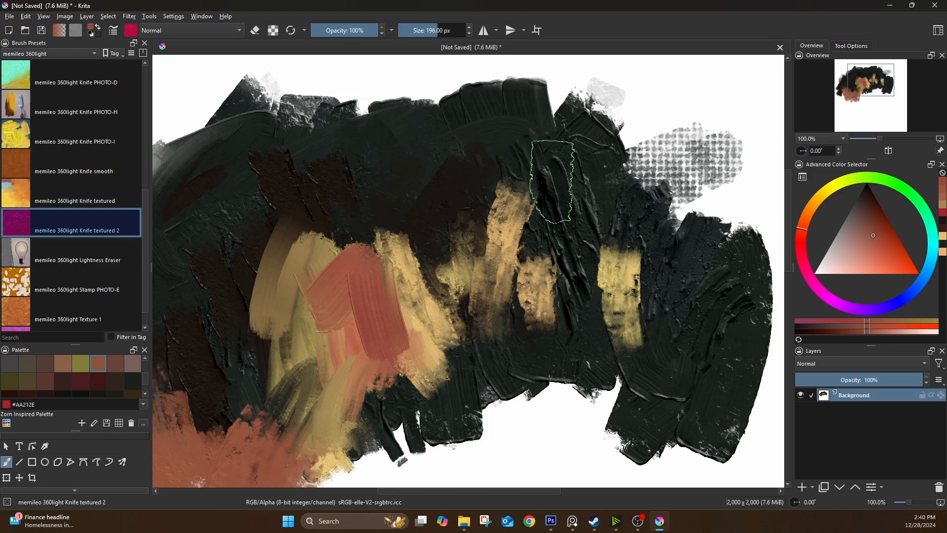
{"action": "left_click_drag", "start_coordinate": [687, 265], "coordinate": [594, 250]}
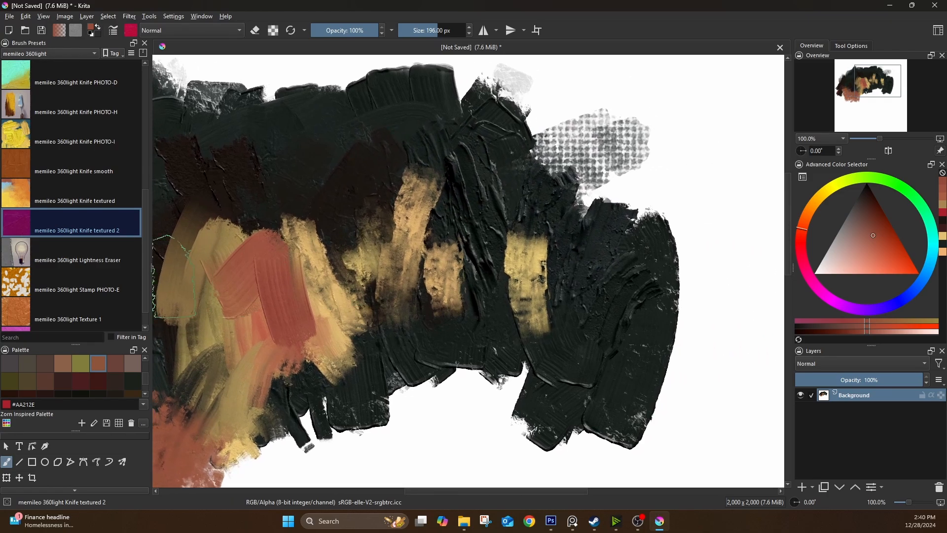
{"action": "left_click_drag", "start_coordinate": [146, 200], "coordinate": [147, 168]}
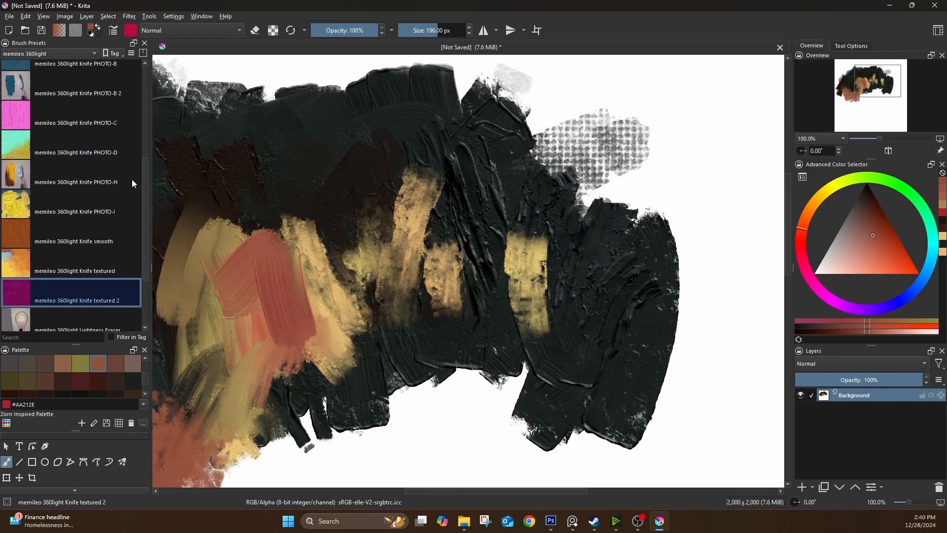
Paint isolated and overlapping reddish-brown strokes on the white canvas right of the dark patch with memileo 360light Knife PHOTO-H
{"action": "left_click", "coordinate": [132, 179]}
{"action": "left_click_drag", "start_coordinate": [705, 118], "coordinate": [695, 227]}
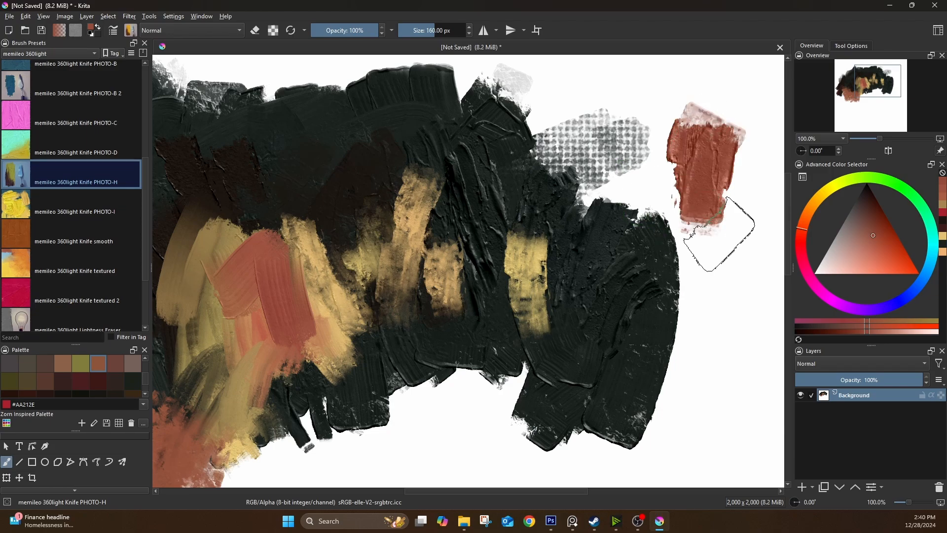
{"action": "left_click_drag", "start_coordinate": [711, 246], "coordinate": [441, 248]}
{"action": "mouse_move", "coordinate": [523, 188]}
{"action": "left_mouse_down"}
{"action": "mouse_move", "coordinate": [525, 286]}
{"action": "mouse_move", "coordinate": [545, 79]}
{"action": "left_mouse_up"}
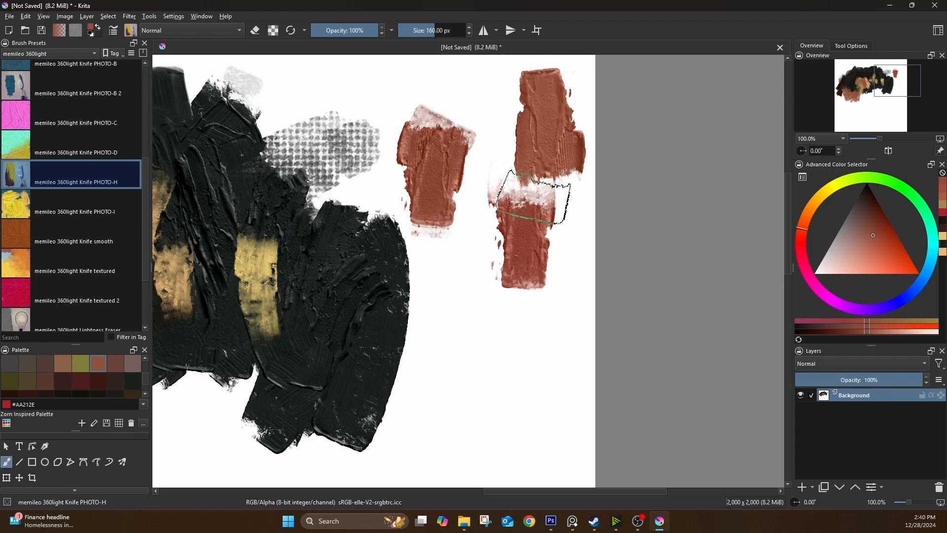
{"action": "left_click_drag", "start_coordinate": [486, 281], "coordinate": [506, 414]}
{"action": "mouse_move", "coordinate": [529, 385]}
{"action": "left_mouse_down"}
{"action": "mouse_move", "coordinate": [554, 256]}
{"action": "mouse_move", "coordinate": [577, 402]}
{"action": "left_mouse_up"}
{"action": "mouse_move", "coordinate": [439, 392]}
{"action": "left_mouse_down"}
{"action": "mouse_move", "coordinate": [468, 276]}
{"action": "mouse_move", "coordinate": [373, 380]}
{"action": "mouse_move", "coordinate": [369, 337]}
{"action": "left_mouse_up"}
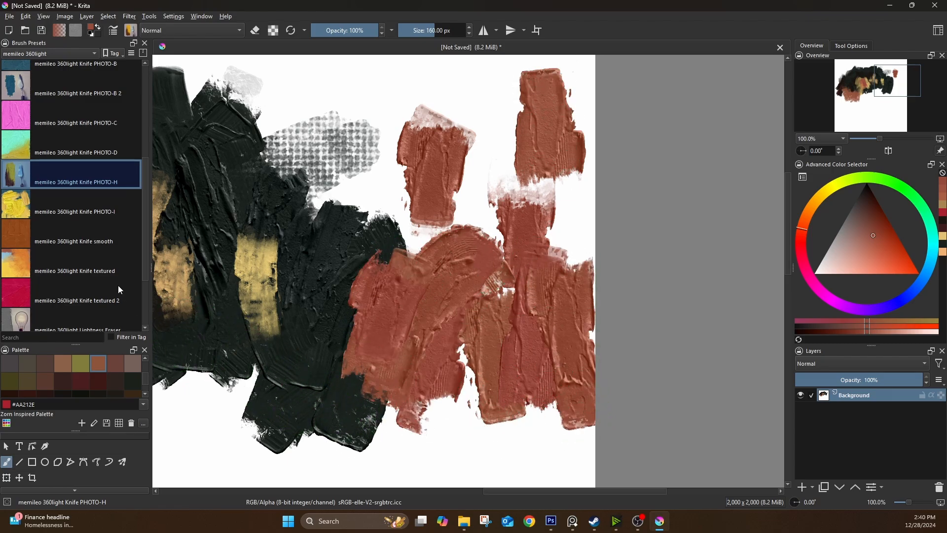
Paint broad reddish-brown strokes from the dark patch's lower edge down onto the white canvas with memileo 360light Knife smooth
{"action": "mouse_move", "coordinate": [474, 323]}
{"action": "left_mouse_down"}
{"action": "mouse_move", "coordinate": [492, 262]}
{"action": "mouse_move", "coordinate": [533, 192]}
{"action": "left_mouse_up"}
{"action": "left_click", "coordinate": [74, 241]}
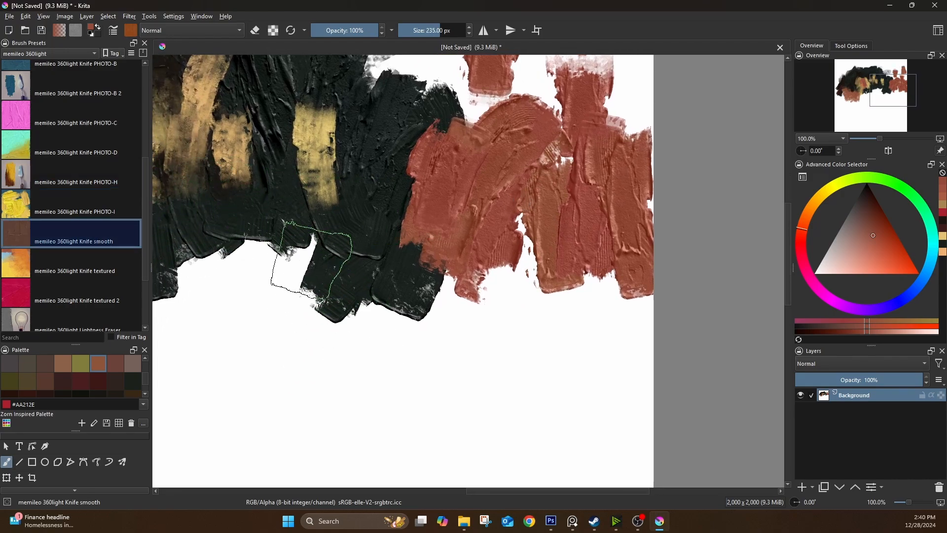
{"action": "mouse_move", "coordinate": [296, 247]}
{"action": "left_mouse_down"}
{"action": "mouse_move", "coordinate": [378, 393]}
{"action": "mouse_move", "coordinate": [434, 390]}
{"action": "left_mouse_up"}
Paint a few short reddish-brown dabs on the white canvas below the right-hand strokes with memileo 360light Knife PHOTO-I at 75 px
{"action": "left_click", "coordinate": [99, 211]}
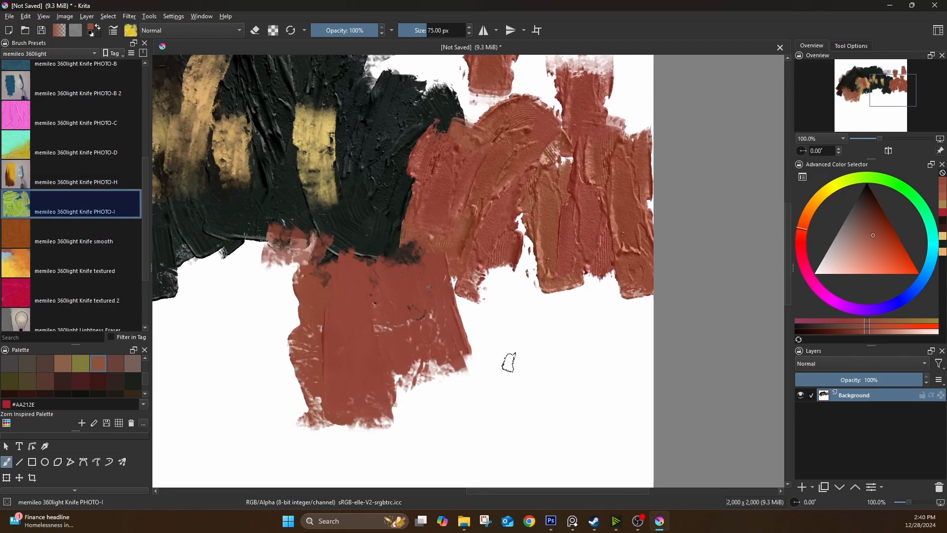
{"action": "mouse_move", "coordinate": [534, 326]}
{"action": "left_mouse_down"}
{"action": "mouse_move", "coordinate": [535, 363]}
{"action": "mouse_move", "coordinate": [570, 334]}
{"action": "left_mouse_up"}
{"action": "left_click_drag", "start_coordinate": [583, 303], "coordinate": [595, 354]}
{"action": "left_click_drag", "start_coordinate": [612, 379], "coordinate": [611, 355]}
{"action": "left_click_drag", "start_coordinate": [631, 305], "coordinate": [638, 331]}
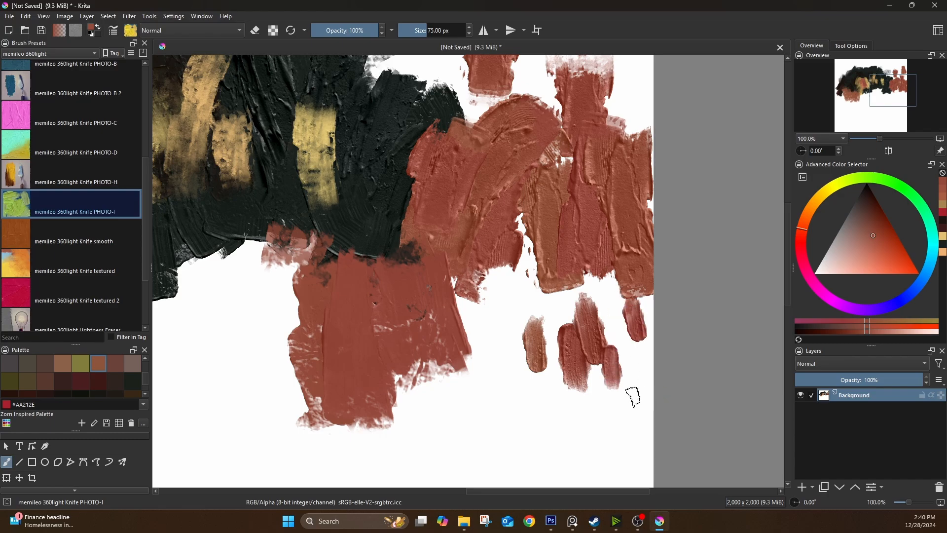
Scatter short reddish-brown dabs at varied angles over the white area left of the smooth reddish-brown block with Knife PHOTO-I
{"action": "left_click_drag", "start_coordinate": [191, 376], "coordinate": [195, 357]}
{"action": "left_click_drag", "start_coordinate": [259, 289], "coordinate": [250, 318]}
{"action": "mouse_move", "coordinate": [254, 402]}
{"action": "left_mouse_down"}
{"action": "mouse_move", "coordinate": [253, 368]}
{"action": "mouse_move", "coordinate": [398, 285]}
{"action": "left_mouse_up"}
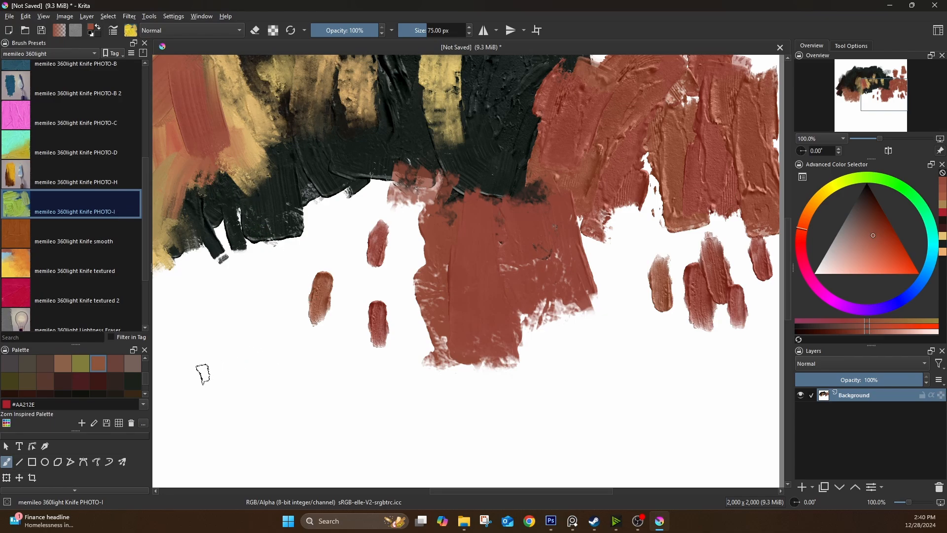
{"action": "left_click_drag", "start_coordinate": [203, 362], "coordinate": [211, 340]}
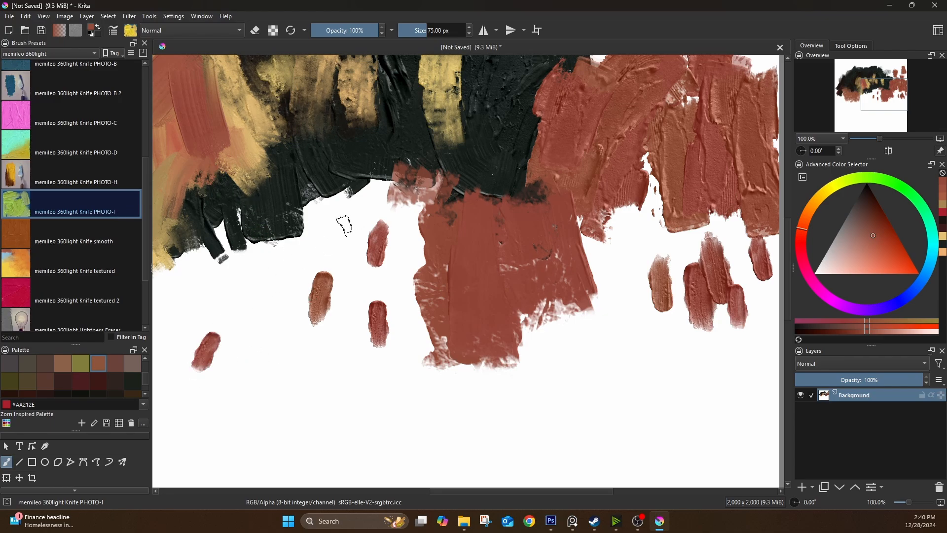
{"action": "mouse_move", "coordinate": [282, 271]}
{"action": "left_mouse_down"}
{"action": "mouse_move", "coordinate": [270, 319]}
{"action": "mouse_move", "coordinate": [299, 339]}
{"action": "left_mouse_up"}
{"action": "mouse_move", "coordinate": [378, 192]}
{"action": "left_mouse_down"}
{"action": "mouse_move", "coordinate": [342, 234]}
{"action": "mouse_move", "coordinate": [404, 240]}
{"action": "mouse_move", "coordinate": [422, 257]}
{"action": "left_mouse_up"}
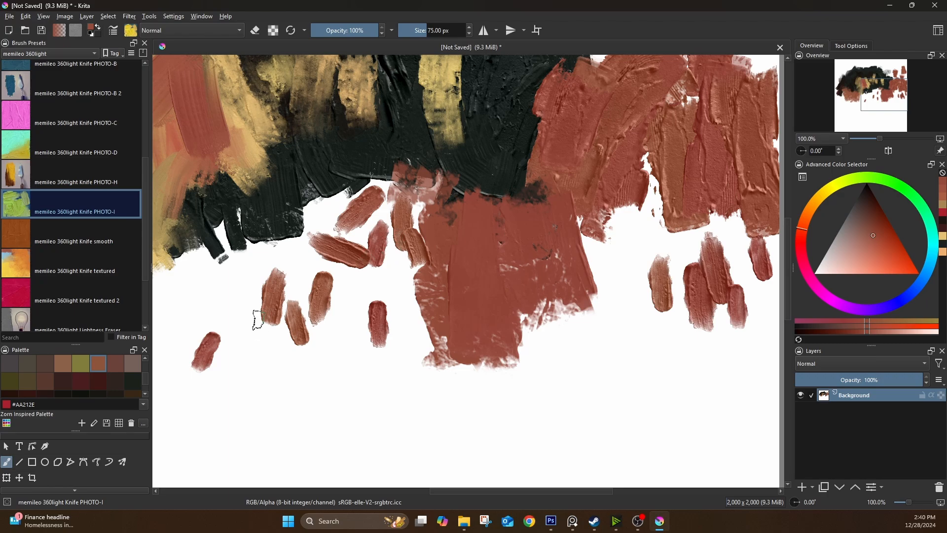
{"action": "left_click_drag", "start_coordinate": [344, 279], "coordinate": [376, 329]}
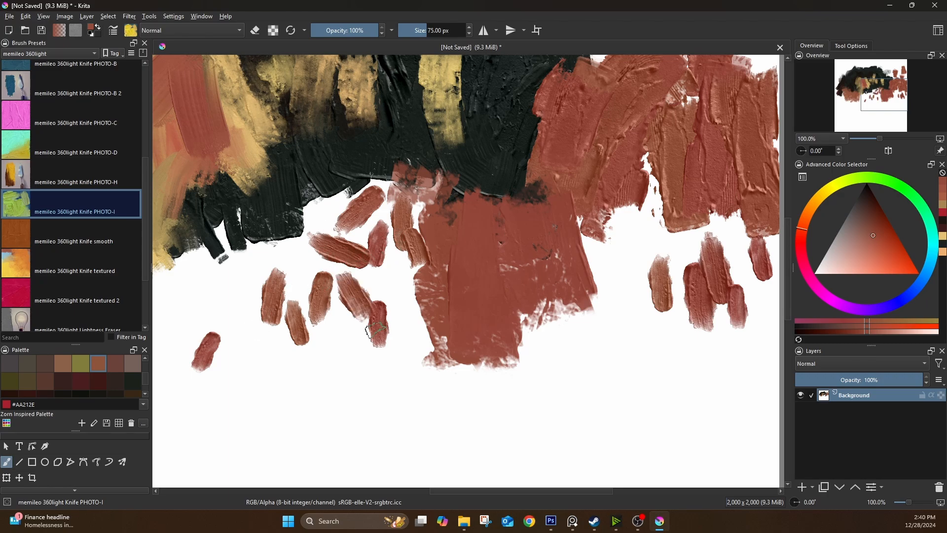
Sample the patch's near-black and paint short strokes over the nearby dabs with Knife PHOTO-I, ending by sampling a dab's reddish-brown
{"action": "left_click", "coordinate": [292, 218], "text": "ctrl"}
{"action": "mouse_move", "coordinate": [294, 231]}
{"action": "left_mouse_down"}
{"action": "mouse_move", "coordinate": [286, 298]}
{"action": "mouse_move", "coordinate": [337, 192]}
{"action": "mouse_move", "coordinate": [293, 246]}
{"action": "mouse_move", "coordinate": [373, 184]}
{"action": "left_mouse_up"}
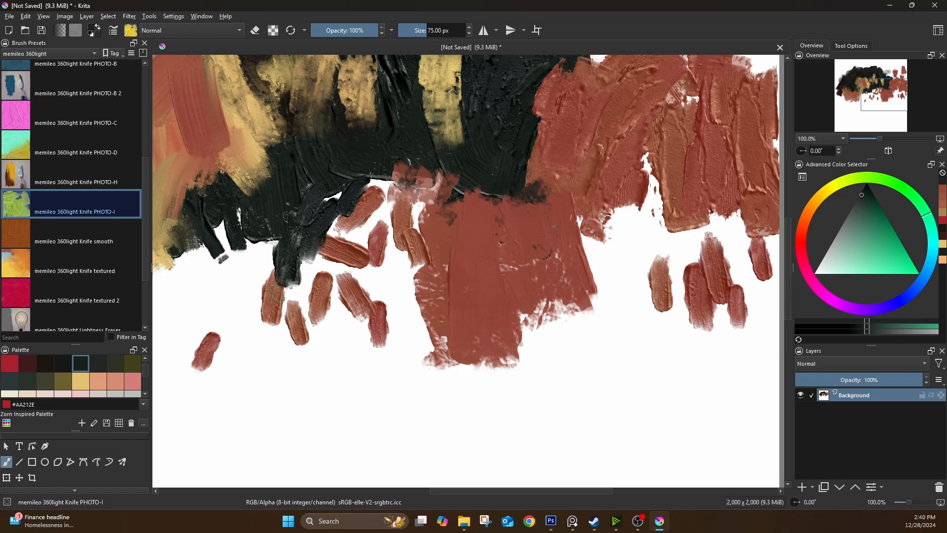
{"action": "left_click", "coordinate": [279, 295], "text": "ctrl"}
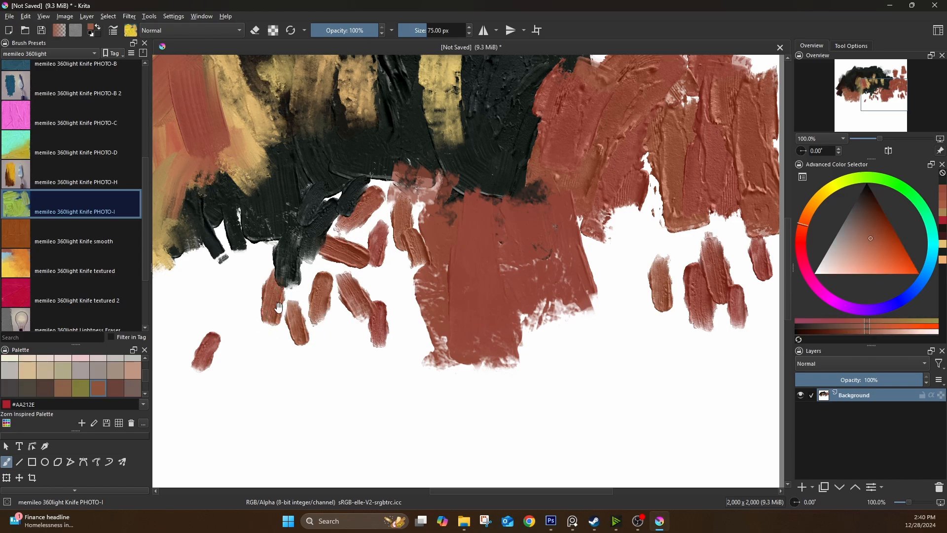
Paint a row of small grey #A89E9D dabs along the dark patch's upper edge with Knife PHOTO-I at 41 px
{"action": "left_click_drag", "start_coordinate": [278, 307], "coordinate": [341, 382]}
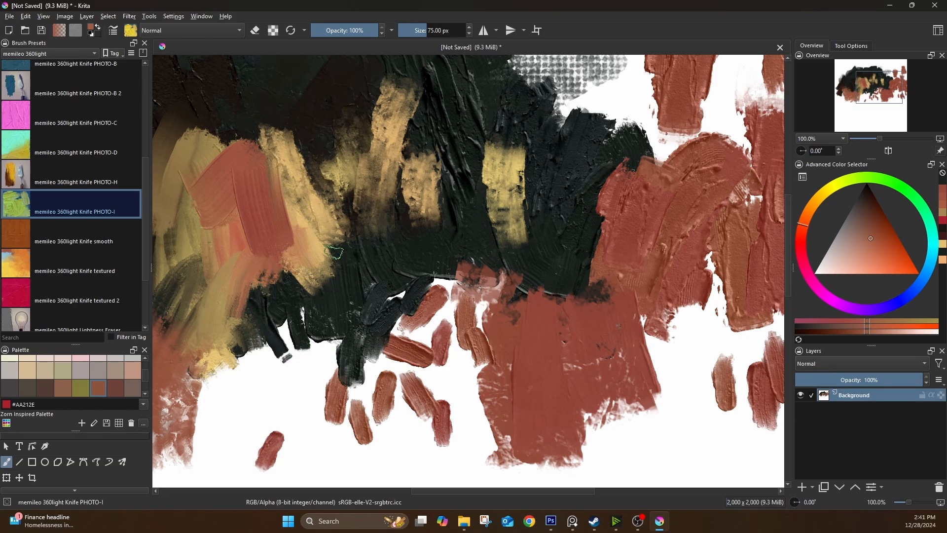
{"action": "left_click_drag", "start_coordinate": [340, 252], "coordinate": [394, 391]}
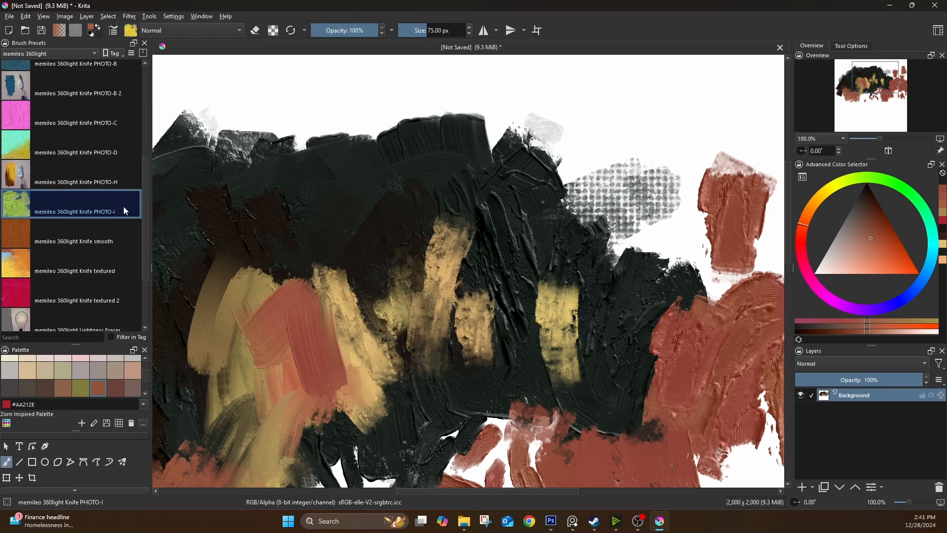
{"action": "left_click", "coordinate": [87, 369]}
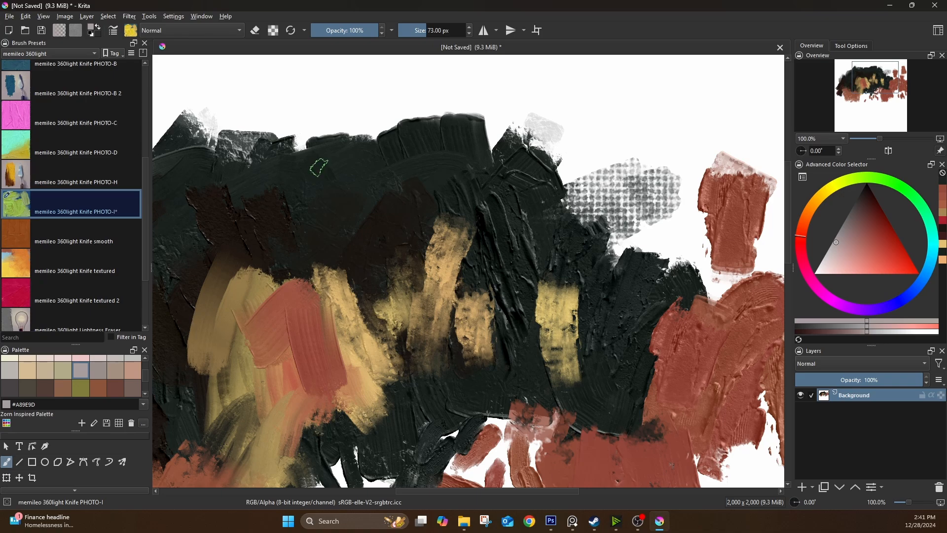
{"action": "key", "text": "bracketleft"}
{"action": "key", "text": "bracketleft"}
{"action": "key", "text": "bracketleft"}
{"action": "key", "text": "bracketleft"}
{"action": "key", "text": "bracketleft"}
{"action": "mouse_move", "coordinate": [328, 148]}
{"action": "left_mouse_down"}
{"action": "mouse_move", "coordinate": [330, 178]}
{"action": "mouse_move", "coordinate": [372, 179]}
{"action": "left_mouse_up"}
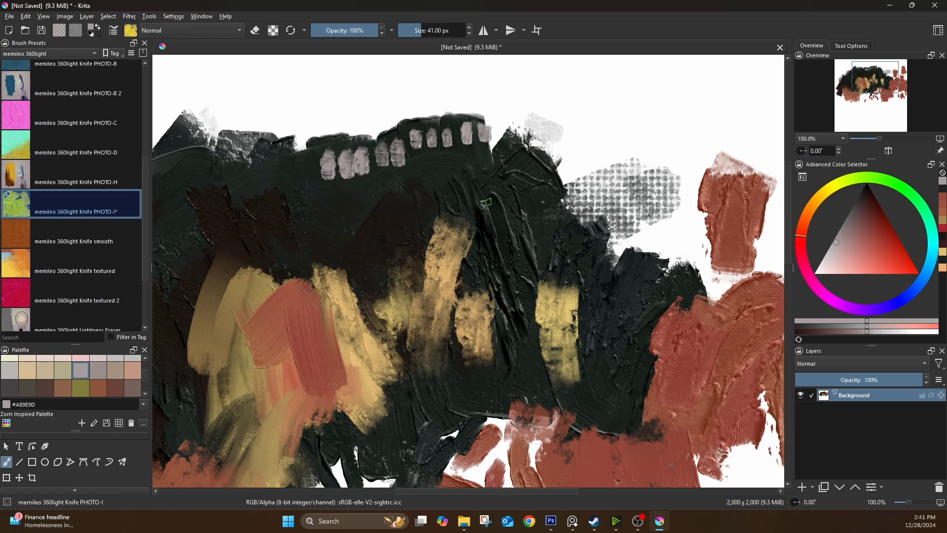
Examine the texture of the small grey dabs up close and the whole test painting from a distance
{"action": "scroll", "coordinate": [484, 202], "scroll_direction": "down", "scroll_amount": 3}
{"action": "scroll", "coordinate": [469, 173], "scroll_direction": "up", "scroll_amount": 4}
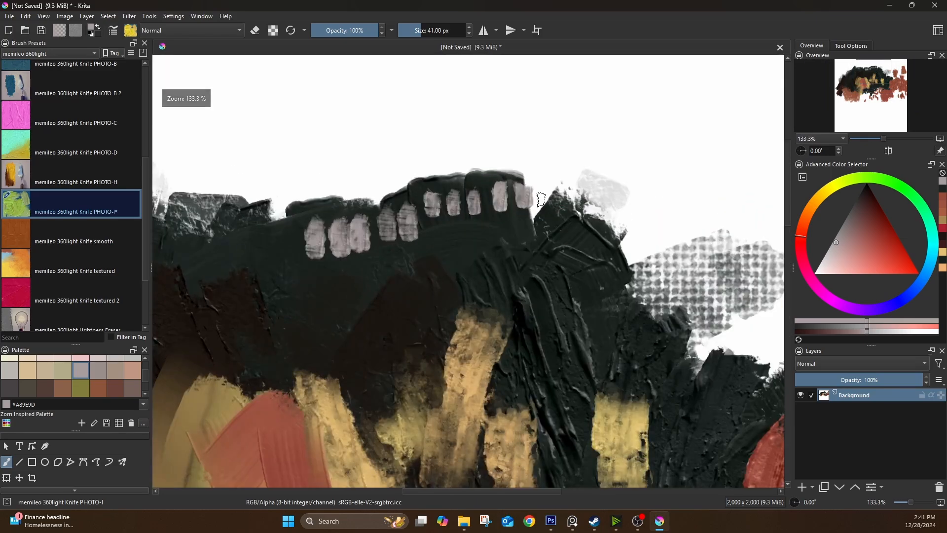
{"action": "scroll", "coordinate": [481, 208], "scroll_direction": "up", "scroll_amount": 2}
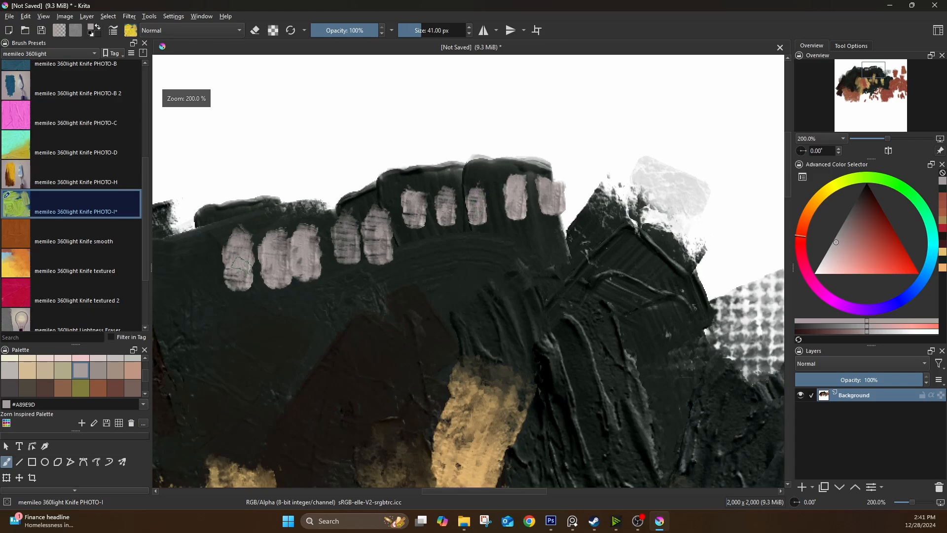
{"action": "scroll", "coordinate": [245, 232], "scroll_direction": "down", "scroll_amount": 1}
{"action": "scroll", "coordinate": [264, 285], "scroll_direction": "down", "scroll_amount": 2}
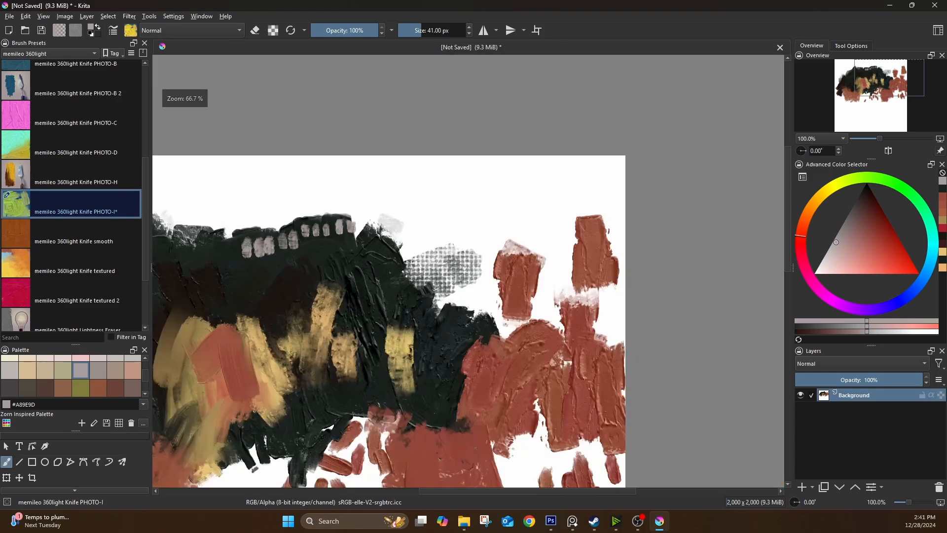
{"action": "scroll", "coordinate": [264, 285], "scroll_direction": "up", "scroll_amount": 2}
{"action": "left_click_drag", "start_coordinate": [264, 285], "coordinate": [536, 190]}
{"action": "scroll", "coordinate": [518, 337], "scroll_direction": "down", "scroll_amount": 4}
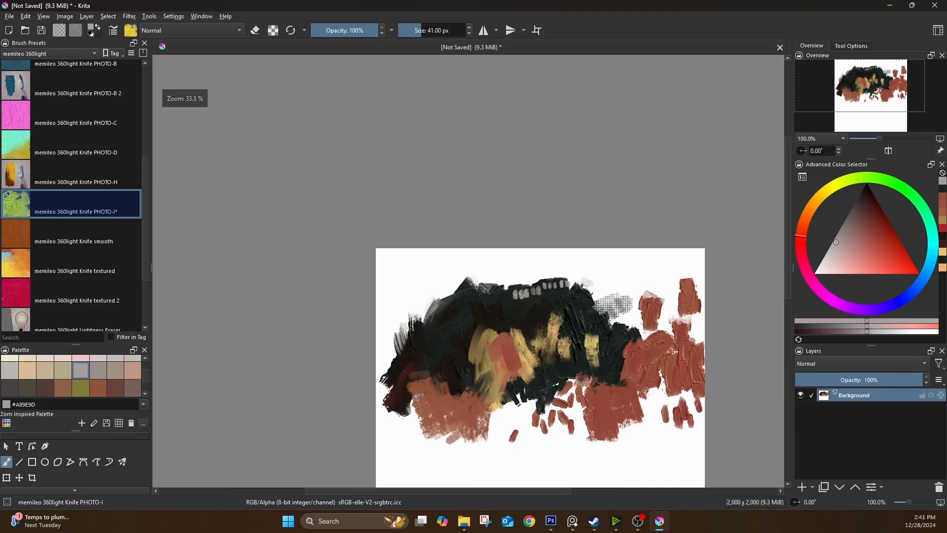
{"action": "left_click_drag", "start_coordinate": [594, 330], "coordinate": [573, 214]}
{"action": "scroll", "coordinate": [420, 240], "scroll_direction": "up", "scroll_amount": 3}
{"action": "scroll", "coordinate": [391, 233], "scroll_direction": "down", "scroll_amount": 2}
{"action": "scroll", "coordinate": [113, 274], "scroll_direction": "down", "scroll_amount": 2}
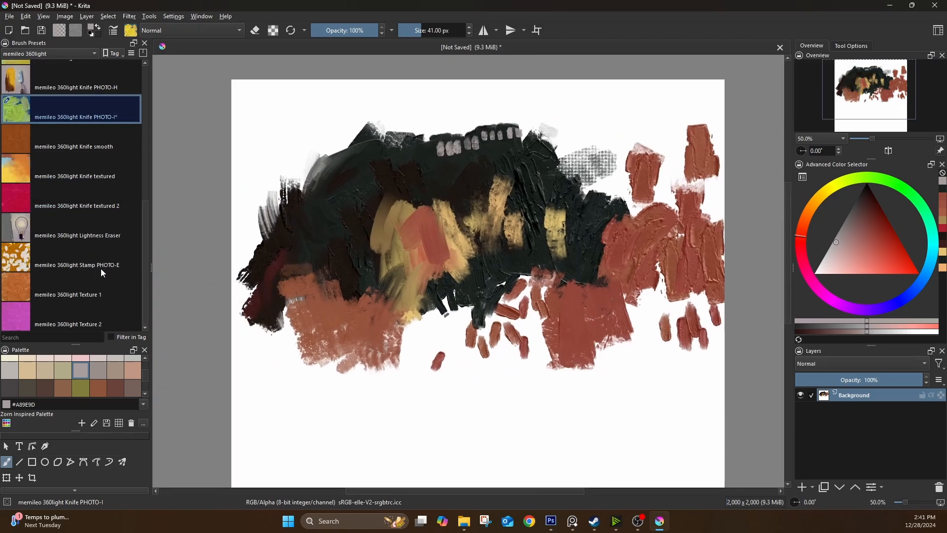
Paint broad grey strokes below and across the left and middle of the patch with memileo 360light Knife textured 2 at 196 px
{"action": "left_click", "coordinate": [101, 209]}
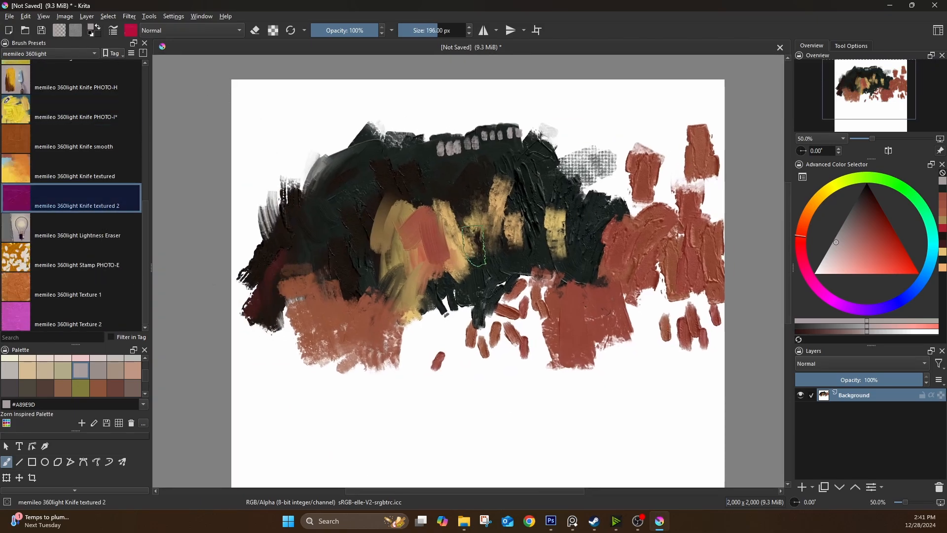
{"action": "mouse_move", "coordinate": [308, 403]}
{"action": "left_mouse_down"}
{"action": "mouse_move", "coordinate": [351, 319]}
{"action": "mouse_move", "coordinate": [351, 418]}
{"action": "left_mouse_up"}
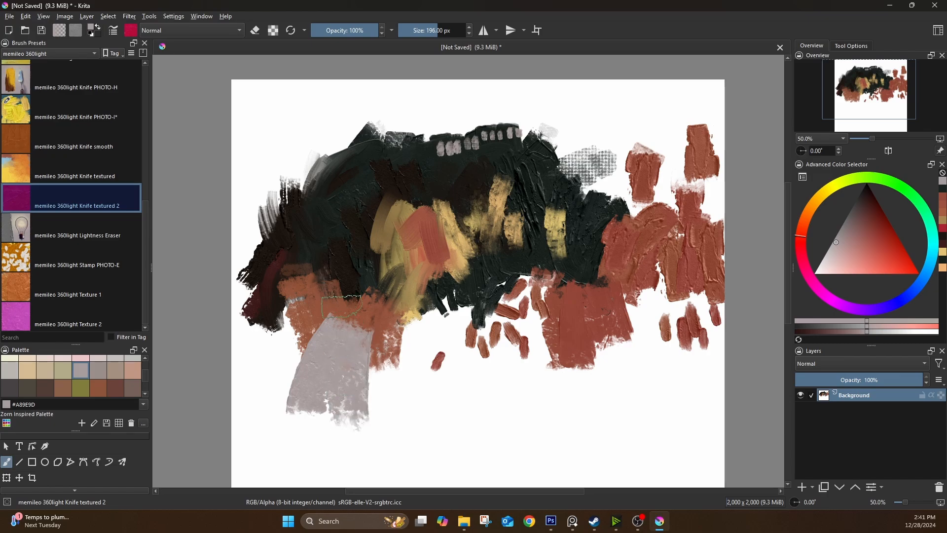
{"action": "left_click_drag", "start_coordinate": [293, 251], "coordinate": [372, 165]}
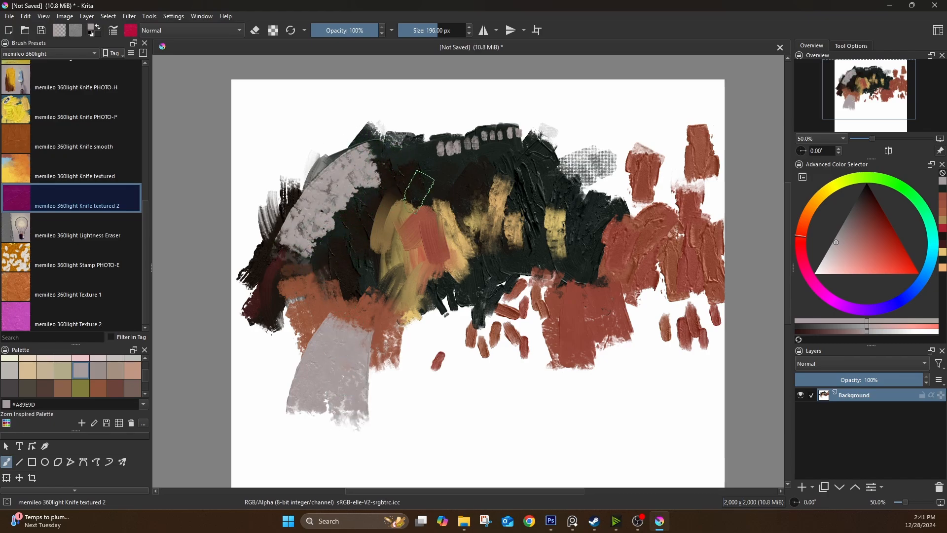
{"action": "left_click_drag", "start_coordinate": [393, 148], "coordinate": [441, 311]}
Sample orange-brown and near-black tones from the canvas and paint broad Knife textured 2 strokes over the patch's middle and right side
{"action": "left_click", "coordinate": [449, 260], "text": "ctrl"}
{"action": "left_click_drag", "start_coordinate": [406, 172], "coordinate": [442, 311]}
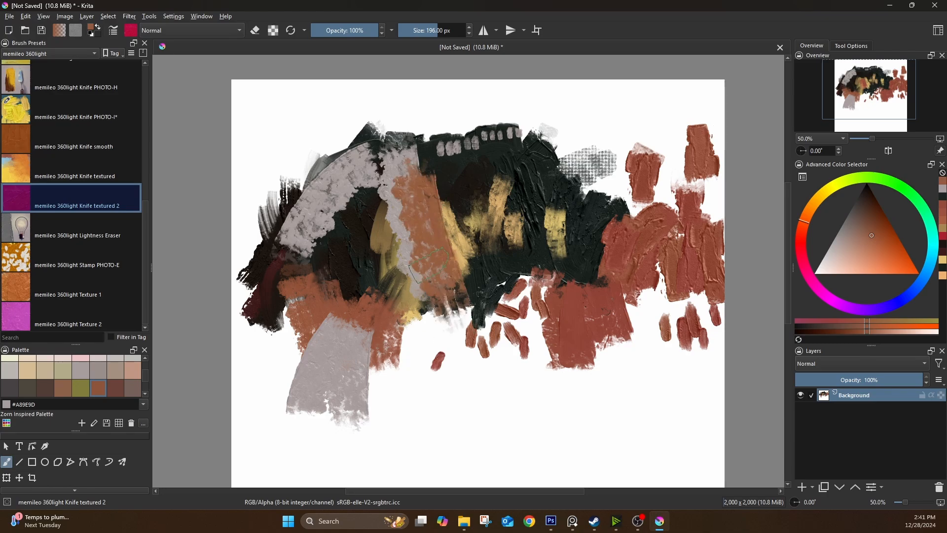
{"action": "mouse_move", "coordinate": [419, 254]}
{"action": "left_mouse_down"}
{"action": "mouse_move", "coordinate": [489, 176]}
{"action": "mouse_move", "coordinate": [446, 313]}
{"action": "left_mouse_up"}
{"action": "mouse_move", "coordinate": [450, 310]}
{"action": "left_mouse_down"}
{"action": "mouse_move", "coordinate": [524, 204]}
{"action": "mouse_move", "coordinate": [521, 340]}
{"action": "mouse_move", "coordinate": [585, 188]}
{"action": "mouse_move", "coordinate": [601, 324]}
{"action": "mouse_move", "coordinate": [617, 223]}
{"action": "mouse_move", "coordinate": [644, 296]}
{"action": "mouse_move", "coordinate": [655, 240]}
{"action": "mouse_move", "coordinate": [678, 285]}
{"action": "mouse_move", "coordinate": [700, 189]}
{"action": "left_mouse_up"}
{"action": "left_click", "coordinate": [522, 204], "text": "ctrl"}
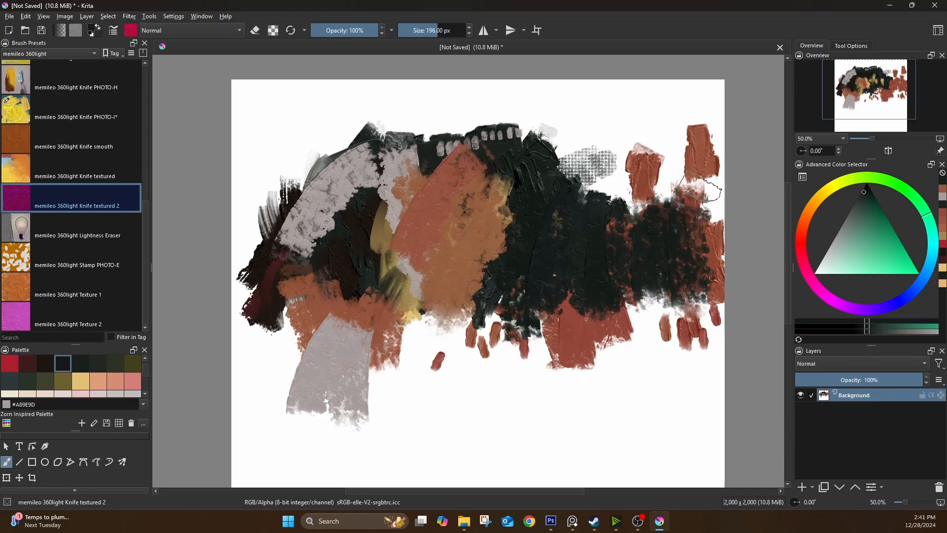
Flatten the raised paint relief in the dark area and the isolated reddish-brown block with memileo 360light Lightness Eraser at 200 px
{"action": "left_click", "coordinate": [132, 240]}
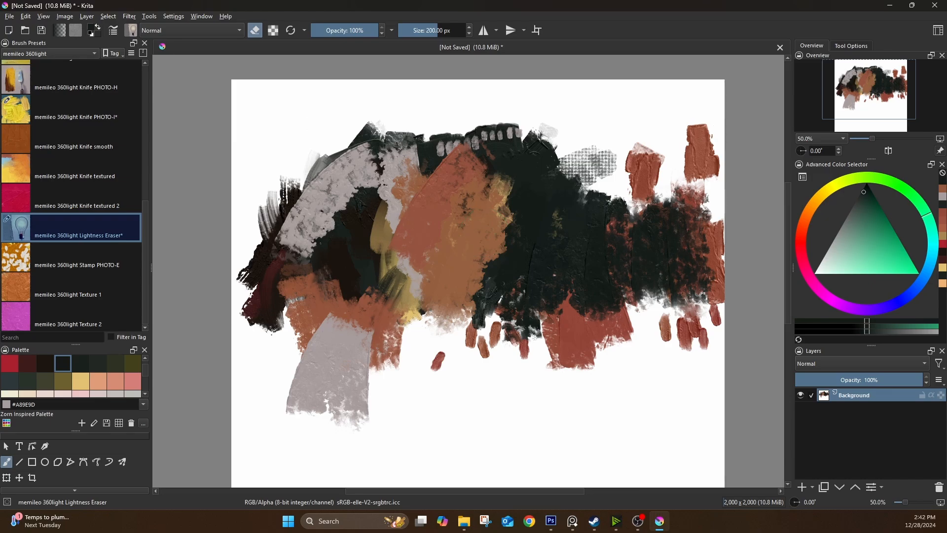
{"action": "scroll", "coordinate": [61, 122], "scroll_direction": "up", "scroll_amount": 4}
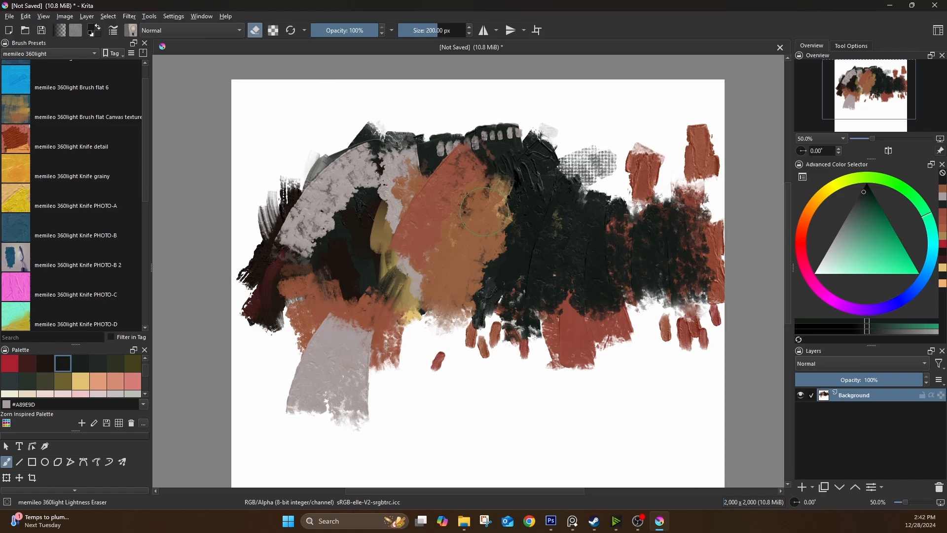
{"action": "scroll", "coordinate": [496, 199], "scroll_direction": "up", "scroll_amount": 3}
{"action": "left_click_drag", "start_coordinate": [584, 197], "coordinate": [378, 282]}
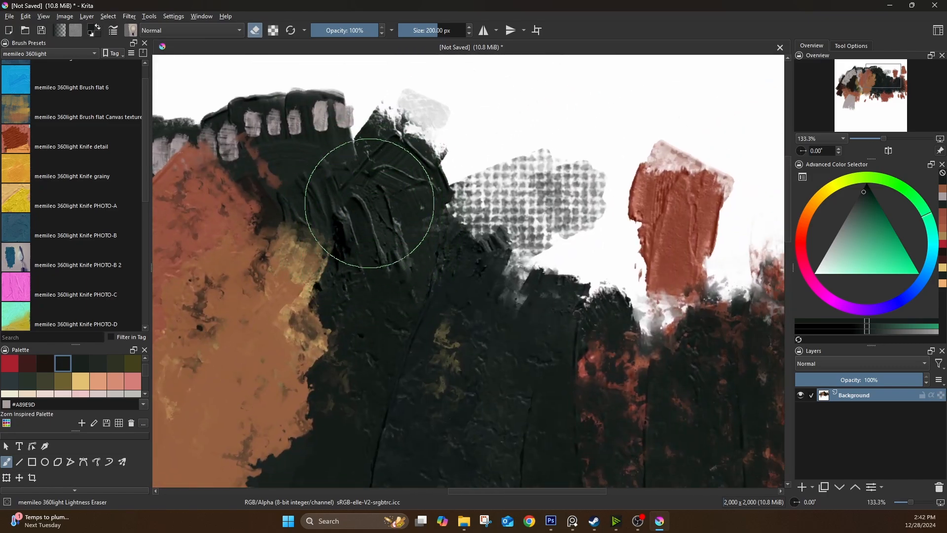
{"action": "mouse_move", "coordinate": [379, 229]}
{"action": "left_mouse_down"}
{"action": "mouse_move", "coordinate": [341, 245]}
{"action": "mouse_move", "coordinate": [356, 251]}
{"action": "mouse_move", "coordinate": [349, 192]}
{"action": "mouse_move", "coordinate": [368, 315]}
{"action": "left_mouse_up"}
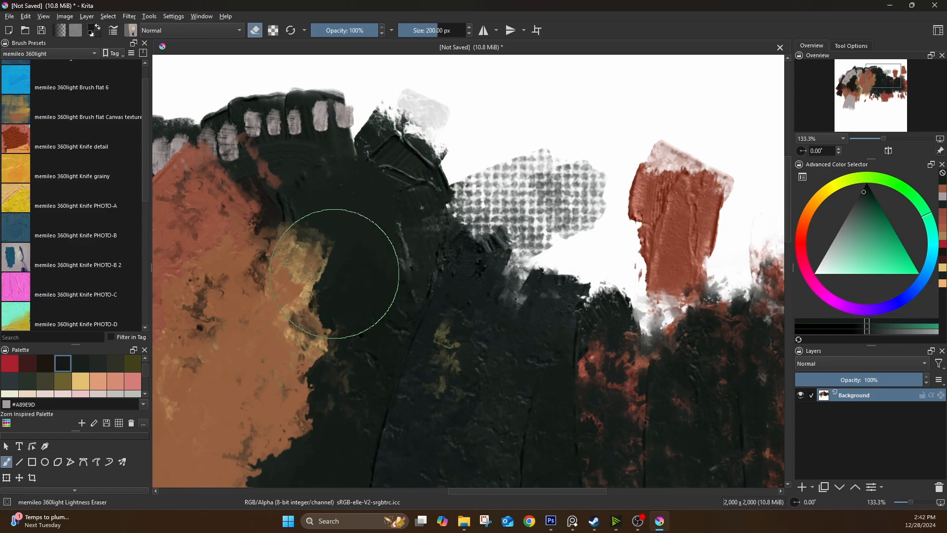
{"action": "mouse_move", "coordinate": [394, 218]}
{"action": "left_mouse_down"}
{"action": "mouse_move", "coordinate": [383, 259]}
{"action": "mouse_move", "coordinate": [402, 211]}
{"action": "mouse_move", "coordinate": [418, 307]}
{"action": "mouse_move", "coordinate": [441, 219]}
{"action": "mouse_move", "coordinate": [430, 187]}
{"action": "mouse_move", "coordinate": [452, 265]}
{"action": "mouse_move", "coordinate": [435, 172]}
{"action": "mouse_move", "coordinate": [399, 117]}
{"action": "mouse_move", "coordinate": [416, 210]}
{"action": "mouse_move", "coordinate": [371, 170]}
{"action": "mouse_move", "coordinate": [307, 169]}
{"action": "mouse_move", "coordinate": [325, 254]}
{"action": "mouse_move", "coordinate": [285, 183]}
{"action": "mouse_move", "coordinate": [331, 309]}
{"action": "mouse_move", "coordinate": [438, 271]}
{"action": "mouse_move", "coordinate": [477, 378]}
{"action": "mouse_move", "coordinate": [425, 335]}
{"action": "mouse_move", "coordinate": [430, 387]}
{"action": "mouse_move", "coordinate": [404, 372]}
{"action": "mouse_move", "coordinate": [412, 436]}
{"action": "mouse_move", "coordinate": [358, 368]}
{"action": "mouse_move", "coordinate": [391, 449]}
{"action": "left_mouse_up"}
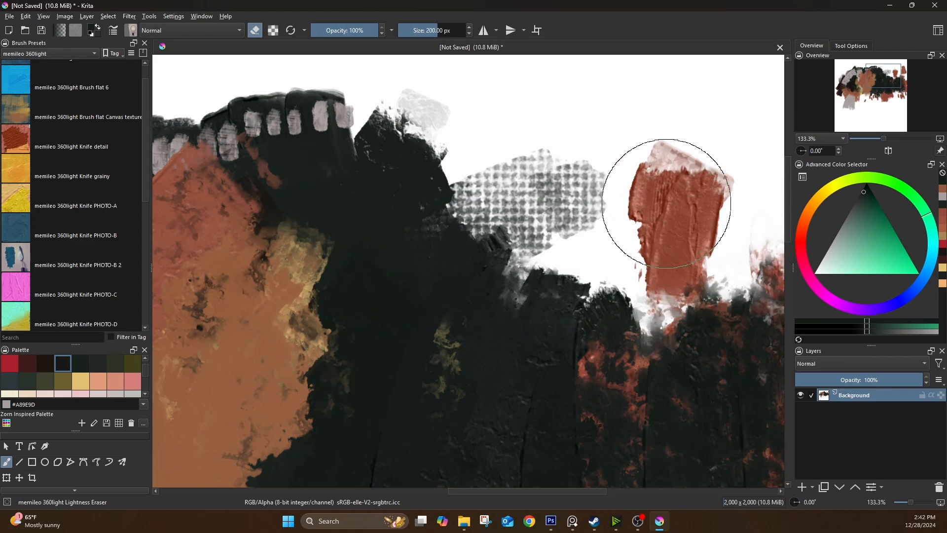
{"action": "mouse_move", "coordinate": [658, 211]}
{"action": "left_mouse_down"}
{"action": "mouse_move", "coordinate": [685, 227]}
{"action": "mouse_move", "coordinate": [665, 207]}
{"action": "mouse_move", "coordinate": [687, 224]}
{"action": "mouse_move", "coordinate": [689, 188]}
{"action": "mouse_move", "coordinate": [671, 262]}
{"action": "left_mouse_up"}
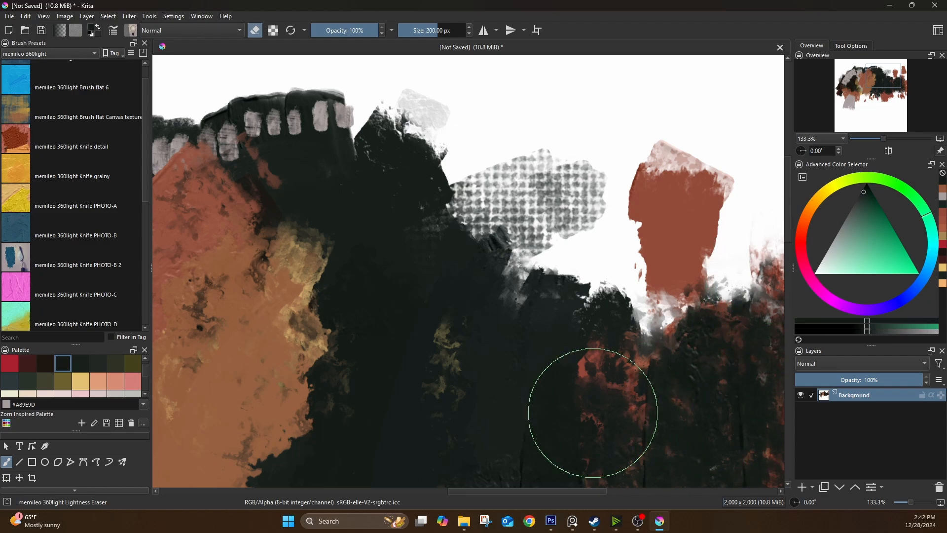
{"action": "scroll", "coordinate": [592, 412], "scroll_direction": "down", "scroll_amount": 2}
{"action": "scroll", "coordinate": [567, 401], "scroll_direction": "up", "scroll_amount": 1}
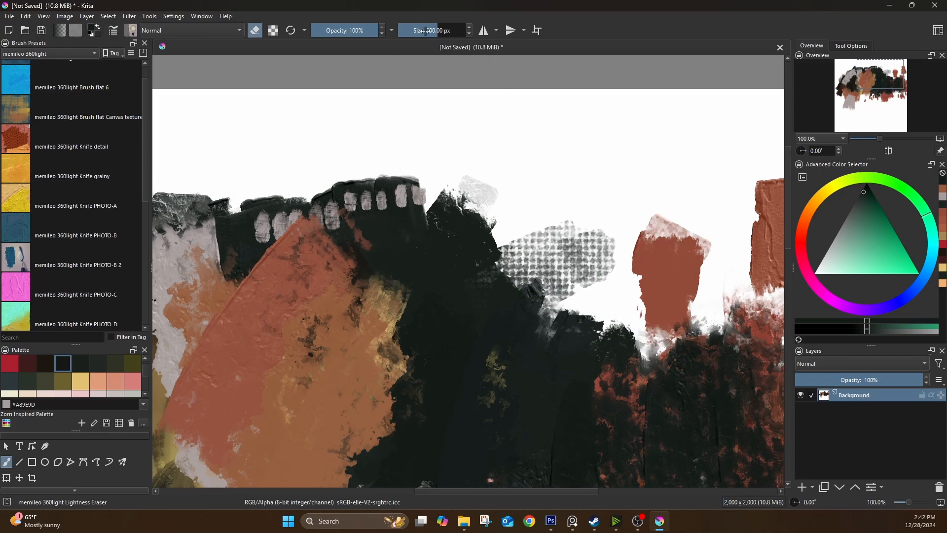
{"action": "mouse_move", "coordinate": [594, 372]}
{"action": "left_mouse_down"}
{"action": "mouse_move", "coordinate": [587, 235]}
{"action": "mouse_move", "coordinate": [628, 78]}
{"action": "left_mouse_up"}
{"action": "left_click_drag", "start_coordinate": [320, 186], "coordinate": [450, 250]}
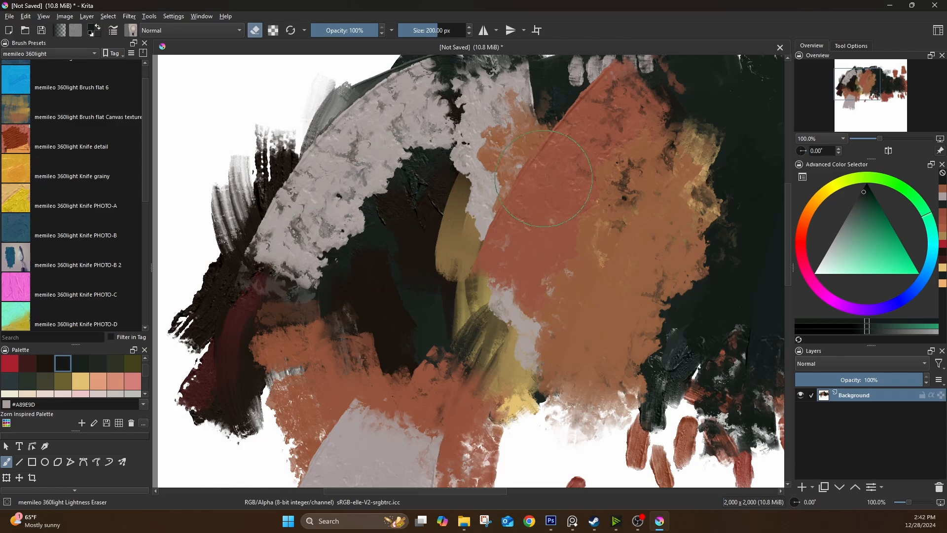
{"action": "left_click_drag", "start_coordinate": [588, 258], "coordinate": [391, 133]}
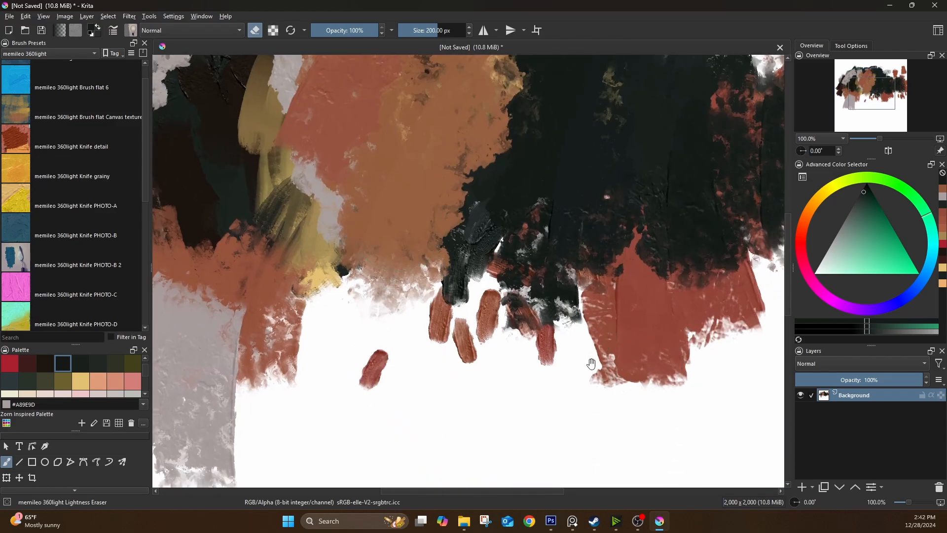
Examine the flattened paint in the dark, reddish-brown and pale grey areas up close and from a distance
{"action": "left_click_drag", "start_coordinate": [591, 364], "coordinate": [326, 356]}
{"action": "left_click_drag", "start_coordinate": [319, 204], "coordinate": [416, 188]}
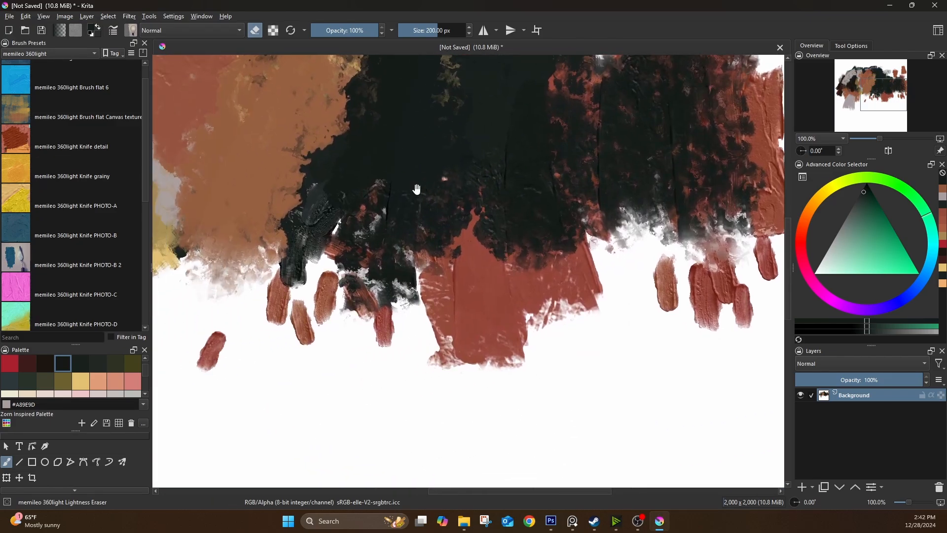
{"action": "scroll", "coordinate": [378, 207], "scroll_direction": "up", "scroll_amount": 2}
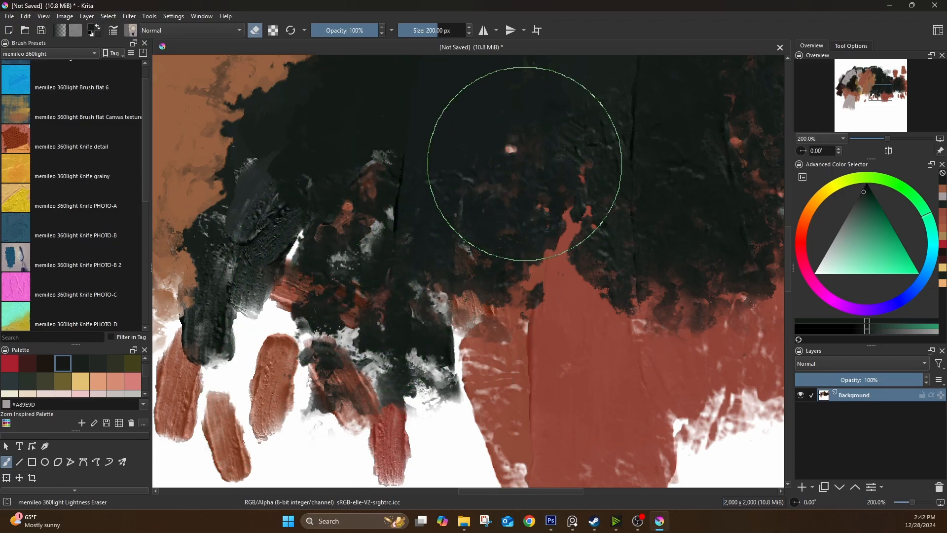
{"action": "scroll", "coordinate": [524, 163], "scroll_direction": "down", "scroll_amount": 2}
{"action": "mouse_move", "coordinate": [536, 172]}
{"action": "left_mouse_down"}
{"action": "mouse_move", "coordinate": [535, 201]}
{"action": "mouse_move", "coordinate": [469, 328]}
{"action": "left_mouse_up"}
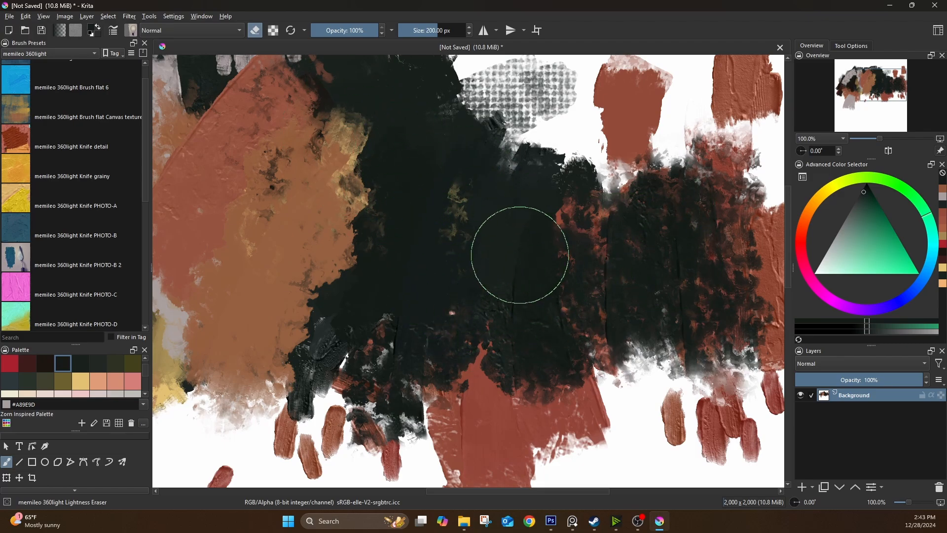
{"action": "left_click_drag", "start_coordinate": [575, 243], "coordinate": [460, 217]}
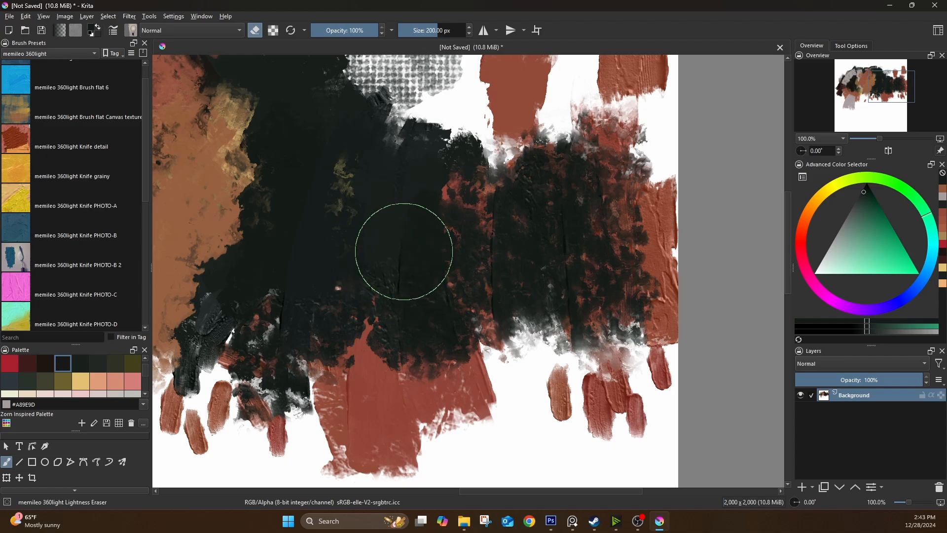
{"action": "scroll", "coordinate": [402, 281], "scroll_direction": "up", "scroll_amount": 2}
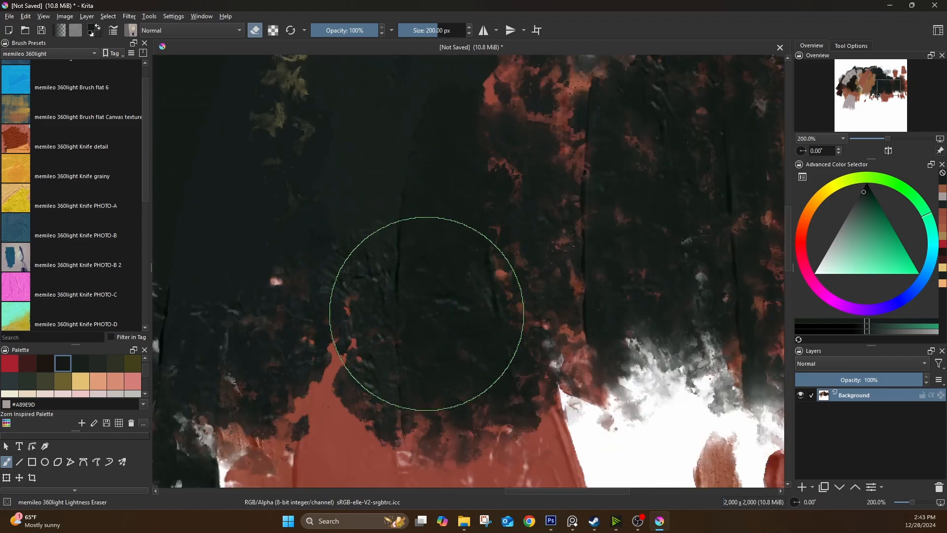
{"action": "scroll", "coordinate": [422, 231], "scroll_direction": "down", "scroll_amount": 2}
{"action": "left_click_drag", "start_coordinate": [442, 201], "coordinate": [489, 267]}
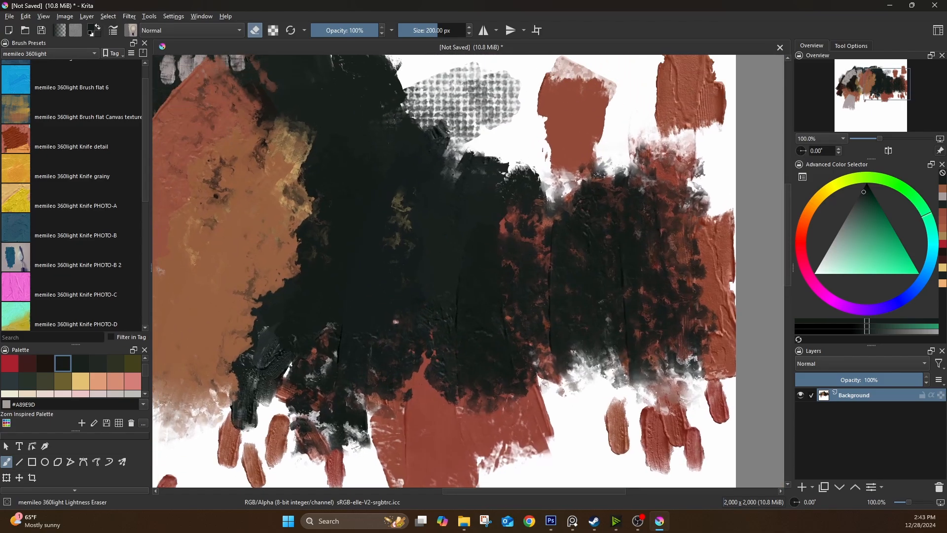
{"action": "left_click_drag", "start_coordinate": [382, 190], "coordinate": [513, 338]}
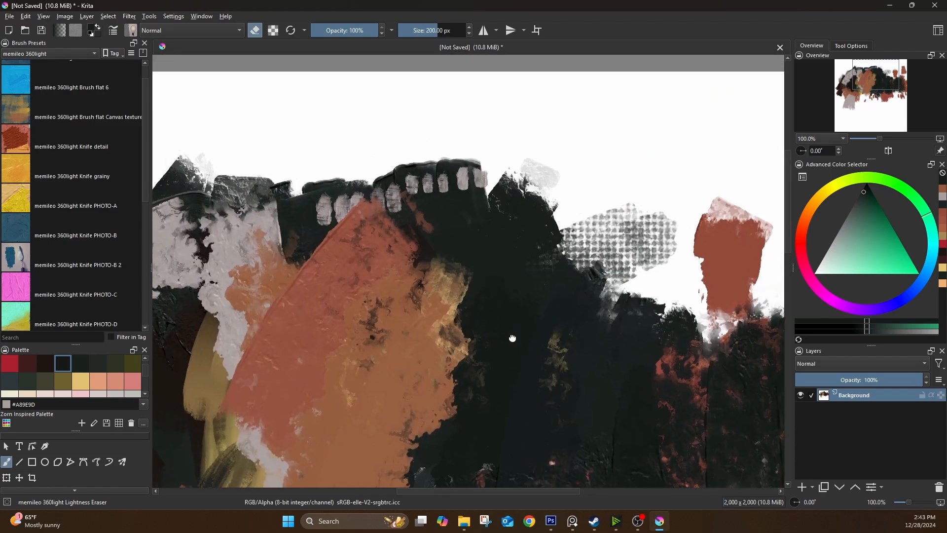
{"action": "left_click_drag", "start_coordinate": [331, 238], "coordinate": [533, 176]}
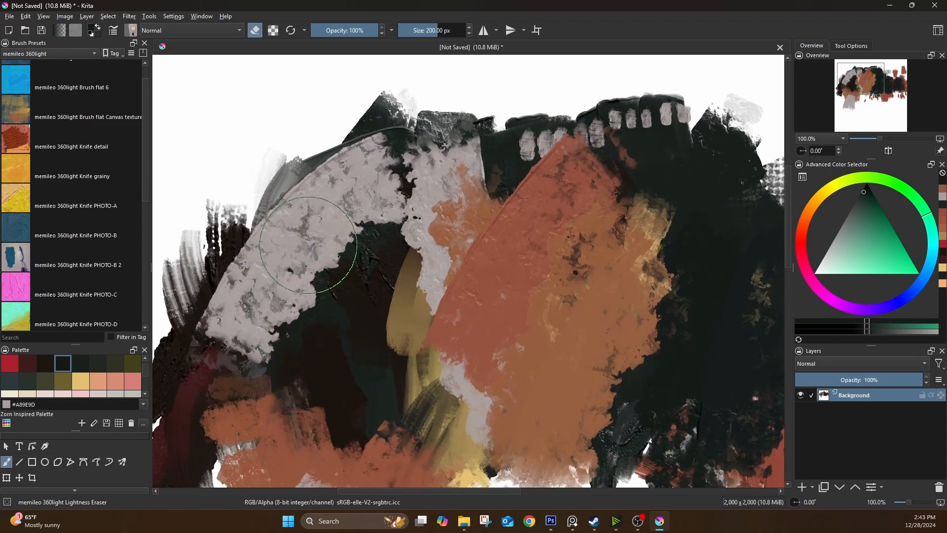
{"action": "scroll", "coordinate": [332, 191], "scroll_direction": "up", "scroll_amount": 1}
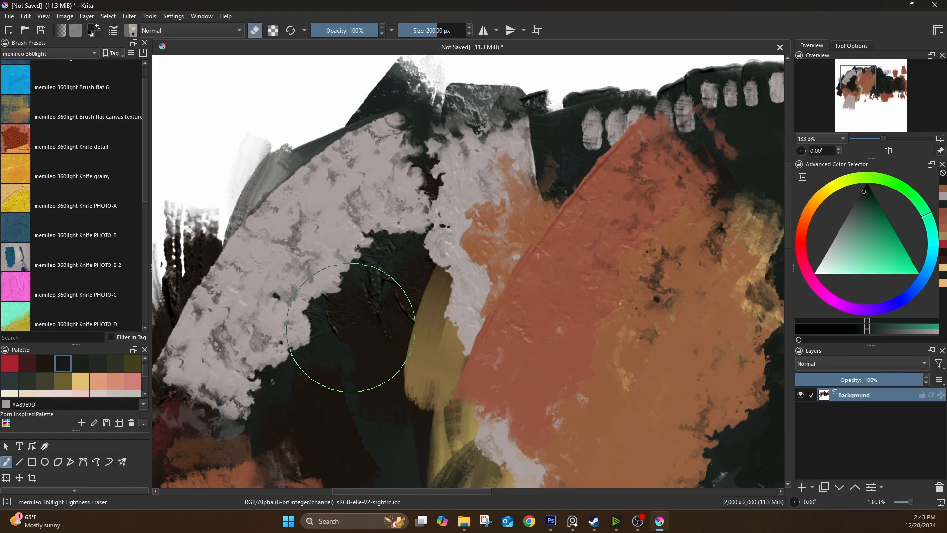
{"action": "scroll", "coordinate": [351, 327], "scroll_direction": "down", "scroll_amount": 3}
{"action": "left_click_drag", "start_coordinate": [374, 360], "coordinate": [283, 226]}
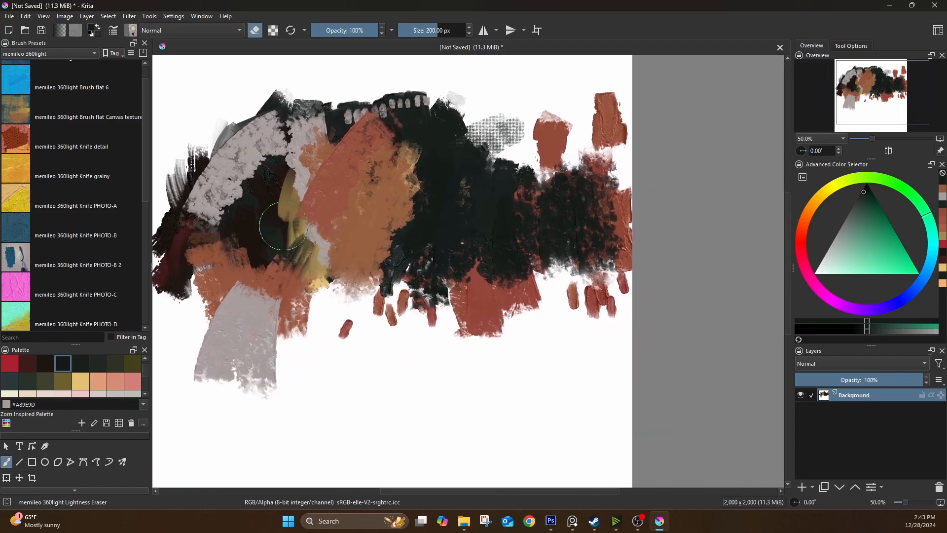
{"action": "scroll", "coordinate": [296, 343], "scroll_direction": "up", "scroll_amount": 4}
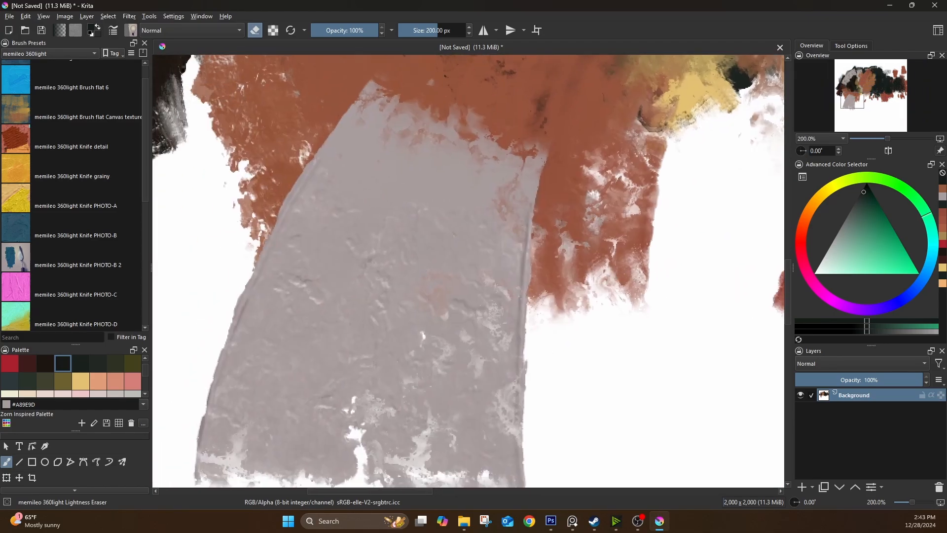
Turn off eraser mode and paint short near-black strokes below the patch with memileo 360light Stamp PHOTO-E at 100 px, using a sampled tone
{"action": "scroll", "coordinate": [87, 256], "scroll_direction": "down", "scroll_amount": 5}
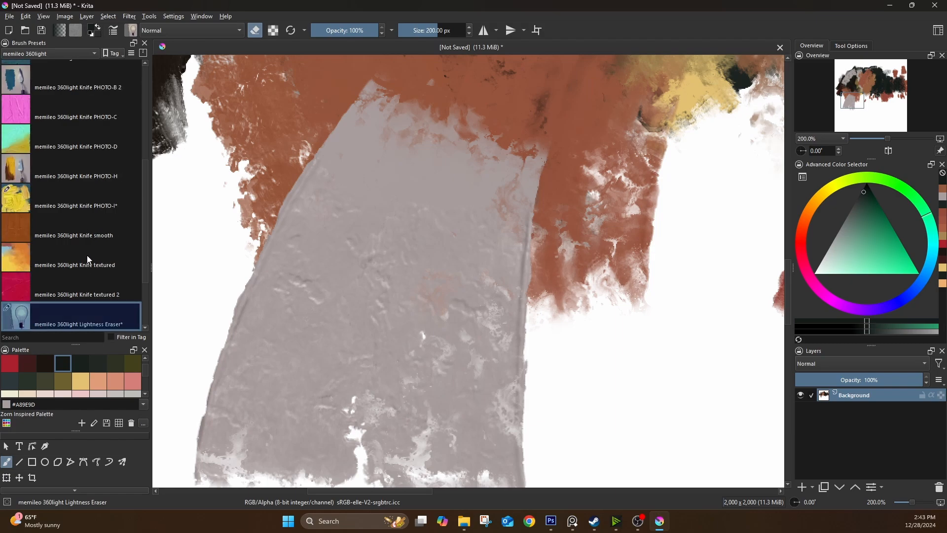
{"action": "scroll", "coordinate": [93, 274], "scroll_direction": "down", "scroll_amount": 2}
{"action": "key", "text": "e"}
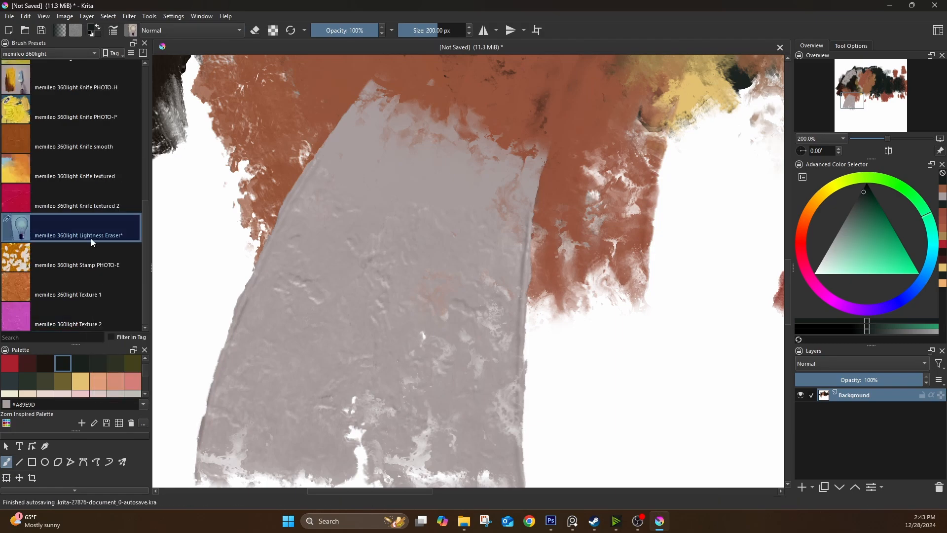
{"action": "left_click", "coordinate": [95, 270]}
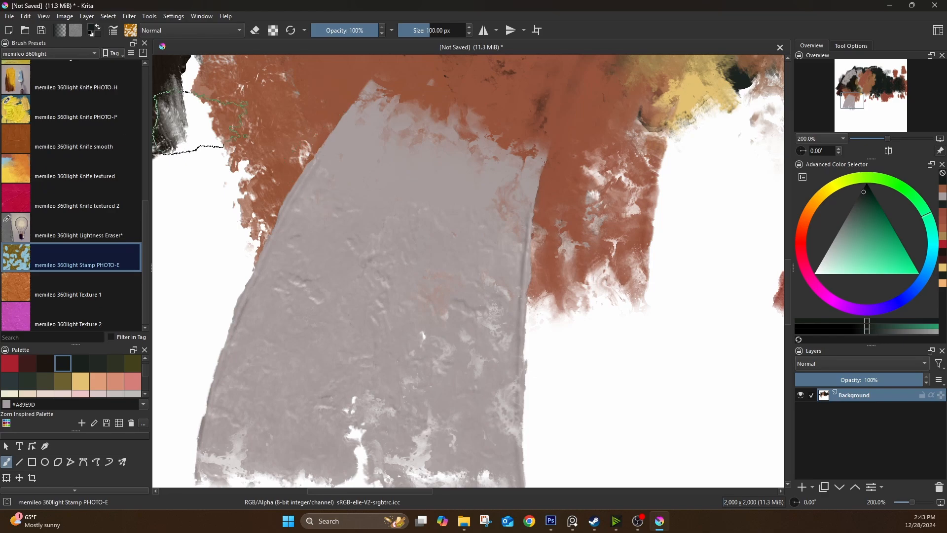
{"action": "scroll", "coordinate": [345, 198], "scroll_direction": "down", "scroll_amount": 2}
{"action": "left_click_drag", "start_coordinate": [435, 184], "coordinate": [323, 341]}
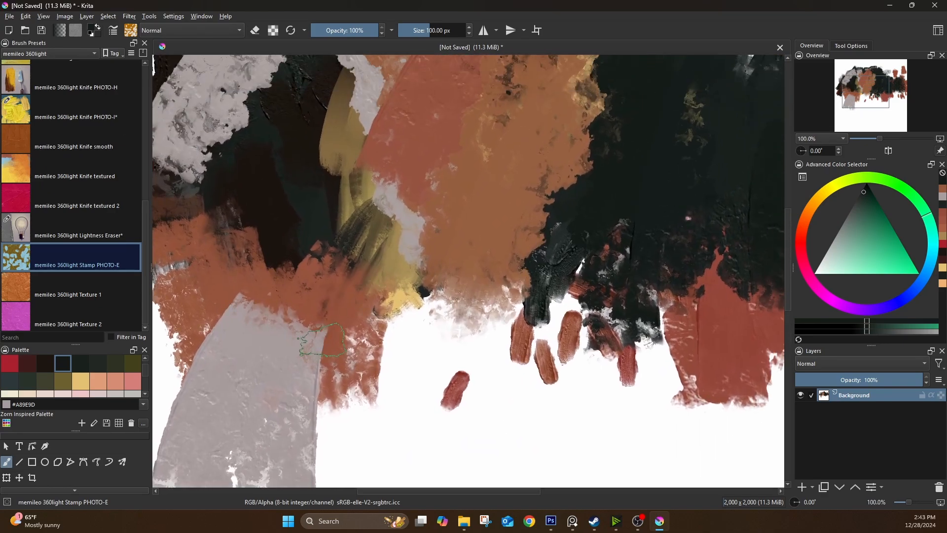
{"action": "left_click", "coordinate": [314, 213], "text": "ctrl"}
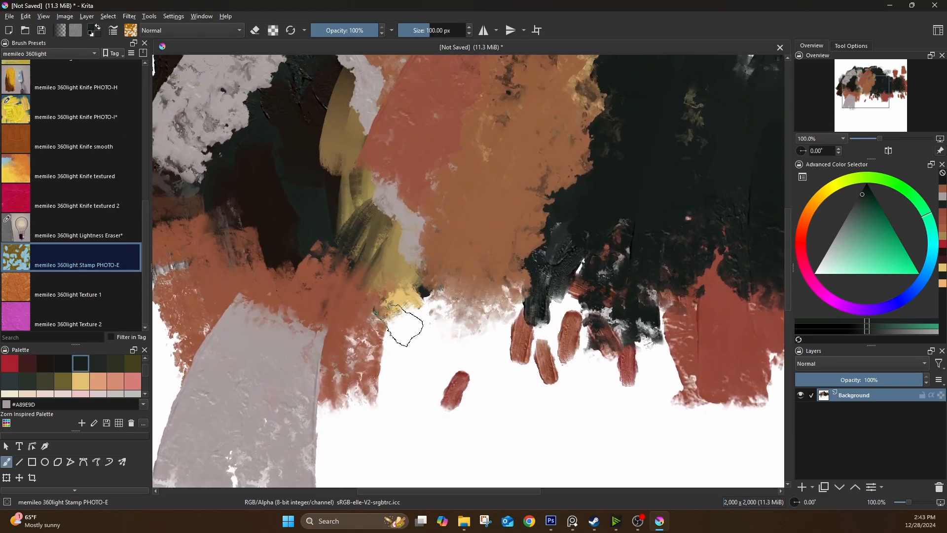
{"action": "left_click_drag", "start_coordinate": [430, 340], "coordinate": [453, 417]}
{"action": "left_click_drag", "start_coordinate": [477, 345], "coordinate": [514, 425]}
Paint several rising rows of separate near-black Stamp PHOTO-E dabs across the blank canvas beneath the patch
{"action": "left_click_drag", "start_coordinate": [529, 391], "coordinate": [412, 189]}
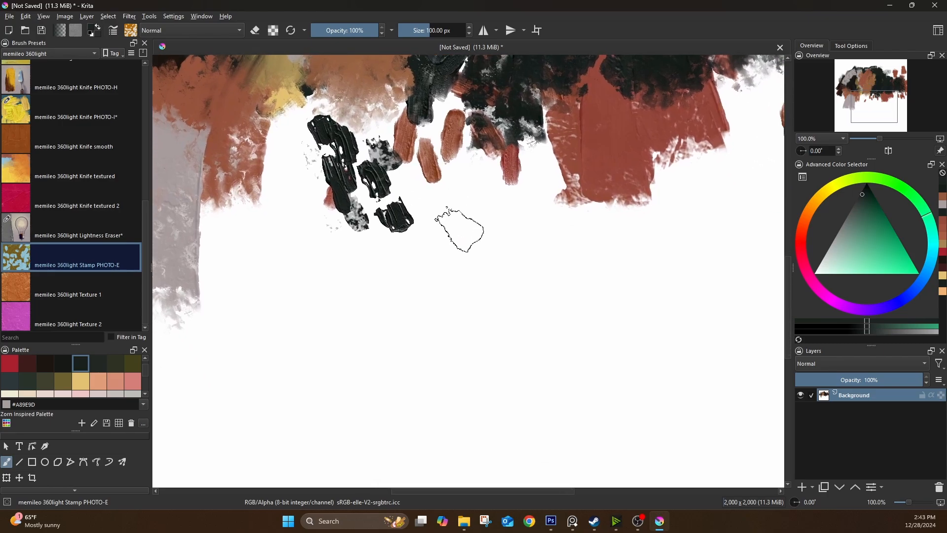
{"action": "mouse_move", "coordinate": [371, 306]}
{"action": "left_mouse_down"}
{"action": "mouse_move", "coordinate": [709, 205]}
{"action": "mouse_move", "coordinate": [646, 229]}
{"action": "left_mouse_up"}
{"action": "left_click_drag", "start_coordinate": [460, 332], "coordinate": [314, 278]}
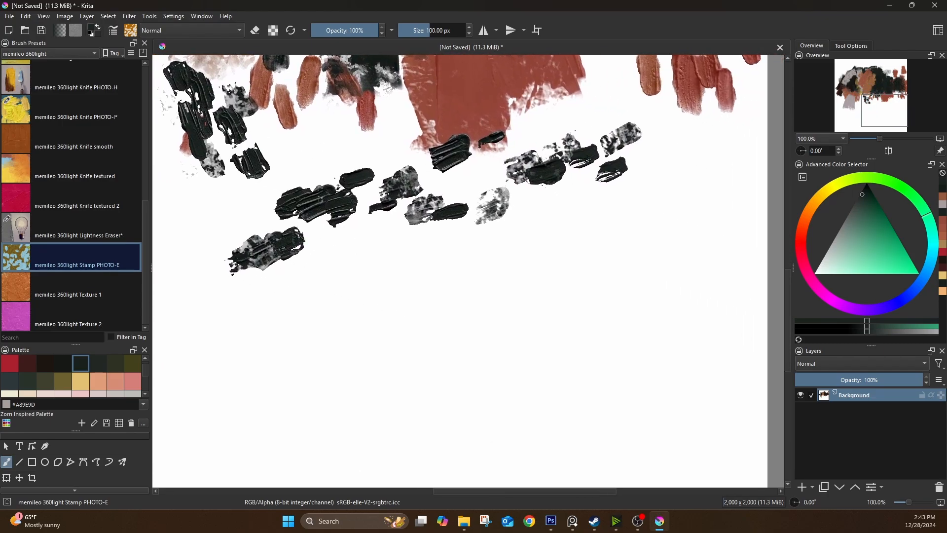
{"action": "mouse_move", "coordinate": [284, 365]}
{"action": "left_mouse_down"}
{"action": "mouse_move", "coordinate": [313, 324]}
{"action": "mouse_move", "coordinate": [636, 214]}
{"action": "mouse_move", "coordinate": [710, 151]}
{"action": "left_mouse_up"}
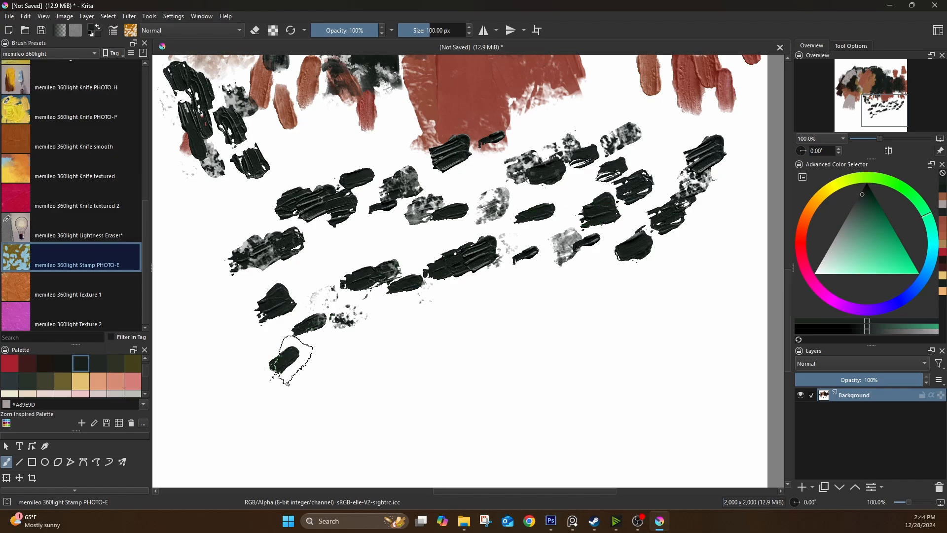
Paint a near-black textured area on the blank lower canvas with memileo 360light Texture 1 at 239 px
{"action": "left_click", "coordinate": [89, 294]}
{"action": "left_click_drag", "start_coordinate": [316, 337], "coordinate": [415, 243]}
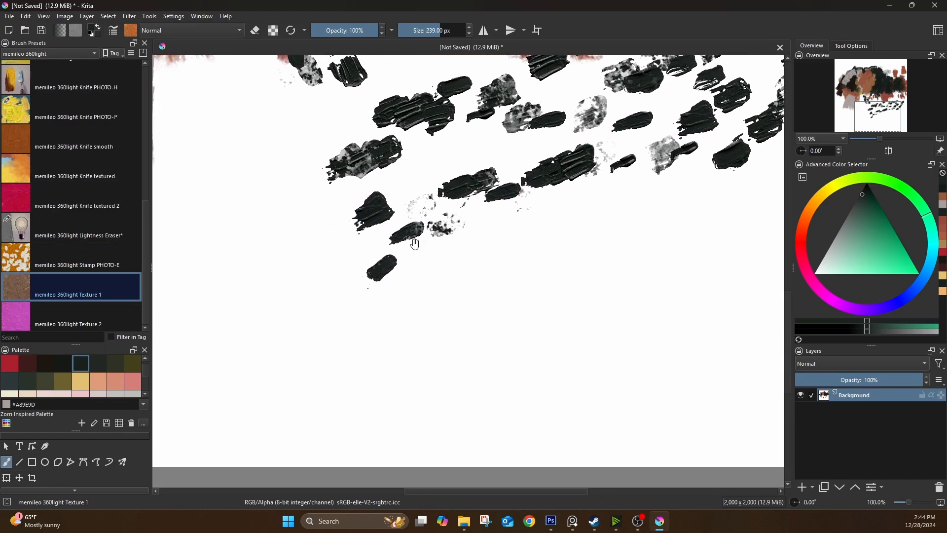
{"action": "mouse_move", "coordinate": [270, 296]}
{"action": "left_mouse_down"}
{"action": "mouse_move", "coordinate": [370, 317]}
{"action": "mouse_move", "coordinate": [444, 413]}
{"action": "mouse_move", "coordinate": [513, 402]}
{"action": "mouse_move", "coordinate": [540, 309]}
{"action": "mouse_move", "coordinate": [597, 259]}
{"action": "left_mouse_up"}
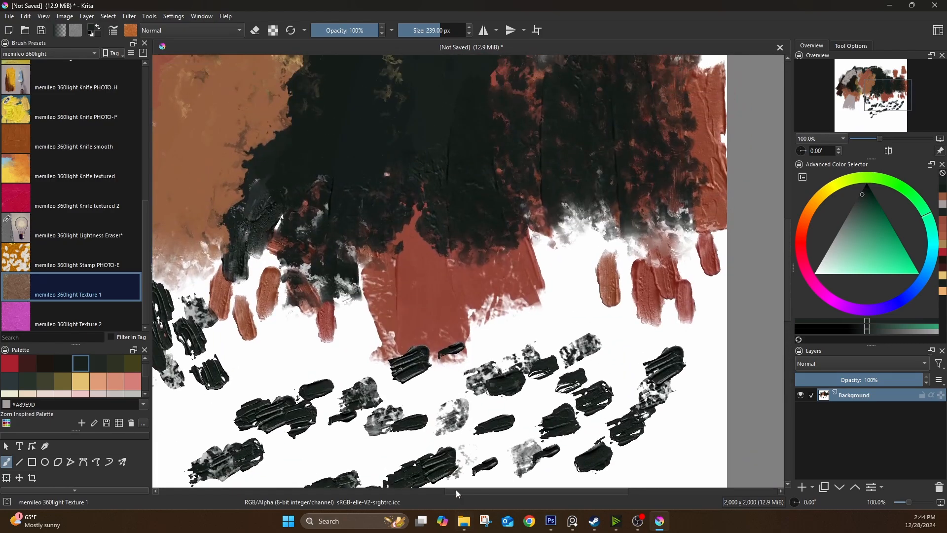
Paint muted reddish-brown Texture 1 strokes over the reddish block where it meets the dark area, and inspect the blend
{"action": "left_click", "coordinate": [862, 234]}
{"action": "mouse_move", "coordinate": [473, 347]}
{"action": "left_mouse_down"}
{"action": "mouse_move", "coordinate": [416, 351]}
{"action": "mouse_move", "coordinate": [421, 305]}
{"action": "left_mouse_up"}
{"action": "mouse_move", "coordinate": [420, 261]}
{"action": "left_mouse_down"}
{"action": "mouse_move", "coordinate": [434, 415]}
{"action": "mouse_move", "coordinate": [439, 261]}
{"action": "mouse_move", "coordinate": [422, 432]}
{"action": "left_mouse_up"}
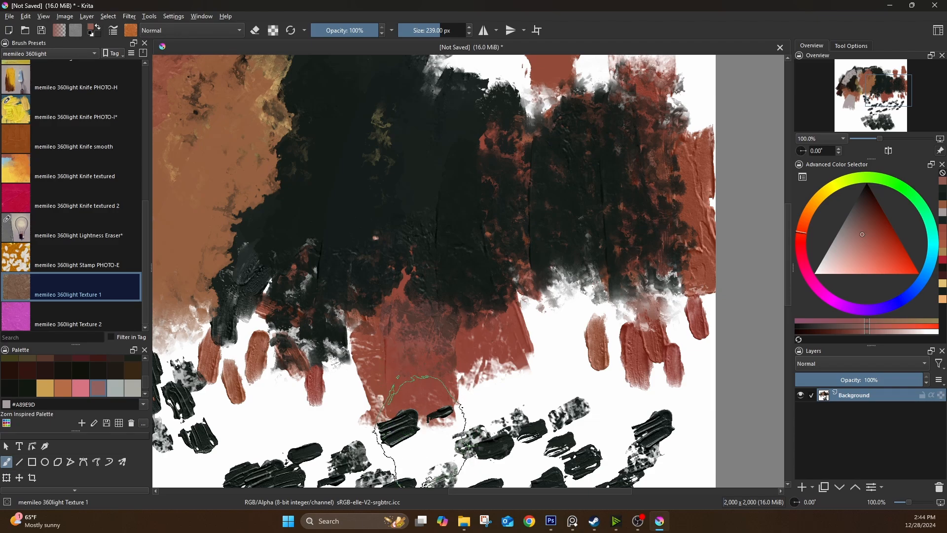
{"action": "scroll", "coordinate": [420, 432], "scroll_direction": "up", "scroll_amount": 2}
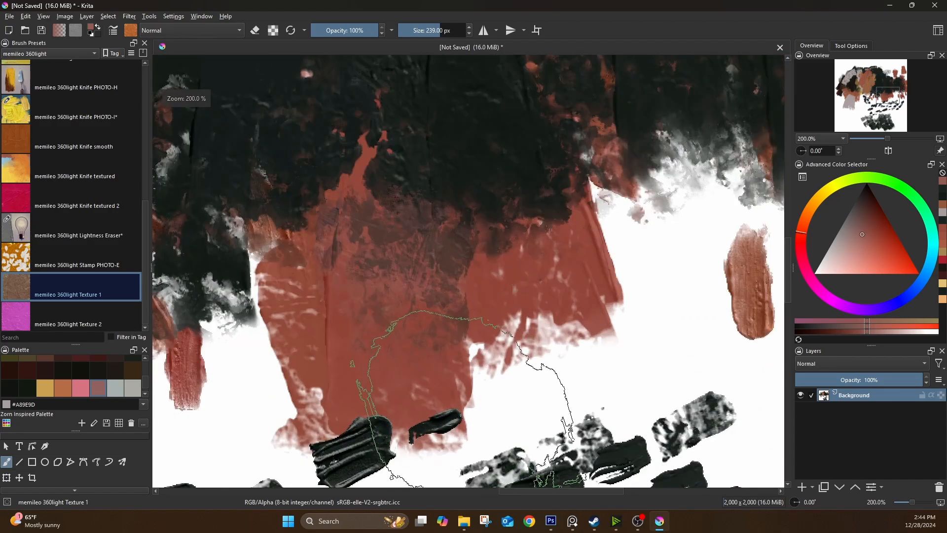
{"action": "scroll", "coordinate": [493, 295], "scroll_direction": "down", "scroll_amount": 1}
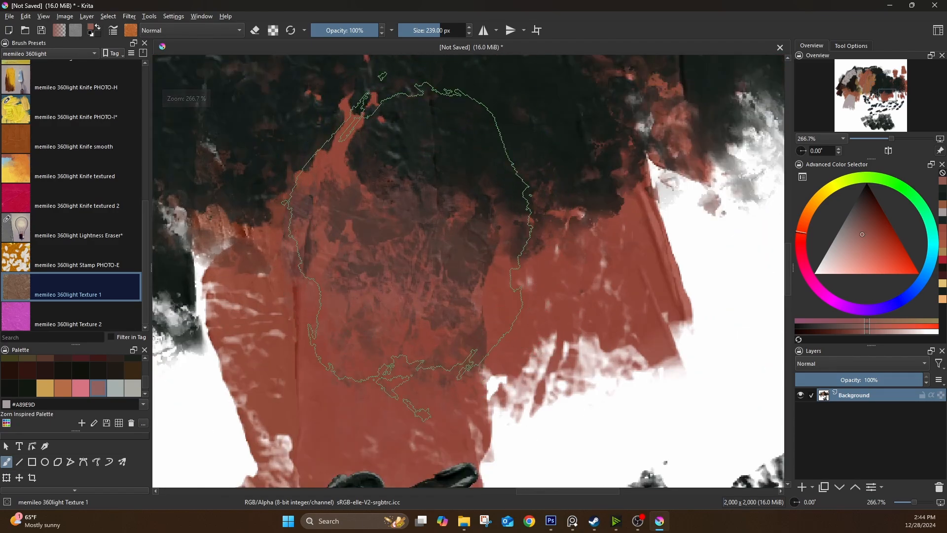
{"action": "scroll", "coordinate": [442, 166], "scroll_direction": "down", "scroll_amount": 2}
Blend the lower edge between the orange-brown and dark areas with Texture 1 strokes in sampled near-black and orange-brown
{"action": "left_click_drag", "start_coordinate": [442, 166], "coordinate": [584, 324]}
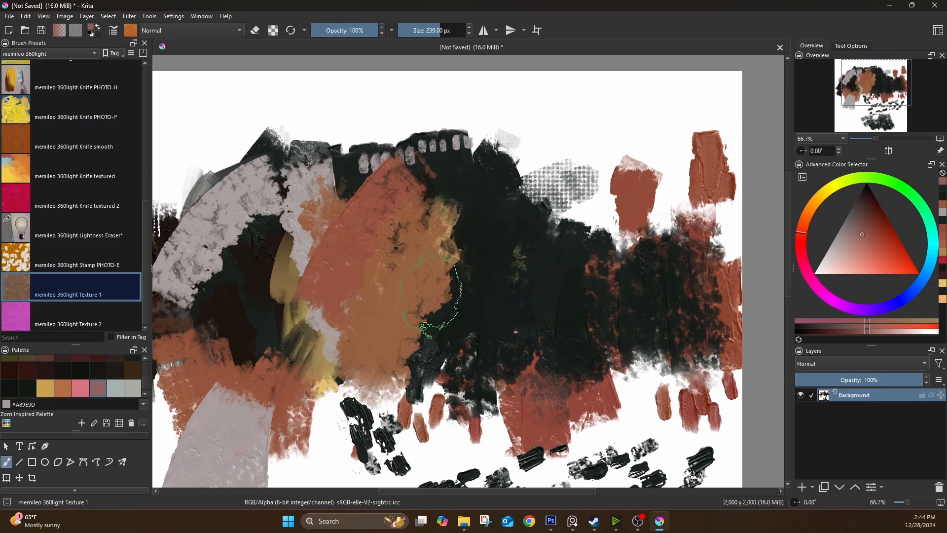
{"action": "left_click", "coordinate": [472, 330], "text": "ctrl"}
{"action": "left_click_drag", "start_coordinate": [457, 301], "coordinate": [398, 234]}
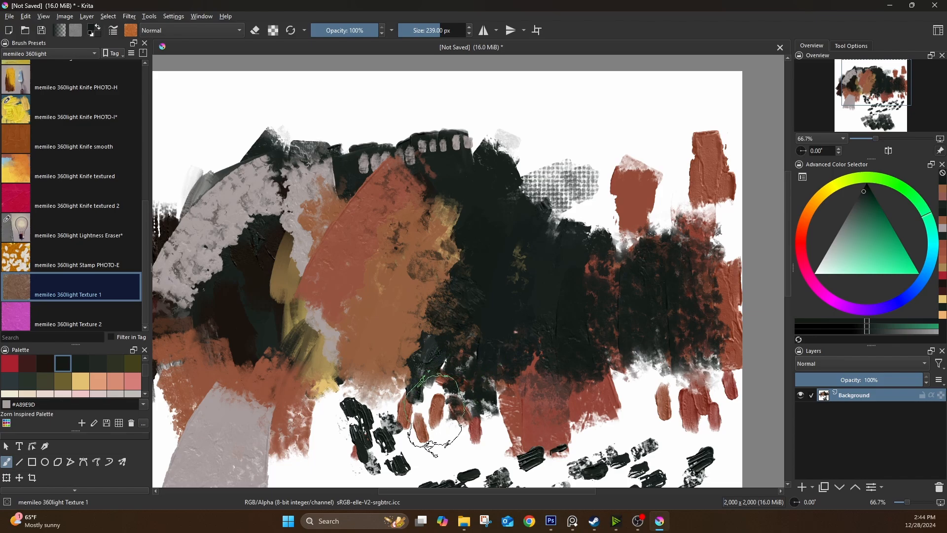
{"action": "left_click", "coordinate": [403, 328], "text": "ctrl"}
{"action": "mouse_move", "coordinate": [434, 320]}
{"action": "left_mouse_down"}
{"action": "mouse_move", "coordinate": [459, 251]}
{"action": "mouse_move", "coordinate": [439, 338]}
{"action": "left_mouse_up"}
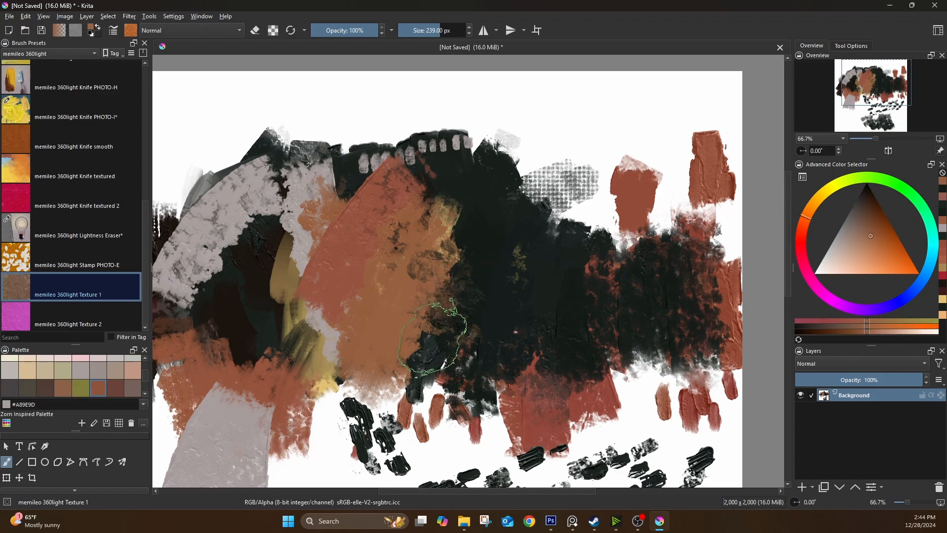
Soften the upper edge between the orange-brown and dark areas with Texture 1, resampling both tones from the canvas
{"action": "left_click", "coordinate": [462, 227], "text": "ctrl"}
{"action": "mouse_move", "coordinate": [461, 222]}
{"action": "left_mouse_down"}
{"action": "mouse_move", "coordinate": [449, 234]}
{"action": "mouse_move", "coordinate": [457, 225]}
{"action": "left_mouse_up"}
{"action": "left_click", "coordinate": [438, 246], "text": "ctrl"}
{"action": "left_click", "coordinate": [466, 229], "text": "ctrl"}
{"action": "left_click", "coordinate": [463, 221], "text": "ctrl"}
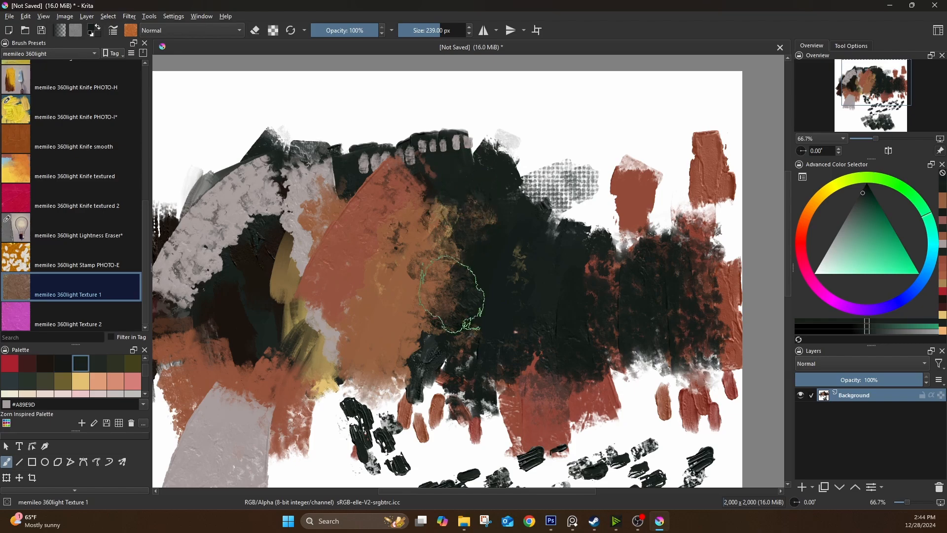
Work sampled dark and reddish-orange Texture 1 strokes into the middle of the orange-brown area's dark edge
{"action": "left_click", "coordinate": [468, 247], "text": "ctrl"}
{"action": "mouse_move", "coordinate": [441, 292]}
{"action": "left_mouse_down"}
{"action": "mouse_move", "coordinate": [438, 311]}
{"action": "mouse_move", "coordinate": [449, 269]}
{"action": "mouse_move", "coordinate": [458, 303]}
{"action": "left_mouse_up"}
{"action": "left_click", "coordinate": [401, 326], "text": "ctrl"}
{"action": "left_click", "coordinate": [480, 236], "text": "ctrl"}
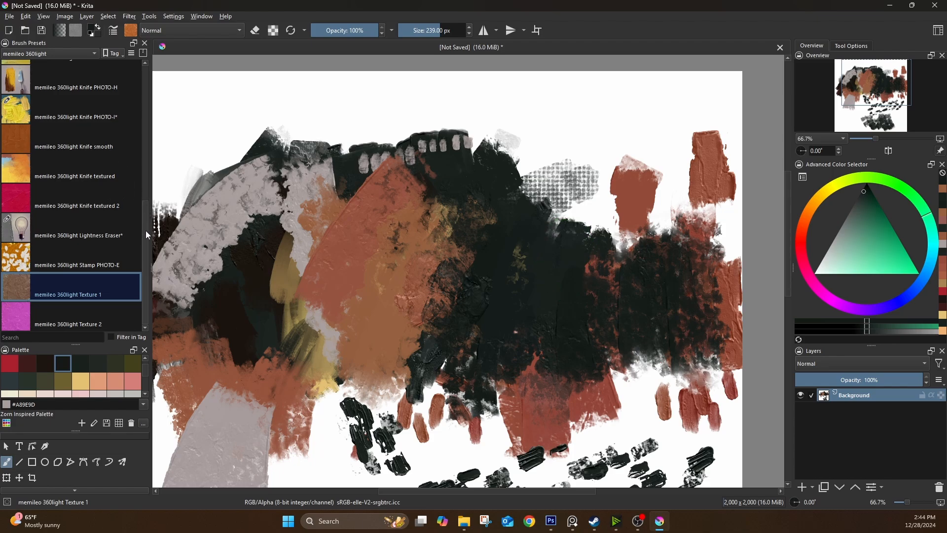
Blend the pale grey arc into the dark area inside it with grey and near-black strokes of memileo 360light Texture 2 at 207.69 px
{"action": "left_click", "coordinate": [77, 327]}
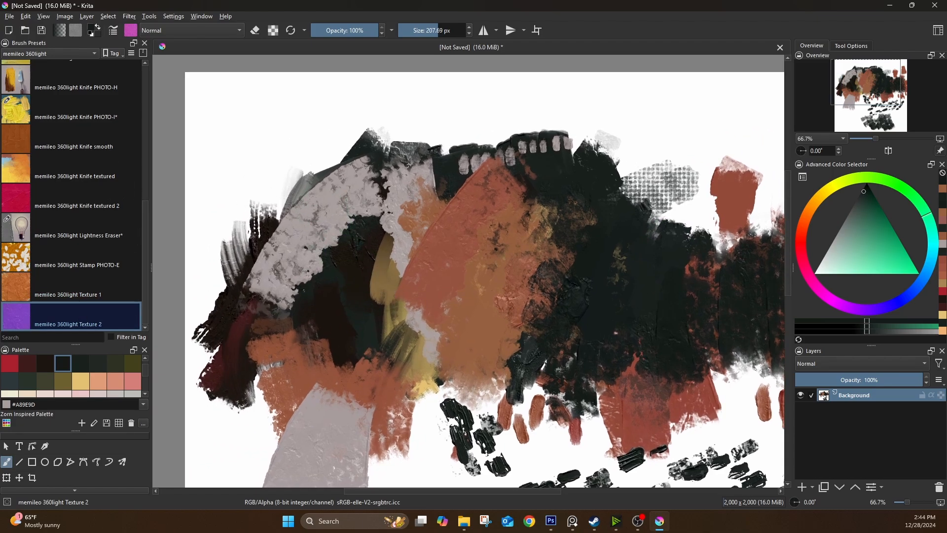
{"action": "mouse_move", "coordinate": [319, 169]}
{"action": "left_mouse_down"}
{"action": "mouse_move", "coordinate": [341, 218]}
{"action": "mouse_move", "coordinate": [354, 336]}
{"action": "left_mouse_up"}
{"action": "left_click", "coordinate": [350, 338], "text": "ctrl"}
{"action": "mouse_move", "coordinate": [329, 278]}
{"action": "left_mouse_down"}
{"action": "mouse_move", "coordinate": [326, 244]}
{"action": "mouse_move", "coordinate": [323, 261]}
{"action": "mouse_move", "coordinate": [308, 221]}
{"action": "mouse_move", "coordinate": [297, 233]}
{"action": "left_mouse_up"}
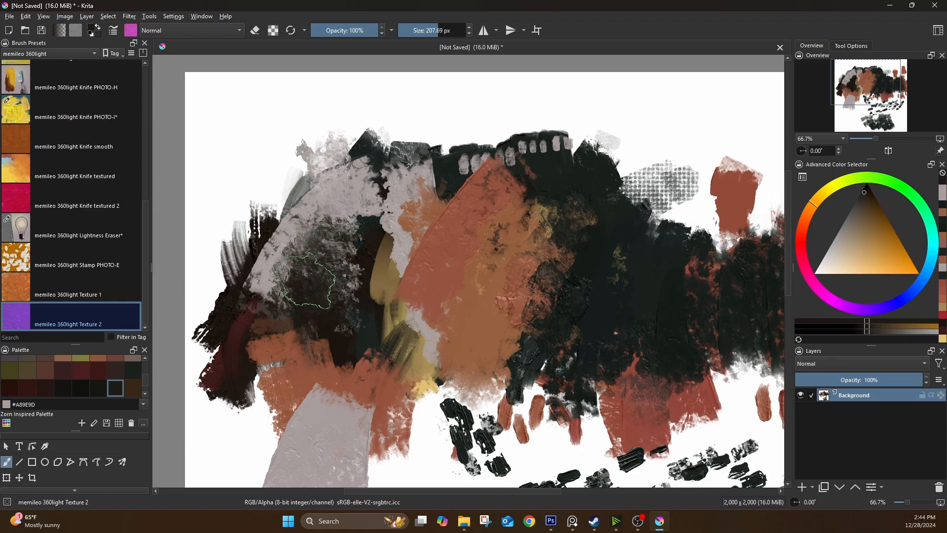
{"action": "left_click_drag", "start_coordinate": [304, 282], "coordinate": [399, 181]}
Sample an ochre tone and paint it over the ochre stripe's dark edge with memileo 360light Texture 1 at 239 px
{"action": "left_click", "coordinate": [101, 288]}
{"action": "left_click", "coordinate": [422, 311], "text": "ctrl"}
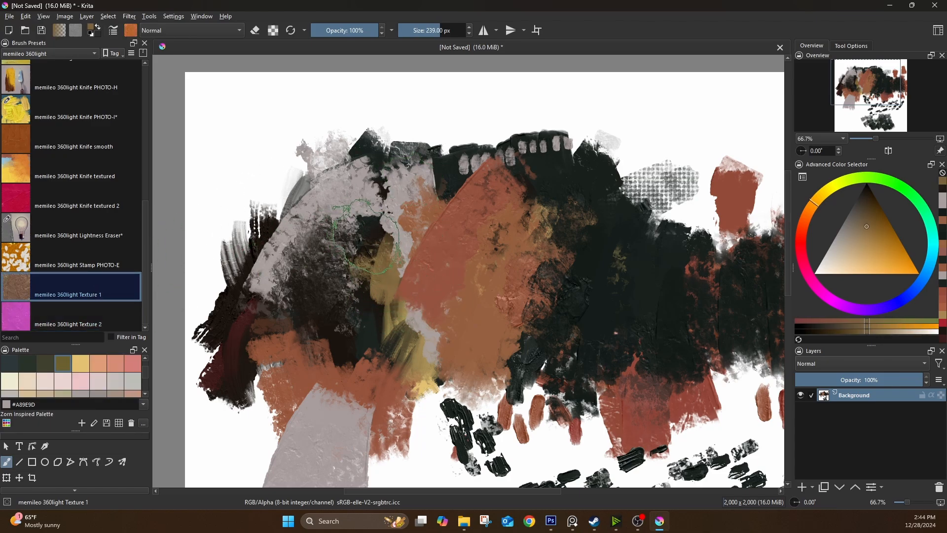
{"action": "left_click_drag", "start_coordinate": [366, 237], "coordinate": [388, 306]}
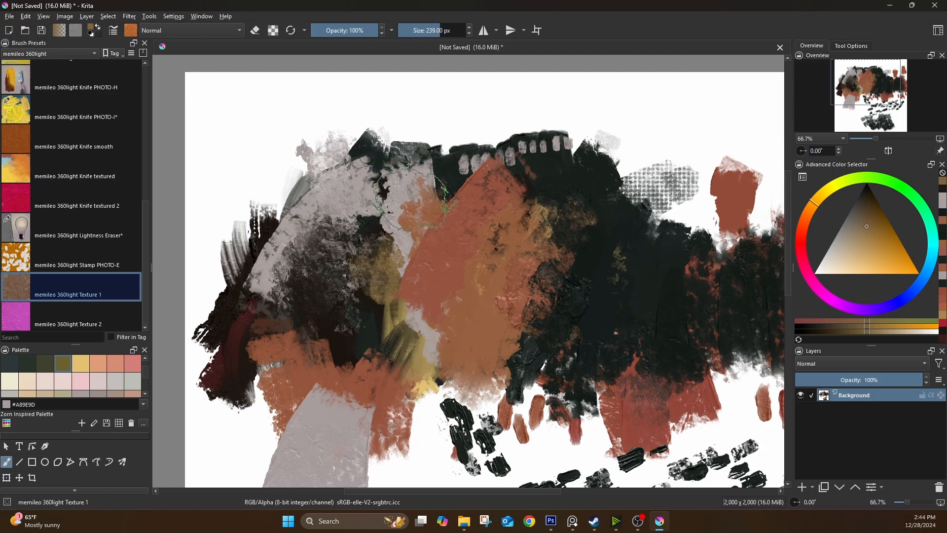
Break up the orange-brown area's dark edge with sampled near-black strokes of memileo 360light Texture 2 at 207.69 px
{"action": "left_click", "coordinate": [111, 324]}
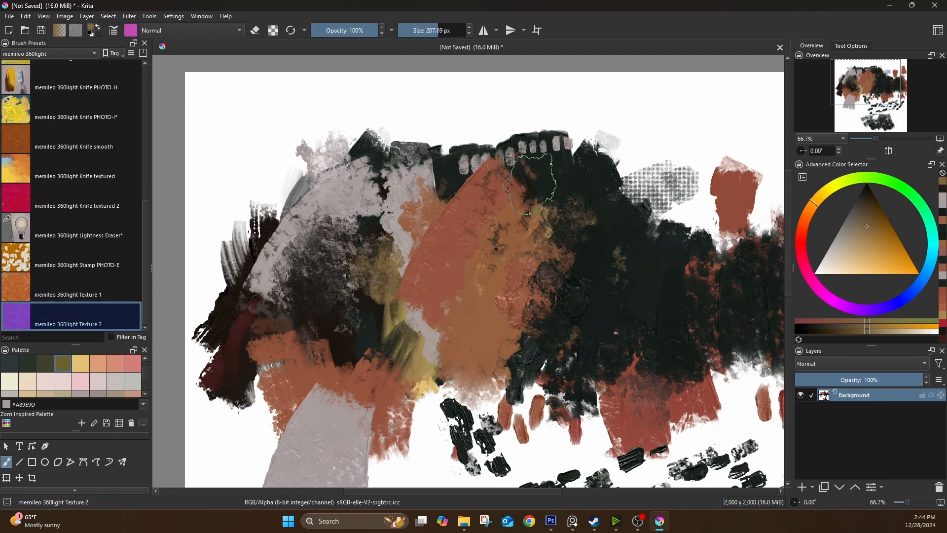
{"action": "left_click", "coordinate": [538, 180], "text": "ctrl"}
{"action": "mouse_move", "coordinate": [542, 183]}
{"action": "left_mouse_down"}
{"action": "mouse_move", "coordinate": [513, 222]}
{"action": "mouse_move", "coordinate": [517, 240]}
{"action": "left_mouse_up"}
{"action": "left_click", "coordinate": [564, 271], "text": "ctrl"}
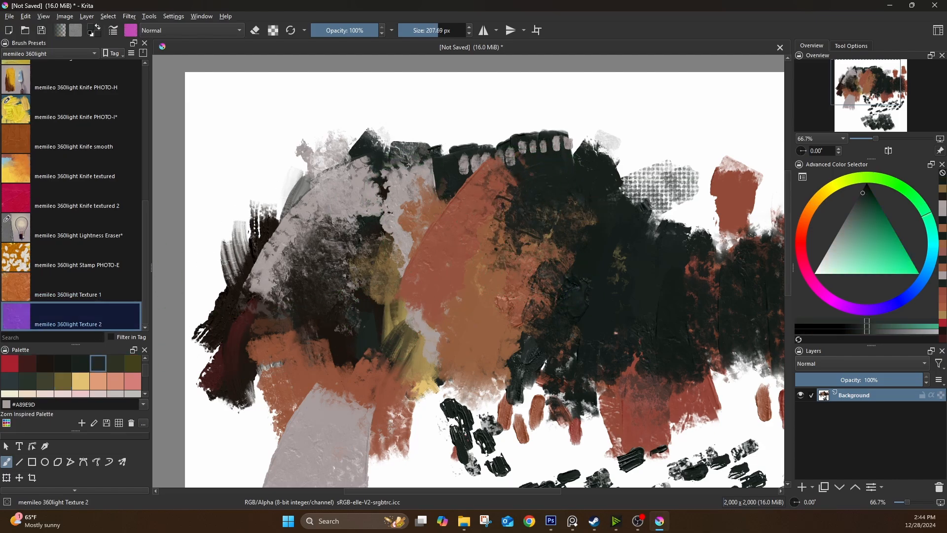
{"action": "left_click_drag", "start_coordinate": [586, 277], "coordinate": [562, 217]}
{"action": "left_click", "coordinate": [523, 212], "text": "ctrl"}
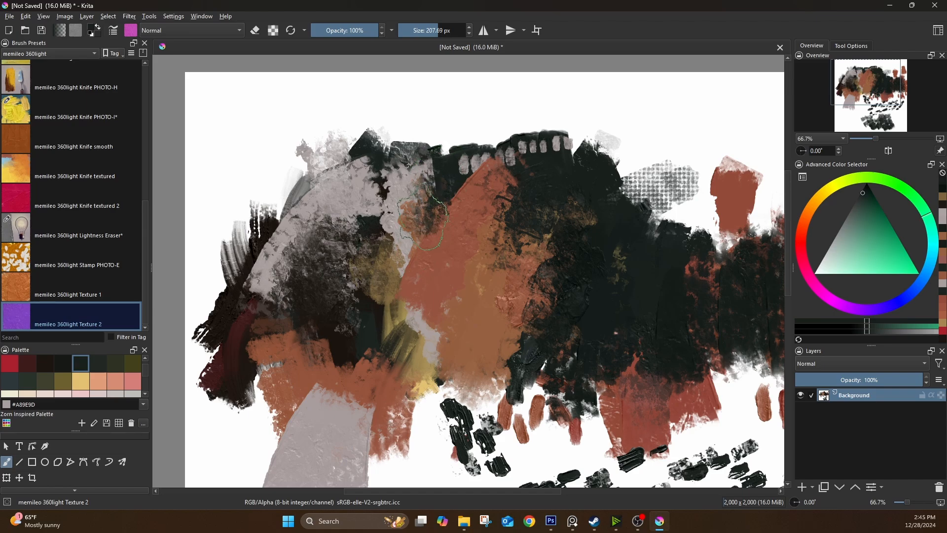
Sample a very dark brown and paint it with Texture 2 along the outer side of the pale grey arc onto the white canvas
{"action": "left_click", "coordinate": [224, 320], "text": "ctrl"}
{"action": "mouse_move", "coordinate": [225, 318]}
{"action": "left_mouse_down"}
{"action": "mouse_move", "coordinate": [229, 211]}
{"action": "mouse_move", "coordinate": [222, 215]}
{"action": "mouse_move", "coordinate": [219, 297]}
{"action": "mouse_move", "coordinate": [229, 242]}
{"action": "mouse_move", "coordinate": [253, 213]}
{"action": "left_mouse_up"}
{"action": "mouse_move", "coordinate": [278, 148]}
{"action": "left_mouse_down"}
{"action": "mouse_move", "coordinate": [289, 251]}
{"action": "mouse_move", "coordinate": [331, 147]}
{"action": "left_mouse_up"}
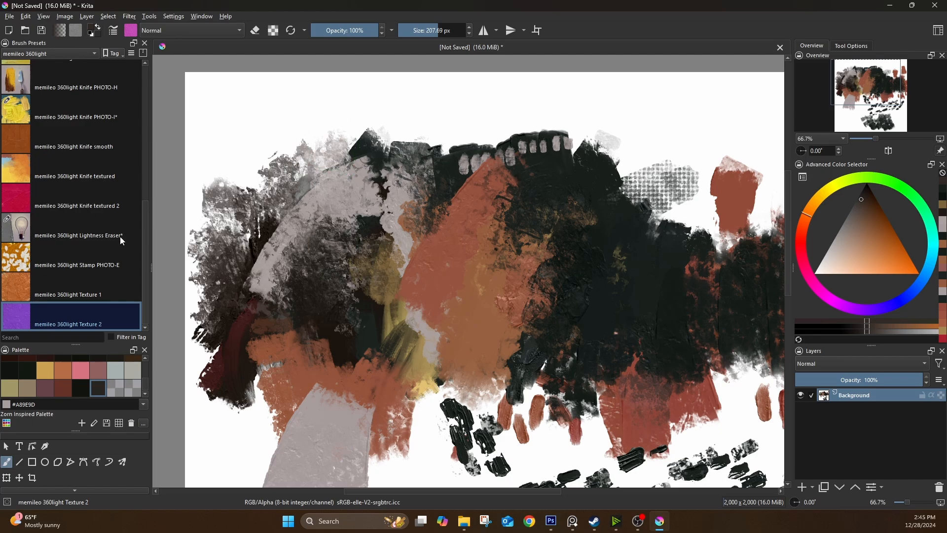
Sample a near-black green and fill the canvas's upper-left corner above the pale grey arc with Texture 2 strokes
{"action": "scroll", "coordinate": [399, 261], "scroll_direction": "up", "scroll_amount": 3}
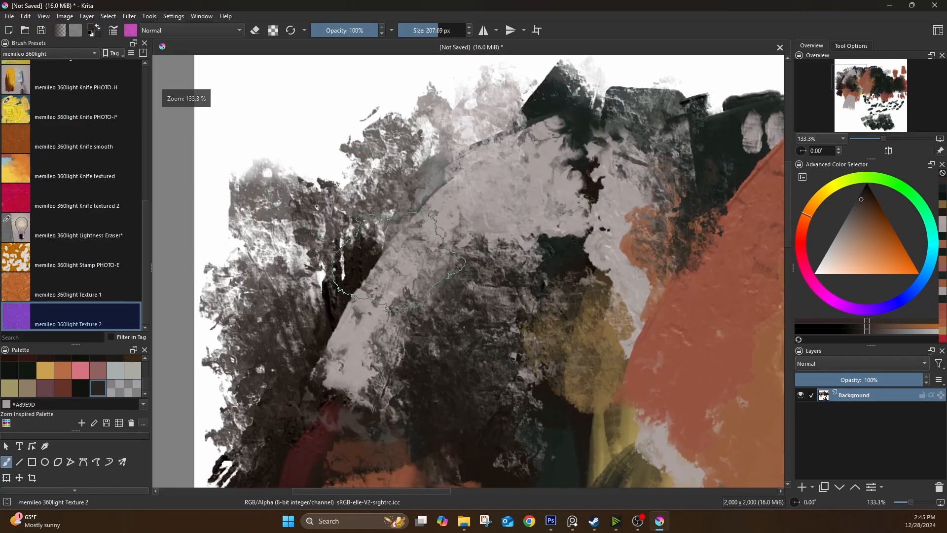
{"action": "left_click_drag", "start_coordinate": [528, 216], "coordinate": [412, 197]}
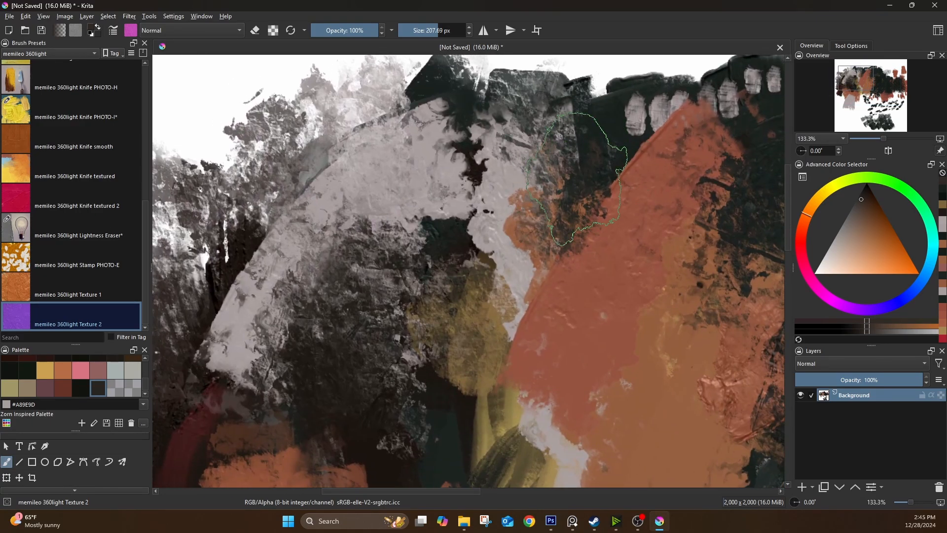
{"action": "left_click_drag", "start_coordinate": [298, 204], "coordinate": [474, 201]}
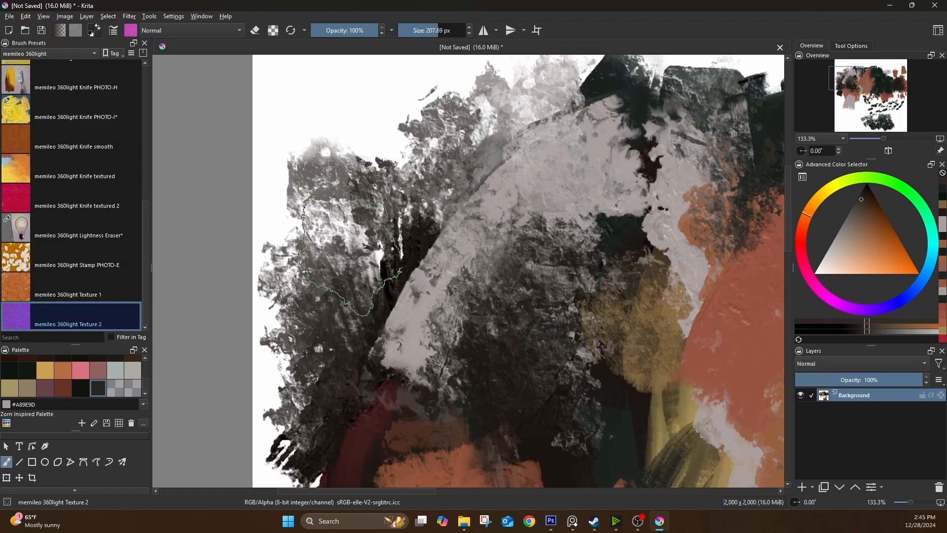
{"action": "scroll", "coordinate": [469, 249], "scroll_direction": "down", "scroll_amount": 2}
{"action": "scroll", "coordinate": [477, 236], "scroll_direction": "up", "scroll_amount": 2}
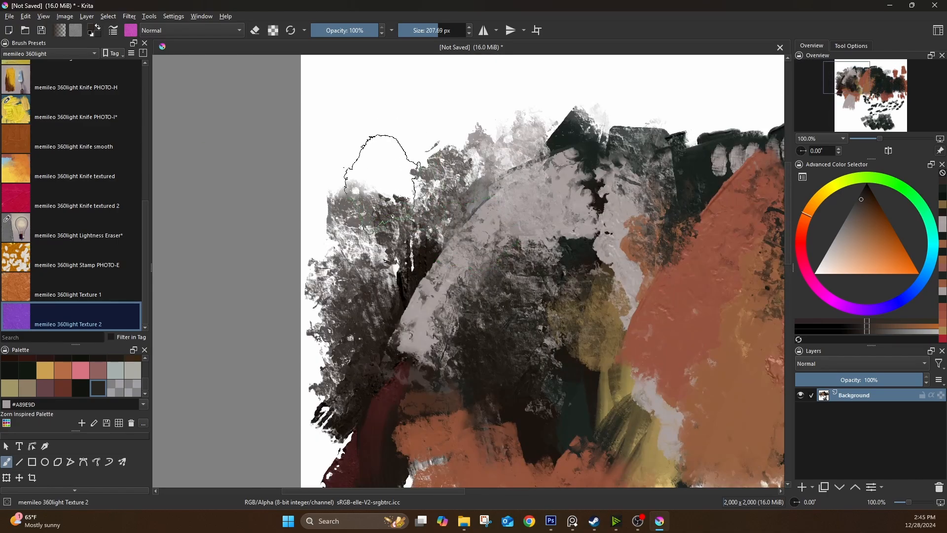
{"action": "left_click", "coordinate": [597, 161], "text": "ctrl"}
{"action": "left_click_drag", "start_coordinate": [579, 148], "coordinate": [610, 212]}
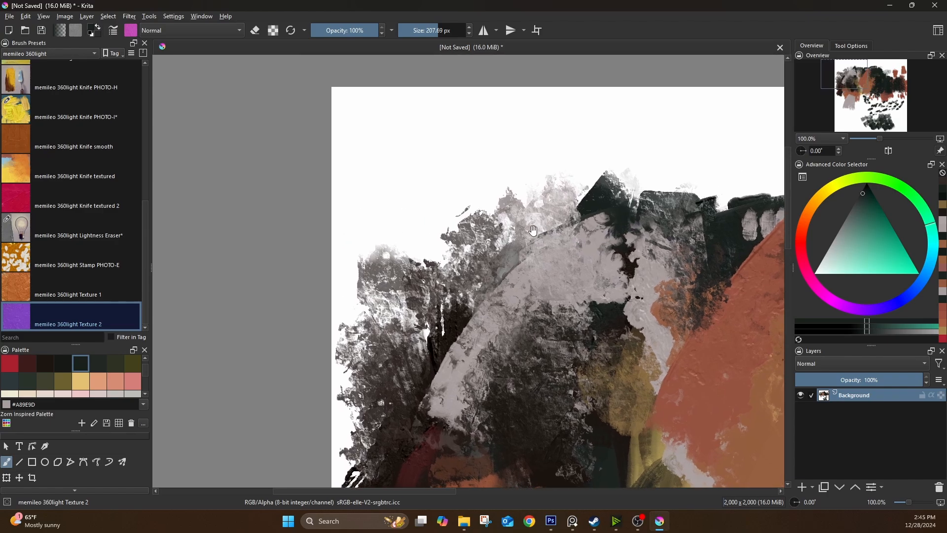
{"action": "mouse_move", "coordinate": [371, 172]}
{"action": "left_mouse_down"}
{"action": "mouse_move", "coordinate": [403, 217]}
{"action": "mouse_move", "coordinate": [451, 200]}
{"action": "mouse_move", "coordinate": [430, 127]}
{"action": "mouse_move", "coordinate": [486, 185]}
{"action": "mouse_move", "coordinate": [538, 166]}
{"action": "mouse_move", "coordinate": [565, 101]}
{"action": "mouse_move", "coordinate": [481, 104]}
{"action": "mouse_move", "coordinate": [424, 132]}
{"action": "mouse_move", "coordinate": [363, 142]}
{"action": "mouse_move", "coordinate": [363, 186]}
{"action": "mouse_move", "coordinate": [405, 119]}
{"action": "mouse_move", "coordinate": [405, 220]}
{"action": "mouse_move", "coordinate": [355, 234]}
{"action": "mouse_move", "coordinate": [338, 282]}
{"action": "mouse_move", "coordinate": [379, 240]}
{"action": "mouse_move", "coordinate": [425, 237]}
{"action": "mouse_move", "coordinate": [478, 186]}
{"action": "mouse_move", "coordinate": [543, 209]}
{"action": "mouse_move", "coordinate": [566, 175]}
{"action": "mouse_move", "coordinate": [641, 151]}
{"action": "mouse_move", "coordinate": [653, 84]}
{"action": "mouse_move", "coordinate": [585, 169]}
{"action": "mouse_move", "coordinate": [430, 268]}
{"action": "mouse_move", "coordinate": [461, 250]}
{"action": "mouse_move", "coordinate": [498, 254]}
{"action": "left_mouse_up"}
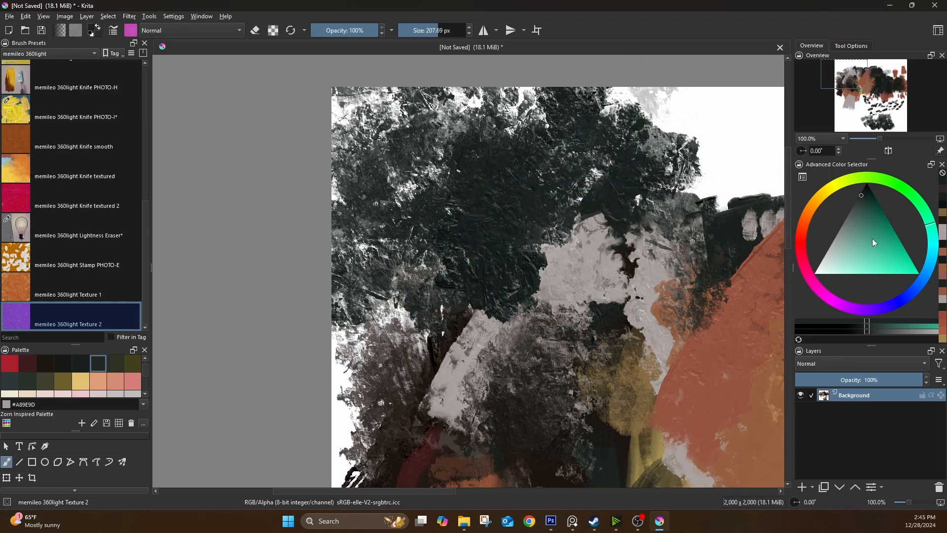
Choose a dark olive green and dab three Texture 2 patches over the dark area in the canvas's upper-left corner
{"action": "left_click", "coordinate": [869, 197]}
{"action": "left_click", "coordinate": [854, 178]}
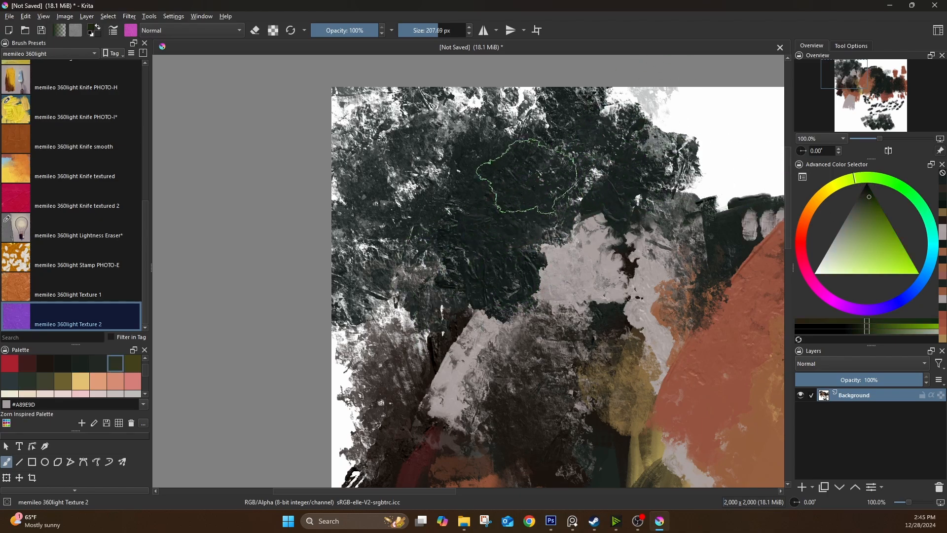
{"action": "left_click_drag", "start_coordinate": [516, 176], "coordinate": [550, 148]}
{"action": "left_click_drag", "start_coordinate": [435, 254], "coordinate": [440, 280]}
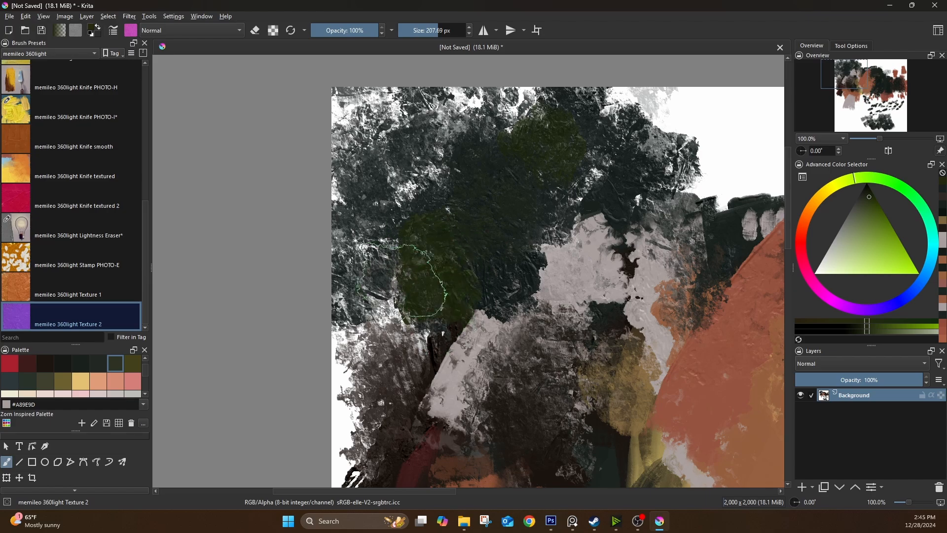
{"action": "left_click_drag", "start_coordinate": [363, 307], "coordinate": [348, 312]}
Choose a brighter yellow-green and dab three Texture 2 patches across the dark foliage-like area
{"action": "left_click", "coordinate": [844, 183]}
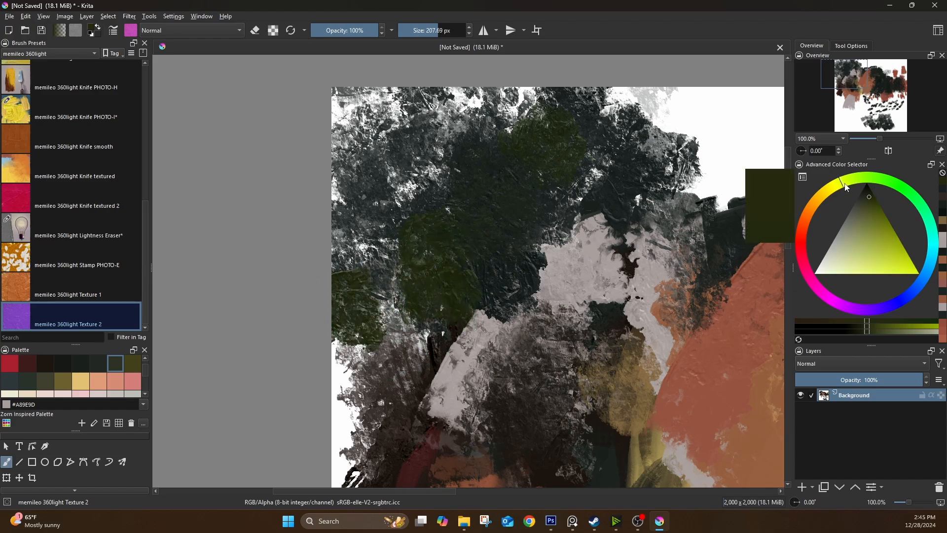
{"action": "left_click", "coordinate": [877, 213]}
{"action": "left_click_drag", "start_coordinate": [508, 207], "coordinate": [557, 163]}
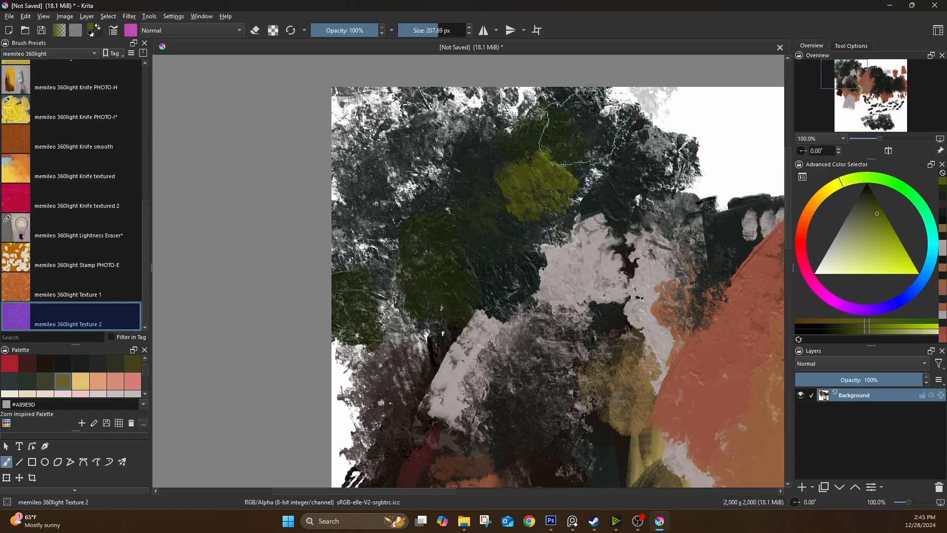
{"action": "mouse_move", "coordinate": [412, 209]}
{"action": "left_mouse_down"}
{"action": "mouse_move", "coordinate": [389, 184]}
{"action": "mouse_move", "coordinate": [354, 241]}
{"action": "mouse_move", "coordinate": [394, 268]}
{"action": "mouse_move", "coordinate": [419, 228]}
{"action": "left_mouse_up"}
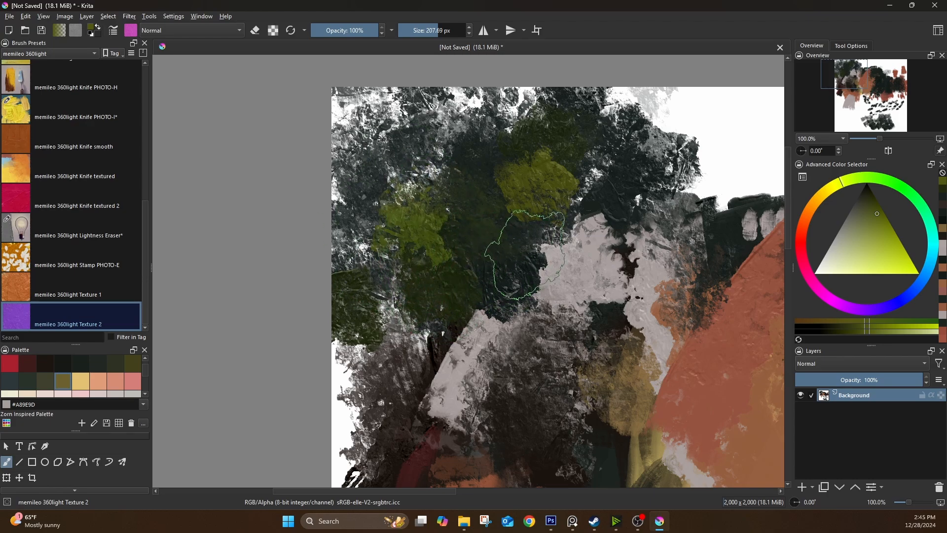
{"action": "left_click_drag", "start_coordinate": [639, 217], "coordinate": [651, 210]}
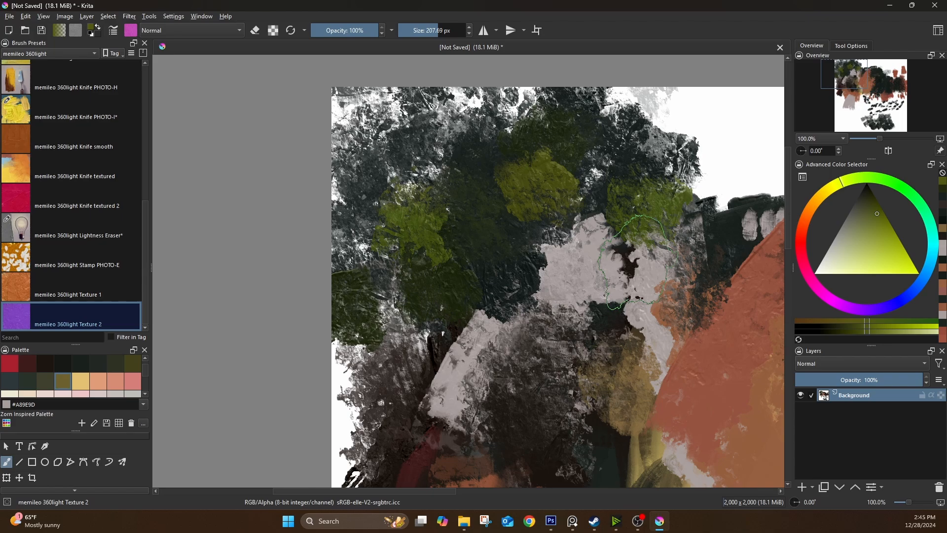
Paint strokes in sampled tones around the pale grey and green patches with memileo 360light Brush flat at 38 px
{"action": "left_click_drag", "start_coordinate": [148, 285], "coordinate": [148, 153]}
{"action": "left_click", "coordinate": [111, 89]}
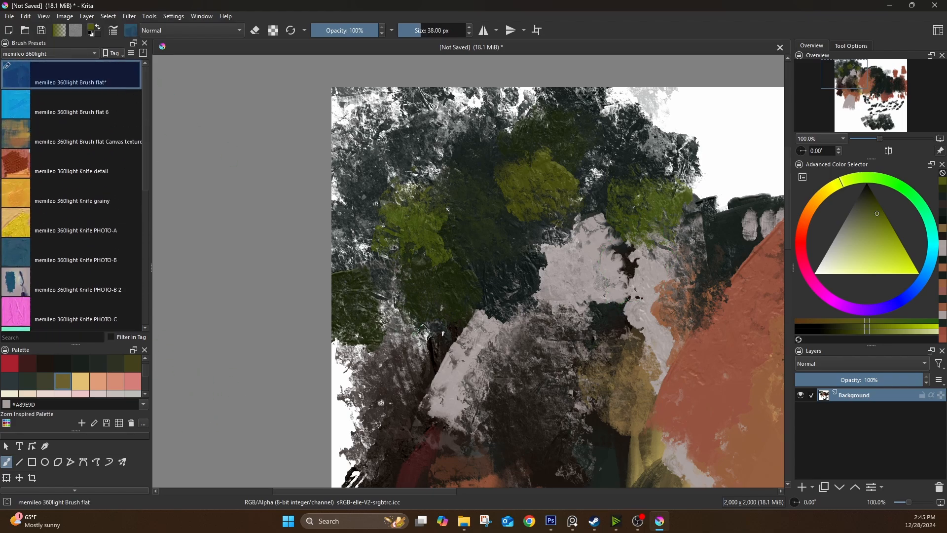
{"action": "mouse_move", "coordinate": [422, 335]}
{"action": "left_mouse_down"}
{"action": "mouse_move", "coordinate": [403, 200]}
{"action": "mouse_move", "coordinate": [418, 274]}
{"action": "left_mouse_up"}
{"action": "left_click", "coordinate": [411, 228], "text": "ctrl"}
{"action": "mouse_move", "coordinate": [432, 217]}
{"action": "left_mouse_down"}
{"action": "mouse_move", "coordinate": [435, 252]}
{"action": "mouse_move", "coordinate": [463, 202]}
{"action": "left_mouse_up"}
{"action": "left_click", "coordinate": [511, 168], "text": "ctrl"}
{"action": "mouse_move", "coordinate": [517, 165]}
{"action": "left_mouse_down"}
{"action": "mouse_move", "coordinate": [495, 212]}
{"action": "mouse_move", "coordinate": [562, 179]}
{"action": "mouse_move", "coordinate": [604, 179]}
{"action": "mouse_move", "coordinate": [514, 188]}
{"action": "mouse_move", "coordinate": [332, 313]}
{"action": "left_mouse_up"}
Paint a near-black stroke from the dark area up onto the white canvas with memileo 360light Brush flat Canvas texture at 130 px
{"action": "left_click_drag", "start_coordinate": [470, 186], "coordinate": [408, 223]}
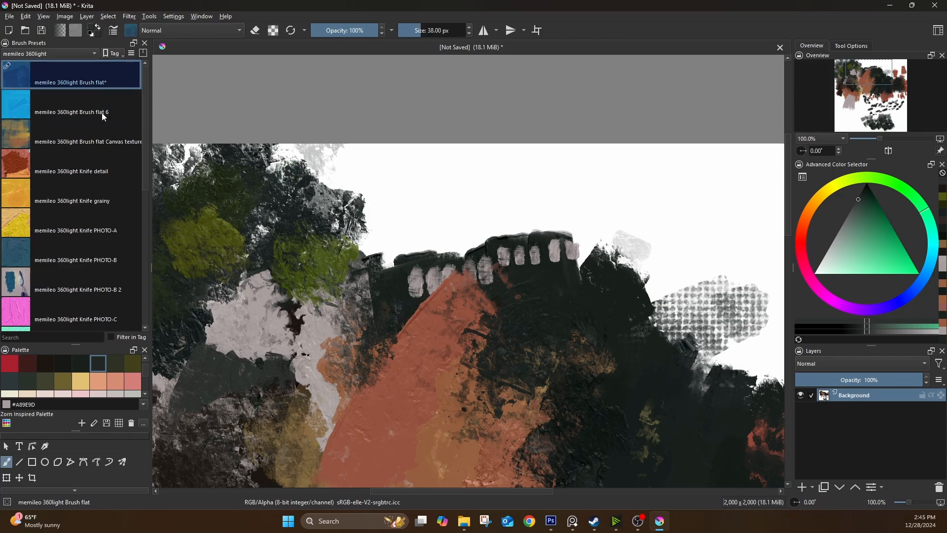
{"action": "left_click", "coordinate": [129, 141]}
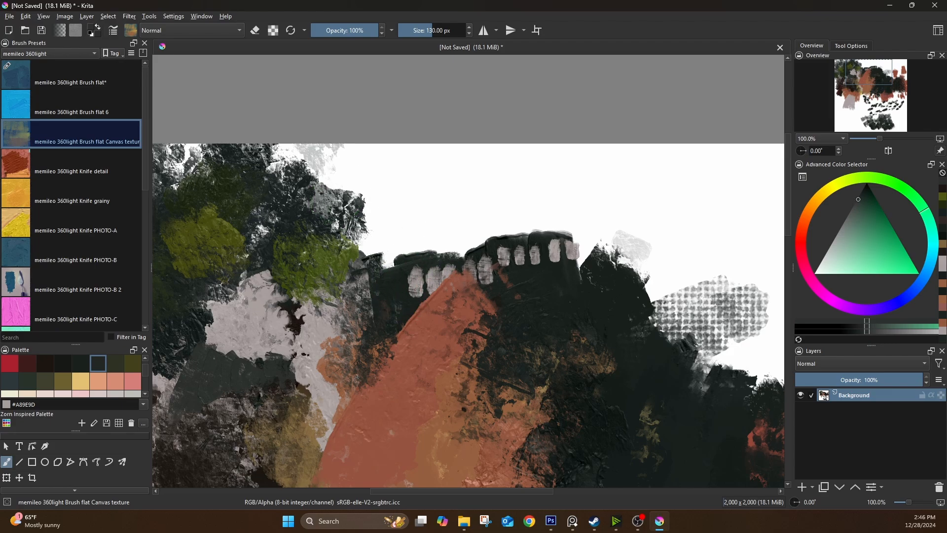
{"action": "left_click", "coordinate": [397, 295], "text": "ctrl"}
{"action": "left_click_drag", "start_coordinate": [396, 280], "coordinate": [413, 211]}
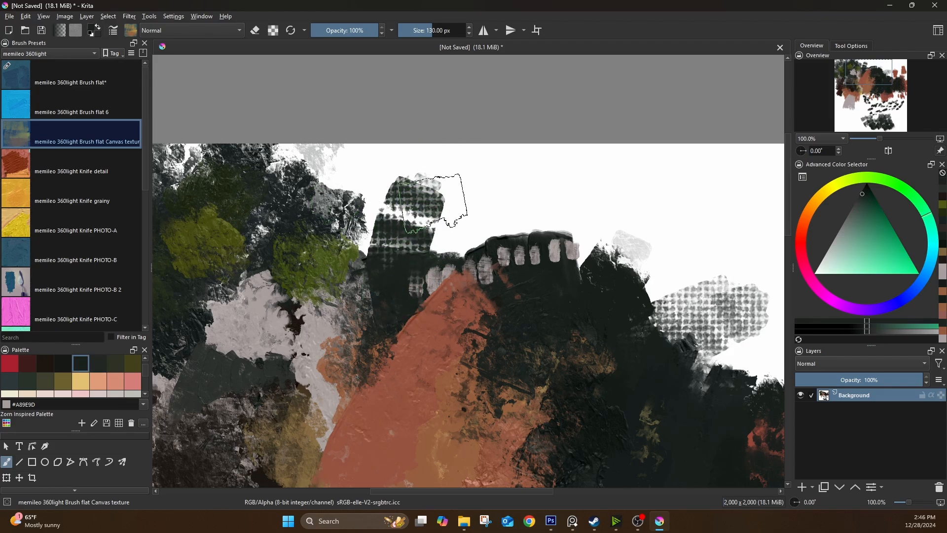
Sweep streaky dark strokes upward over the row of pale dabs with memileo 360light Brush flat 6 at 100 px
{"action": "left_click", "coordinate": [112, 110]}
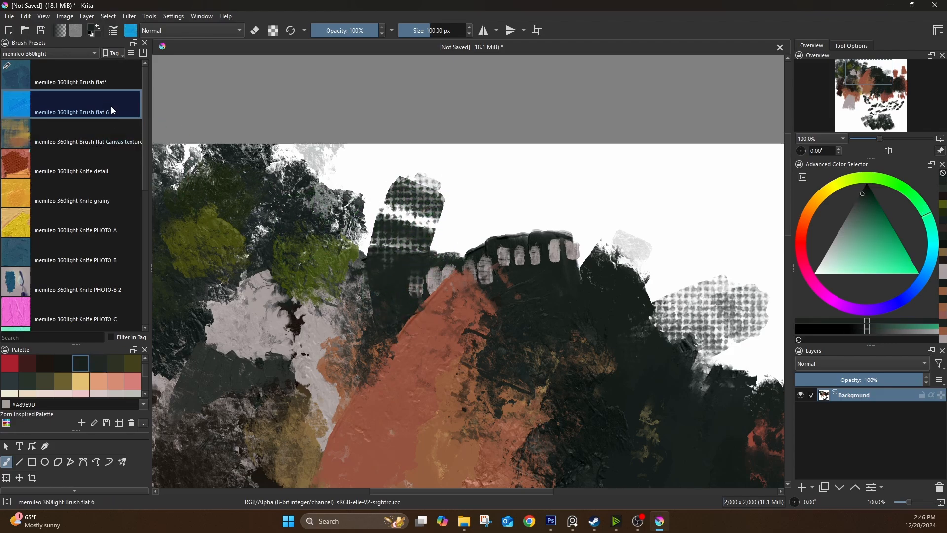
{"action": "mouse_move", "coordinate": [464, 237]}
{"action": "left_mouse_down"}
{"action": "mouse_move", "coordinate": [491, 207]}
{"action": "mouse_move", "coordinate": [541, 169]}
{"action": "left_mouse_up"}
{"action": "left_click_drag", "start_coordinate": [452, 321], "coordinate": [535, 180]}
{"action": "left_click_drag", "start_coordinate": [485, 295], "coordinate": [572, 158]}
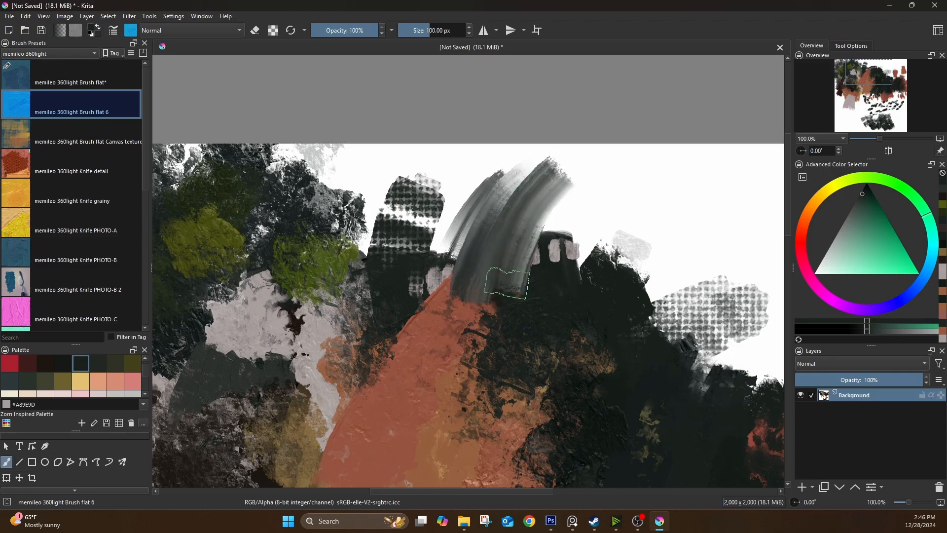
{"action": "mouse_move", "coordinate": [516, 296]}
{"action": "left_mouse_down"}
{"action": "mouse_move", "coordinate": [543, 220]}
{"action": "mouse_move", "coordinate": [561, 240]}
{"action": "mouse_move", "coordinate": [591, 249]}
{"action": "left_mouse_up"}
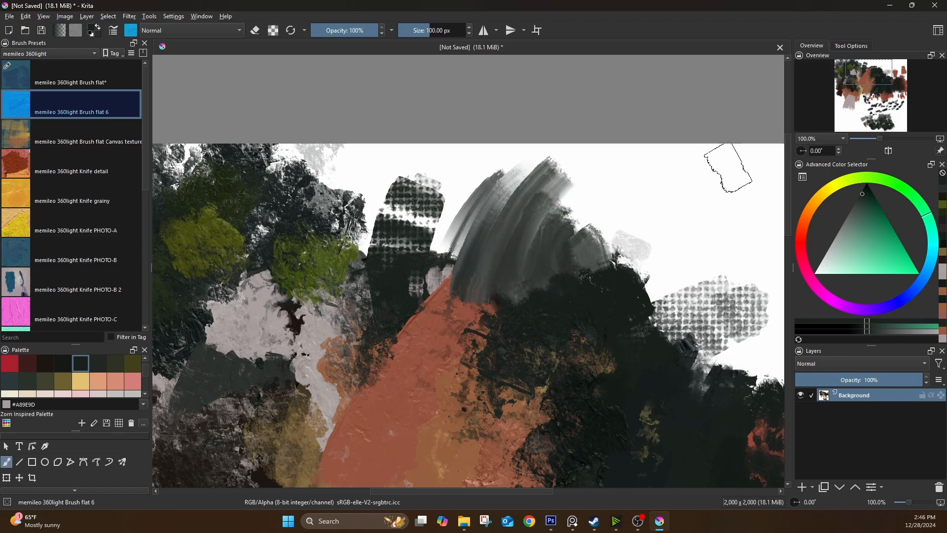
Paint two joined dark strokes on the white area beside the streaky grey ones with memileo 360light Brush flat at 38 px
{"action": "left_click", "coordinate": [98, 84]}
{"action": "mouse_move", "coordinate": [650, 170]}
{"action": "left_mouse_down"}
{"action": "mouse_move", "coordinate": [618, 245]}
{"action": "mouse_move", "coordinate": [662, 169]}
{"action": "left_mouse_up"}
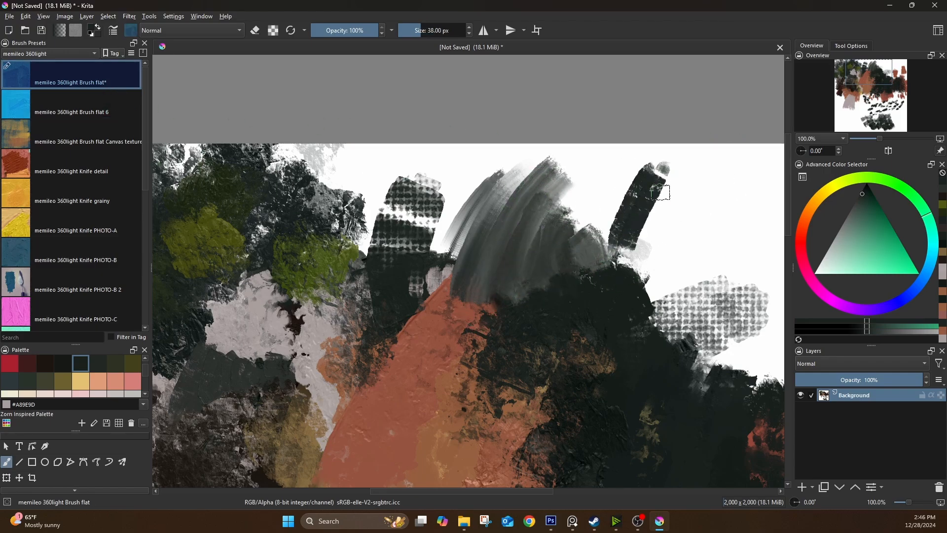
{"action": "left_click_drag", "start_coordinate": [624, 192], "coordinate": [716, 180]}
Reduce Brush flat to 12 px and draw thin crossing lines above the grey canvas-textured patch
{"action": "key", "text": "bracketleft"}
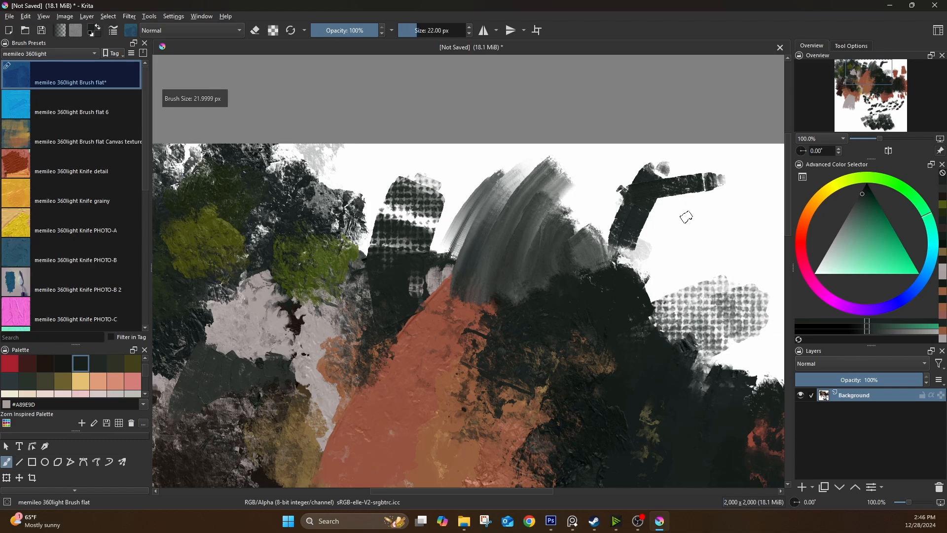
{"action": "key", "text": "bracketleft"}
{"action": "left_click_drag", "start_coordinate": [754, 193], "coordinate": [644, 249]}
{"action": "mouse_move", "coordinate": [690, 207]}
{"action": "left_mouse_down"}
{"action": "mouse_move", "coordinate": [648, 293]}
{"action": "mouse_move", "coordinate": [762, 255]}
{"action": "left_mouse_up"}
{"action": "left_click_drag", "start_coordinate": [771, 191], "coordinate": [720, 313]}
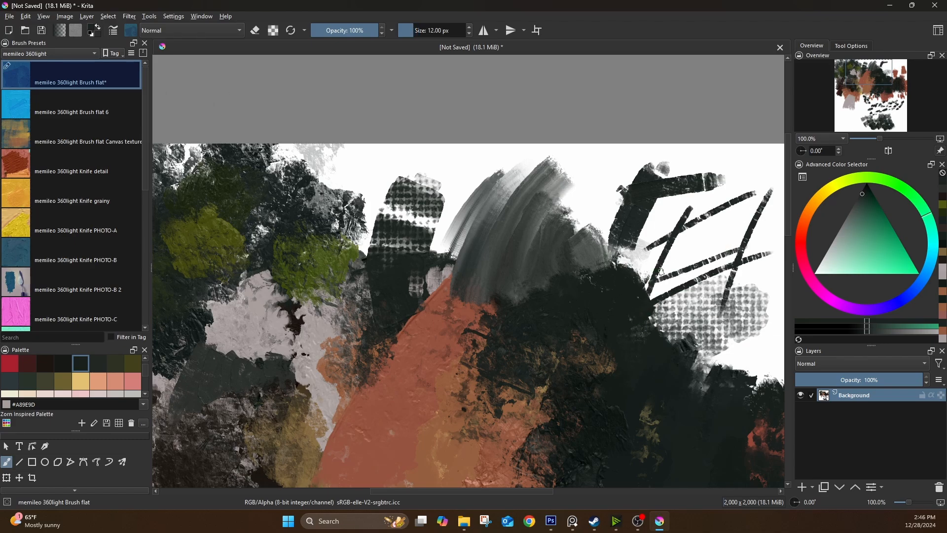
Paint streaky grey strokes over the thin crossing lines with memileo 360light Brush flat 6 reduced to 73 px
{"action": "mouse_move", "coordinate": [660, 272]}
{"action": "left_mouse_down"}
{"action": "mouse_move", "coordinate": [774, 223]}
{"action": "mouse_move", "coordinate": [671, 272]}
{"action": "mouse_move", "coordinate": [682, 239]}
{"action": "mouse_move", "coordinate": [698, 251]}
{"action": "mouse_move", "coordinate": [739, 233]}
{"action": "mouse_move", "coordinate": [739, 242]}
{"action": "mouse_move", "coordinate": [755, 207]}
{"action": "left_mouse_up"}
{"action": "key", "text": "slash"}
{"action": "key", "text": "bracketleft"}
{"action": "key", "text": "bracketleft"}
{"action": "key", "text": "bracketleft"}
{"action": "key", "text": "bracketleft"}
{"action": "key", "text": "bracketleft"}
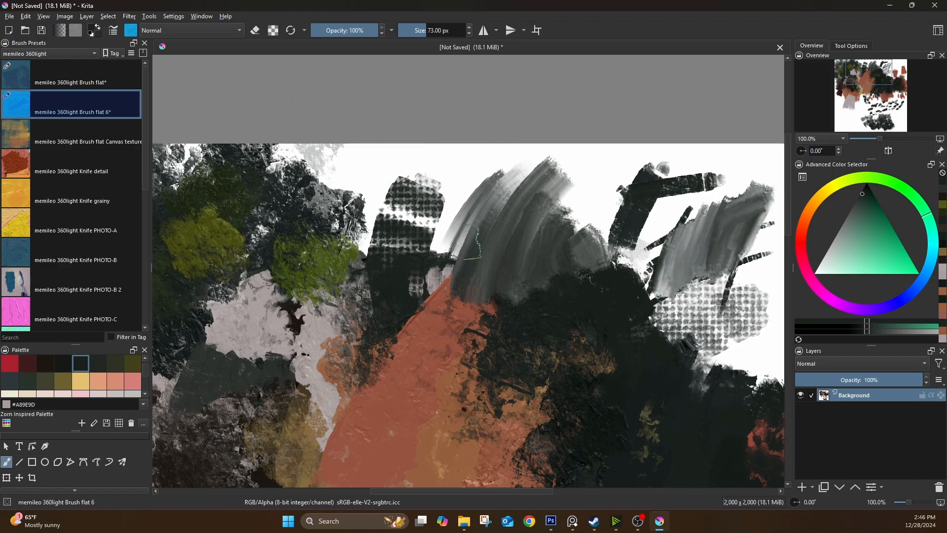
Reduce Brush flat Canvas texture to 68 px and paint a sampled dark grey-green over the streaky strokes covering the crossing lines
{"action": "left_click", "coordinate": [113, 138]}
{"action": "key", "text": "bracketleft"}
{"action": "key", "text": "bracketleft"}
{"action": "key", "text": "bracketleft"}
{"action": "key", "text": "bracketleft"}
{"action": "key", "text": "bracketleft"}
{"action": "key", "text": "bracketleft"}
{"action": "key", "text": "bracketleft"}
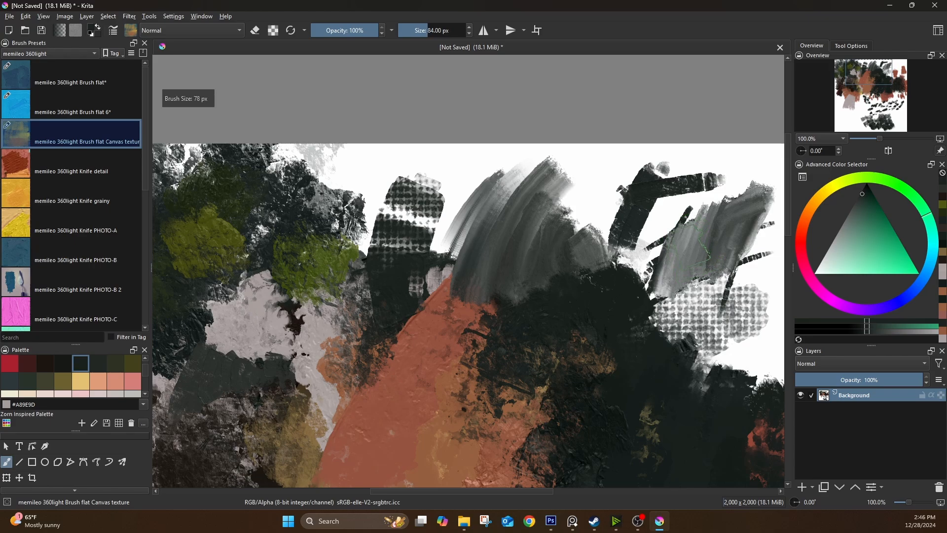
{"action": "left_click", "coordinate": [684, 215], "text": "ctrl"}
{"action": "mouse_move", "coordinate": [677, 238]}
{"action": "left_mouse_down"}
{"action": "mouse_move", "coordinate": [658, 262]}
{"action": "mouse_move", "coordinate": [665, 294]}
{"action": "mouse_move", "coordinate": [676, 235]}
{"action": "mouse_move", "coordinate": [703, 225]}
{"action": "left_mouse_up"}
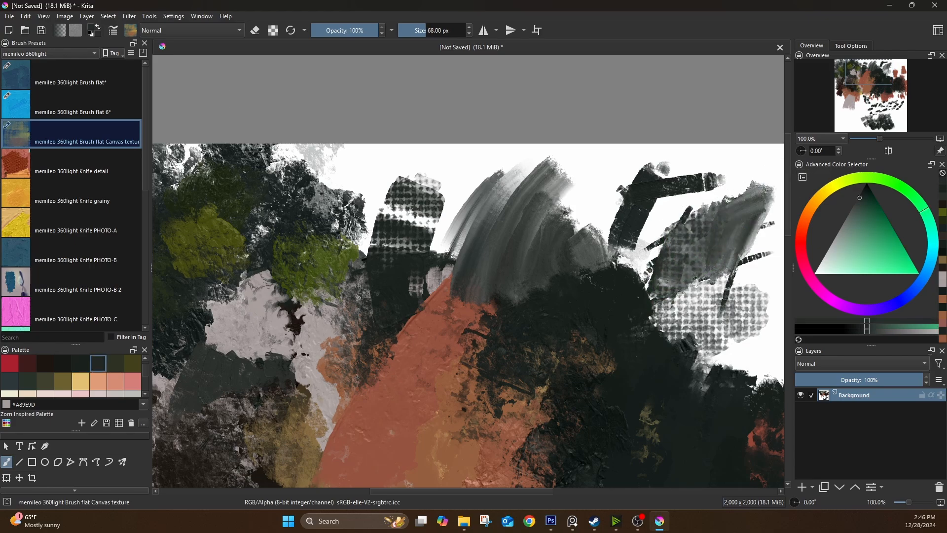
Layer near-black, sampled reddish-brown and near-black Canvas texture strokes over the crossing-lines area
{"action": "left_click_drag", "start_coordinate": [769, 195], "coordinate": [587, 230]}
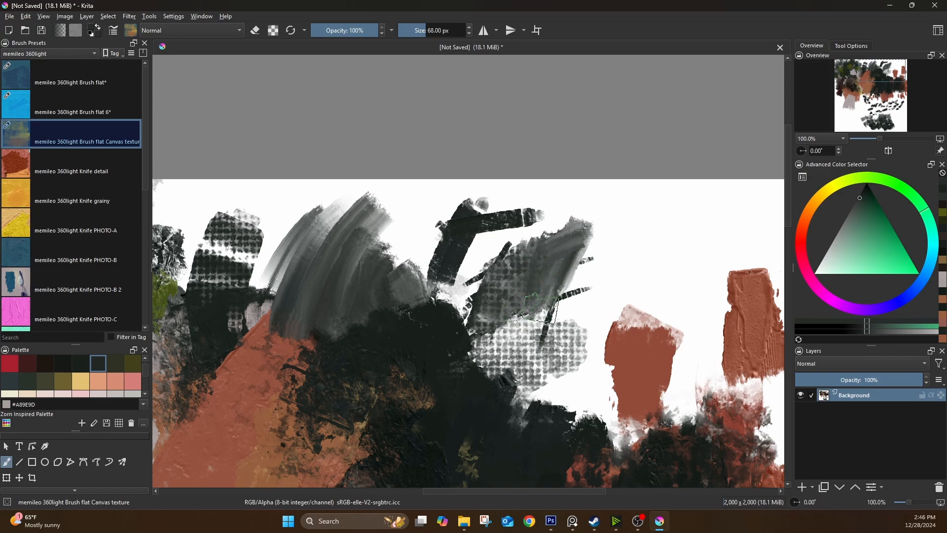
{"action": "mouse_move", "coordinate": [444, 260]}
{"action": "left_mouse_down"}
{"action": "mouse_move", "coordinate": [458, 291]}
{"action": "mouse_move", "coordinate": [473, 278]}
{"action": "mouse_move", "coordinate": [473, 249]}
{"action": "mouse_move", "coordinate": [504, 250]}
{"action": "mouse_move", "coordinate": [522, 234]}
{"action": "mouse_move", "coordinate": [556, 242]}
{"action": "mouse_move", "coordinate": [591, 195]}
{"action": "mouse_move", "coordinate": [586, 246]}
{"action": "mouse_move", "coordinate": [606, 264]}
{"action": "left_mouse_up"}
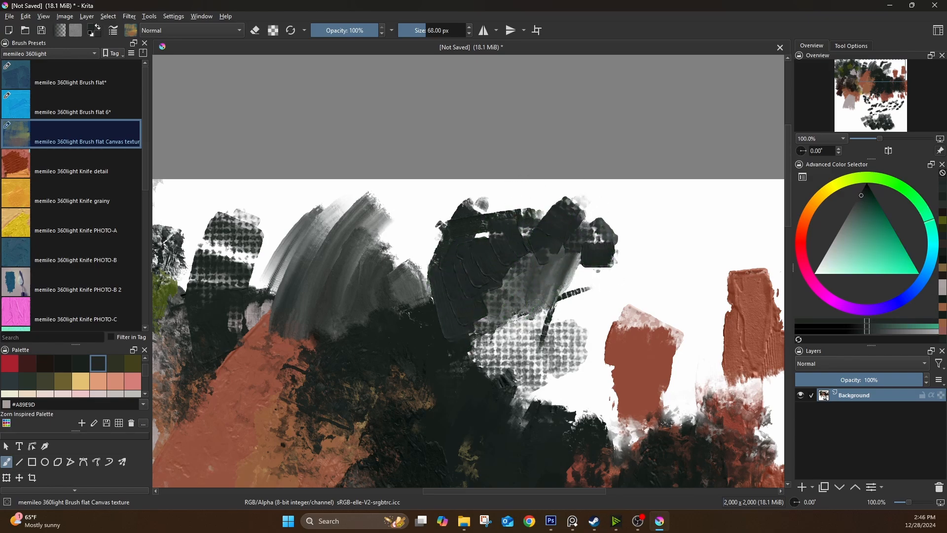
{"action": "left_click", "coordinate": [636, 353], "text": "ctrl"}
{"action": "left_click_drag", "start_coordinate": [575, 323], "coordinate": [618, 258]}
{"action": "left_click", "coordinate": [563, 232], "text": "ctrl"}
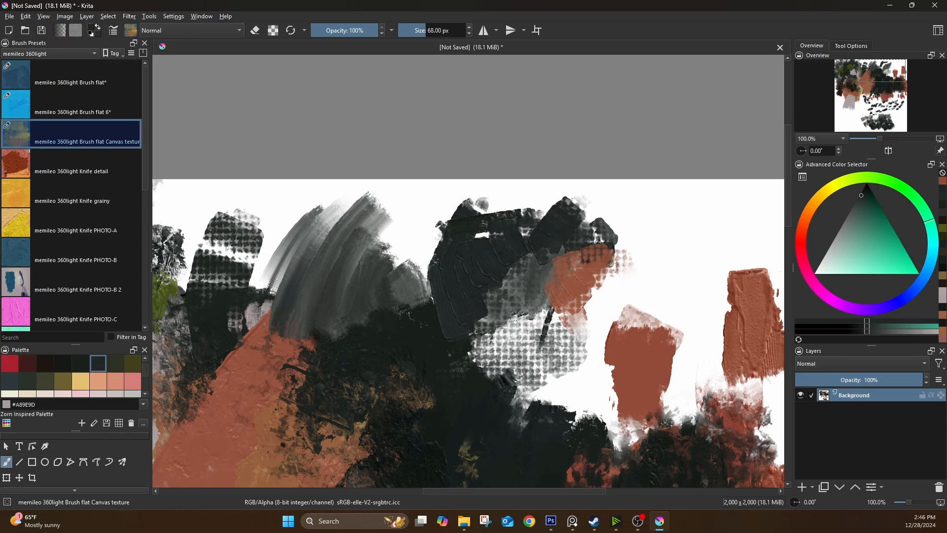
{"action": "mouse_move", "coordinate": [567, 240]}
{"action": "left_mouse_down"}
{"action": "mouse_move", "coordinate": [602, 258]}
{"action": "mouse_move", "coordinate": [542, 285]}
{"action": "mouse_move", "coordinate": [528, 318]}
{"action": "left_mouse_up"}
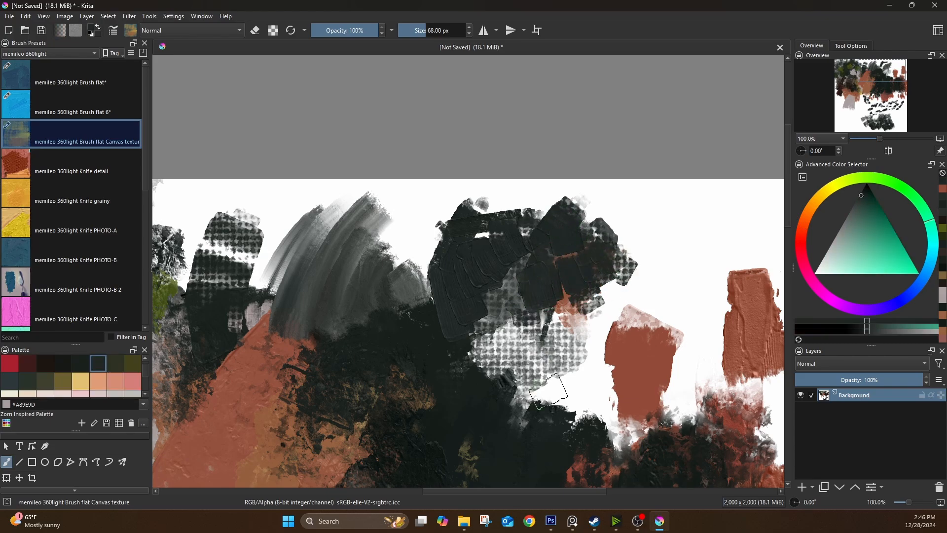
{"action": "scroll", "coordinate": [485, 295], "scroll_direction": "down", "scroll_amount": 3}
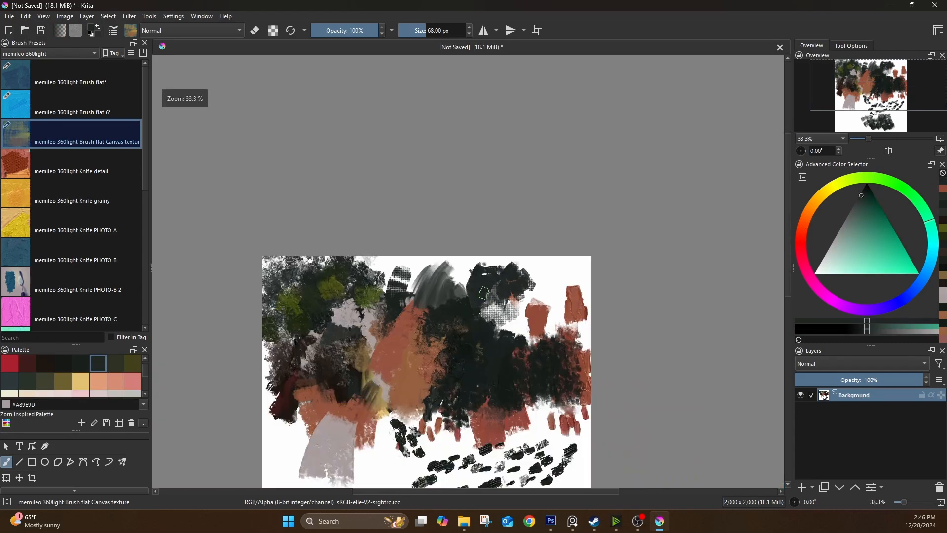
{"action": "left_click_drag", "start_coordinate": [412, 348], "coordinate": [435, 294]}
{"action": "scroll", "coordinate": [435, 297], "scroll_direction": "up", "scroll_amount": 3}
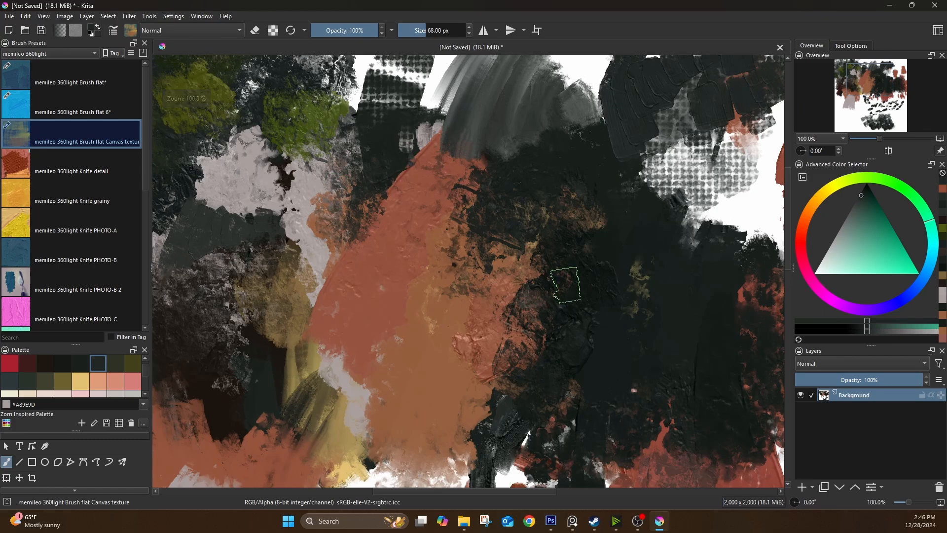
Examine the finished test strokes across the whole canvas, overall and in close-up detail of the textures
{"action": "scroll", "coordinate": [566, 285], "scroll_direction": "down", "scroll_amount": 2}
{"action": "mouse_move", "coordinate": [572, 303]}
{"action": "left_mouse_down"}
{"action": "mouse_move", "coordinate": [423, 229]}
{"action": "mouse_move", "coordinate": [391, 115]}
{"action": "left_mouse_up"}
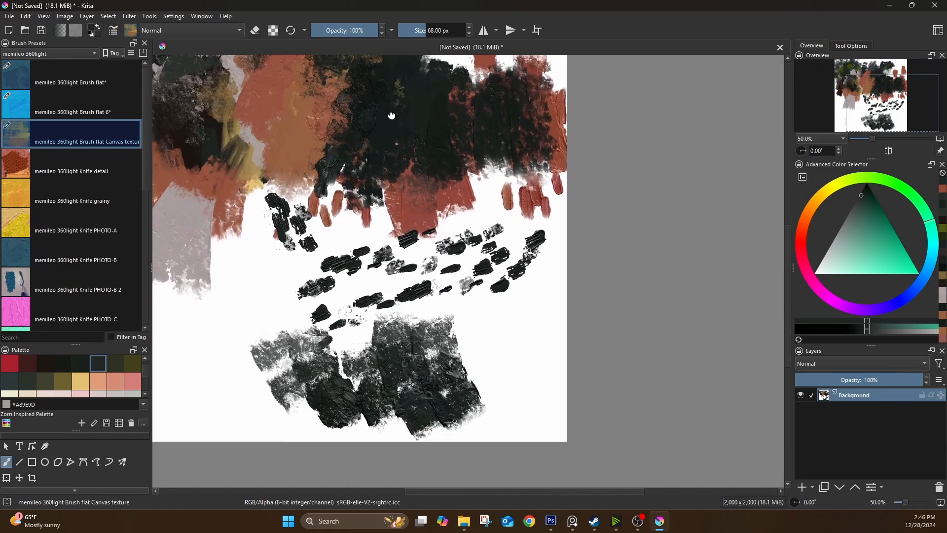
{"action": "left_click_drag", "start_coordinate": [295, 236], "coordinate": [451, 385]}
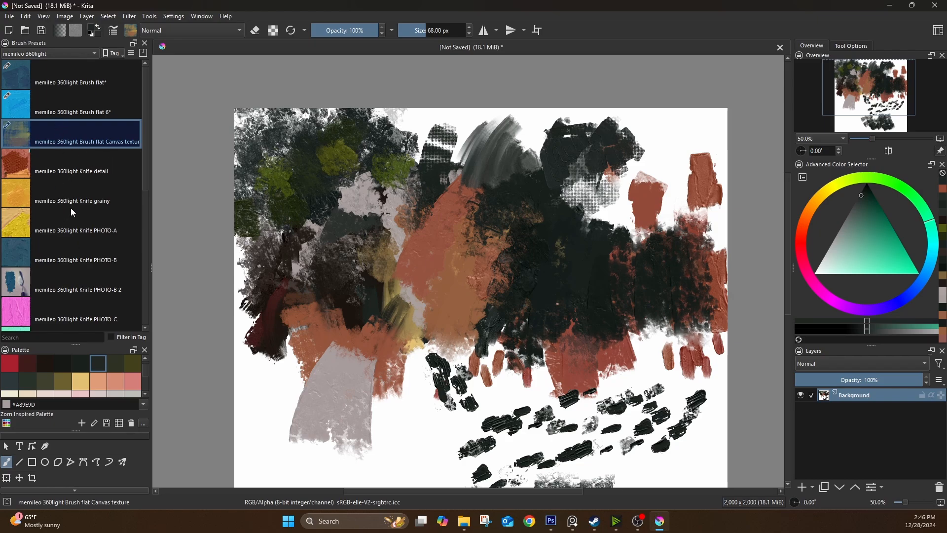
{"action": "scroll", "coordinate": [409, 157], "scroll_direction": "up", "scroll_amount": 5}
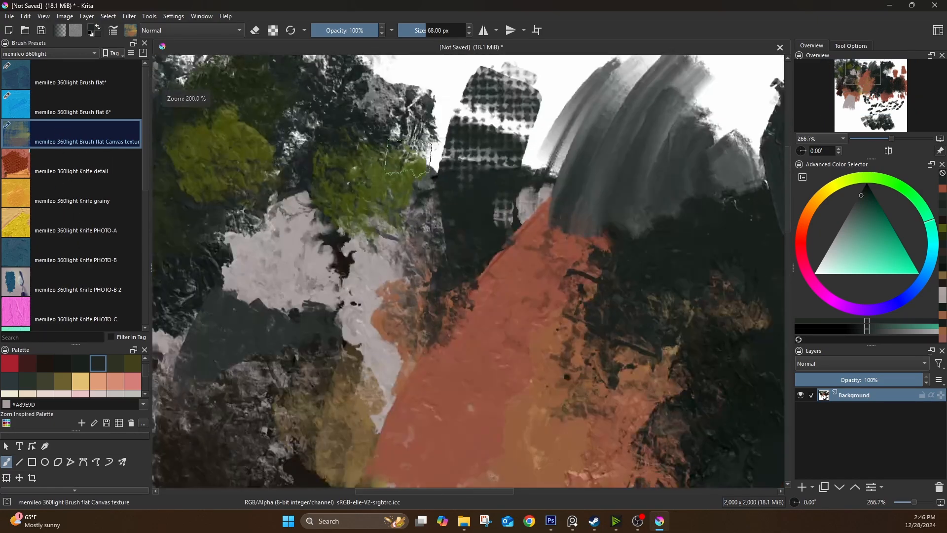
{"action": "mouse_move", "coordinate": [356, 229]}
{"action": "left_mouse_down"}
{"action": "mouse_move", "coordinate": [530, 279]}
{"action": "mouse_move", "coordinate": [614, 288]}
{"action": "left_mouse_up"}
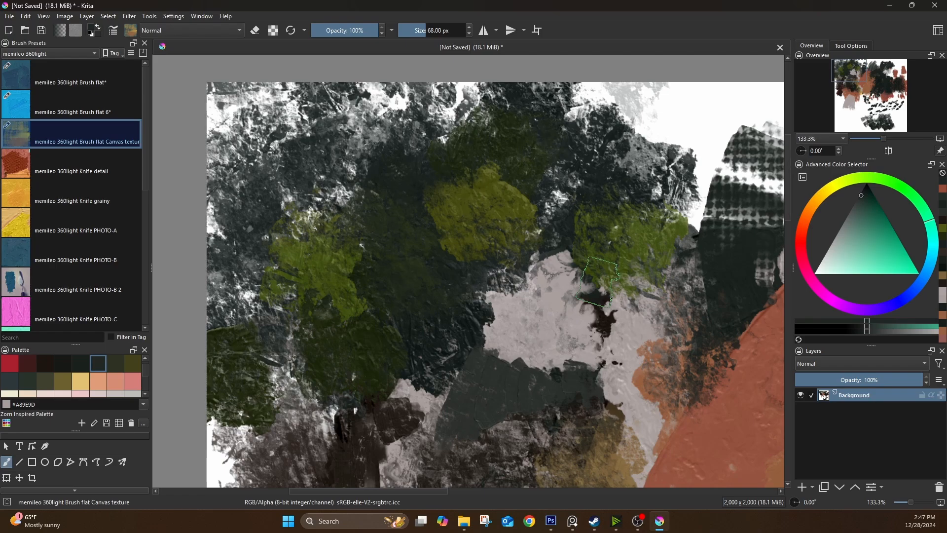
{"action": "scroll", "coordinate": [488, 185], "scroll_direction": "down", "scroll_amount": 2}
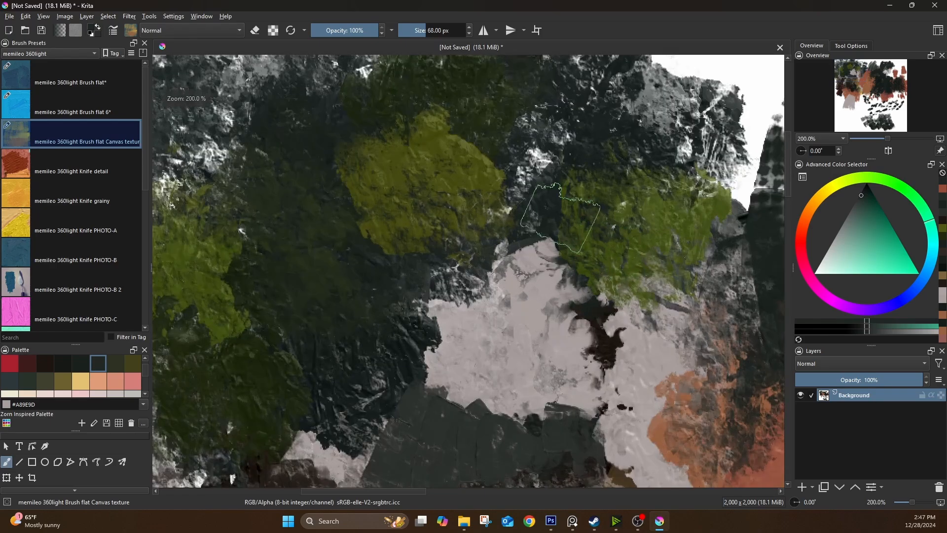
{"action": "mouse_move", "coordinate": [539, 237]}
{"action": "left_mouse_down"}
{"action": "mouse_move", "coordinate": [306, 224]}
{"action": "mouse_move", "coordinate": [306, 184]}
{"action": "left_mouse_up"}
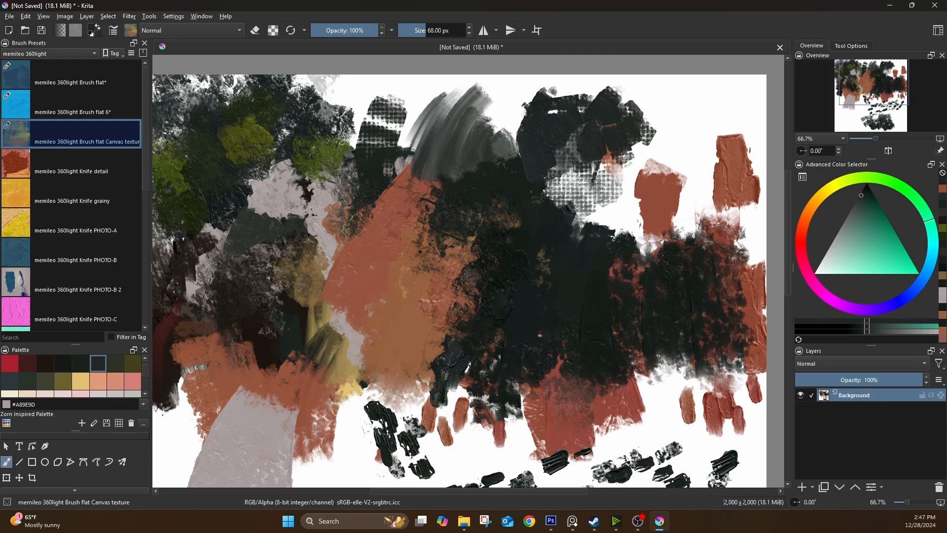
{"action": "scroll", "coordinate": [351, 186], "scroll_direction": "up", "scroll_amount": 3}
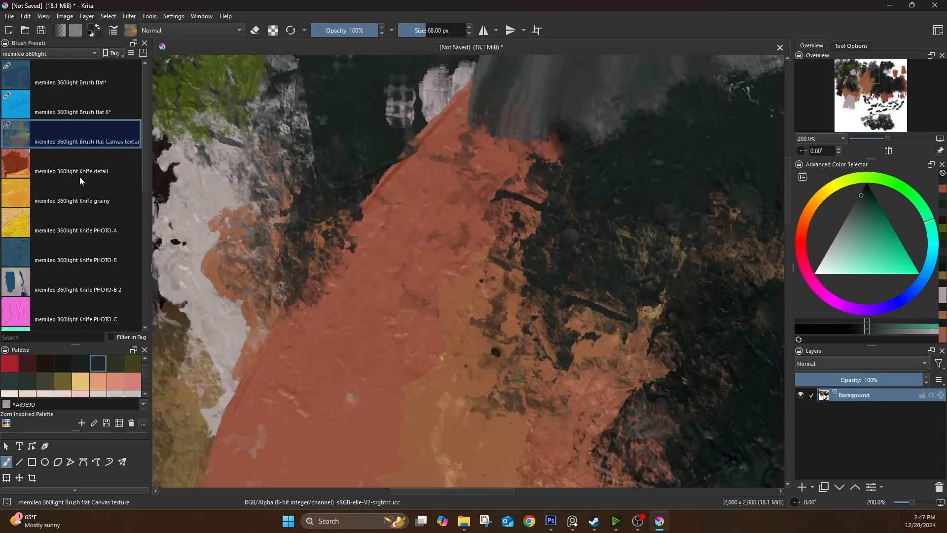
{"action": "left_click_drag", "start_coordinate": [348, 259], "coordinate": [656, 300]}
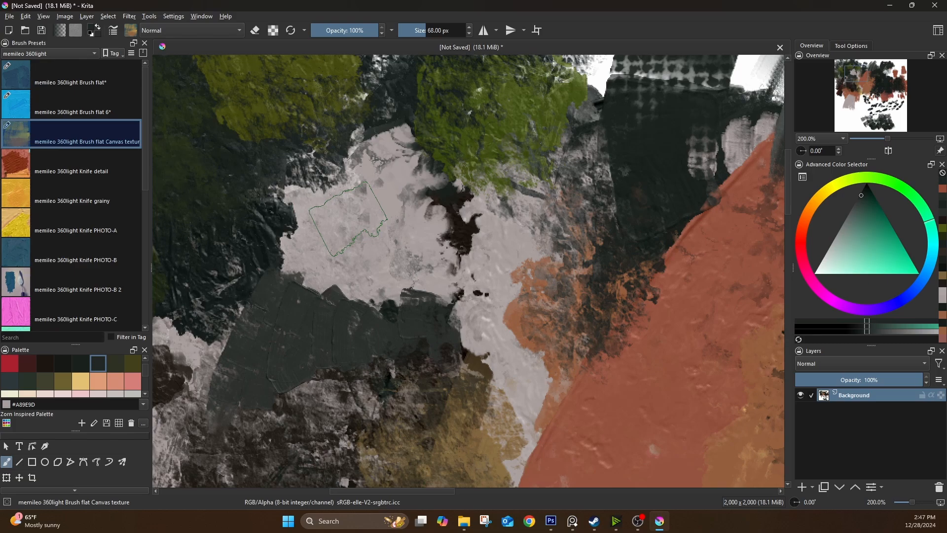
{"action": "scroll", "coordinate": [348, 219], "scroll_direction": "down", "scroll_amount": 6}
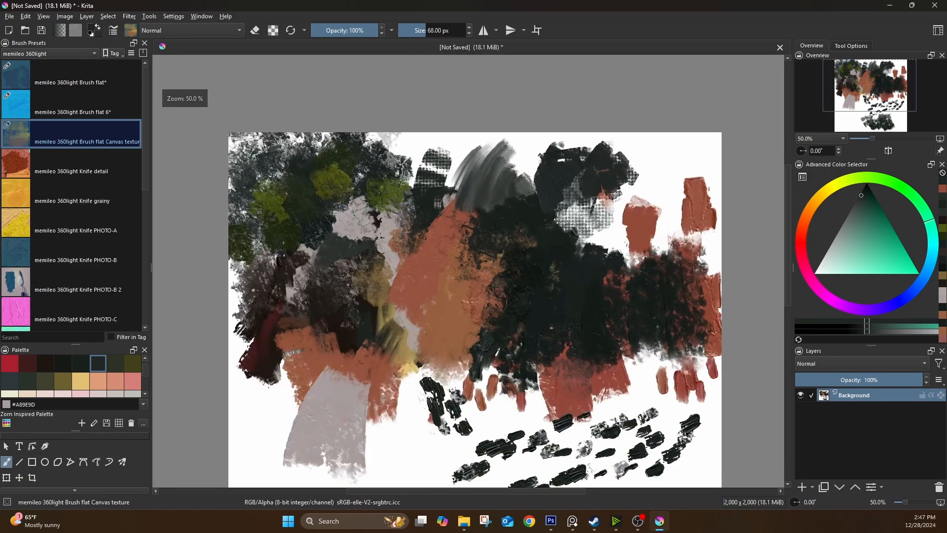
{"action": "scroll", "coordinate": [373, 220], "scroll_direction": "up", "scroll_amount": 6}
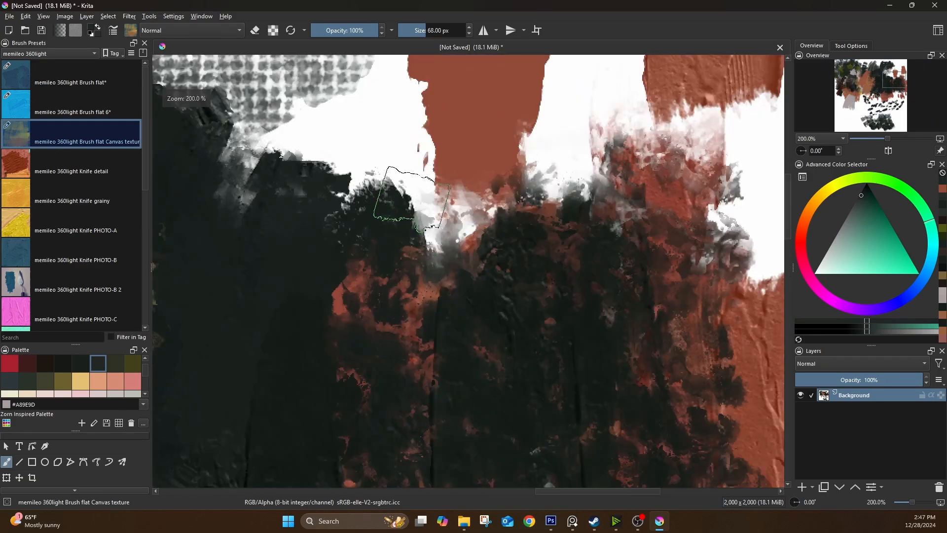
{"action": "scroll", "coordinate": [413, 252], "scroll_direction": "down", "scroll_amount": 3}
{"action": "left_click_drag", "start_coordinate": [391, 283], "coordinate": [523, 140]}
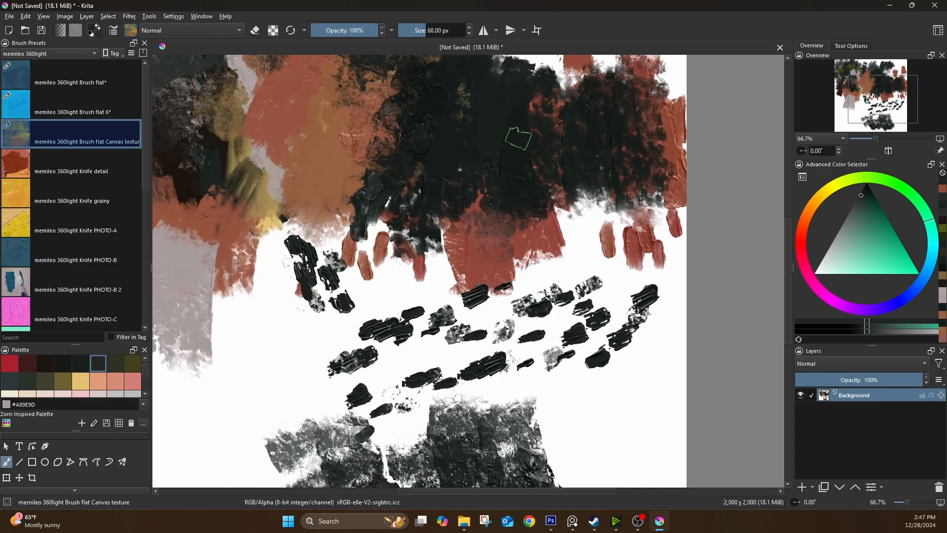
{"action": "left_click_drag", "start_coordinate": [323, 211], "coordinate": [466, 372]}
{"action": "scroll", "coordinate": [462, 237], "scroll_direction": "down", "scroll_amount": 1}
{"action": "left_click_drag", "start_coordinate": [555, 250], "coordinate": [520, 207]}
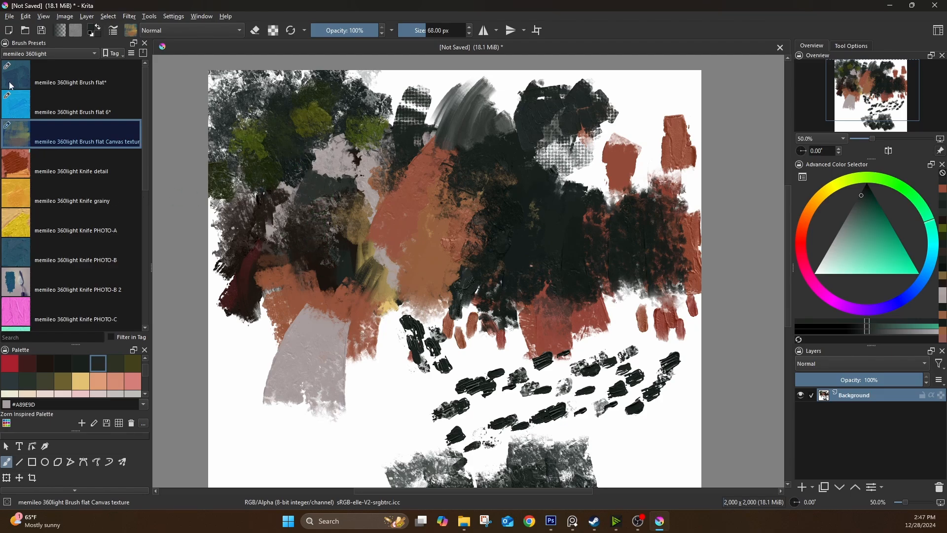
Look at the RGBA brush presets and return to browsing the memileo 360light set
{"action": "left_click", "coordinate": [81, 54]}
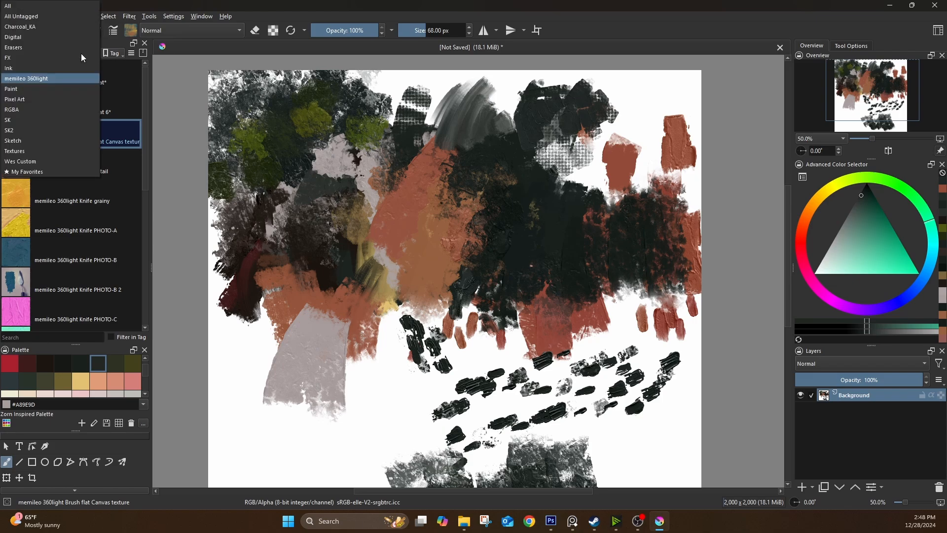
{"action": "left_click", "coordinate": [49, 105]}
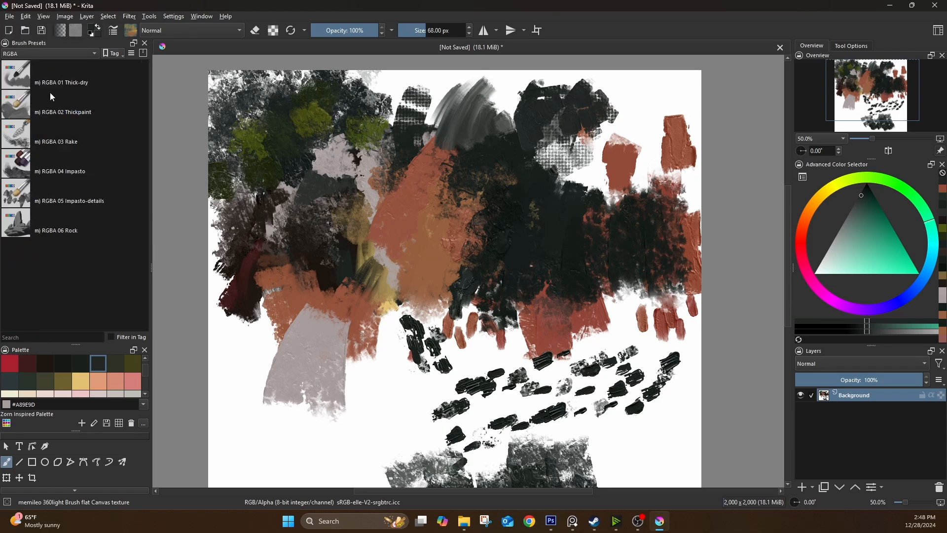
{"action": "left_click", "coordinate": [61, 52]}
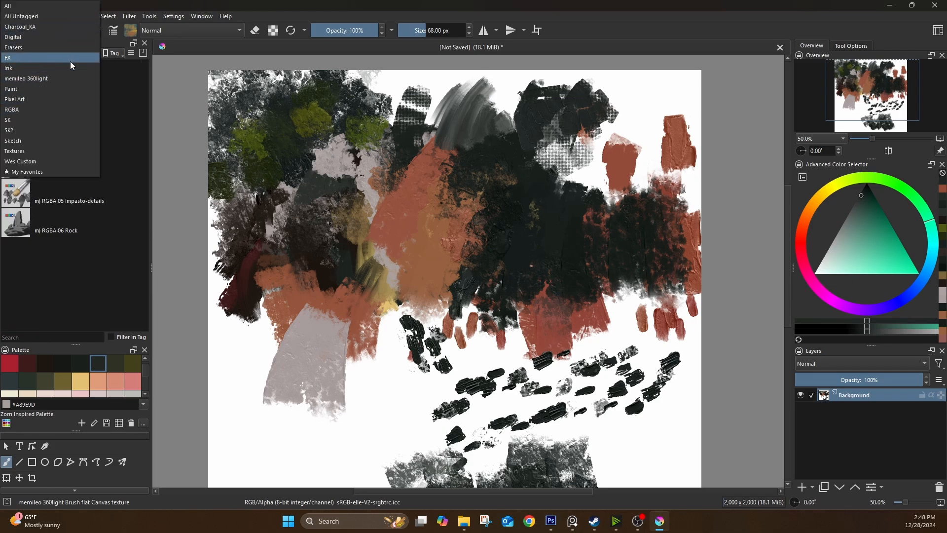
{"action": "left_click", "coordinate": [24, 79]}
{"action": "scroll", "coordinate": [71, 221], "scroll_direction": "down", "scroll_amount": 2}
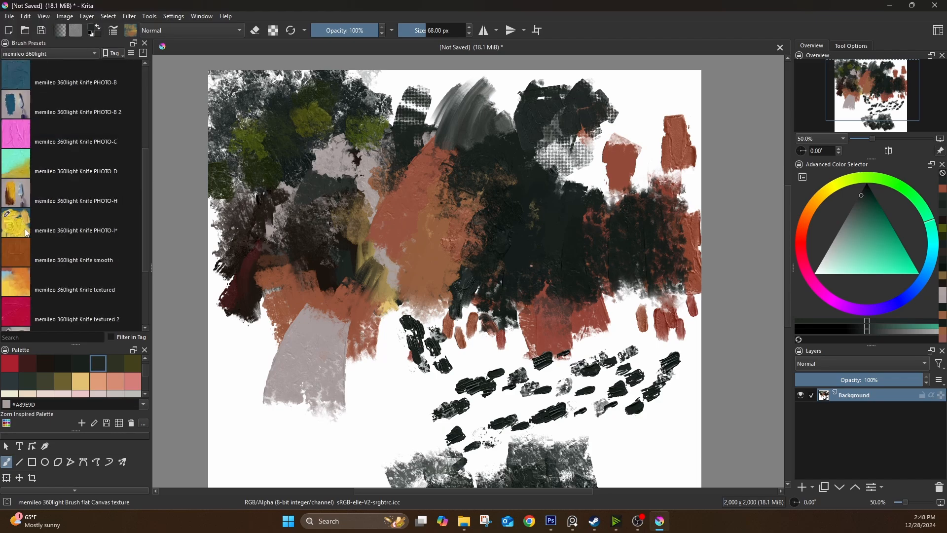
Examine how the dark, reddish and ochre strokes blend in the middle and left part of the painting
{"action": "scroll", "coordinate": [473, 213], "scroll_direction": "up", "scroll_amount": 2}
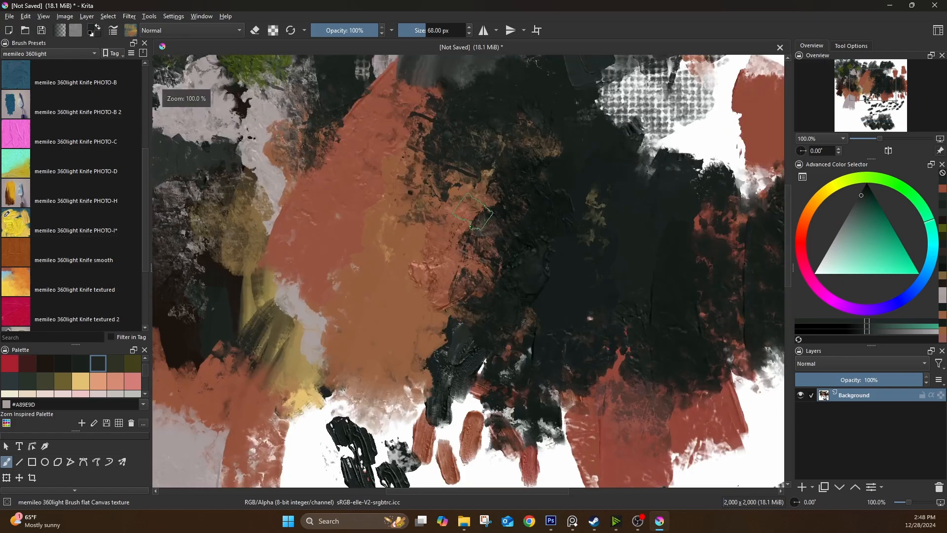
{"action": "scroll", "coordinate": [518, 205], "scroll_direction": "down", "scroll_amount": 1}
{"action": "scroll", "coordinate": [555, 197], "scroll_direction": "up", "scroll_amount": 2}
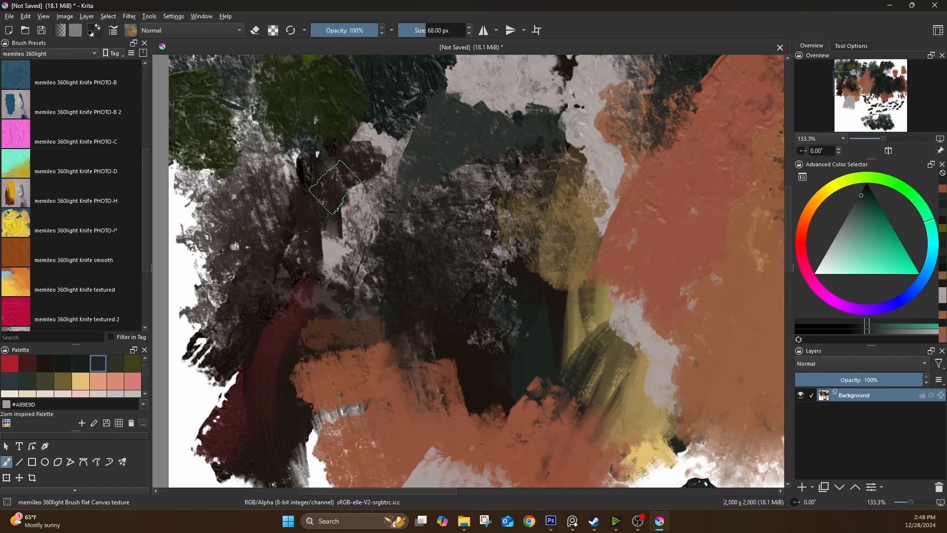
{"action": "scroll", "coordinate": [335, 187], "scroll_direction": "down", "scroll_amount": 2}
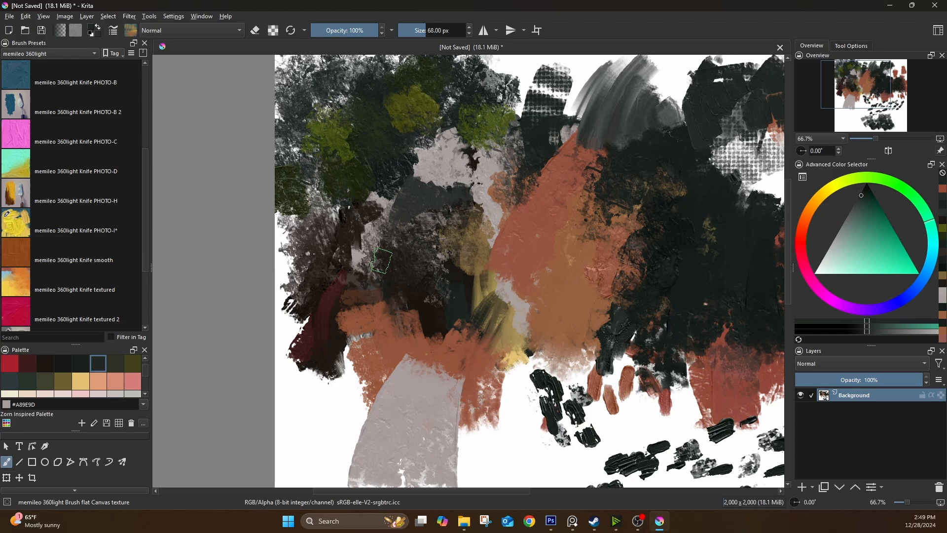
{"action": "scroll", "coordinate": [381, 260], "scroll_direction": "up", "scroll_amount": 2}
{"action": "scroll", "coordinate": [381, 259], "scroll_direction": "down", "scroll_amount": 1}
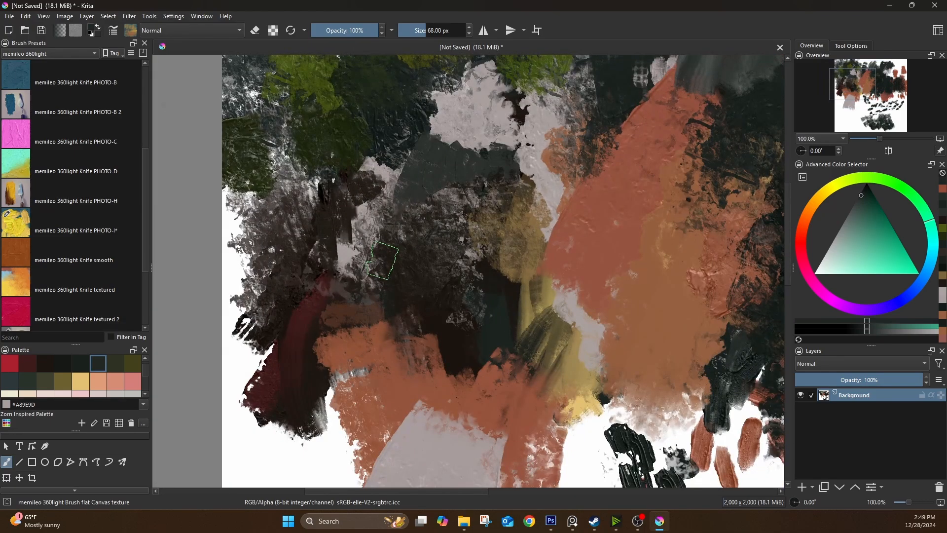
{"action": "scroll", "coordinate": [382, 260], "scroll_direction": "down", "scroll_amount": 2}
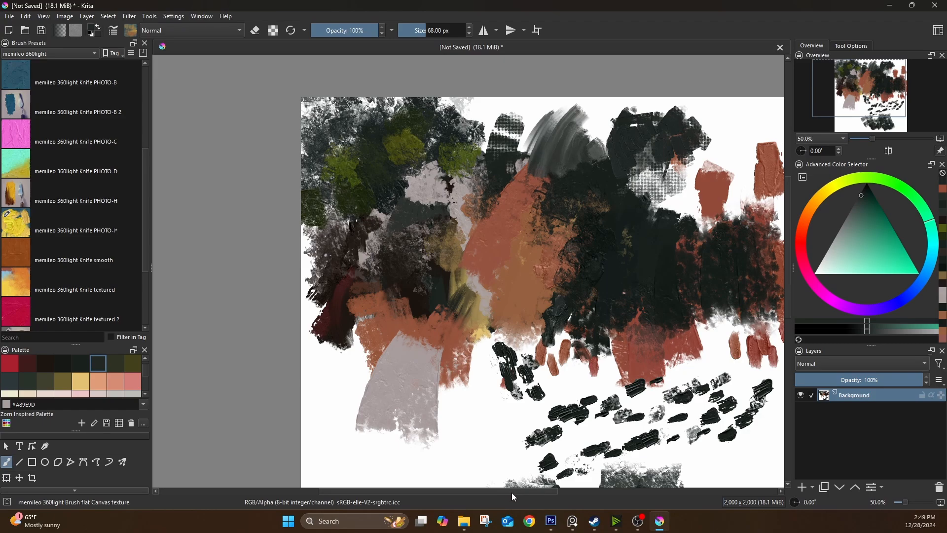
{"action": "left_click_drag", "start_coordinate": [511, 492], "coordinate": [550, 493]}
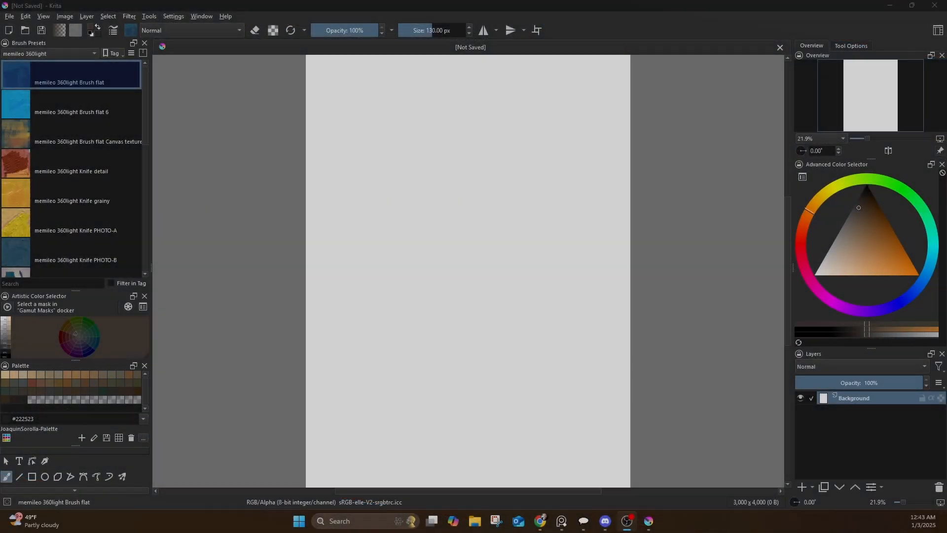
Cover the blank 3,000 x 4,000 canvas with dark brown textured strokes as a ground
{"action": "left_click_drag", "start_coordinate": [444, 104], "coordinate": [386, 180]}
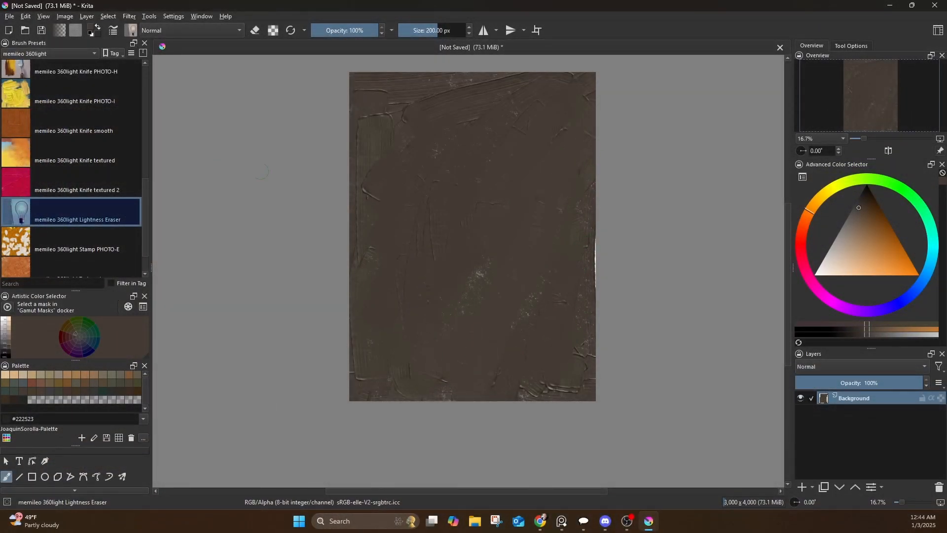
Paint broad olive-grey #585547 strokes over the brown ground with an enlarged memileo 360light Brush flat 6
{"action": "left_click_drag", "start_coordinate": [146, 194], "coordinate": [146, 74]}
{"action": "left_click", "coordinate": [100, 103]}
{"action": "left_click", "coordinate": [74, 382]}
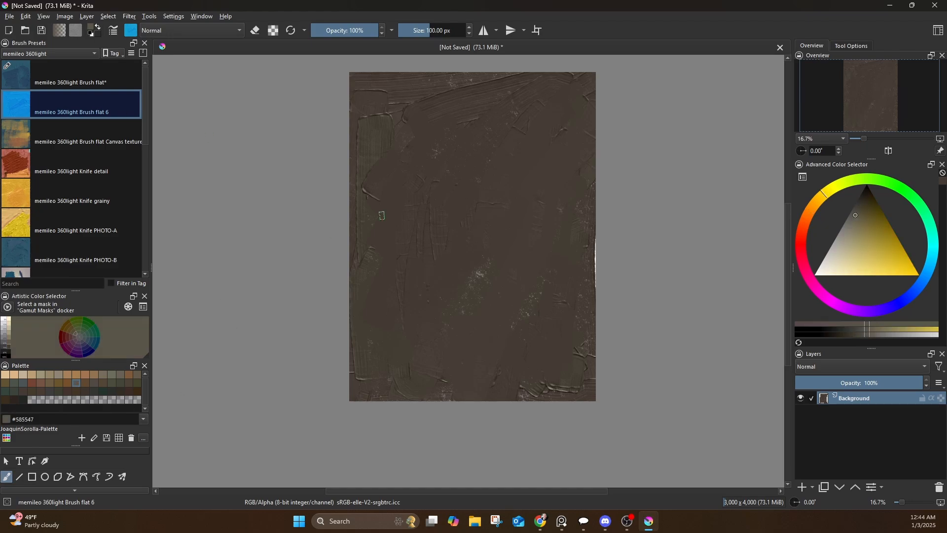
{"action": "key", "text": "bracketright"}
{"action": "key", "text": "bracketright"}
{"action": "key", "text": "bracketright"}
{"action": "mouse_move", "coordinate": [424, 103]}
{"action": "left_mouse_down"}
{"action": "mouse_move", "coordinate": [362, 197]}
{"action": "mouse_move", "coordinate": [372, 262]}
{"action": "mouse_move", "coordinate": [359, 329]}
{"action": "mouse_move", "coordinate": [459, 317]}
{"action": "mouse_move", "coordinate": [466, 341]}
{"action": "left_mouse_up"}
{"action": "key", "text": "bracketright"}
{"action": "mouse_move", "coordinate": [441, 293]}
{"action": "left_mouse_down"}
{"action": "mouse_move", "coordinate": [438, 245]}
{"action": "mouse_move", "coordinate": [475, 110]}
{"action": "mouse_move", "coordinate": [575, 215]}
{"action": "mouse_move", "coordinate": [510, 296]}
{"action": "mouse_move", "coordinate": [486, 211]}
{"action": "mouse_move", "coordinate": [510, 163]}
{"action": "mouse_move", "coordinate": [454, 136]}
{"action": "mouse_move", "coordinate": [423, 254]}
{"action": "mouse_move", "coordinate": [395, 286]}
{"action": "mouse_move", "coordinate": [537, 94]}
{"action": "mouse_move", "coordinate": [535, 150]}
{"action": "left_mouse_up"}
Layer brownish-grey #514b44 strokes over the ground with Brush flat Canvas texture at 246 px
{"action": "left_click", "coordinate": [98, 139]}
{"action": "key", "text": "bracketright"}
{"action": "left_click", "coordinate": [94, 383]}
{"action": "mouse_move", "coordinate": [572, 119]}
{"action": "left_mouse_down"}
{"action": "mouse_move", "coordinate": [529, 116]}
{"action": "mouse_move", "coordinate": [480, 137]}
{"action": "mouse_move", "coordinate": [461, 125]}
{"action": "mouse_move", "coordinate": [381, 136]}
{"action": "left_mouse_up"}
{"action": "mouse_move", "coordinate": [432, 323]}
{"action": "left_mouse_down"}
{"action": "mouse_move", "coordinate": [501, 324]}
{"action": "mouse_move", "coordinate": [456, 265]}
{"action": "mouse_move", "coordinate": [529, 325]}
{"action": "mouse_move", "coordinate": [560, 243]}
{"action": "mouse_move", "coordinate": [548, 338]}
{"action": "mouse_move", "coordinate": [522, 292]}
{"action": "mouse_move", "coordinate": [563, 189]}
{"action": "mouse_move", "coordinate": [569, 100]}
{"action": "mouse_move", "coordinate": [470, 116]}
{"action": "left_mouse_up"}
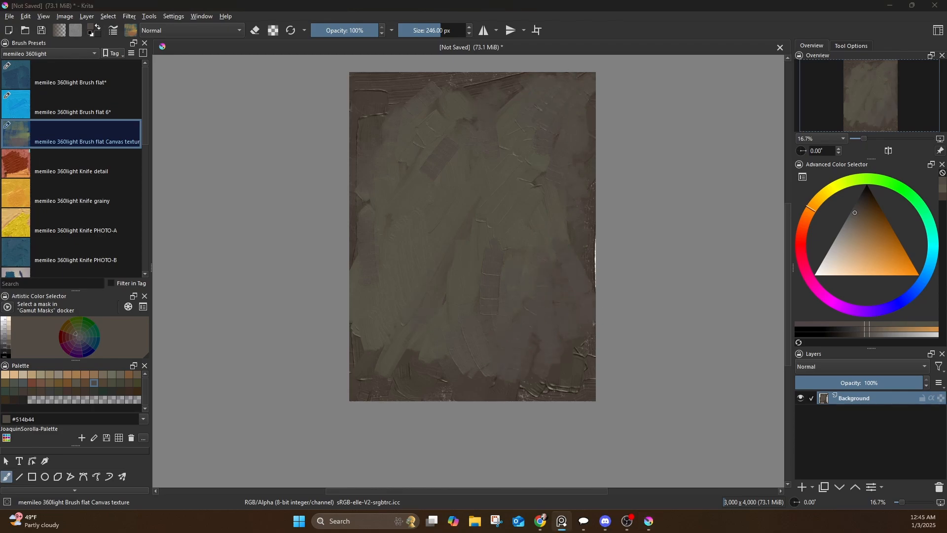
Add dark olive #4b4c3b strokes down the canvas's left side with Canvas texture and along its right side with Brush flat at 444 px
{"action": "scroll", "coordinate": [469, 243], "scroll_direction": "down", "scroll_amount": 1}
{"action": "left_click", "coordinate": [112, 383]}
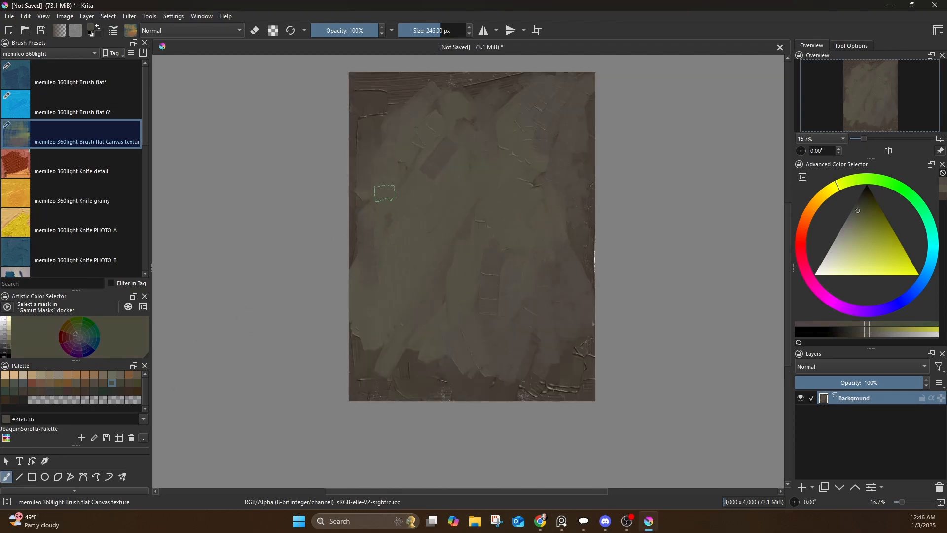
{"action": "mouse_move", "coordinate": [385, 193]}
{"action": "left_mouse_down"}
{"action": "mouse_move", "coordinate": [380, 367]}
{"action": "mouse_move", "coordinate": [370, 358]}
{"action": "left_mouse_up"}
{"action": "left_click_drag", "start_coordinate": [368, 140], "coordinate": [383, 125]}
{"action": "left_click", "coordinate": [99, 78]}
{"action": "left_click_drag", "start_coordinate": [555, 94], "coordinate": [520, 185]}
{"action": "left_click_drag", "start_coordinate": [575, 360], "coordinate": [550, 382]}
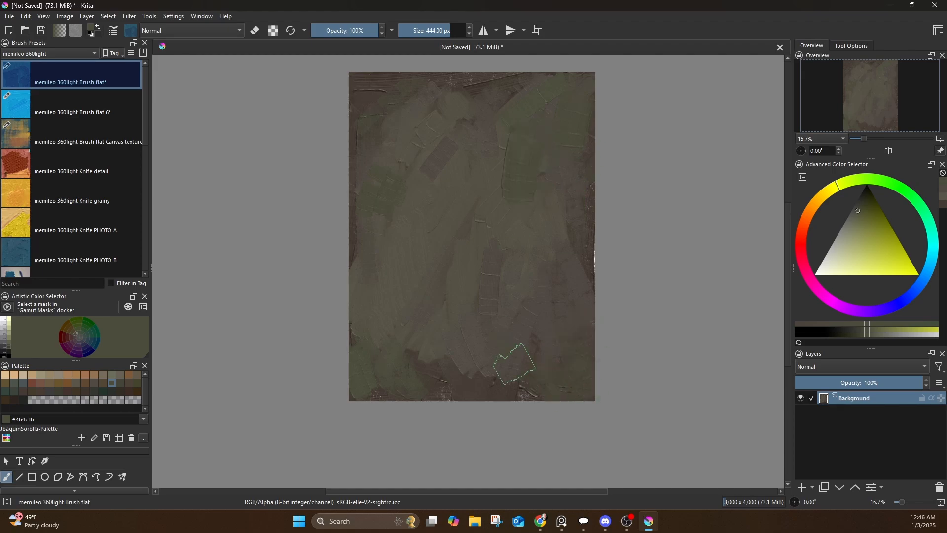
Paint a curved, lighter olive-grey #6b6c5b band down the middle of the canvas with Brush flat at 320 px
{"action": "left_click", "coordinate": [16, 400]}
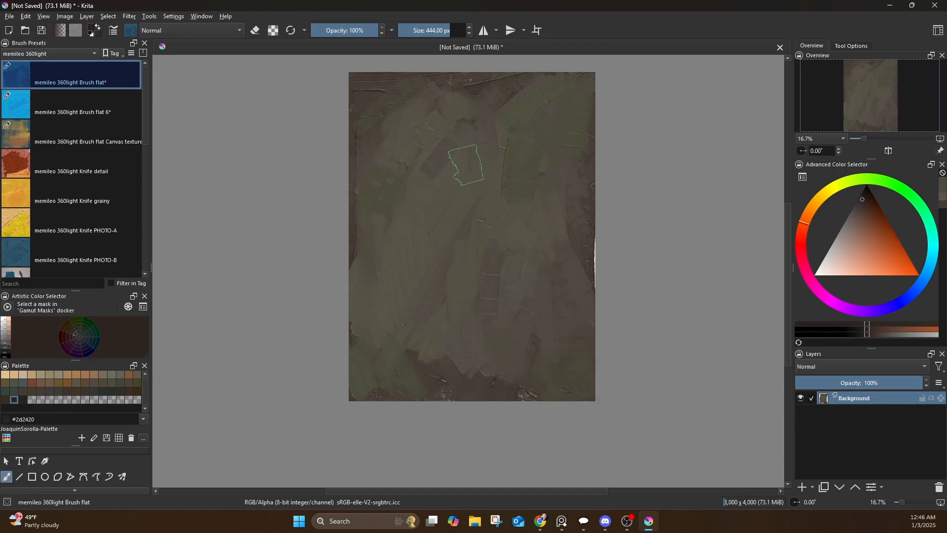
{"action": "key", "text": "bracketleft"}
{"action": "key", "text": "bracketleft"}
{"action": "key", "text": "bracketleft"}
{"action": "key", "text": "bracketleft"}
{"action": "key", "text": "bracketleft"}
{"action": "key", "text": "bracketleft"}
{"action": "key", "text": "bracketleft"}
{"action": "key", "text": "bracketleft"}
{"action": "key", "text": "bracketleft"}
{"action": "key", "text": "bracketleft"}
{"action": "key", "text": "bracketleft"}
{"action": "key", "text": "bracketleft"}
{"action": "left_click", "coordinate": [112, 374]}
{"action": "key", "text": "bracketright"}
{"action": "key", "text": "bracketright"}
{"action": "key", "text": "bracketright"}
{"action": "key", "text": "bracketright"}
{"action": "key", "text": "bracketright"}
{"action": "key", "text": "bracketright"}
{"action": "key", "text": "bracketright"}
{"action": "mouse_move", "coordinate": [472, 137]}
{"action": "left_mouse_down"}
{"action": "mouse_move", "coordinate": [443, 207]}
{"action": "mouse_move", "coordinate": [453, 351]}
{"action": "left_mouse_up"}
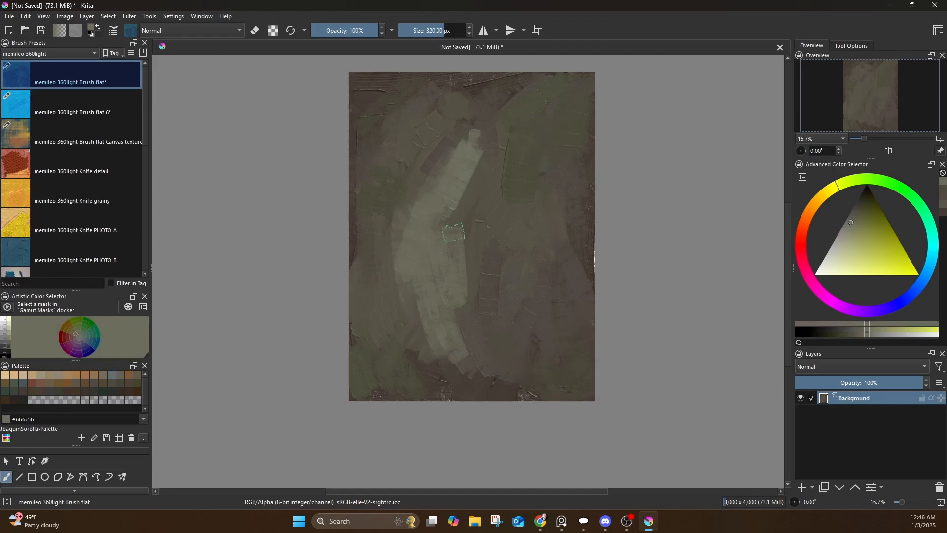
Broaden the light olive-grey shape across the upper middle and down its right side
{"action": "left_click_drag", "start_coordinate": [474, 266], "coordinate": [522, 148]}
{"action": "left_click_drag", "start_coordinate": [515, 118], "coordinate": [404, 183]}
{"action": "left_click_drag", "start_coordinate": [530, 183], "coordinate": [540, 283]}
{"action": "left_click_drag", "start_coordinate": [493, 241], "coordinate": [501, 306]}
Add orange-brown #7e5b39 strokes along the upper-left edge of the light central shape
{"action": "left_click", "coordinate": [129, 374]}
{"action": "left_click_drag", "start_coordinate": [428, 171], "coordinate": [397, 229]}
{"action": "left_click_drag", "start_coordinate": [410, 150], "coordinate": [380, 180]}
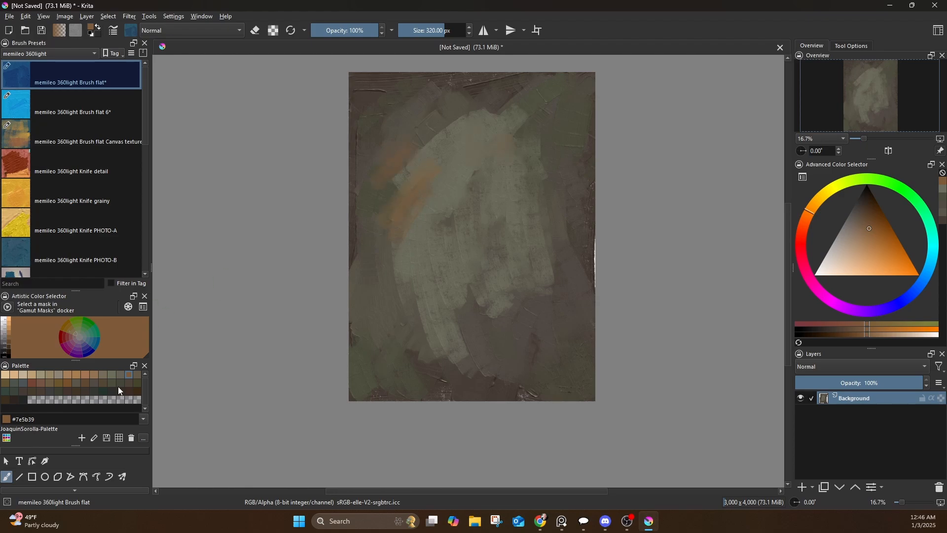
Paint muted brown strokes down the middle of the central shape and into the canvas's lower-left area
{"action": "left_click", "coordinate": [137, 375]}
{"action": "left_click_drag", "start_coordinate": [462, 173], "coordinate": [466, 257]}
{"action": "left_click_drag", "start_coordinate": [430, 217], "coordinate": [438, 279]}
{"action": "left_click_drag", "start_coordinate": [394, 296], "coordinate": [374, 375]}
Paint beige-grey #908776 strokes across the lower right of the central shape and enlarge Brush flat
{"action": "left_click", "coordinate": [59, 374]}
{"action": "left_click_drag", "start_coordinate": [529, 251], "coordinate": [474, 302]}
{"action": "left_click_drag", "start_coordinate": [543, 286], "coordinate": [535, 345]}
{"action": "key", "text": "bracketright"}
{"action": "key", "text": "bracketright"}
{"action": "key", "text": "bracketright"}
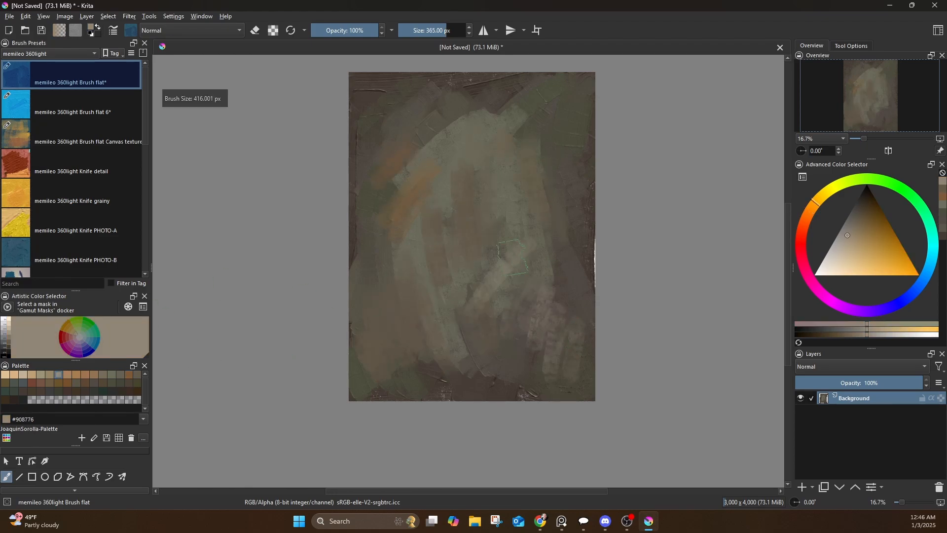
Apply enlarged Knife PHOTO-A strokes beside the upper right of the central shape, along the left side and into the left corners
{"action": "left_click", "coordinate": [71, 223]}
{"action": "key", "text": "bracketright"}
{"action": "key", "text": "bracketright"}
{"action": "key", "text": "bracketright"}
{"action": "left_click_drag", "start_coordinate": [538, 144], "coordinate": [550, 244]}
{"action": "left_click_drag", "start_coordinate": [384, 184], "coordinate": [367, 256]}
{"action": "left_click_drag", "start_coordinate": [397, 353], "coordinate": [365, 380]}
{"action": "mouse_move", "coordinate": [360, 94]}
{"action": "left_mouse_down"}
{"action": "mouse_move", "coordinate": [377, 116]}
{"action": "mouse_move", "coordinate": [375, 205]}
{"action": "left_mouse_up"}
Paint dark brown #2d2420 Knife PHOTO-B strokes at 263 px on the lower right, right edge, top edge and lower-left corner
{"action": "left_click", "coordinate": [14, 399]}
{"action": "left_click", "coordinate": [71, 253]}
{"action": "key", "text": "bracketright"}
{"action": "key", "text": "bracketright"}
{"action": "key", "text": "bracketright"}
{"action": "left_click_drag", "start_coordinate": [561, 314], "coordinate": [576, 384]}
{"action": "left_click_drag", "start_coordinate": [582, 365], "coordinate": [567, 311]}
{"action": "left_click_drag", "start_coordinate": [593, 222], "coordinate": [591, 296]}
{"action": "left_click_drag", "start_coordinate": [485, 75], "coordinate": [502, 76]}
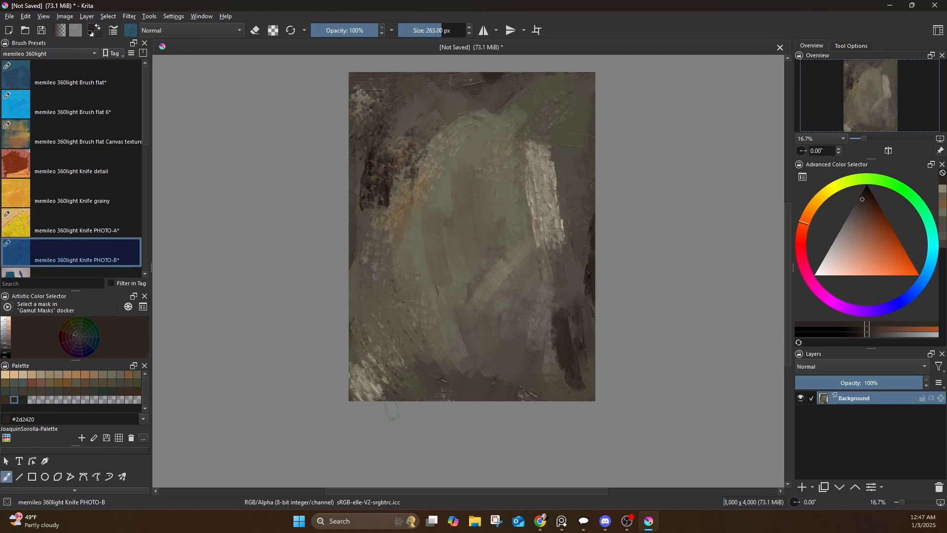
{"action": "left_click_drag", "start_coordinate": [356, 372], "coordinate": [385, 394]}
{"action": "left_click_drag", "start_coordinate": [353, 318], "coordinate": [362, 374]}
Sketch a dark brown head outline with neck and shoulder lines using Brush flat at 78 px
{"action": "left_click", "coordinate": [71, 75]}
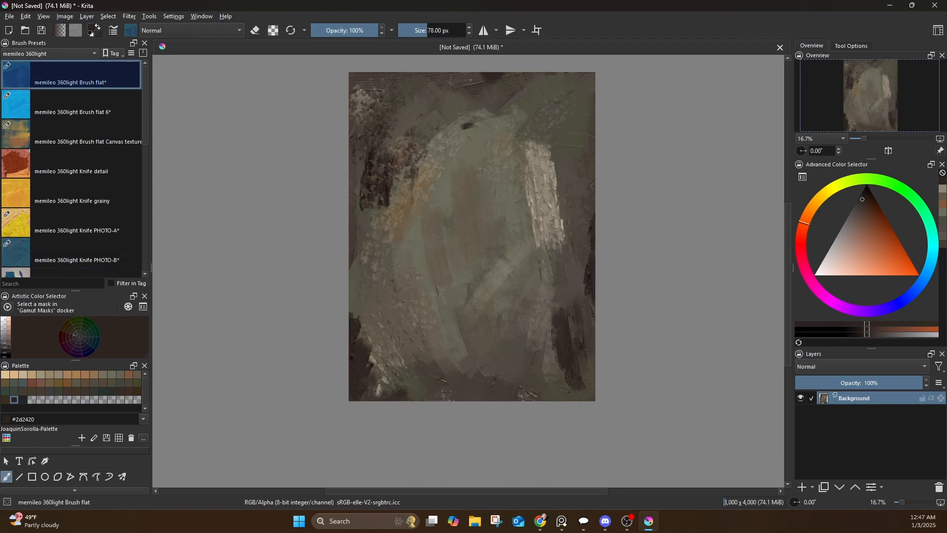
{"action": "mouse_move", "coordinate": [509, 113]}
{"action": "left_mouse_down"}
{"action": "mouse_move", "coordinate": [443, 129]}
{"action": "mouse_move", "coordinate": [440, 205]}
{"action": "left_mouse_up"}
{"action": "mouse_move", "coordinate": [449, 136]}
{"action": "left_mouse_down"}
{"action": "mouse_move", "coordinate": [474, 267]}
{"action": "mouse_move", "coordinate": [509, 268]}
{"action": "mouse_move", "coordinate": [533, 250]}
{"action": "mouse_move", "coordinate": [537, 165]}
{"action": "left_mouse_up"}
{"action": "mouse_move", "coordinate": [526, 111]}
{"action": "left_mouse_down"}
{"action": "mouse_move", "coordinate": [545, 193]}
{"action": "mouse_move", "coordinate": [528, 123]}
{"action": "left_mouse_up"}
{"action": "left_click_drag", "start_coordinate": [445, 161], "coordinate": [459, 230]}
{"action": "left_click_drag", "start_coordinate": [474, 265], "coordinate": [490, 302]}
{"action": "left_click_drag", "start_coordinate": [475, 288], "coordinate": [423, 326]}
{"action": "mouse_move", "coordinate": [545, 226]}
{"action": "left_mouse_down"}
{"action": "mouse_move", "coordinate": [543, 248]}
{"action": "mouse_move", "coordinate": [571, 259]}
{"action": "left_mouse_up"}
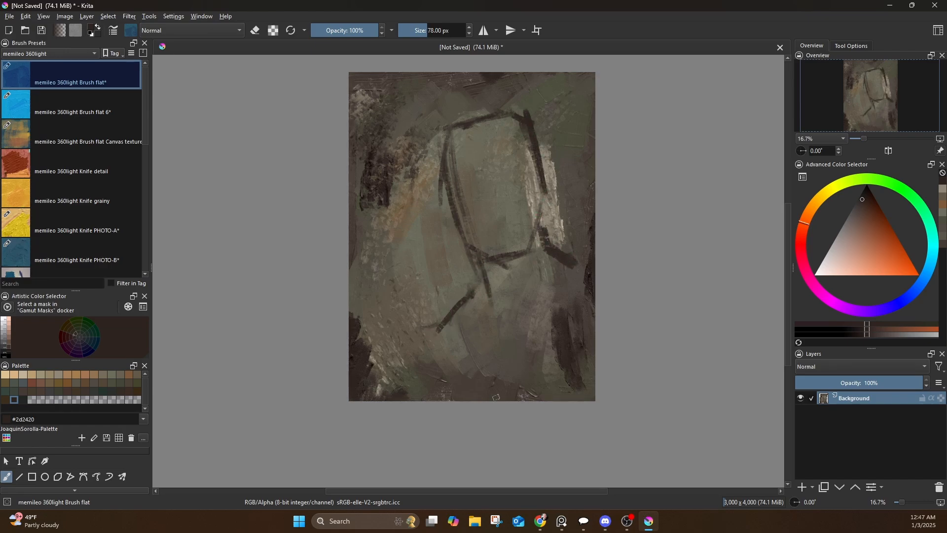
Paint over the first head outline with Brush flat at 118 px using an olive-grey sampled from inside the head
{"action": "key", "text": "bracketright"}
{"action": "key", "text": "bracketright"}
{"action": "key", "text": "bracketright"}
{"action": "key", "text": "bracketright"}
{"action": "key", "text": "bracketright"}
{"action": "key", "text": "bracketright"}
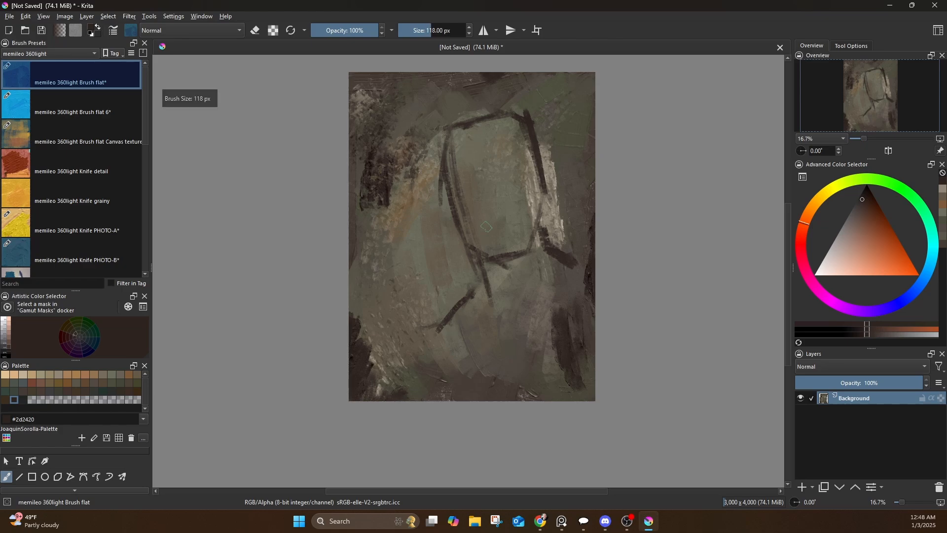
{"action": "left_click", "coordinate": [466, 185], "text": "ctrl"}
{"action": "left_click_drag", "start_coordinate": [448, 136], "coordinate": [442, 217]}
{"action": "left_click_drag", "start_coordinate": [441, 168], "coordinate": [525, 111]}
{"action": "left_click_drag", "start_coordinate": [518, 141], "coordinate": [478, 217]}
{"action": "mouse_move", "coordinate": [538, 195]}
{"action": "left_mouse_down"}
{"action": "mouse_move", "coordinate": [510, 235]}
{"action": "mouse_move", "coordinate": [578, 271]}
{"action": "left_mouse_up"}
{"action": "mouse_move", "coordinate": [464, 292]}
{"action": "left_mouse_down"}
{"action": "mouse_move", "coordinate": [433, 340]}
{"action": "mouse_move", "coordinate": [518, 254]}
{"action": "left_mouse_up"}
{"action": "mouse_move", "coordinate": [537, 116]}
{"action": "left_mouse_down"}
{"action": "mouse_move", "coordinate": [539, 187]}
{"action": "mouse_move", "coordinate": [580, 266]}
{"action": "mouse_move", "coordinate": [512, 305]}
{"action": "mouse_move", "coordinate": [449, 397]}
{"action": "left_mouse_up"}
Sketch a new, larger head outline with shoulder and lapel lines in sampled dark brown using Brush flat at 78 px
{"action": "left_click", "coordinate": [564, 321], "text": "ctrl"}
{"action": "key", "text": "bracketleft"}
{"action": "key", "text": "bracketleft"}
{"action": "key", "text": "bracketleft"}
{"action": "key", "text": "bracketleft"}
{"action": "key", "text": "bracketleft"}
{"action": "key", "text": "bracketleft"}
{"action": "mouse_move", "coordinate": [547, 255]}
{"action": "left_mouse_down"}
{"action": "mouse_move", "coordinate": [506, 235]}
{"action": "mouse_move", "coordinate": [489, 166]}
{"action": "left_mouse_up"}
{"action": "mouse_move", "coordinate": [518, 244]}
{"action": "left_mouse_down"}
{"action": "mouse_move", "coordinate": [557, 261]}
{"action": "mouse_move", "coordinate": [516, 340]}
{"action": "mouse_move", "coordinate": [491, 362]}
{"action": "left_mouse_up"}
{"action": "mouse_move", "coordinate": [545, 262]}
{"action": "left_mouse_down"}
{"action": "mouse_move", "coordinate": [513, 236]}
{"action": "mouse_move", "coordinate": [485, 122]}
{"action": "mouse_move", "coordinate": [419, 136]}
{"action": "left_mouse_up"}
{"action": "left_click_drag", "start_coordinate": [483, 121], "coordinate": [503, 196]}
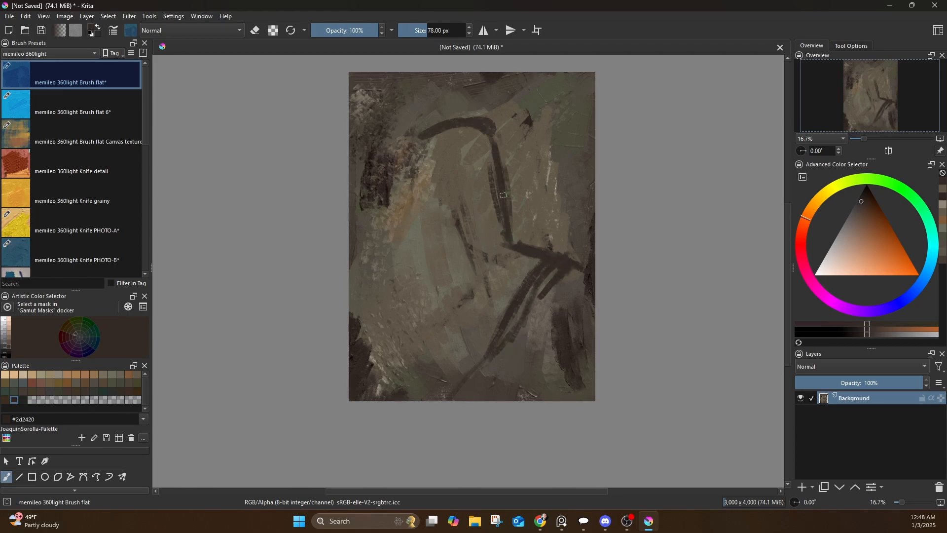
{"action": "mouse_move", "coordinate": [501, 262]}
{"action": "left_mouse_down"}
{"action": "mouse_move", "coordinate": [466, 277]}
{"action": "mouse_move", "coordinate": [403, 183]}
{"action": "mouse_move", "coordinate": [419, 129]}
{"action": "left_mouse_up"}
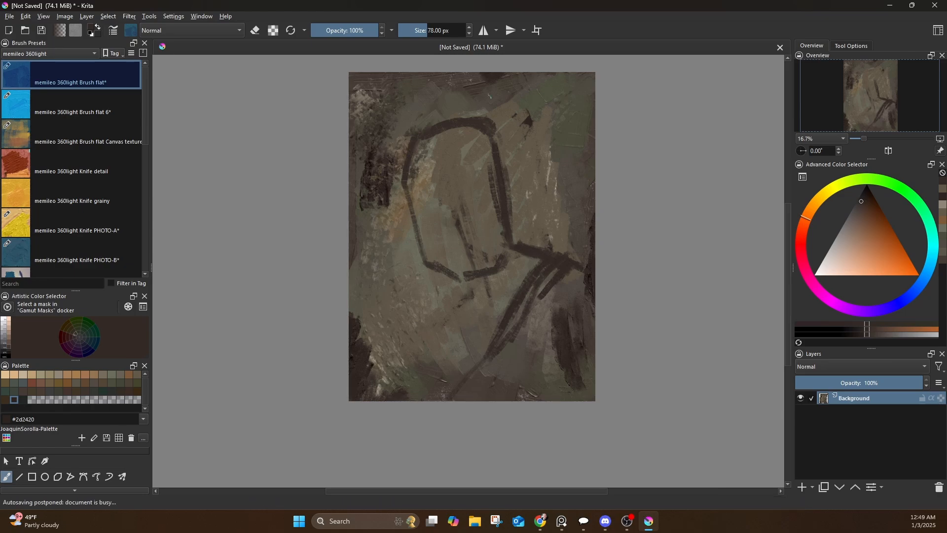
Block in the eyes, ears, nose and mouth in dark brown, and add neck lines with Brush flat at 68 px
{"action": "mouse_move", "coordinate": [450, 197]}
{"action": "left_mouse_down"}
{"action": "mouse_move", "coordinate": [428, 199]}
{"action": "mouse_move", "coordinate": [475, 187]}
{"action": "mouse_move", "coordinate": [476, 197]}
{"action": "left_mouse_up"}
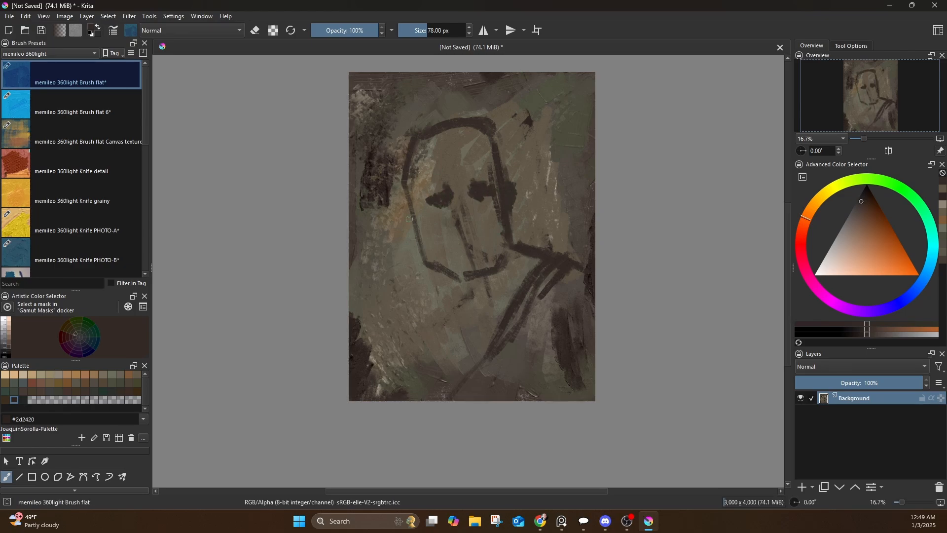
{"action": "mouse_move", "coordinate": [410, 219]}
{"action": "left_mouse_down"}
{"action": "mouse_move", "coordinate": [408, 231]}
{"action": "mouse_move", "coordinate": [479, 225]}
{"action": "mouse_move", "coordinate": [469, 244]}
{"action": "mouse_move", "coordinate": [491, 244]}
{"action": "mouse_move", "coordinate": [446, 294]}
{"action": "mouse_move", "coordinate": [441, 282]}
{"action": "left_mouse_up"}
{"action": "key", "text": "bracketleft"}
{"action": "key", "text": "bracketleft"}
{"action": "key", "text": "bracketleft"}
{"action": "key", "text": "bracketleft"}
{"action": "key", "text": "bracketright"}
{"action": "key", "text": "bracketright"}
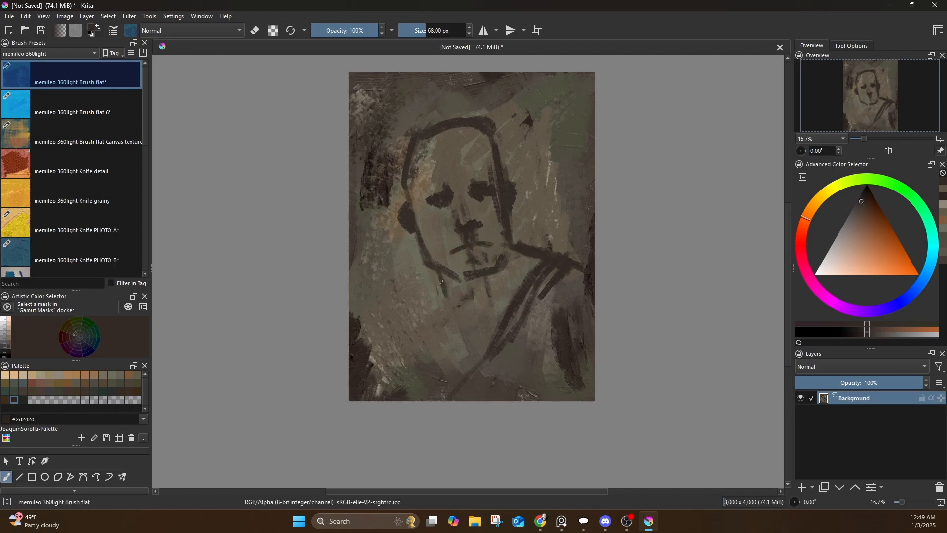
{"action": "left_click_drag", "start_coordinate": [527, 269], "coordinate": [518, 256]}
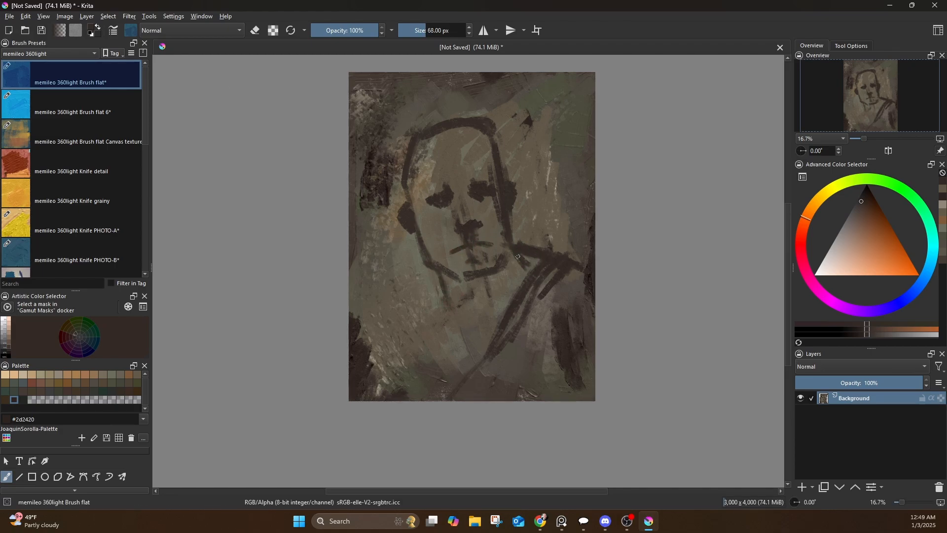
Cover the heavy shoulder and lapel lines with sampled greenish grey using an enlarged Brush flat
{"action": "left_click", "coordinate": [508, 282], "text": "ctrl"}
{"action": "key", "text": "bracketright"}
{"action": "key", "text": "bracketright"}
{"action": "key", "text": "bracketright"}
{"action": "key", "text": "bracketright"}
{"action": "key", "text": "bracketright"}
{"action": "key", "text": "bracketright"}
{"action": "key", "text": "bracketright"}
{"action": "key", "text": "bracketright"}
{"action": "key", "text": "bracketright"}
{"action": "key", "text": "bracketright"}
{"action": "left_click_drag", "start_coordinate": [578, 259], "coordinate": [545, 298]}
{"action": "left_click_drag", "start_coordinate": [532, 279], "coordinate": [474, 382]}
{"action": "mouse_move", "coordinate": [526, 242]}
{"action": "left_mouse_down"}
{"action": "mouse_move", "coordinate": [533, 293]}
{"action": "mouse_move", "coordinate": [515, 243]}
{"action": "mouse_move", "coordinate": [545, 300]}
{"action": "left_mouse_up"}
Redraw the neck, collar and shoulder lines in sampled dark brown, setting Brush flat to 103 px and resampling the olive-grey
{"action": "left_click", "coordinate": [499, 183], "text": "ctrl"}
{"action": "key", "text": "bracketleft"}
{"action": "key", "text": "bracketleft"}
{"action": "key", "text": "bracketleft"}
{"action": "key", "text": "bracketleft"}
{"action": "key", "text": "bracketleft"}
{"action": "key", "text": "bracketleft"}
{"action": "key", "text": "bracketleft"}
{"action": "key", "text": "bracketleft"}
{"action": "key", "text": "bracketleft"}
{"action": "key", "text": "bracketleft"}
{"action": "key", "text": "bracketleft"}
{"action": "key", "text": "bracketright"}
{"action": "key", "text": "bracketright"}
{"action": "key", "text": "bracketright"}
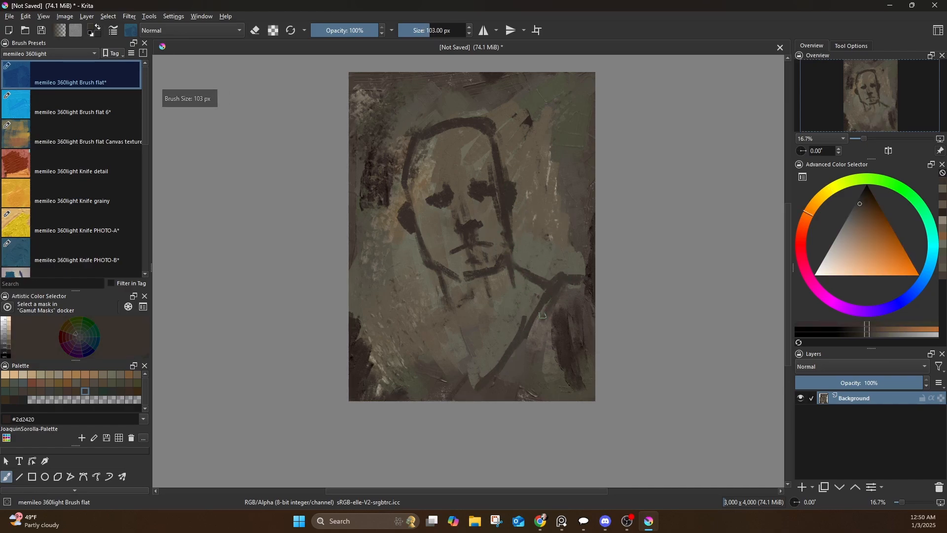
{"action": "left_click", "coordinate": [430, 274], "text": "ctrl"}
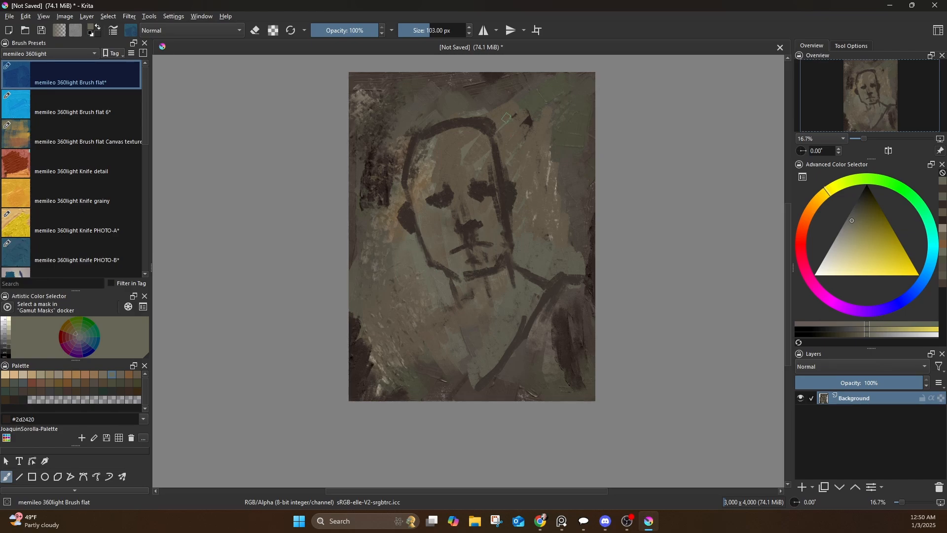
Paint light hair around the crown and temples and a pale shirt collar in #c1b296
{"action": "left_click", "coordinate": [23, 374]}
{"action": "mouse_move", "coordinate": [422, 143]}
{"action": "left_mouse_down"}
{"action": "mouse_move", "coordinate": [401, 183]}
{"action": "mouse_move", "coordinate": [450, 119]}
{"action": "mouse_move", "coordinate": [492, 141]}
{"action": "mouse_move", "coordinate": [501, 175]}
{"action": "left_mouse_up"}
{"action": "key", "text": "x"}
{"action": "key", "text": "x"}
{"action": "mouse_move", "coordinate": [529, 263]}
{"action": "left_mouse_down"}
{"action": "mouse_move", "coordinate": [515, 270]}
{"action": "mouse_move", "coordinate": [505, 325]}
{"action": "mouse_move", "coordinate": [543, 293]}
{"action": "mouse_move", "coordinate": [522, 276]}
{"action": "left_mouse_up"}
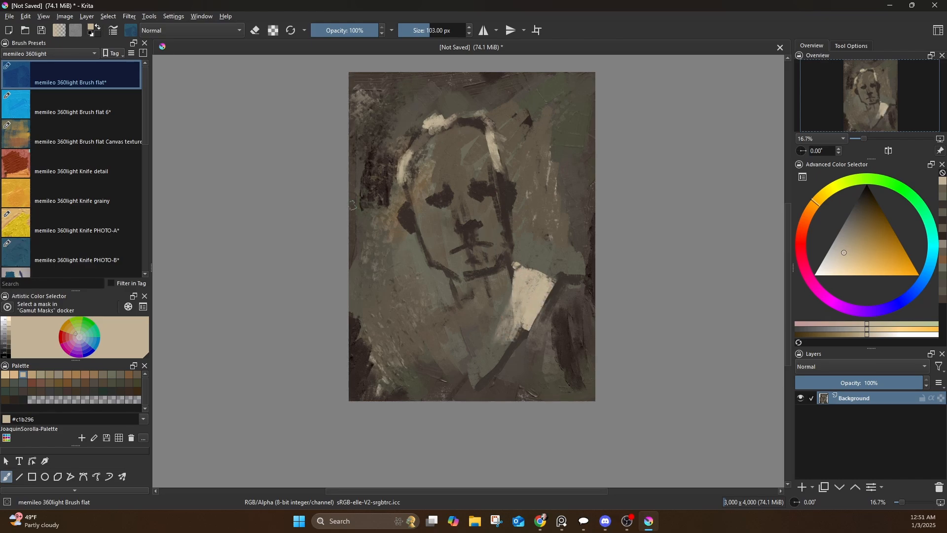
Add warm brown #a8815a strokes to the brows and forehead with Brush flat at 126 px
{"action": "left_click", "coordinate": [67, 375]}
{"action": "key", "text": "bracketright"}
{"action": "key", "text": "bracketright"}
{"action": "key", "text": "bracketright"}
{"action": "left_click_drag", "start_coordinate": [471, 173], "coordinate": [489, 173]}
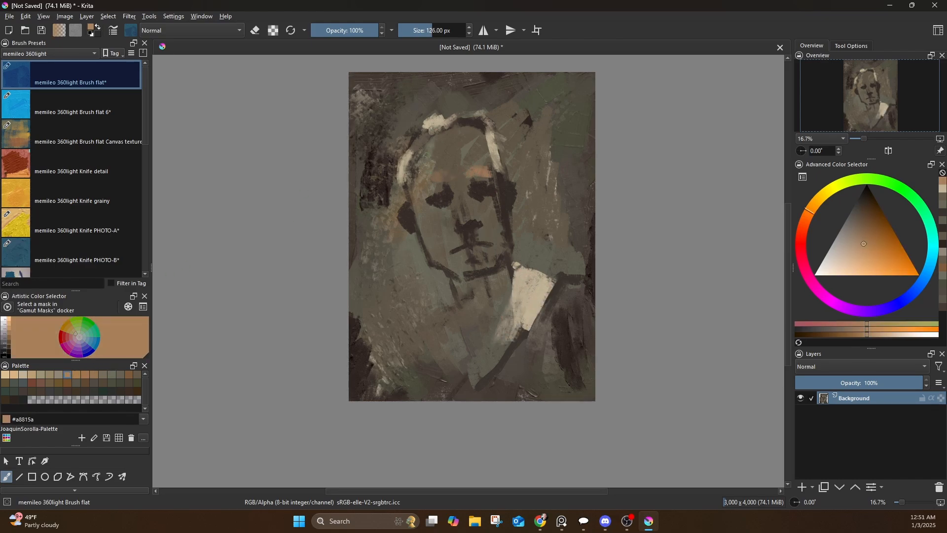
{"action": "mouse_move", "coordinate": [434, 155]}
{"action": "left_mouse_down"}
{"action": "mouse_move", "coordinate": [481, 135]}
{"action": "mouse_move", "coordinate": [431, 132]}
{"action": "left_mouse_up"}
Highlight the upper edge of the collar with the light cream palette colour and a smaller Brush flat
{"action": "left_click", "coordinate": [6, 376]}
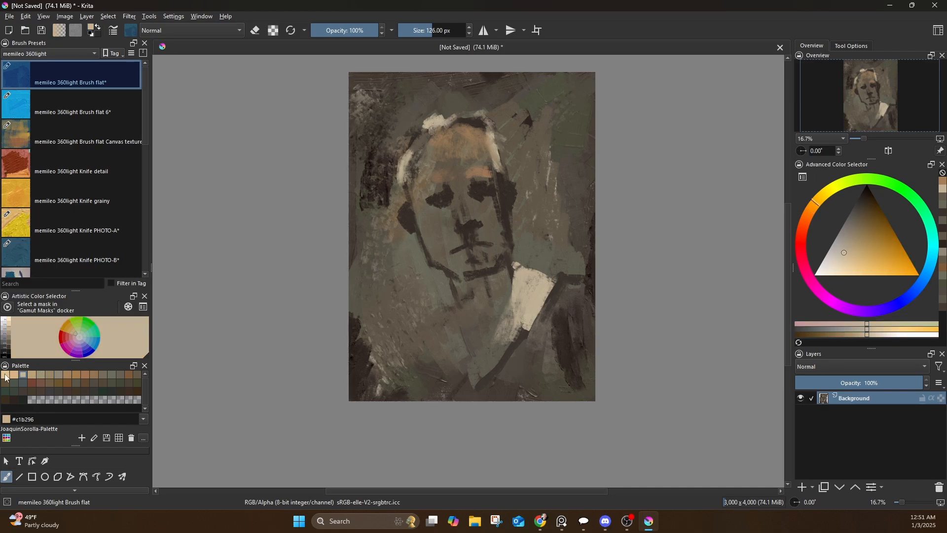
{"action": "left_click", "coordinate": [5, 374]}
{"action": "key", "text": "bracketleft"}
{"action": "key", "text": "bracketleft"}
{"action": "key", "text": "bracketleft"}
{"action": "key", "text": "bracketleft"}
{"action": "key", "text": "bracketleft"}
{"action": "key", "text": "bracketleft"}
{"action": "key", "text": "bracketleft"}
{"action": "left_click_drag", "start_coordinate": [529, 276], "coordinate": [550, 283]}
Block in the coat beside the collar in brown #423524 with Brush flat at 135 px
{"action": "key", "text": "bracketright"}
{"action": "key", "text": "bracketright"}
{"action": "key", "text": "bracketright"}
{"action": "left_click", "coordinate": [76, 391]}
{"action": "key", "text": "bracketright"}
{"action": "key", "text": "bracketright"}
{"action": "key", "text": "bracketright"}
{"action": "key", "text": "bracketright"}
{"action": "key", "text": "bracketright"}
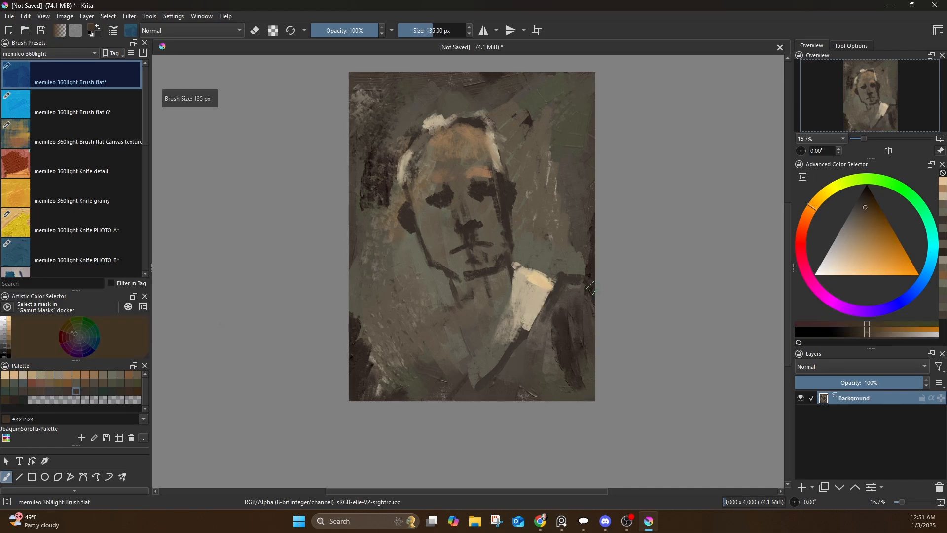
{"action": "mouse_move", "coordinate": [548, 316]}
{"action": "left_mouse_down"}
{"action": "mouse_move", "coordinate": [505, 377]}
{"action": "mouse_move", "coordinate": [546, 375]}
{"action": "mouse_move", "coordinate": [563, 347]}
{"action": "left_mouse_up"}
Darken the coat with broad strokes of #2d2420 and #222523 using Brush flat at 215 px
{"action": "key", "text": "bracketright"}
{"action": "key", "text": "bracketright"}
{"action": "key", "text": "bracketright"}
{"action": "key", "text": "bracketright"}
{"action": "key", "text": "bracketright"}
{"action": "key", "text": "bracketright"}
{"action": "key", "text": "bracketright"}
{"action": "left_click", "coordinate": [13, 400]}
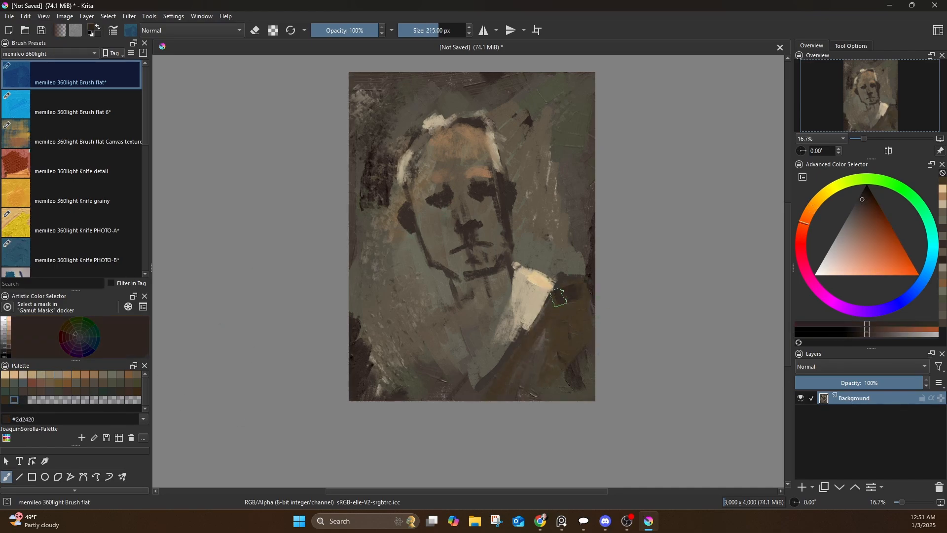
{"action": "left_click_drag", "start_coordinate": [559, 297], "coordinate": [496, 397]}
{"action": "mouse_move", "coordinate": [586, 303]}
{"action": "left_mouse_down"}
{"action": "mouse_move", "coordinate": [595, 376]}
{"action": "mouse_move", "coordinate": [522, 341]}
{"action": "mouse_move", "coordinate": [593, 347]}
{"action": "mouse_move", "coordinate": [554, 311]}
{"action": "mouse_move", "coordinate": [524, 365]}
{"action": "left_mouse_up"}
{"action": "left_click", "coordinate": [23, 399]}
Shade the neck below the chin in sampled dark brown, and mark the cheek fold with Brush flat at 90 px
{"action": "left_click", "coordinate": [498, 266], "text": "ctrl"}
{"action": "left_click_drag", "start_coordinate": [459, 285], "coordinate": [478, 310]}
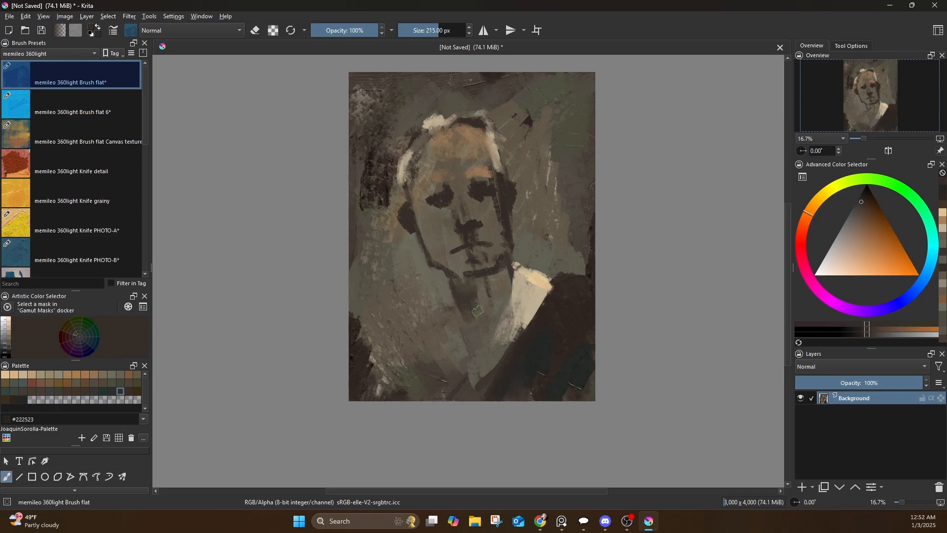
{"action": "key", "text": "bracketleft"}
{"action": "key", "text": "bracketleft"}
{"action": "key", "text": "bracketleft"}
{"action": "key", "text": "bracketleft"}
{"action": "key", "text": "bracketleft"}
{"action": "key", "text": "bracketleft"}
{"action": "key", "text": "bracketleft"}
{"action": "key", "text": "bracketleft"}
{"action": "key", "text": "bracketleft"}
{"action": "key", "text": "bracketleft"}
{"action": "key", "text": "bracketleft"}
{"action": "key", "text": "bracketleft"}
{"action": "key", "text": "bracketleft"}
{"action": "key", "text": "bracketleft"}
{"action": "key", "text": "bracketleft"}
{"action": "key", "text": "bracketleft"}
{"action": "key", "text": "bracketleft"}
{"action": "mouse_move", "coordinate": [440, 221]}
{"action": "left_mouse_down"}
{"action": "mouse_move", "coordinate": [434, 251]}
{"action": "mouse_move", "coordinate": [442, 220]}
{"action": "left_mouse_up"}
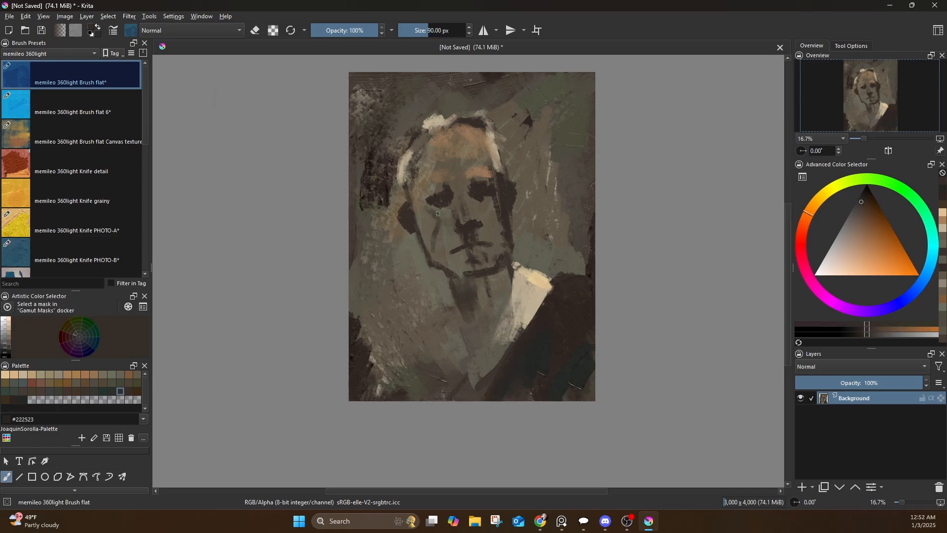
Extend the light hair down the left temple and reshape the dark ear below it with Brush flat at 84 px
{"action": "key", "text": "bracketright"}
{"action": "key", "text": "bracketright"}
{"action": "key", "text": "bracketright"}
{"action": "left_click", "coordinate": [41, 375]}
{"action": "left_click_drag", "start_coordinate": [414, 155], "coordinate": [404, 194]}
{"action": "left_click", "coordinate": [406, 213], "text": "ctrl"}
{"action": "left_click_drag", "start_coordinate": [406, 192], "coordinate": [396, 208]}
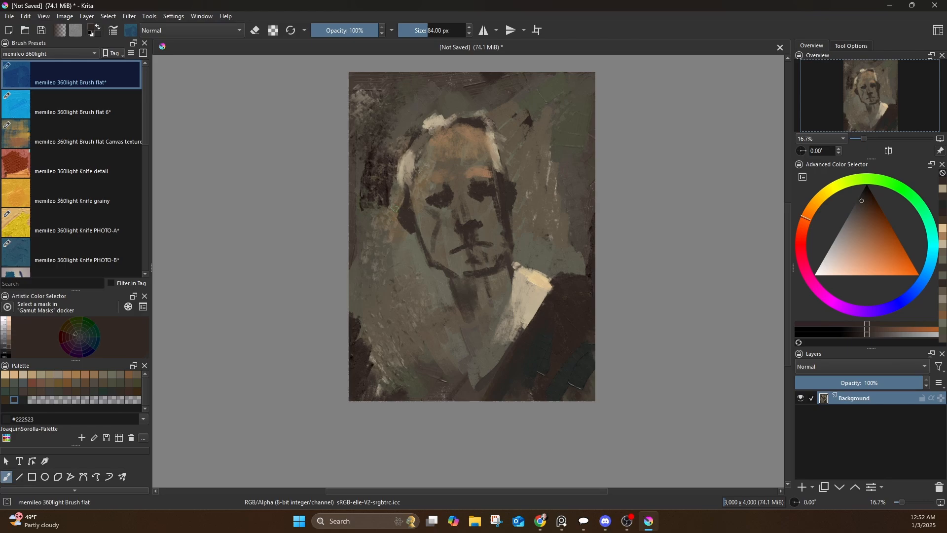
Add light hair tufts beside the right ear and along the top of the head using tones sampled from the canvas
{"action": "left_click", "coordinate": [502, 167], "text": "ctrl"}
{"action": "left_click_drag", "start_coordinate": [505, 177], "coordinate": [516, 186]}
{"action": "left_click", "coordinate": [468, 109], "text": "ctrl"}
{"action": "mouse_move", "coordinate": [458, 117]}
{"action": "left_mouse_down"}
{"action": "mouse_move", "coordinate": [484, 111]}
{"action": "mouse_move", "coordinate": [489, 132]}
{"action": "mouse_move", "coordinate": [471, 120]}
{"action": "mouse_move", "coordinate": [433, 122]}
{"action": "mouse_move", "coordinate": [413, 144]}
{"action": "left_mouse_up"}
{"action": "left_click", "coordinate": [489, 123], "text": "ctrl"}
{"action": "left_click", "coordinate": [431, 130], "text": "ctrl"}
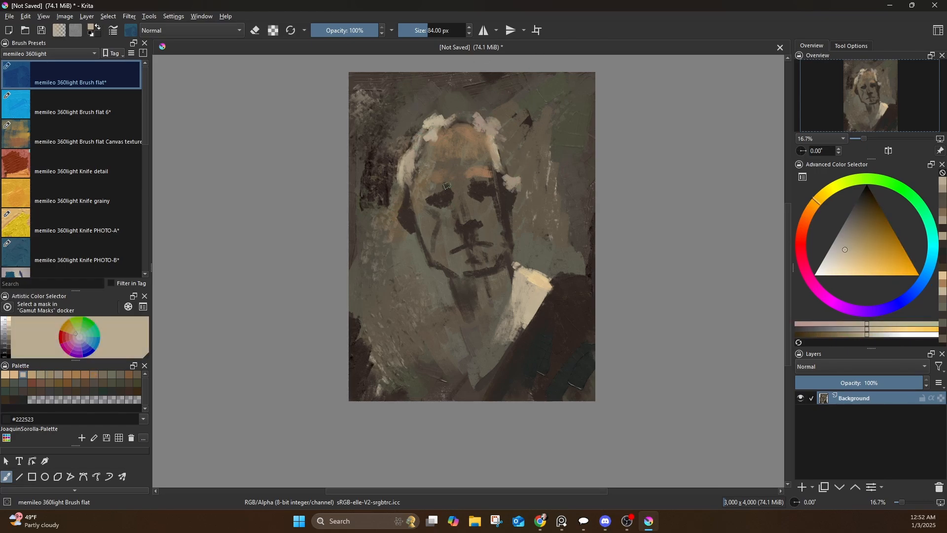
Paint #9c9476 highlights on the forehead and define the hairline with tones sampled from the hair
{"action": "left_click", "coordinate": [41, 375]}
{"action": "mouse_move", "coordinate": [470, 143]}
{"action": "left_mouse_down"}
{"action": "mouse_move", "coordinate": [458, 156]}
{"action": "mouse_move", "coordinate": [466, 166]}
{"action": "left_mouse_up"}
{"action": "left_click", "coordinate": [495, 165], "text": "ctrl"}
{"action": "left_click", "coordinate": [461, 122], "text": "ctrl"}
{"action": "left_click_drag", "start_coordinate": [428, 135], "coordinate": [419, 151]}
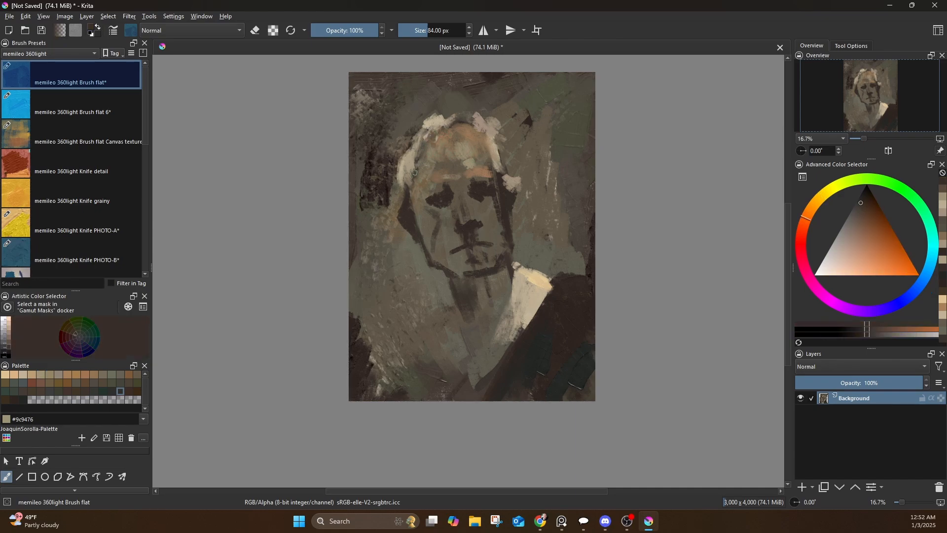
Dab a light tuft above the left ear and warm the area under the right brow with sampled brown
{"action": "left_click", "coordinate": [408, 219], "text": "ctrl"}
{"action": "left_click", "coordinate": [406, 206], "text": "ctrl"}
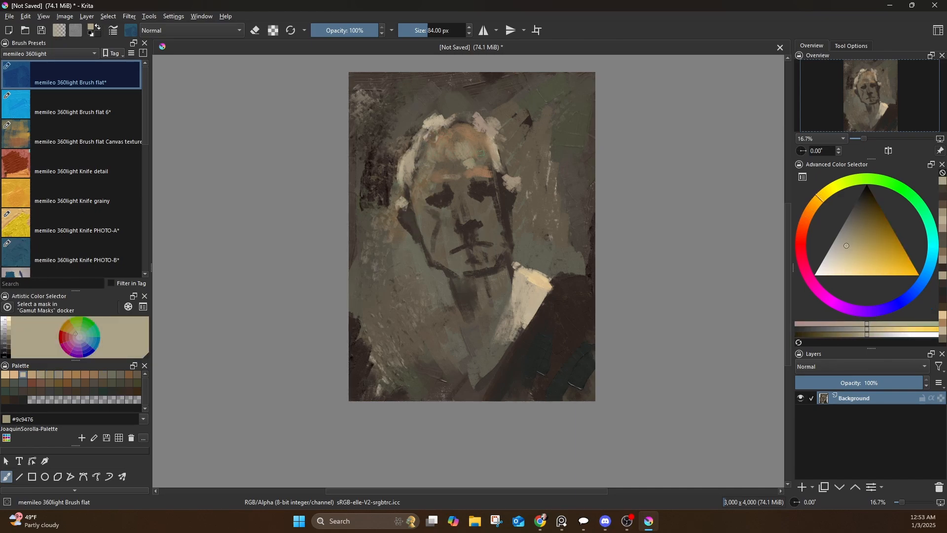
{"action": "left_click", "coordinate": [485, 174], "text": "ctrl"}
{"action": "left_click_drag", "start_coordinate": [478, 180], "coordinate": [485, 183]}
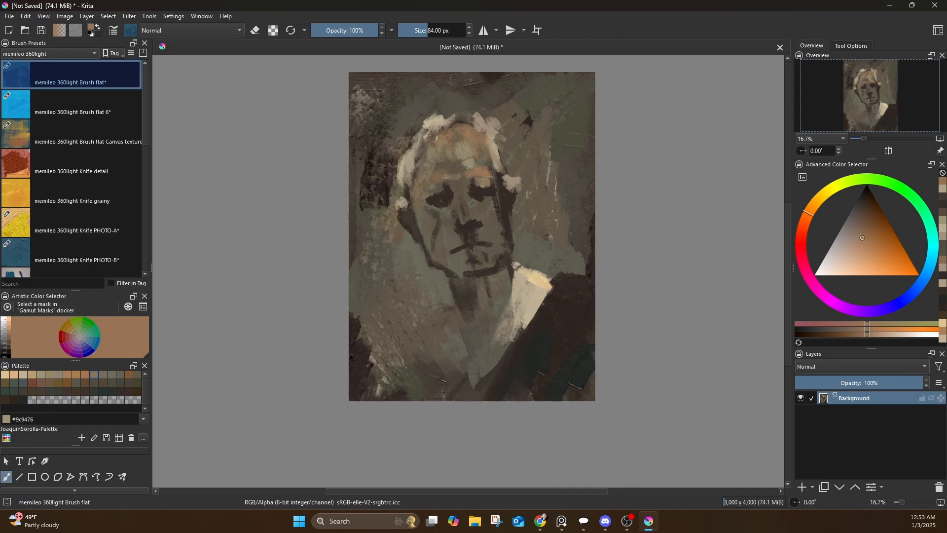
Refine the nose and mouth, soften the chin, and deepen the neck shadow using colours sampled from the face
{"action": "left_click", "coordinate": [466, 224], "text": "ctrl"}
{"action": "left_click", "coordinate": [478, 232], "text": "ctrl"}
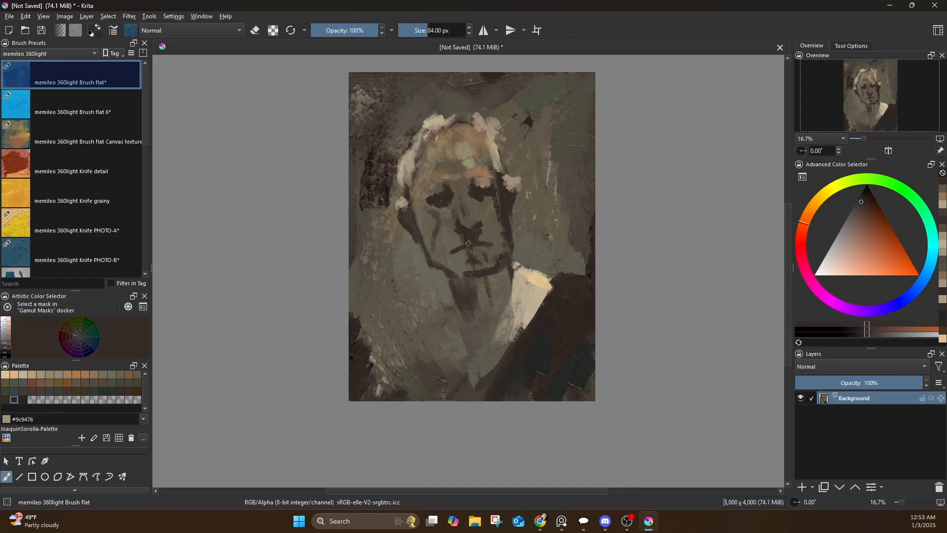
{"action": "left_click", "coordinate": [464, 265], "text": "ctrl"}
{"action": "mouse_move", "coordinate": [473, 282]}
{"action": "left_mouse_down"}
{"action": "mouse_move", "coordinate": [495, 277]}
{"action": "mouse_move", "coordinate": [486, 269]}
{"action": "left_mouse_up"}
{"action": "left_click", "coordinate": [486, 277], "text": "ctrl"}
{"action": "mouse_move", "coordinate": [476, 282]}
{"action": "left_mouse_down"}
{"action": "mouse_move", "coordinate": [490, 275]}
{"action": "mouse_move", "coordinate": [480, 295]}
{"action": "left_mouse_up"}
Reshape both eye sockets with greys and dark browns sampled around the eyes
{"action": "left_click", "coordinate": [443, 209], "text": "ctrl"}
{"action": "mouse_move", "coordinate": [444, 204]}
{"action": "left_mouse_down"}
{"action": "mouse_move", "coordinate": [444, 195]}
{"action": "mouse_move", "coordinate": [477, 194]}
{"action": "left_mouse_up"}
{"action": "left_click", "coordinate": [438, 199], "text": "ctrl"}
{"action": "left_click", "coordinate": [439, 188], "text": "ctrl"}
{"action": "left_click", "coordinate": [487, 211], "text": "ctrl"}
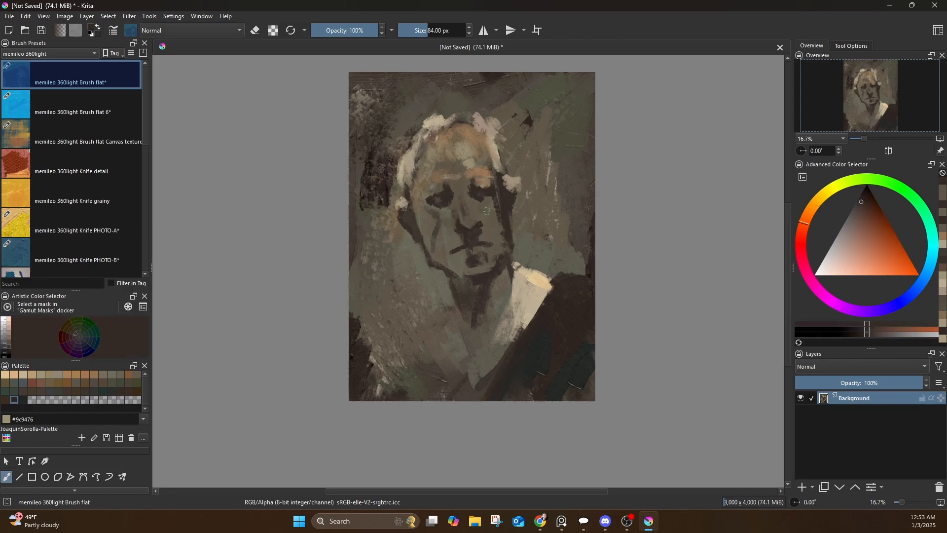
Rework the hairline above the right temple with tones sampled from the hair and forehead
{"action": "left_click", "coordinate": [499, 120], "text": "ctrl"}
{"action": "left_click", "coordinate": [494, 127], "text": "ctrl"}
{"action": "left_click", "coordinate": [495, 177], "text": "ctrl"}
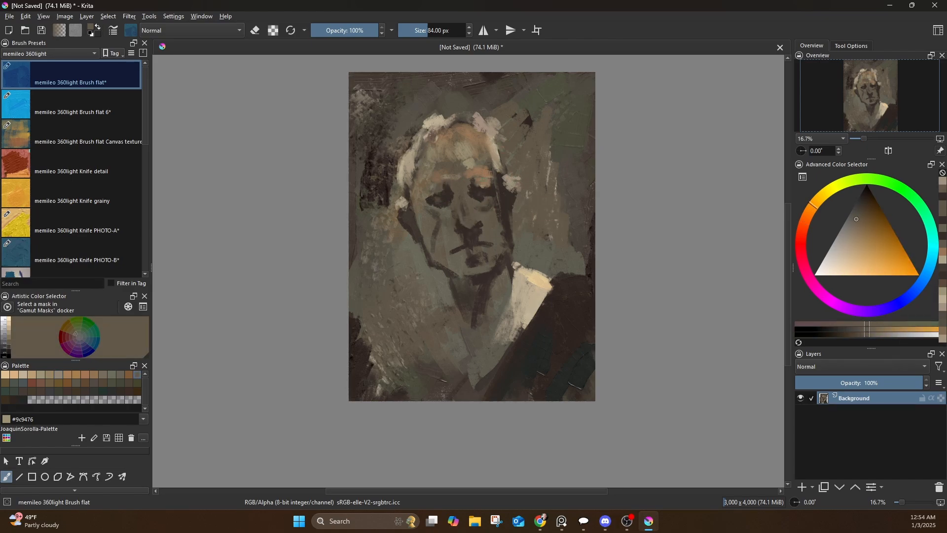
{"action": "mouse_move", "coordinate": [492, 142]}
{"action": "left_mouse_down"}
{"action": "mouse_move", "coordinate": [492, 161]}
{"action": "mouse_move", "coordinate": [469, 129]}
{"action": "mouse_move", "coordinate": [478, 122]}
{"action": "left_mouse_up"}
{"action": "left_click", "coordinate": [467, 120], "text": "ctrl"}
{"action": "left_click", "coordinate": [441, 121], "text": "ctrl"}
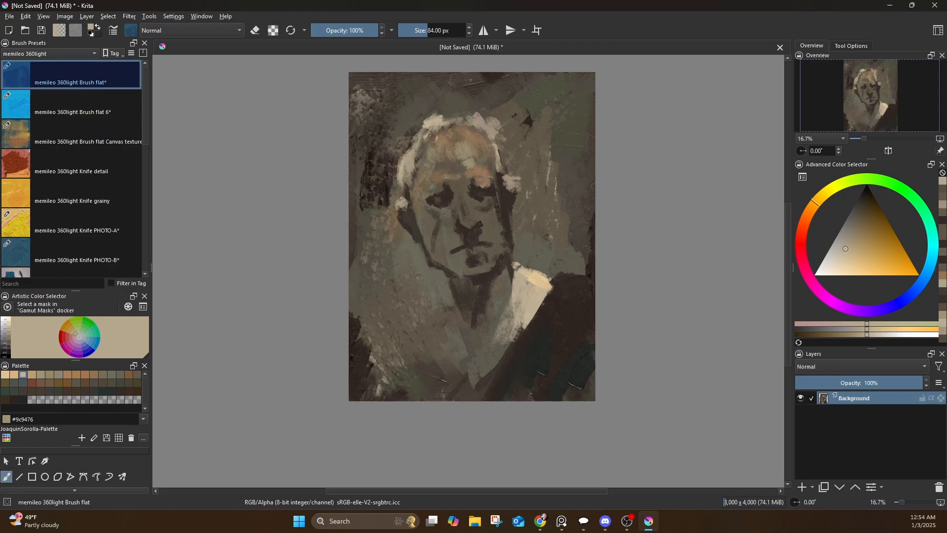
Add lighter accents around the eyes, nose and right cheek using colours sampled from the face
{"action": "left_click", "coordinate": [436, 183], "text": "ctrl"}
{"action": "mouse_move", "coordinate": [435, 192]}
{"action": "left_mouse_down"}
{"action": "mouse_move", "coordinate": [434, 138]}
{"action": "mouse_move", "coordinate": [425, 188]}
{"action": "mouse_move", "coordinate": [450, 166]}
{"action": "mouse_move", "coordinate": [490, 206]}
{"action": "left_mouse_up"}
{"action": "left_click", "coordinate": [413, 154], "text": "ctrl"}
{"action": "left_click", "coordinate": [478, 191], "text": "ctrl"}
{"action": "left_click", "coordinate": [488, 212], "text": "ctrl"}
{"action": "left_click", "coordinate": [485, 209], "text": "ctrl"}
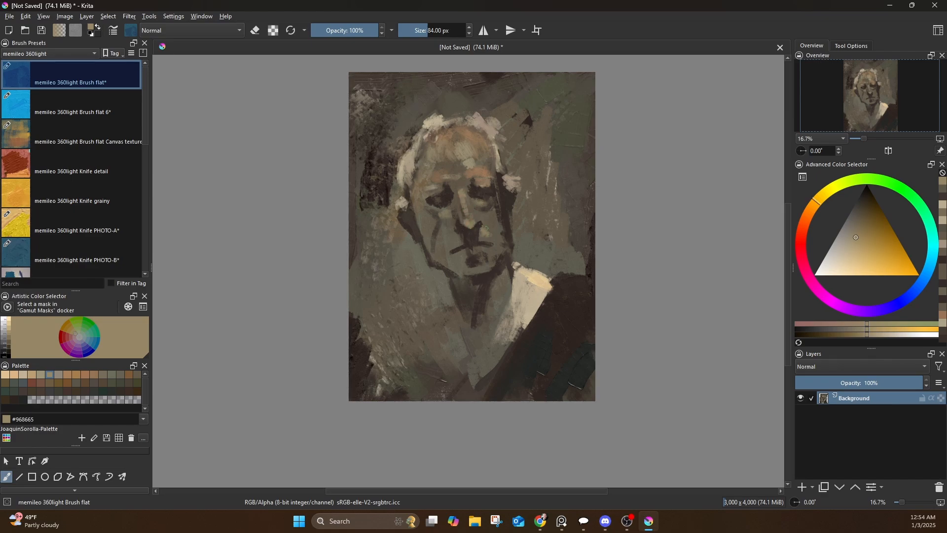
Refine the right edge of the face from temple to jaw with sampled cheek tones
{"action": "left_click", "coordinate": [500, 220], "text": "ctrl"}
{"action": "mouse_move", "coordinate": [494, 204]}
{"action": "left_mouse_down"}
{"action": "mouse_move", "coordinate": [503, 215]}
{"action": "mouse_move", "coordinate": [502, 177]}
{"action": "left_mouse_up"}
{"action": "left_click", "coordinate": [499, 215], "text": "ctrl"}
{"action": "left_click_drag", "start_coordinate": [499, 175], "coordinate": [503, 239]}
Soften the left jaw edge with a sampled tone and paint the left collar in a light colour sampled from the shirt
{"action": "left_click", "coordinate": [419, 255], "text": "ctrl"}
{"action": "left_click_drag", "start_coordinate": [420, 251], "coordinate": [433, 258]}
{"action": "left_click", "coordinate": [428, 241], "text": "ctrl"}
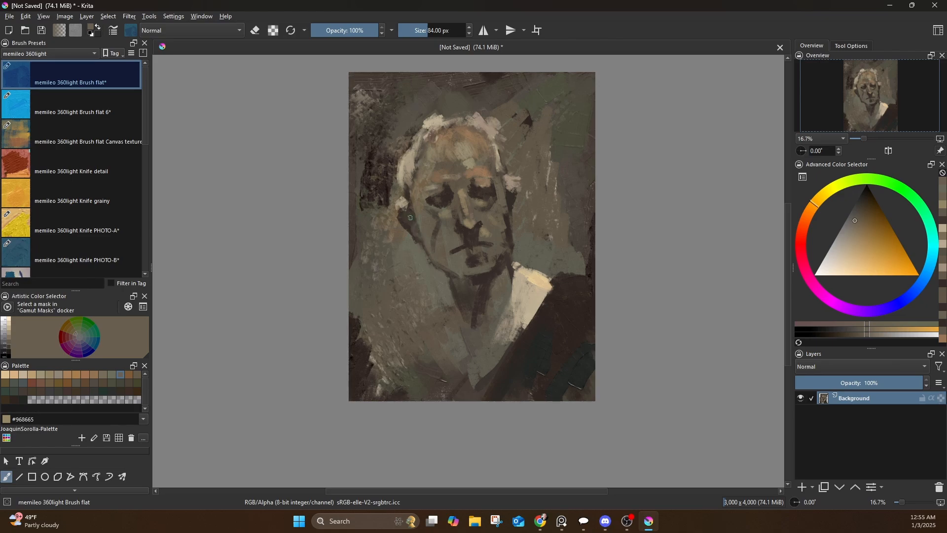
{"action": "left_click", "coordinate": [517, 310], "text": "ctrl"}
{"action": "left_click_drag", "start_coordinate": [423, 339], "coordinate": [461, 306]}
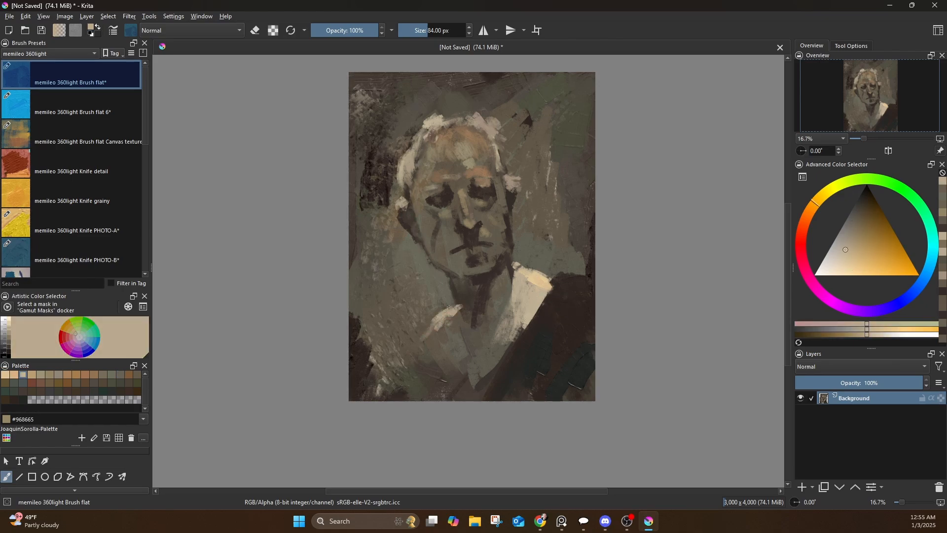
Paint broad #585547 strokes across the dark coat with memileo 360light Brush flat 6 at 281 px
{"action": "left_click", "coordinate": [23, 399]}
{"action": "left_click", "coordinate": [76, 383]}
{"action": "key", "text": "bracketright"}
{"action": "key", "text": "bracketright"}
{"action": "key", "text": "bracketright"}
{"action": "key", "text": "bracketright"}
{"action": "key", "text": "slash"}
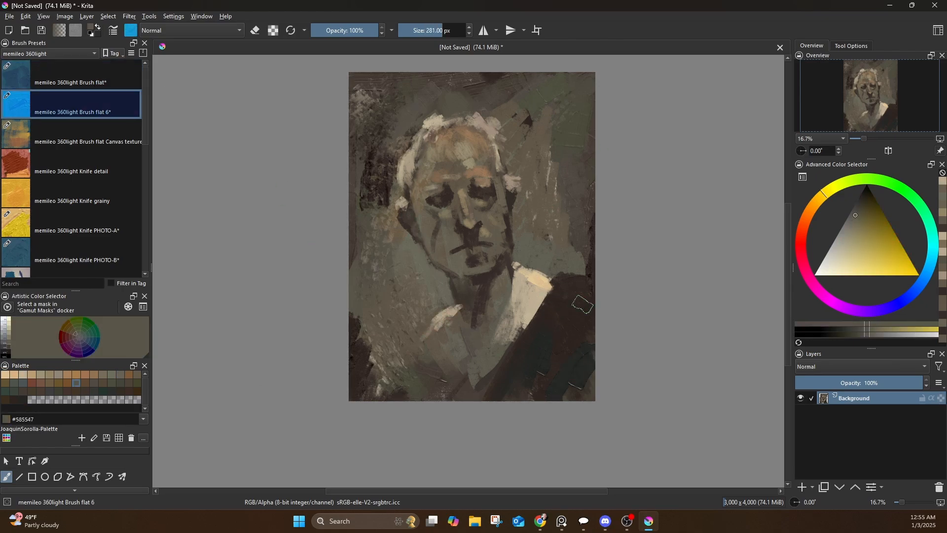
{"action": "left_click_drag", "start_coordinate": [580, 304], "coordinate": [534, 369]}
{"action": "left_click_drag", "start_coordinate": [584, 307], "coordinate": [571, 367]}
Lighten the background beside the left cheek, jaw and neck with broad #908776 strokes using a smaller brush
{"action": "left_click", "coordinate": [58, 374]}
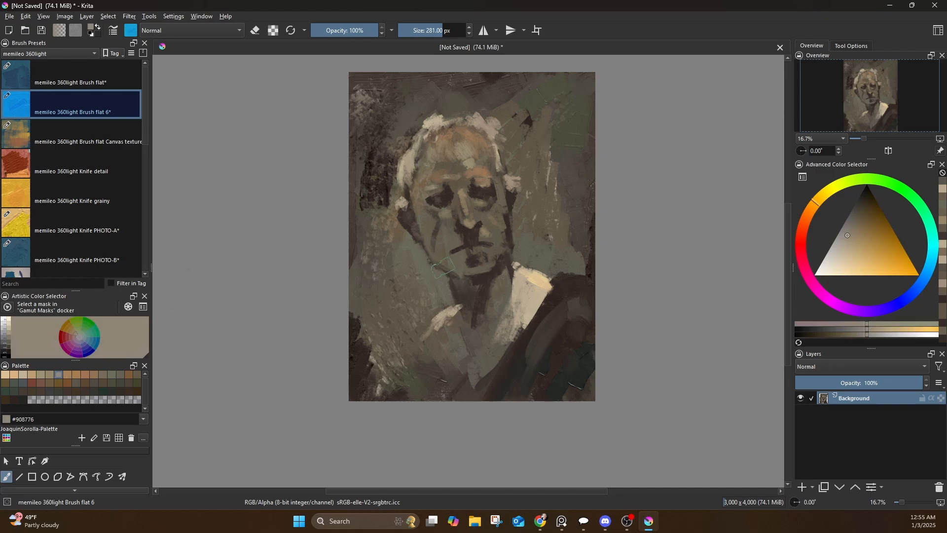
{"action": "key", "text": "bracketleft"}
{"action": "key", "text": "bracketleft"}
{"action": "key", "text": "bracketleft"}
{"action": "mouse_move", "coordinate": [417, 250]}
{"action": "left_mouse_down"}
{"action": "mouse_move", "coordinate": [447, 285]}
{"action": "mouse_move", "coordinate": [388, 217]}
{"action": "left_mouse_up"}
{"action": "key", "text": "bracketright"}
{"action": "left_click_drag", "start_coordinate": [409, 269], "coordinate": [365, 232]}
{"action": "left_click_drag", "start_coordinate": [441, 291], "coordinate": [415, 325]}
{"action": "left_click_drag", "start_coordinate": [418, 273], "coordinate": [411, 297]}
Reduce the brush to 176 px and repaint the background beside the right cheek and the hair at the right temple
{"action": "key", "text": "bracketleft"}
{"action": "left_click", "coordinate": [516, 210], "text": "ctrl"}
{"action": "mouse_move", "coordinate": [521, 248]}
{"action": "left_mouse_down"}
{"action": "mouse_move", "coordinate": [509, 203]}
{"action": "mouse_move", "coordinate": [519, 212]}
{"action": "left_mouse_up"}
{"action": "left_click", "coordinate": [520, 210], "text": "ctrl"}
{"action": "left_click", "coordinate": [500, 151], "text": "ctrl"}
{"action": "left_click_drag", "start_coordinate": [499, 146], "coordinate": [506, 168]}
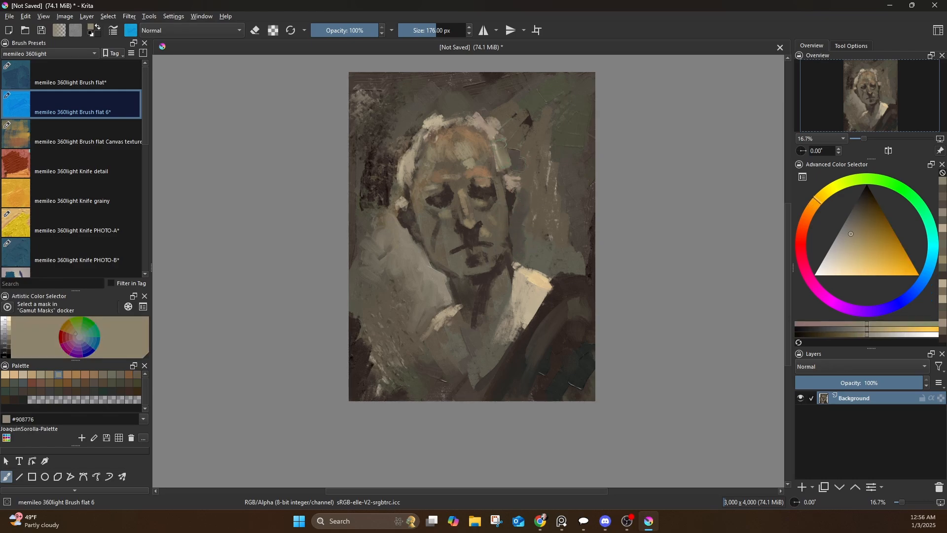
Cover the background to the right of the head with brown and grey strokes sampled from the surrounding area
{"action": "left_click", "coordinate": [517, 148], "text": "ctrl"}
{"action": "mouse_move", "coordinate": [511, 119]}
{"action": "left_mouse_down"}
{"action": "mouse_move", "coordinate": [508, 145]}
{"action": "mouse_move", "coordinate": [543, 142]}
{"action": "left_mouse_up"}
{"action": "left_click", "coordinate": [528, 120], "text": "ctrl"}
{"action": "mouse_move", "coordinate": [510, 167]}
{"action": "left_mouse_down"}
{"action": "mouse_move", "coordinate": [531, 156]}
{"action": "mouse_move", "coordinate": [547, 169]}
{"action": "left_mouse_up"}
{"action": "mouse_move", "coordinate": [532, 194]}
{"action": "left_mouse_down"}
{"action": "mouse_move", "coordinate": [518, 229]}
{"action": "mouse_move", "coordinate": [526, 190]}
{"action": "left_mouse_up"}
{"action": "left_click", "coordinate": [516, 217], "text": "ctrl"}
{"action": "left_click_drag", "start_coordinate": [543, 188], "coordinate": [564, 201]}
Rework the area around the nose and mouth with tones sampled from the face
{"action": "left_click", "coordinate": [485, 231], "text": "ctrl"}
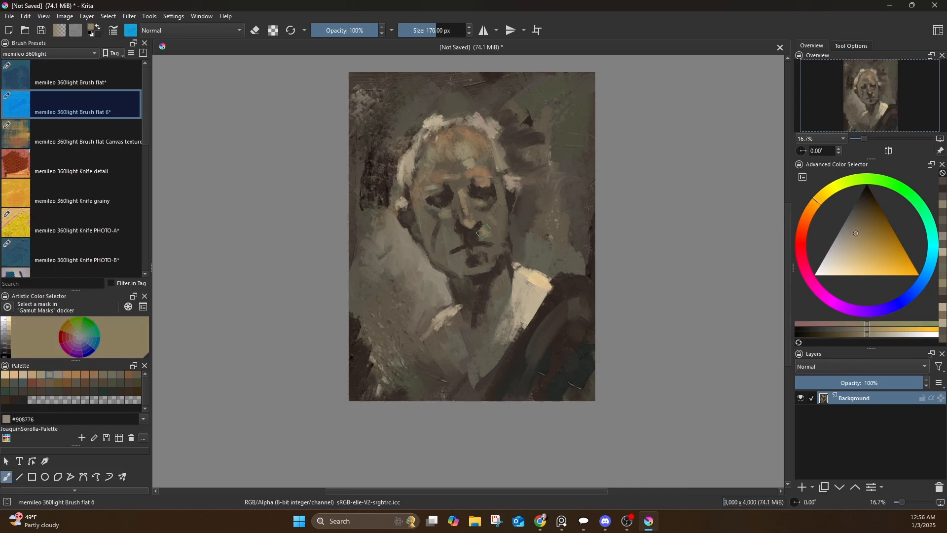
{"action": "left_click_drag", "start_coordinate": [459, 225], "coordinate": [474, 246]}
{"action": "left_click", "coordinate": [474, 231], "text": "ctrl"}
{"action": "left_click", "coordinate": [435, 232], "text": "ctrl"}
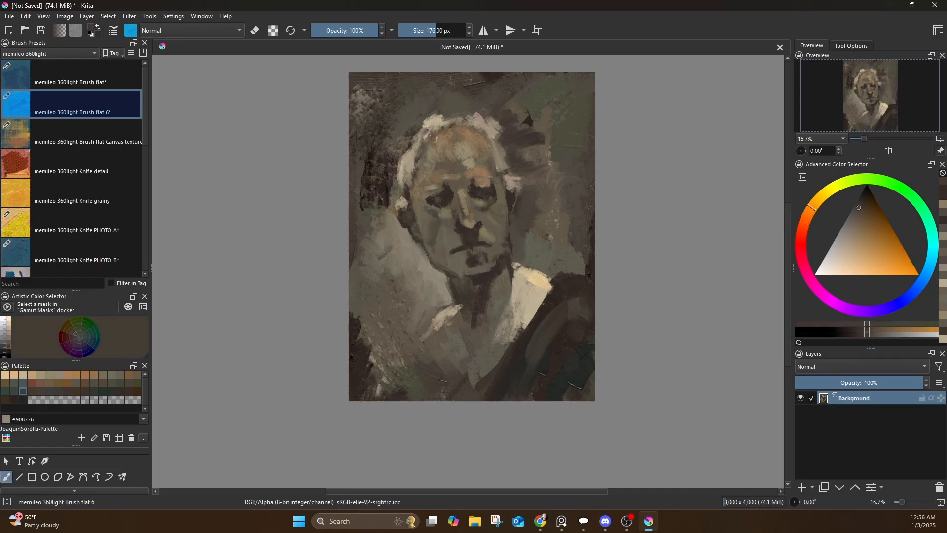
Sample the light tone near the shirt collar, reduce the brush to 55 px and dab a highlight on the nose
{"action": "left_click", "coordinate": [526, 305], "text": "ctrl"}
{"action": "key", "text": "bracketleft"}
{"action": "key", "text": "bracketleft"}
{"action": "key", "text": "bracketleft"}
{"action": "key", "text": "bracketleft"}
{"action": "key", "text": "bracketleft"}
{"action": "key", "text": "bracketleft"}
{"action": "key", "text": "bracketleft"}
{"action": "key", "text": "bracketleft"}
{"action": "key", "text": "bracketleft"}
{"action": "key", "text": "bracketleft"}
{"action": "key", "text": "bracketleft"}
{"action": "key", "text": "bracketleft"}
{"action": "key", "text": "bracketleft"}
{"action": "key", "text": "bracketleft"}
{"action": "key", "text": "bracketleft"}
{"action": "key", "text": "bracketleft"}
{"action": "key", "text": "bracketleft"}
{"action": "left_click", "coordinate": [476, 217]}
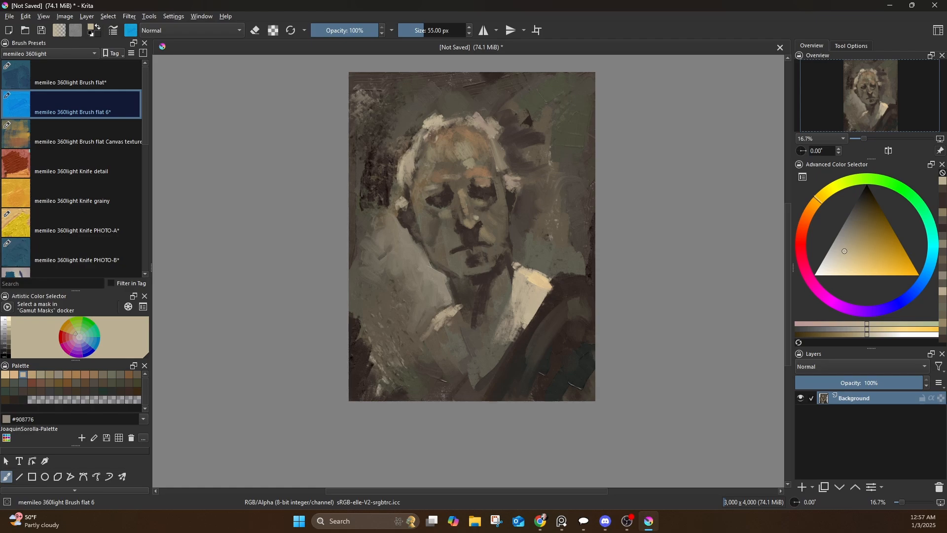
Refine the shadows around the eyes, nose and cheek with dark and mid tones sampled from the face
{"action": "left_click", "coordinate": [453, 189], "text": "ctrl"}
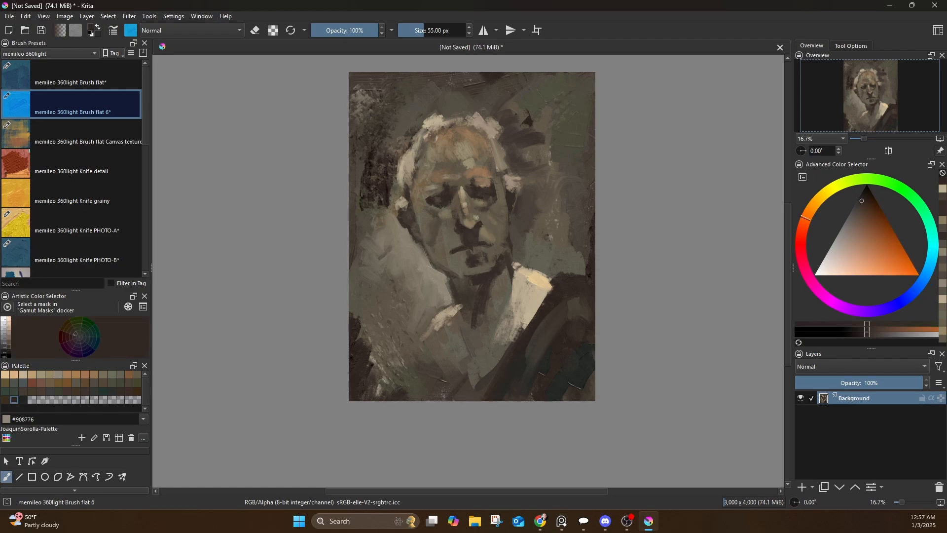
{"action": "left_click", "coordinate": [460, 222], "text": "ctrl"}
{"action": "left_click", "coordinate": [442, 221], "text": "ctrl"}
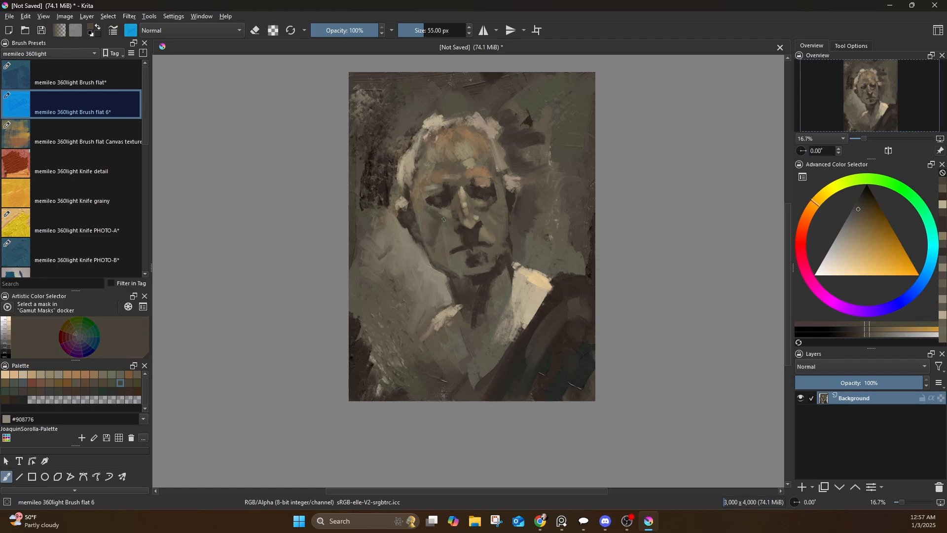
{"action": "left_click", "coordinate": [434, 205], "text": "ctrl"}
{"action": "left_click", "coordinate": [442, 200], "text": "ctrl"}
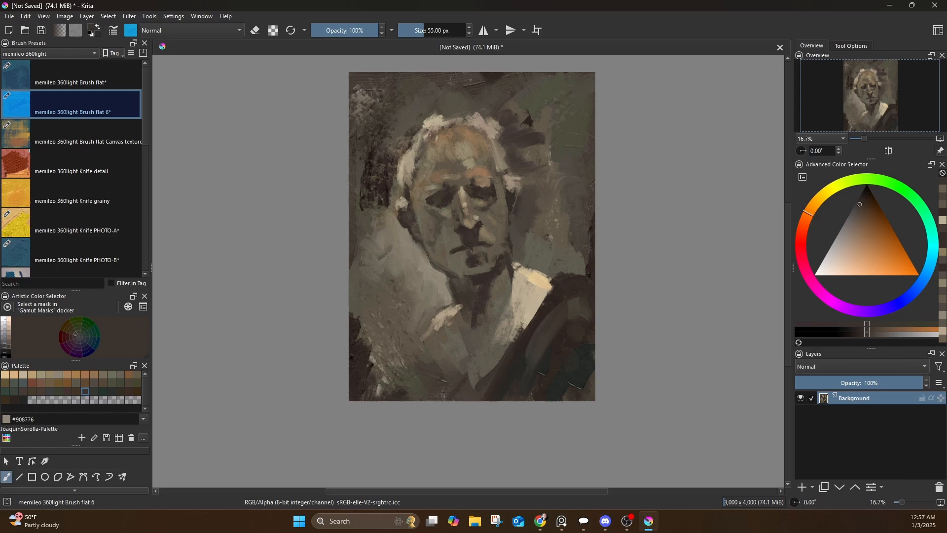
{"action": "left_click", "coordinate": [485, 182], "text": "ctrl"}
{"action": "left_click", "coordinate": [486, 190], "text": "ctrl"}
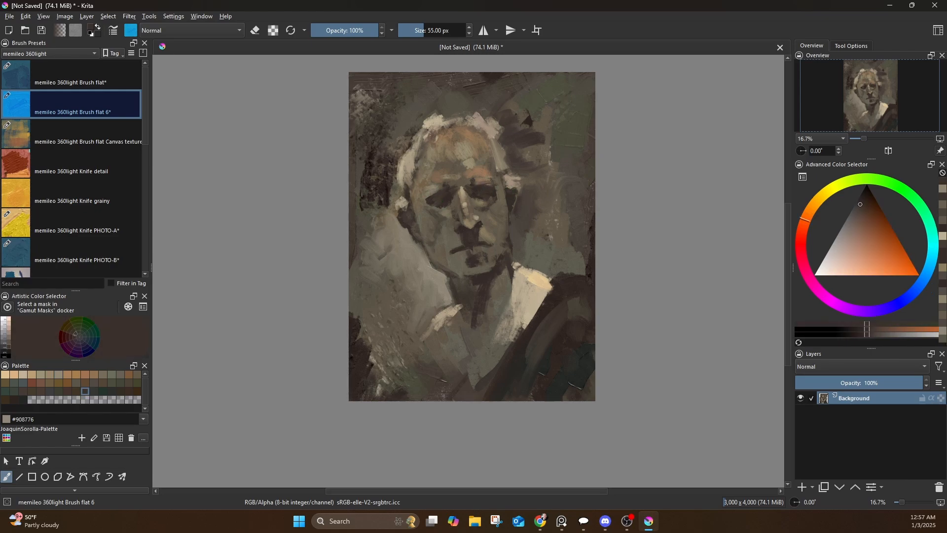
Paint light #e0c292 strokes into the side hair and rework its edges with sampled darker tones
{"action": "left_click", "coordinate": [6, 375]}
{"action": "left_click_drag", "start_coordinate": [514, 187], "coordinate": [511, 179]}
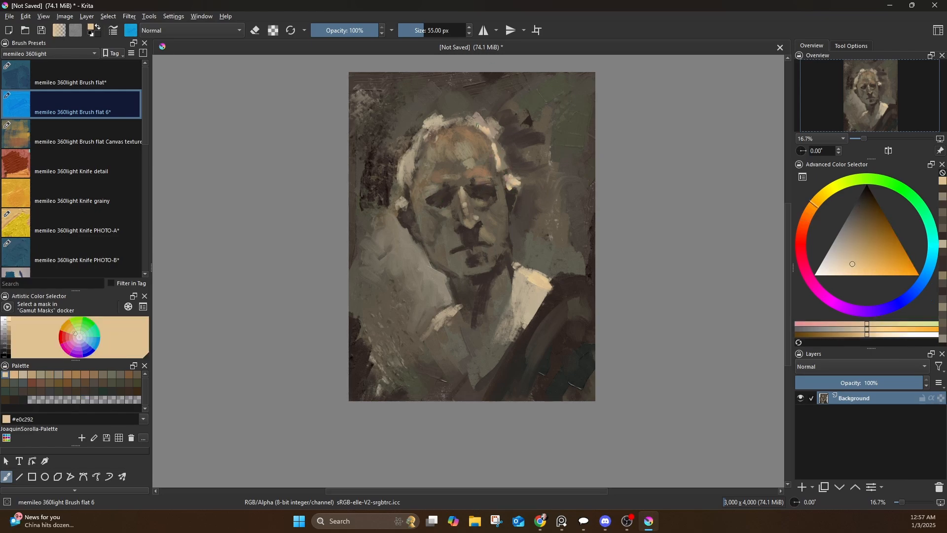
{"action": "left_click", "coordinate": [398, 215], "text": "ctrl"}
{"action": "left_click", "coordinate": [401, 201], "text": "ctrl"}
{"action": "left_click", "coordinate": [406, 199], "text": "ctrl"}
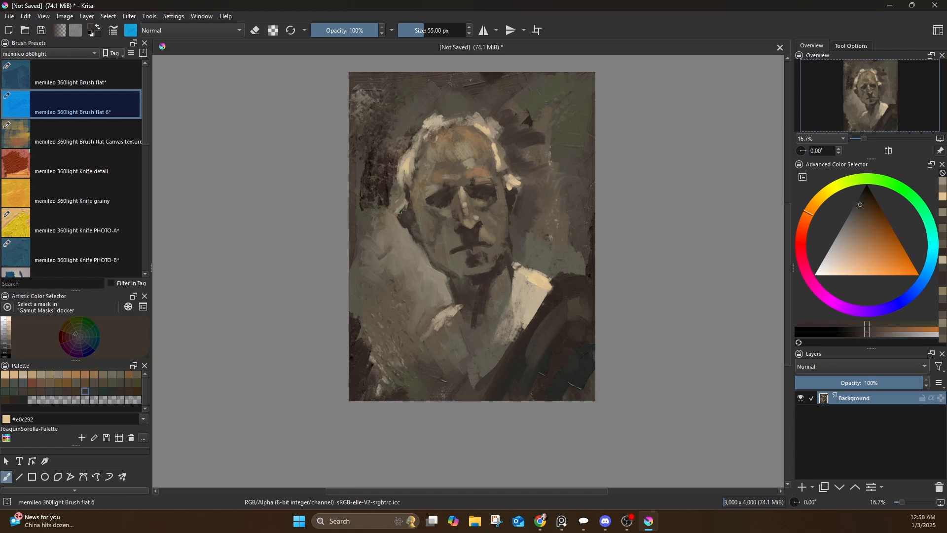
{"action": "left_click_drag", "start_coordinate": [406, 192], "coordinate": [400, 209]}
{"action": "left_click", "coordinate": [414, 196], "text": "ctrl"}
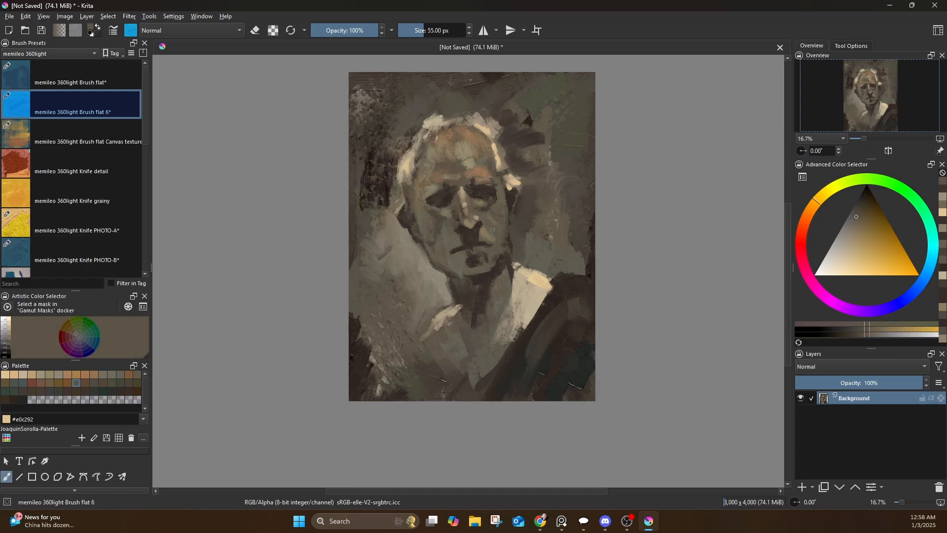
Refine the mouth and chin with sampled mid tones and deepen the eye sockets with #222523
{"action": "left_click", "coordinate": [463, 247], "text": "ctrl"}
{"action": "left_click", "coordinate": [513, 162], "text": "ctrl"}
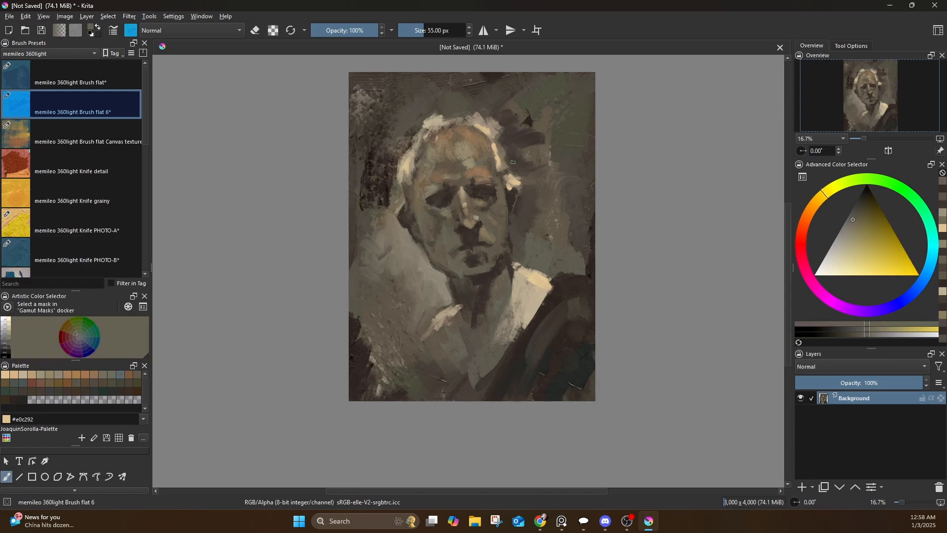
{"action": "left_click", "coordinate": [477, 250], "text": "ctrl"}
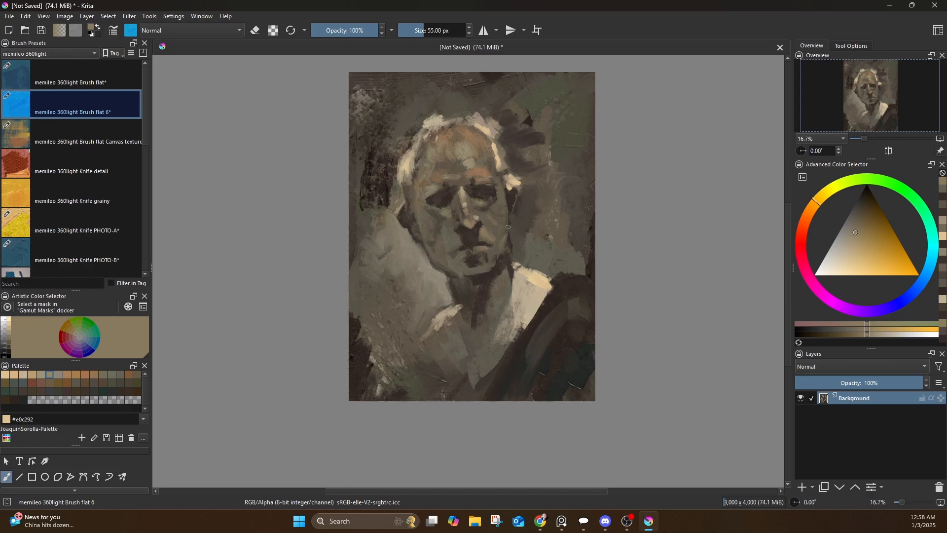
{"action": "left_click", "coordinate": [484, 196], "text": "ctrl"}
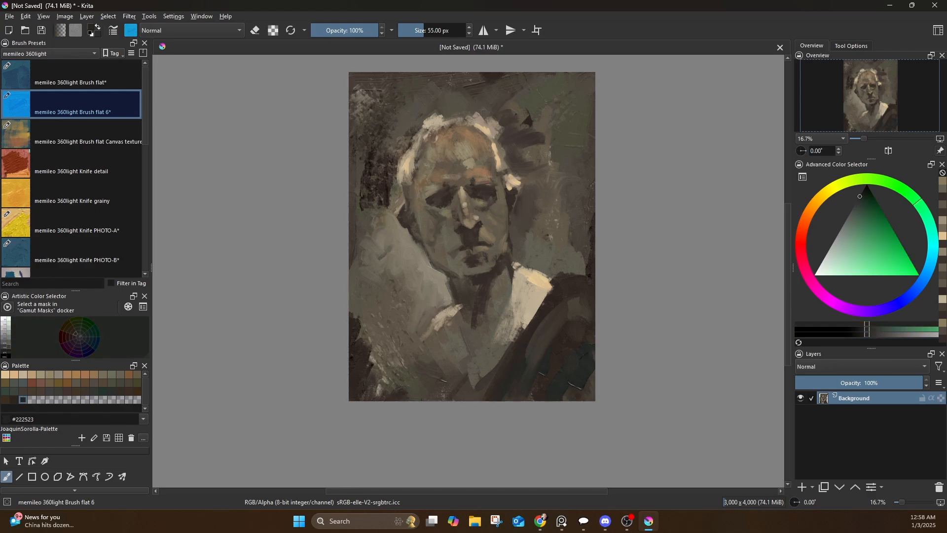
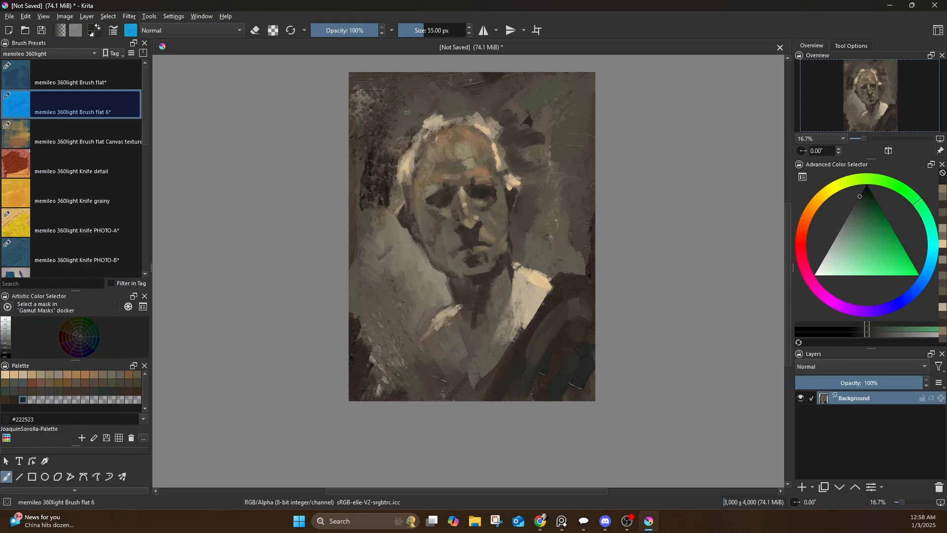
Shape the hair tufts on top of the head and at both sides with sampled light hair tones
{"action": "left_click", "coordinate": [462, 111], "text": "ctrl"}
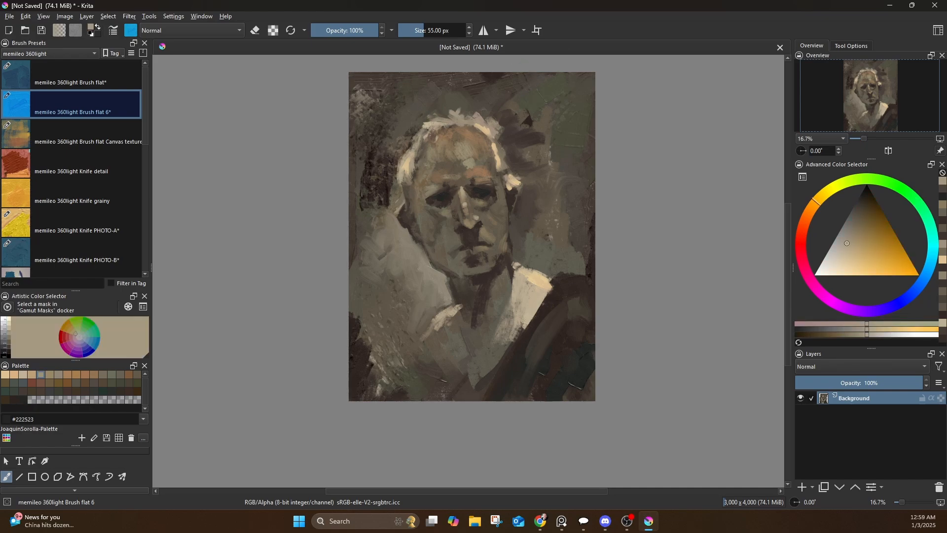
{"action": "left_click", "coordinate": [513, 182], "text": "ctrl"}
{"action": "left_click", "coordinate": [526, 183], "text": "ctrl"}
{"action": "mouse_move", "coordinate": [513, 180]}
{"action": "left_mouse_down"}
{"action": "mouse_move", "coordinate": [524, 174]}
{"action": "mouse_move", "coordinate": [517, 188]}
{"action": "left_mouse_up"}
{"action": "left_click", "coordinate": [406, 170], "text": "ctrl"}
{"action": "left_click_drag", "start_coordinate": [404, 174], "coordinate": [407, 187]}
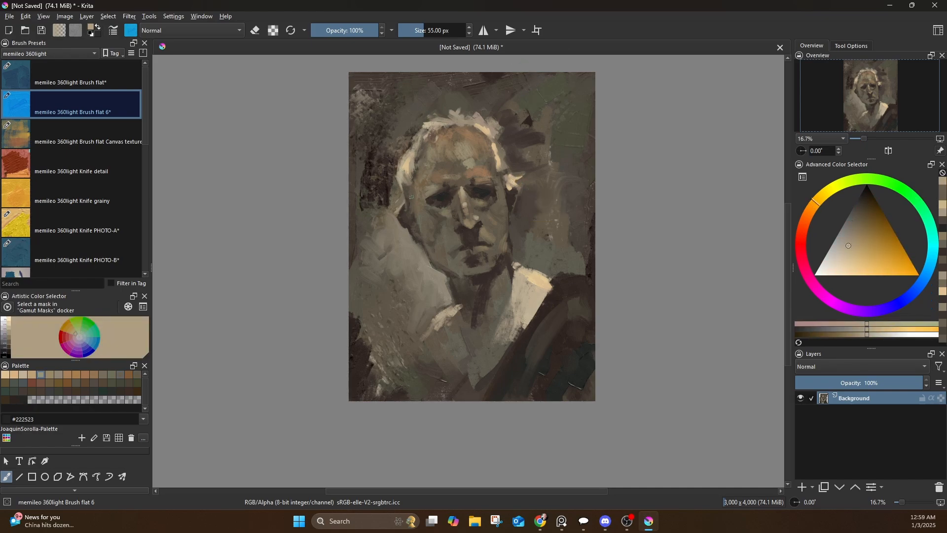
Rework the area beneath the eyes and beside the nose with sampled shadow and skin tones
{"action": "left_click", "coordinate": [535, 91], "text": "ctrl"}
{"action": "left_click", "coordinate": [447, 218], "text": "ctrl"}
{"action": "mouse_move", "coordinate": [447, 217]}
{"action": "left_mouse_down"}
{"action": "mouse_move", "coordinate": [464, 205]}
{"action": "mouse_move", "coordinate": [444, 218]}
{"action": "left_mouse_up"}
{"action": "left_click", "coordinate": [450, 211], "text": "ctrl"}
{"action": "left_click", "coordinate": [475, 201], "text": "ctrl"}
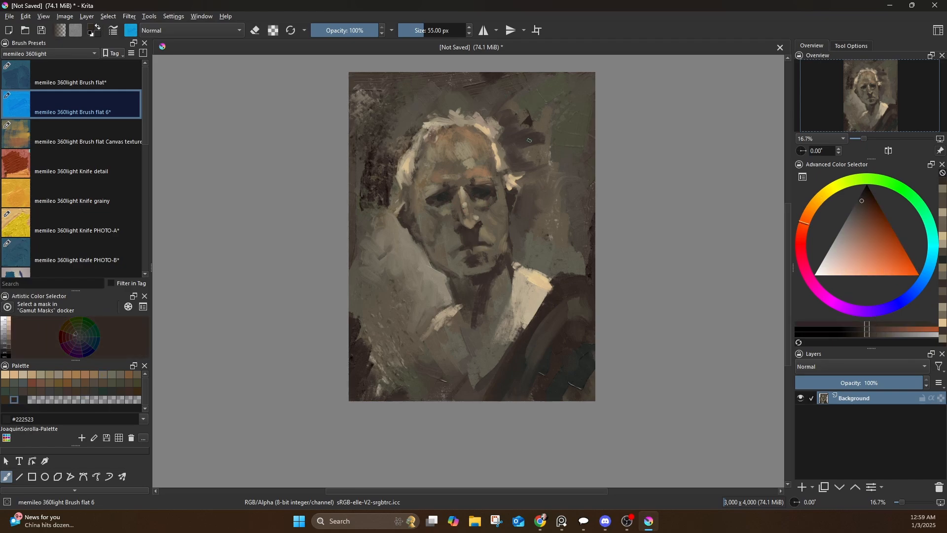
Define both ears and the edges of the head with sampled dark and background tones
{"action": "left_click", "coordinate": [528, 142], "text": "ctrl"}
{"action": "left_click_drag", "start_coordinate": [517, 192], "coordinate": [513, 206]}
{"action": "left_click", "coordinate": [511, 216], "text": "ctrl"}
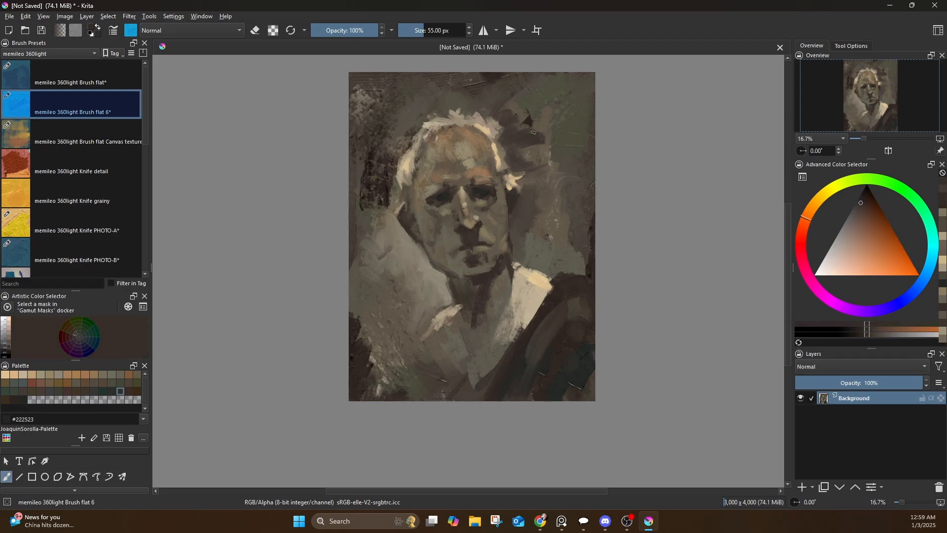
{"action": "left_click", "coordinate": [412, 236], "text": "ctrl"}
{"action": "left_click", "coordinate": [403, 229], "text": "ctrl"}
{"action": "left_click_drag", "start_coordinate": [400, 222], "coordinate": [397, 209]}
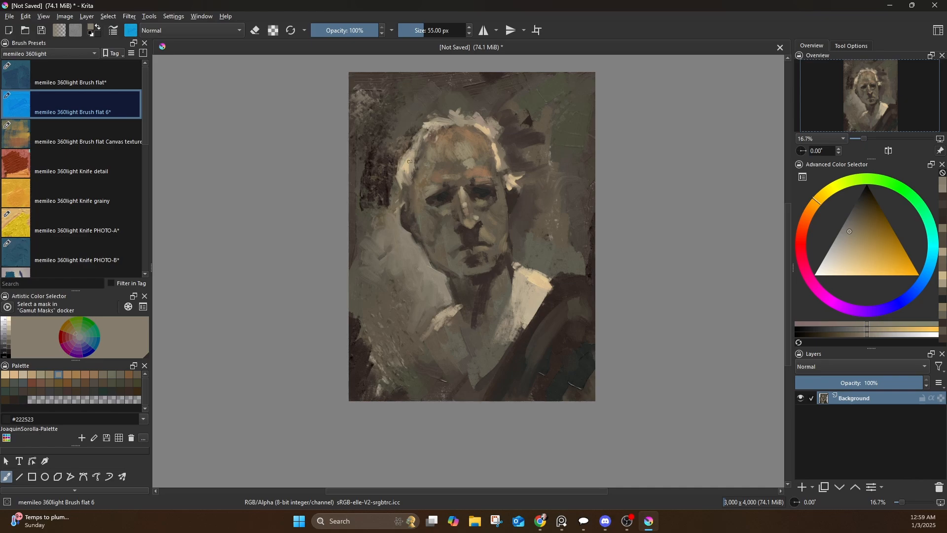
Model the shaded cheek, temple and forehead with sampled skin and background tones
{"action": "left_click", "coordinate": [543, 170], "text": "ctrl"}
{"action": "left_click", "coordinate": [501, 198], "text": "ctrl"}
{"action": "left_click_drag", "start_coordinate": [502, 205], "coordinate": [499, 223]}
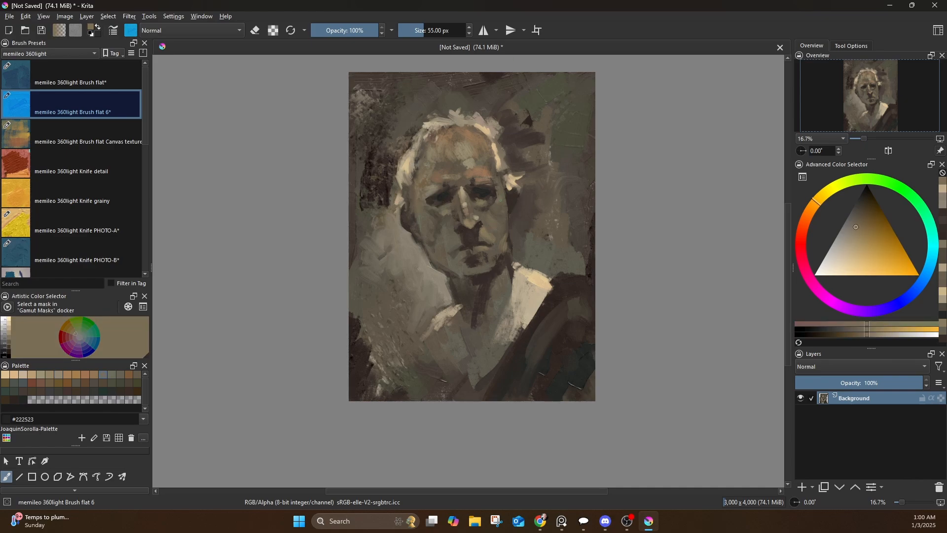
{"action": "left_click", "coordinate": [496, 187], "text": "ctrl"}
{"action": "mouse_move", "coordinate": [496, 184]}
{"action": "left_mouse_down"}
{"action": "mouse_move", "coordinate": [462, 166]}
{"action": "mouse_move", "coordinate": [485, 154]}
{"action": "left_mouse_up"}
{"action": "left_click", "coordinate": [483, 164], "text": "ctrl"}
{"action": "left_click", "coordinate": [474, 159], "text": "ctrl"}
{"action": "left_click", "coordinate": [467, 154], "text": "ctrl"}
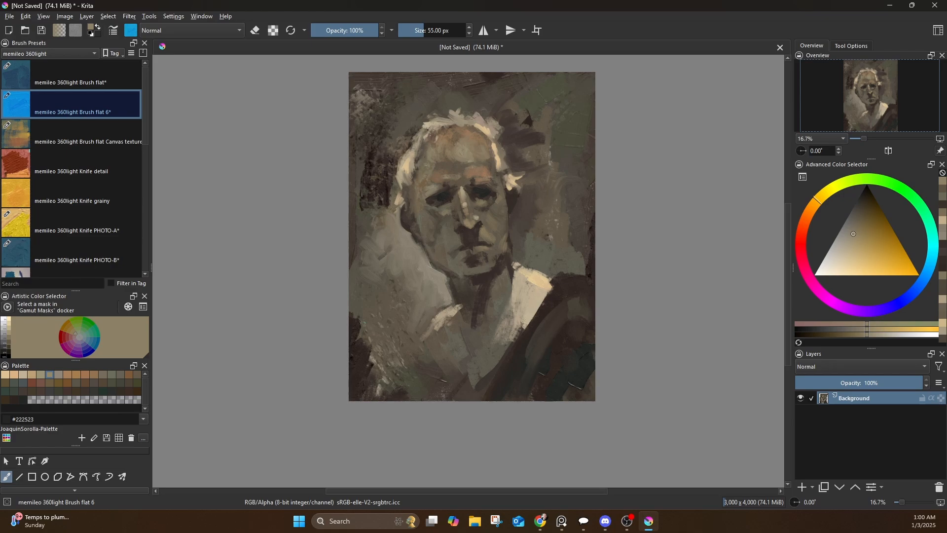
Add a paint layer above Background in Color blend mode, with the colour #a67d4c and a 154 px brush
{"action": "key", "text": "alt+Tab"}
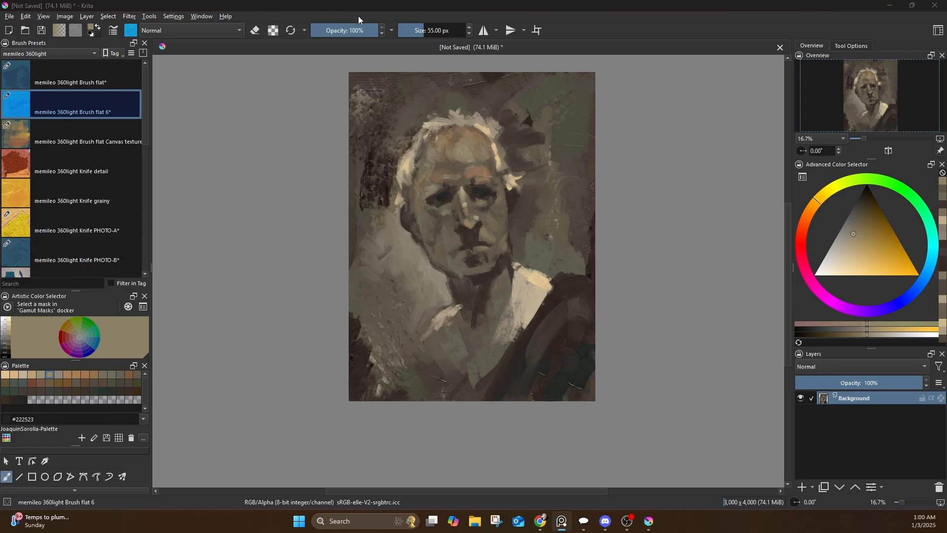
{"action": "scroll", "coordinate": [441, 204], "scroll_direction": "up", "scroll_amount": 2}
{"action": "scroll", "coordinate": [500, 201], "scroll_direction": "down", "scroll_amount": 1}
{"action": "left_click_drag", "start_coordinate": [511, 201], "coordinate": [482, 249]}
{"action": "scroll", "coordinate": [481, 249], "scroll_direction": "up", "scroll_amount": 1}
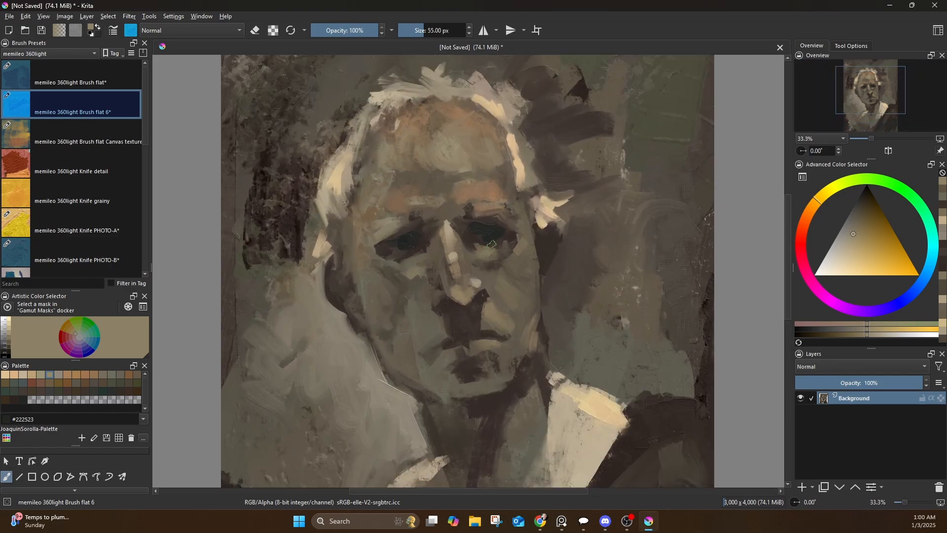
{"action": "left_click", "coordinate": [801, 487]}
{"action": "left_click", "coordinate": [852, 366]}
{"action": "left_click", "coordinate": [850, 371]}
{"action": "left_click", "coordinate": [77, 373]}
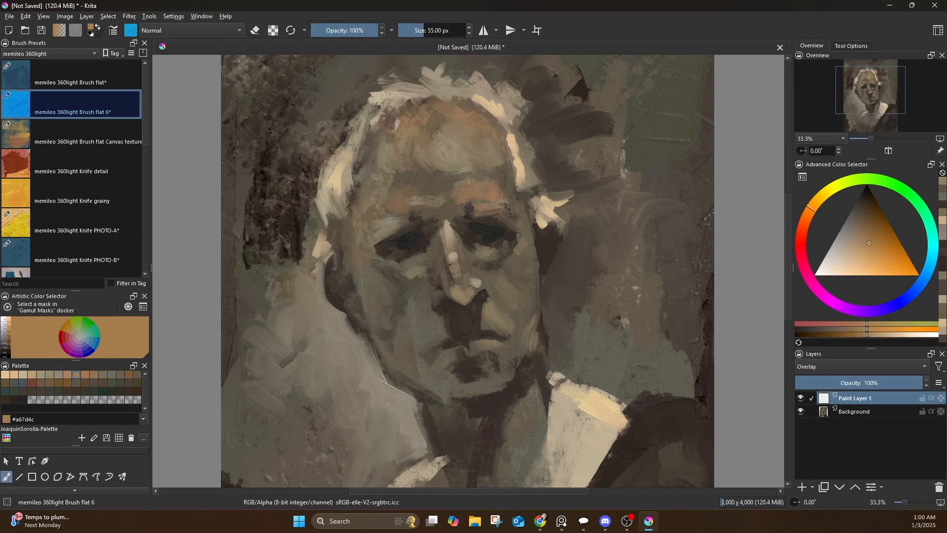
{"action": "key", "text": "bracketright"}
{"action": "key", "text": "bracketright"}
{"action": "key", "text": "bracketright"}
{"action": "key", "text": "bracketright"}
{"action": "key", "text": "bracketright"}
{"action": "key", "text": "bracketright"}
{"action": "key", "text": "bracketright"}
{"action": "key", "text": "bracketright"}
{"action": "key", "text": "bracketright"}
{"action": "key", "text": "bracketright"}
{"action": "key", "text": "bracketright"}
{"action": "key", "text": "bracketright"}
{"action": "key", "text": "bracketright"}
{"action": "key", "text": "bracketright"}
{"action": "left_click", "coordinate": [826, 367]}
{"action": "left_click", "coordinate": [815, 296]}
{"action": "key", "text": "bracketright"}
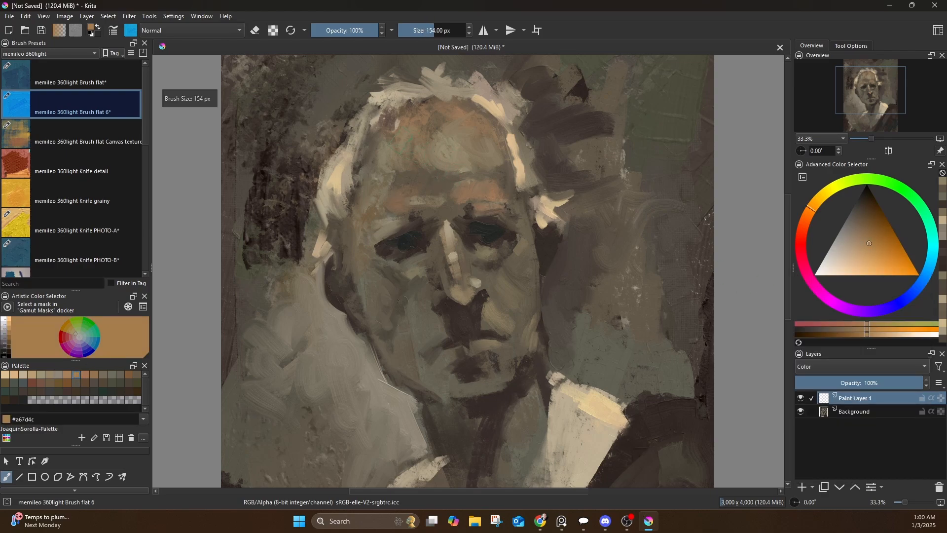
Glaze the face, ears and neck with #a67d4c, and the white shirt collar with a pale palette colour
{"action": "left_click_drag", "start_coordinate": [390, 143], "coordinate": [367, 219]}
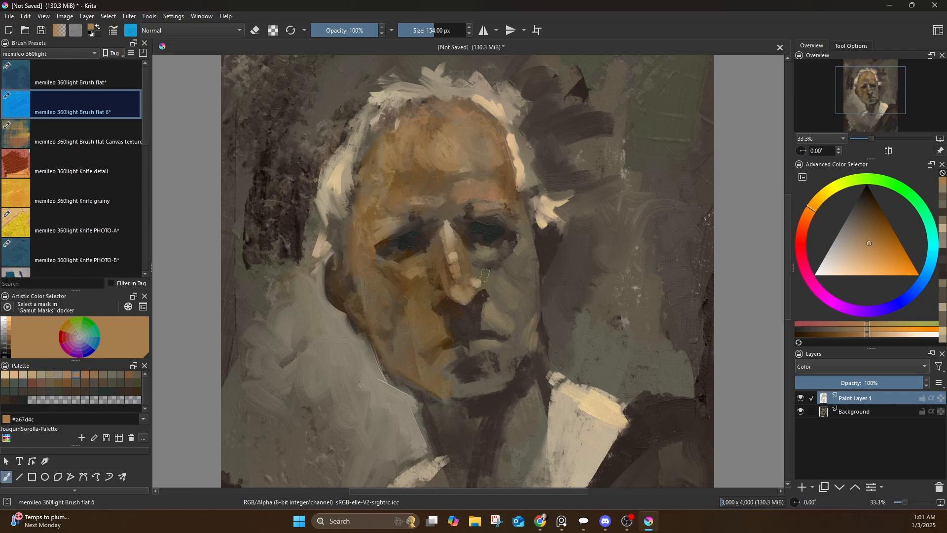
{"action": "mouse_move", "coordinate": [463, 359]}
{"action": "left_mouse_down"}
{"action": "mouse_move", "coordinate": [470, 388]}
{"action": "mouse_move", "coordinate": [511, 239]}
{"action": "left_mouse_up"}
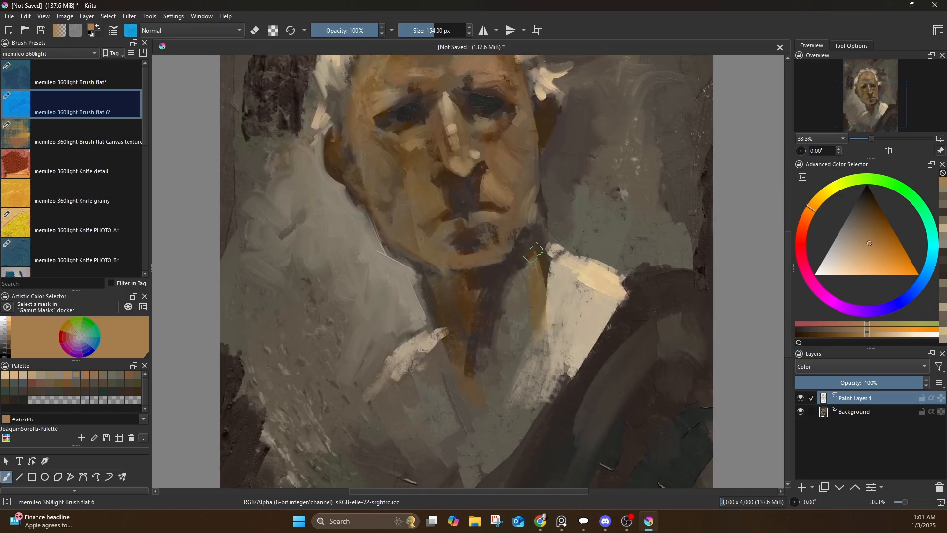
{"action": "left_click", "coordinate": [25, 374]}
{"action": "mouse_move", "coordinate": [567, 269]}
{"action": "left_mouse_down"}
{"action": "mouse_move", "coordinate": [564, 288]}
{"action": "mouse_move", "coordinate": [591, 314]}
{"action": "left_mouse_up"}
Tint the jacket with dark palette greens, including #3c443b and #222523
{"action": "left_click", "coordinate": [102, 391]}
{"action": "left_click_drag", "start_coordinate": [667, 296], "coordinate": [585, 399]}
{"action": "left_click", "coordinate": [14, 390]}
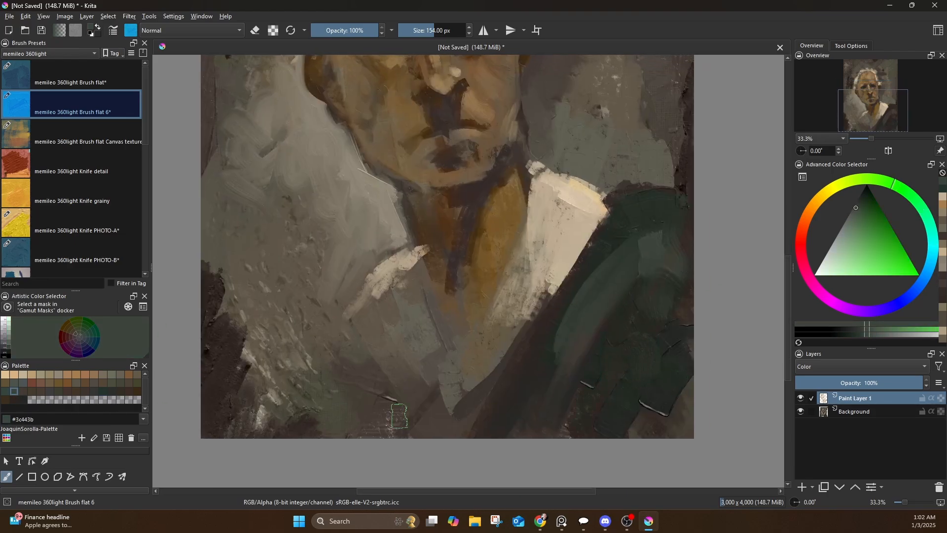
{"action": "left_click", "coordinate": [23, 400]}
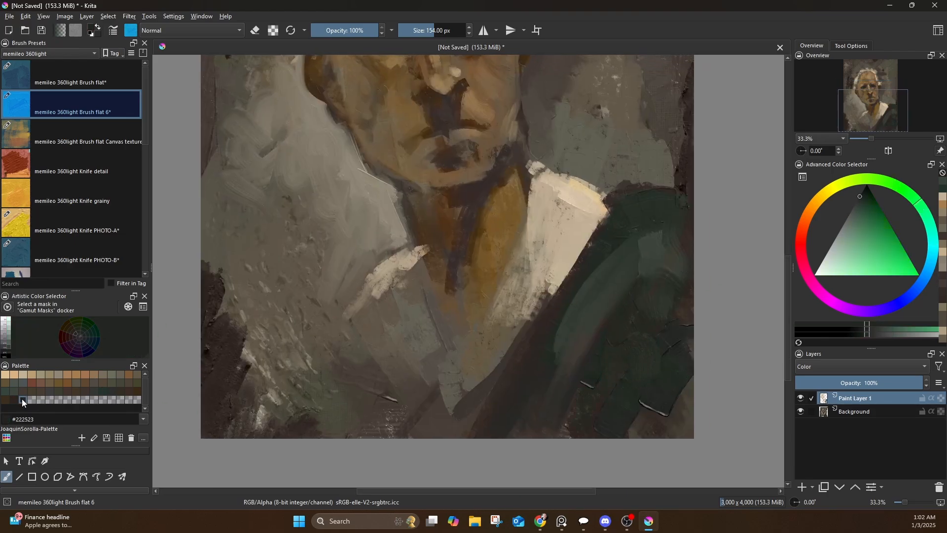
{"action": "left_click_drag", "start_coordinate": [504, 401], "coordinate": [493, 420]}
Tint the nose, lips, cheek and ears with the reddish brown #744434
{"action": "left_click", "coordinate": [457, 285], "text": "ctrl"}
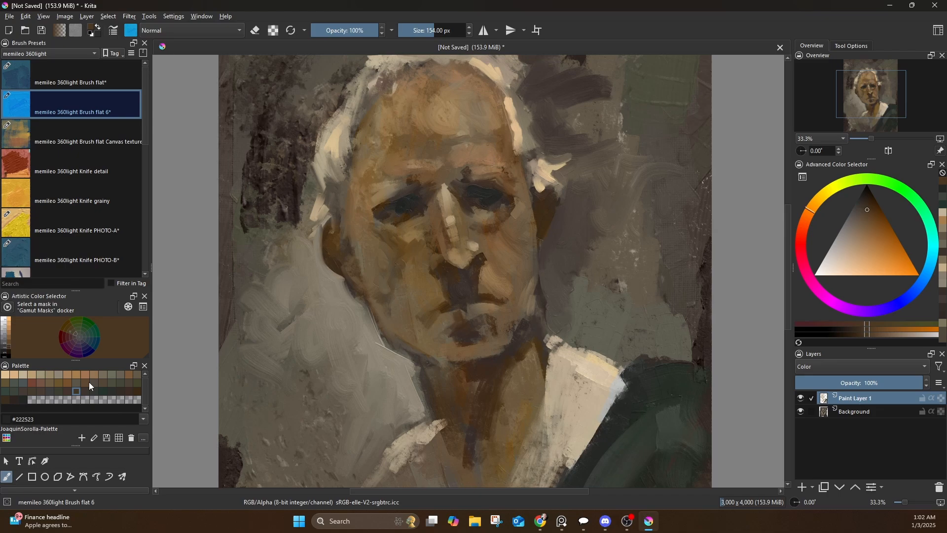
{"action": "left_click", "coordinate": [447, 237], "text": "ctrl"}
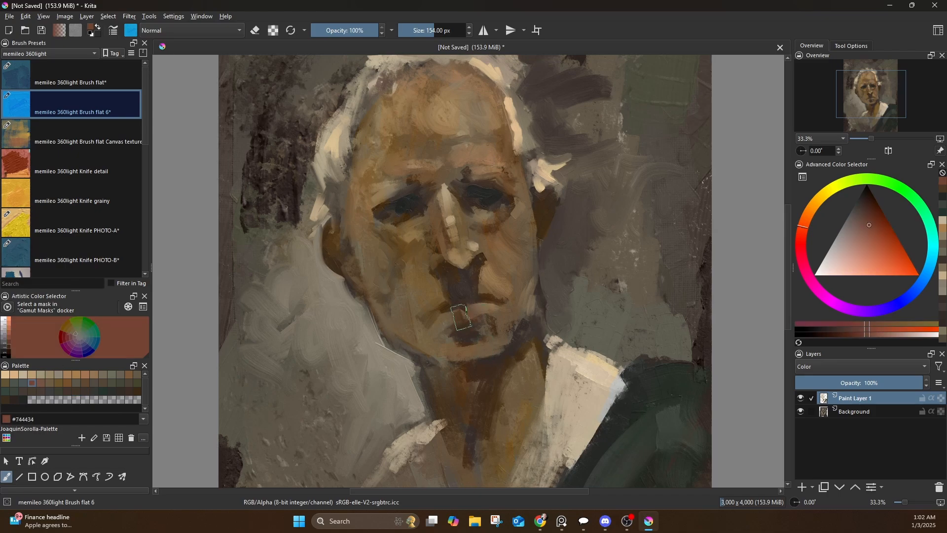
{"action": "left_click_drag", "start_coordinate": [534, 180], "coordinate": [541, 237]}
Add a second paint layer in Overlay mode and switch to the memileo 360light Brush flat Canvas texture preset at 135 px
{"action": "left_click", "coordinate": [801, 487]}
{"action": "left_click", "coordinate": [815, 366]}
{"action": "left_click", "coordinate": [813, 370]}
{"action": "left_click", "coordinate": [85, 136]}
{"action": "key", "text": "bracketleft"}
{"action": "key", "text": "bracketleft"}
{"action": "key", "text": "bracketleft"}
{"action": "key", "text": "bracketleft"}
{"action": "key", "text": "bracketleft"}
{"action": "key", "text": "bracketleft"}
{"action": "key", "text": "bracketleft"}
{"action": "key", "text": "bracketleft"}
{"action": "key", "text": "bracketleft"}
{"action": "key", "text": "bracketleft"}
{"action": "key", "text": "bracketleft"}
{"action": "key", "text": "bracketleft"}
{"action": "key", "text": "bracketleft"}
{"action": "key", "text": "bracketleft"}
{"action": "key", "text": "bracketleft"}
{"action": "key", "text": "bracketleft"}
{"action": "key", "text": "bracketleft"}
{"action": "key", "text": "bracketleft"}
{"action": "key", "text": "bracketleft"}
{"action": "key", "text": "bracketleft"}
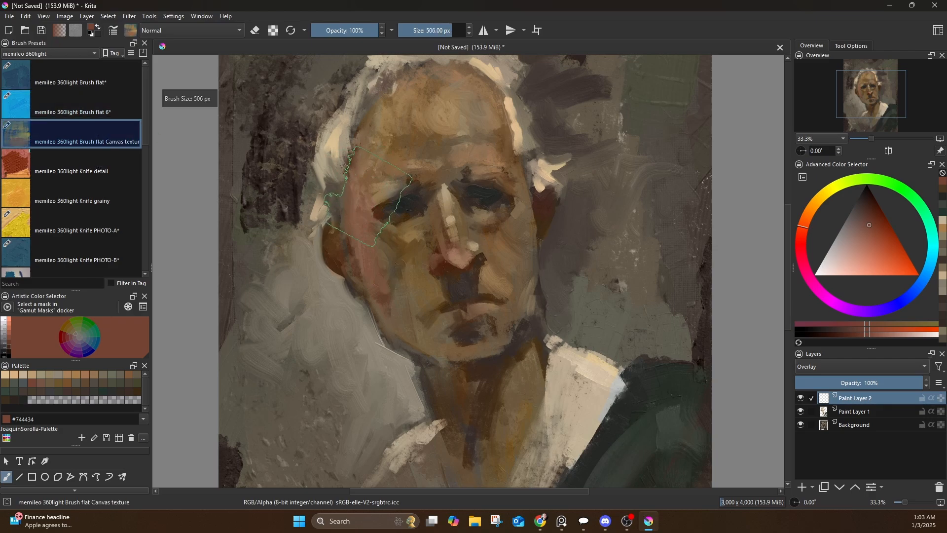
Paint warm overlay strokes on the temple, cheeks, jaw and forehead with colours sampled from the face
{"action": "mouse_move", "coordinate": [357, 178]}
{"action": "left_mouse_down"}
{"action": "mouse_move", "coordinate": [358, 169]}
{"action": "mouse_move", "coordinate": [378, 170]}
{"action": "left_mouse_up"}
{"action": "left_click", "coordinate": [389, 196], "text": "ctrl"}
{"action": "left_click", "coordinate": [400, 156], "text": "ctrl"}
{"action": "left_click_drag", "start_coordinate": [393, 253], "coordinate": [373, 248]}
{"action": "mouse_move", "coordinate": [513, 222]}
{"action": "left_mouse_down"}
{"action": "mouse_move", "coordinate": [491, 262]}
{"action": "mouse_move", "coordinate": [467, 268]}
{"action": "mouse_move", "coordinate": [495, 264]}
{"action": "left_mouse_up"}
{"action": "left_click", "coordinate": [402, 302], "text": "ctrl"}
{"action": "mouse_move", "coordinate": [403, 311]}
{"action": "left_mouse_down"}
{"action": "mouse_move", "coordinate": [387, 351]}
{"action": "mouse_move", "coordinate": [378, 339]}
{"action": "left_mouse_up"}
{"action": "left_click_drag", "start_coordinate": [503, 298], "coordinate": [476, 300]}
{"action": "left_click_drag", "start_coordinate": [471, 164], "coordinate": [441, 111]}
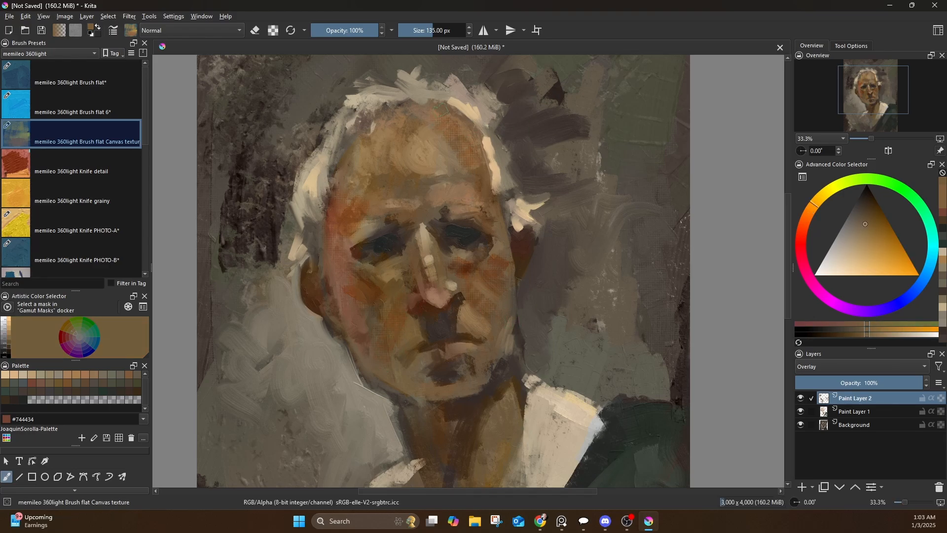
Warm and darken the neck and the shirt collar edges with brown overlay strokes
{"action": "left_click_drag", "start_coordinate": [538, 334], "coordinate": [509, 241]}
{"action": "left_click_drag", "start_coordinate": [496, 300], "coordinate": [482, 356]}
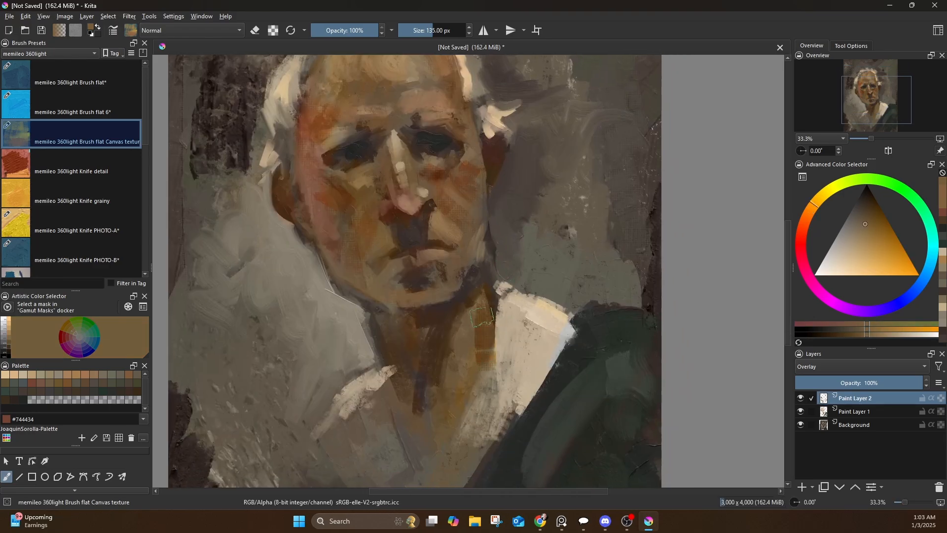
{"action": "left_click_drag", "start_coordinate": [471, 313], "coordinate": [439, 369]}
{"action": "left_click_drag", "start_coordinate": [430, 312], "coordinate": [404, 338]}
{"action": "left_click_drag", "start_coordinate": [540, 249], "coordinate": [520, 200]}
{"action": "left_click_drag", "start_coordinate": [480, 284], "coordinate": [477, 318]}
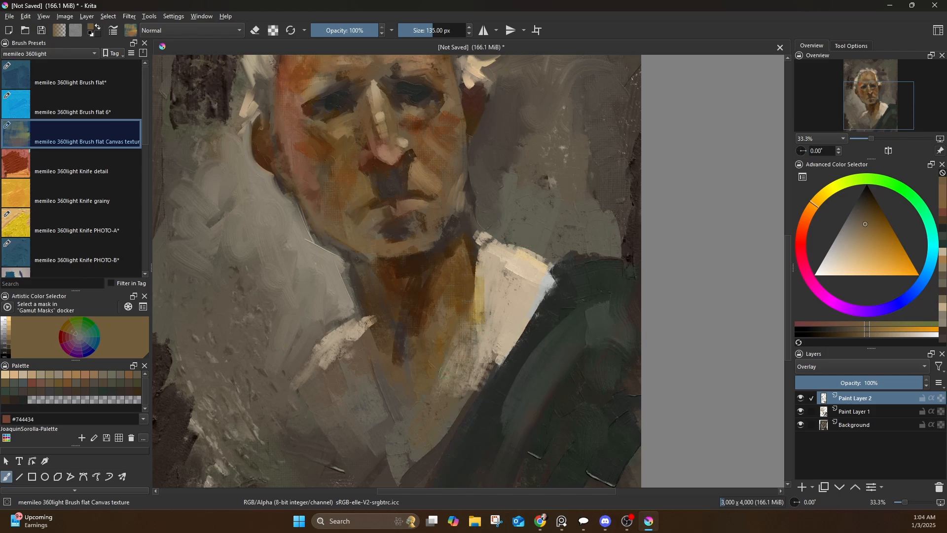
{"action": "left_click", "coordinate": [373, 372], "text": "ctrl"}
{"action": "left_click_drag", "start_coordinate": [362, 331], "coordinate": [341, 366]}
Darken the background beyond the head's upper side with #3a2913 overlay strokes, using a 230 px brush
{"action": "mouse_move", "coordinate": [515, 157]}
{"action": "left_mouse_down"}
{"action": "mouse_move", "coordinate": [539, 327]}
{"action": "mouse_move", "coordinate": [509, 334]}
{"action": "left_mouse_up"}
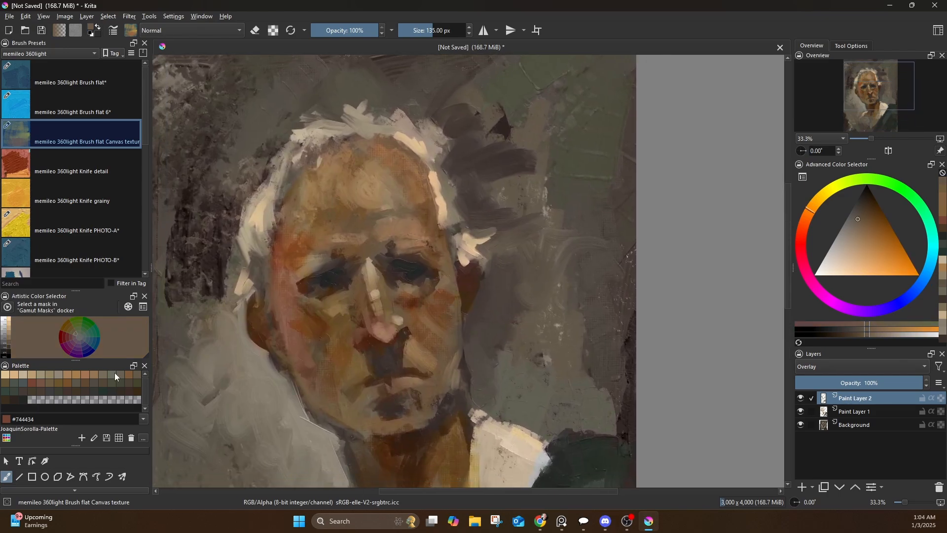
{"action": "left_click", "coordinate": [136, 391]}
{"action": "key", "text": "]"}
{"action": "key", "text": "]"}
{"action": "key", "text": "]"}
{"action": "key", "text": "]"}
{"action": "key", "text": "]"}
{"action": "key", "text": "]"}
{"action": "key", "text": "]"}
{"action": "key", "text": "]"}
{"action": "left_click_drag", "start_coordinate": [625, 105], "coordinate": [610, 179]}
{"action": "left_click_drag", "start_coordinate": [610, 170], "coordinate": [601, 230]}
{"action": "left_click_drag", "start_coordinate": [603, 118], "coordinate": [587, 150]}
{"action": "left_click_drag", "start_coordinate": [566, 121], "coordinate": [546, 154]}
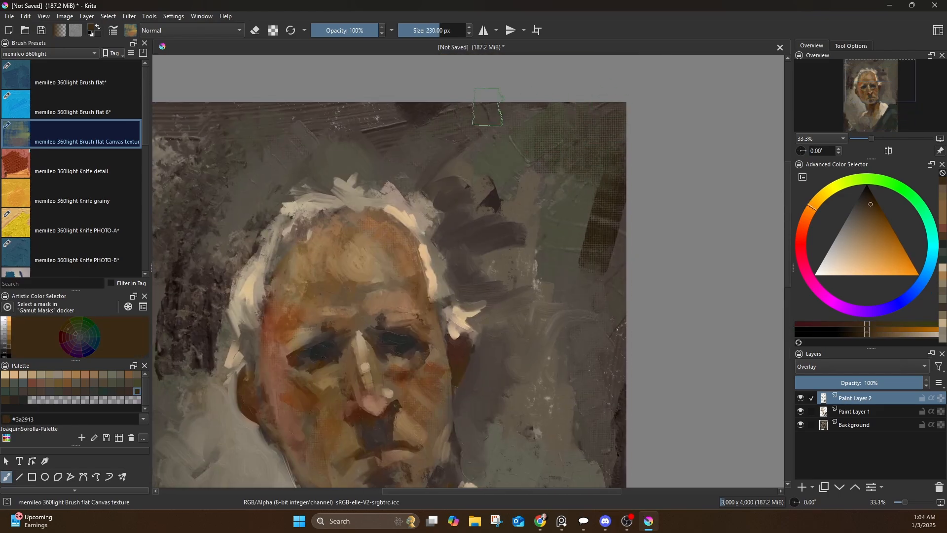
Darken the textured patch along the background's right edge with a broad #3a2913 overlay stroke
{"action": "left_click_drag", "start_coordinate": [607, 242], "coordinate": [604, 302]}
{"action": "left_click_drag", "start_coordinate": [543, 282], "coordinate": [563, 218]}
{"action": "left_click_drag", "start_coordinate": [521, 294], "coordinate": [550, 332]}
Deepen the upper-left background with 230 px overlay strokes in grey and dark brown sampled from the painting
{"action": "left_click", "coordinate": [241, 394], "text": "ctrl"}
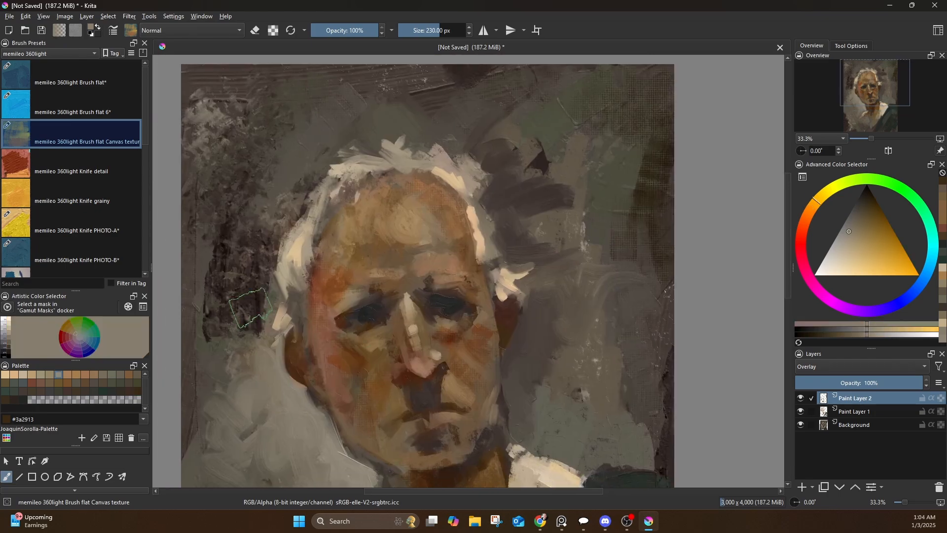
{"action": "left_click_drag", "start_coordinate": [252, 315], "coordinate": [239, 345]}
{"action": "left_click_drag", "start_coordinate": [273, 323], "coordinate": [374, 342]}
{"action": "left_click", "coordinate": [573, 99], "text": "ctrl"}
{"action": "left_click_drag", "start_coordinate": [325, 220], "coordinate": [301, 259]}
{"action": "left_click_drag", "start_coordinate": [315, 190], "coordinate": [298, 269]}
{"action": "left_click_drag", "start_coordinate": [345, 96], "coordinate": [354, 148]}
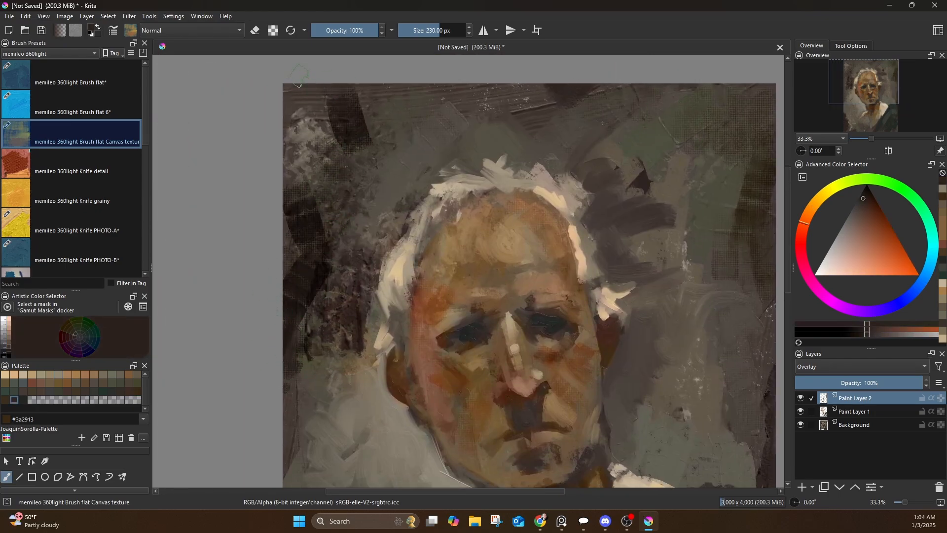
{"action": "left_click_drag", "start_coordinate": [318, 116], "coordinate": [316, 204]}
Switch to the memileo 360light Knife PHOTO-D preset, texture the upper-left background, and enlarge the brush to 154 px
{"action": "scroll", "coordinate": [74, 187], "scroll_direction": "down", "scroll_amount": 3}
{"action": "left_click", "coordinate": [74, 187]}
{"action": "left_click_drag", "start_coordinate": [295, 128], "coordinate": [295, 181]}
{"action": "key", "text": "bracketright"}
{"action": "key", "text": "bracketright"}
{"action": "key", "text": "bracketright"}
{"action": "key", "text": "bracketright"}
{"action": "key", "text": "bracketright"}
{"action": "key", "text": "bracketright"}
{"action": "key", "text": "bracketright"}
{"action": "key", "text": "bracketright"}
{"action": "key", "text": "bracketright"}
{"action": "key", "text": "bracketright"}
{"action": "key", "text": "bracketright"}
{"action": "key", "text": "bracketright"}
{"action": "key", "text": "bracketright"}
{"action": "key", "text": "bracketright"}
Add warm brown overlay touches to the background left of the hair, using colours sampled from the forehead
{"action": "left_click", "coordinate": [507, 217], "text": "ctrl"}
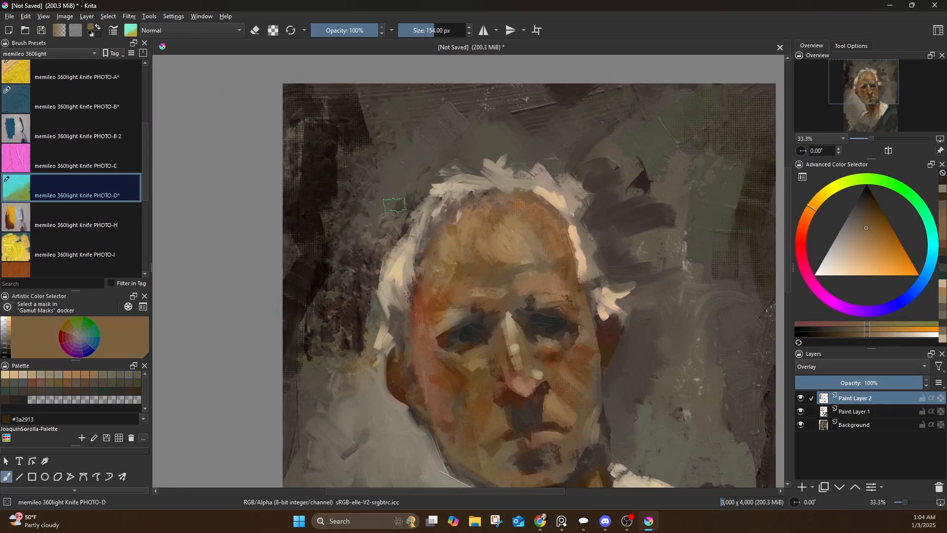
{"action": "left_click_drag", "start_coordinate": [357, 151], "coordinate": [367, 160]}
{"action": "left_click", "coordinate": [490, 197], "text": "ctrl"}
{"action": "left_click_drag", "start_coordinate": [389, 113], "coordinate": [402, 101]}
{"action": "left_click_drag", "start_coordinate": [615, 288], "coordinate": [609, 166]}
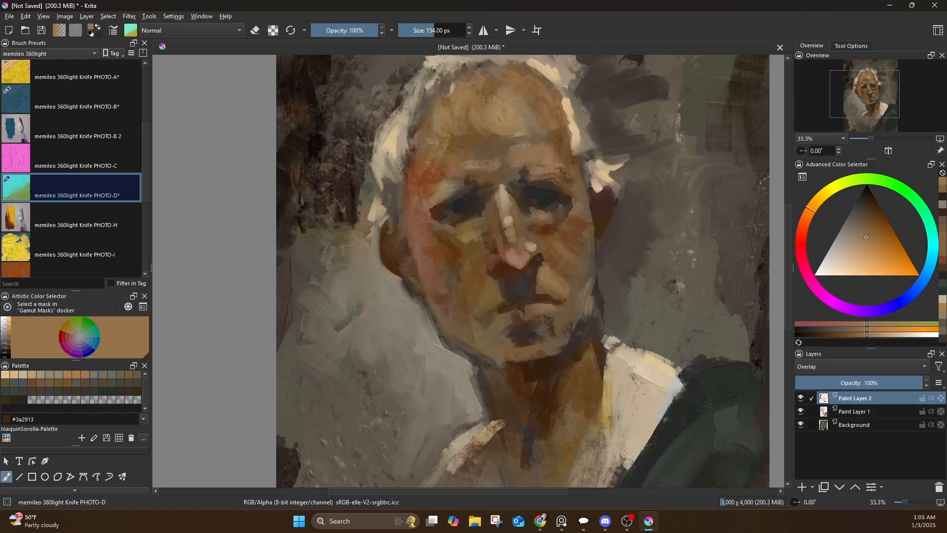
Darken the lower-left background with overlay knife strokes in a dark tone sampled from the painting
{"action": "left_click_drag", "start_coordinate": [647, 437], "coordinate": [654, 228]}
{"action": "left_click", "coordinate": [311, 316], "text": "ctrl"}
{"action": "left_click_drag", "start_coordinate": [387, 366], "coordinate": [398, 376]}
{"action": "left_click_drag", "start_coordinate": [454, 372], "coordinate": [417, 389]}
{"action": "left_click_drag", "start_coordinate": [345, 330], "coordinate": [322, 372]}
{"action": "left_click_drag", "start_coordinate": [325, 283], "coordinate": [299, 370]}
Deepen the dark jacket's shoulder and lower folds with 154 px overlay knife strokes
{"action": "left_click_drag", "start_coordinate": [475, 291], "coordinate": [242, 353]}
{"action": "left_click_drag", "start_coordinate": [446, 309], "coordinate": [409, 374]}
{"action": "mouse_move", "coordinate": [453, 256]}
{"action": "left_mouse_down"}
{"action": "mouse_move", "coordinate": [496, 227]}
{"action": "mouse_move", "coordinate": [529, 254]}
{"action": "left_mouse_up"}
{"action": "left_click_drag", "start_coordinate": [534, 356], "coordinate": [470, 426]}
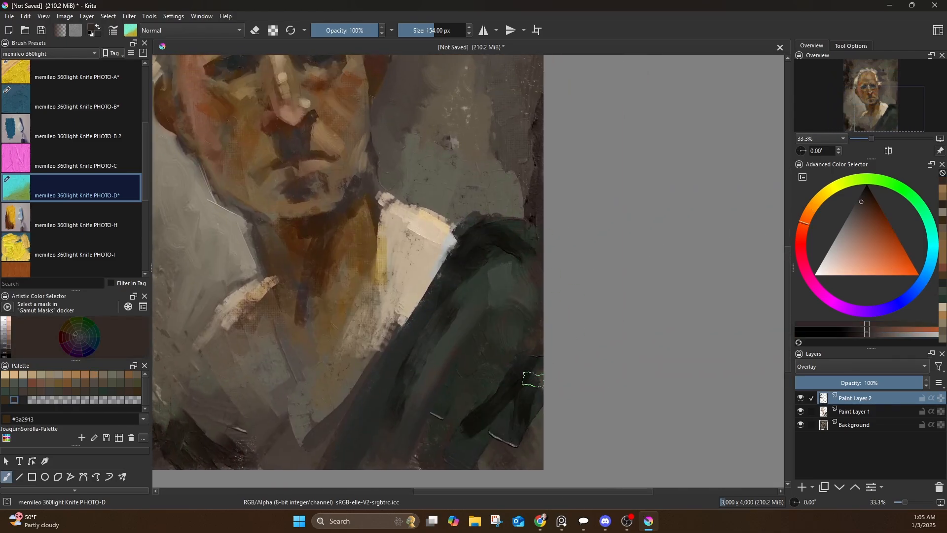
{"action": "left_click_drag", "start_coordinate": [531, 379], "coordinate": [500, 442]}
{"action": "left_click_drag", "start_coordinate": [455, 412], "coordinate": [448, 444]}
{"action": "left_click_drag", "start_coordinate": [402, 381], "coordinate": [359, 459]}
Glaze the neck and throat with a sampled deep brown in overlay strokes
{"action": "left_click", "coordinate": [303, 311], "text": "ctrl"}
{"action": "left_click_drag", "start_coordinate": [306, 315], "coordinate": [317, 349]}
{"action": "left_click_drag", "start_coordinate": [345, 266], "coordinate": [314, 319]}
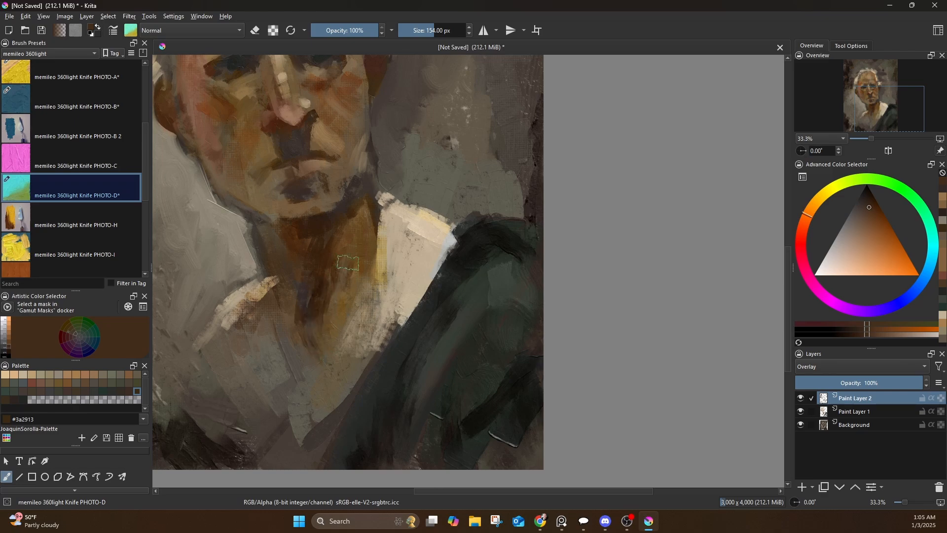
Touch up the temple and forehead with sampled warm browns on the Overlay layer
{"action": "mouse_move", "coordinate": [236, 182]}
{"action": "left_mouse_down"}
{"action": "mouse_move", "coordinate": [285, 265]}
{"action": "mouse_move", "coordinate": [302, 316]}
{"action": "left_mouse_up"}
{"action": "left_click", "coordinate": [290, 291], "text": "ctrl"}
{"action": "left_click_drag", "start_coordinate": [301, 212], "coordinate": [364, 313]}
{"action": "left_click", "coordinate": [329, 306], "text": "ctrl"}
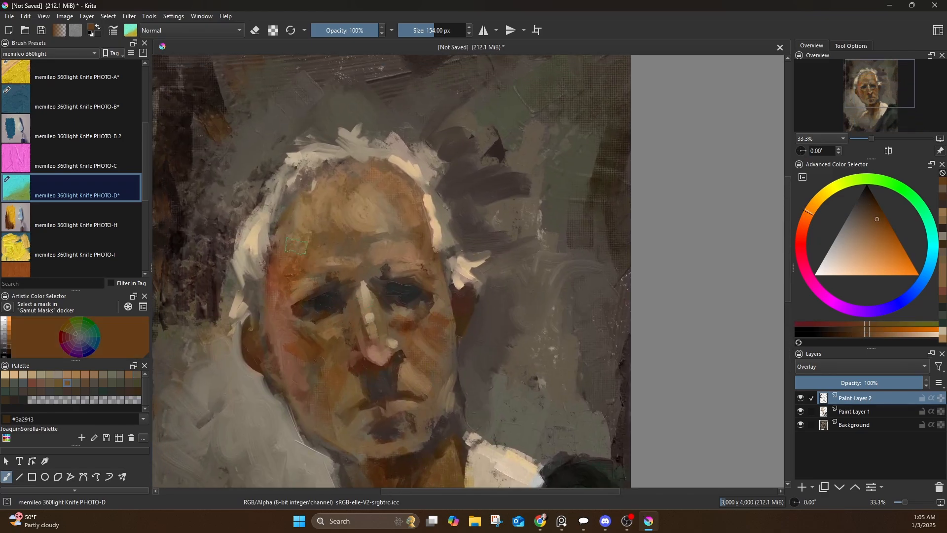
{"action": "left_click", "coordinate": [414, 230], "text": "ctrl"}
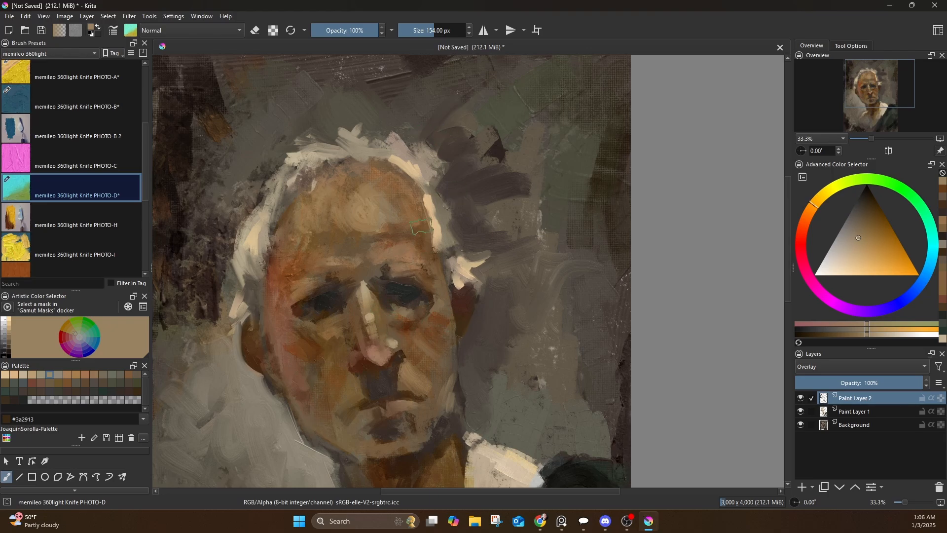
Add a third paint layer in Normal mode, sample a dark grey-brown near the shoulder, and reduce the brush to 84 px
{"action": "scroll", "coordinate": [414, 197], "scroll_direction": "down", "scroll_amount": 3}
{"action": "scroll", "coordinate": [521, 247], "scroll_direction": "left", "scroll_amount": 3}
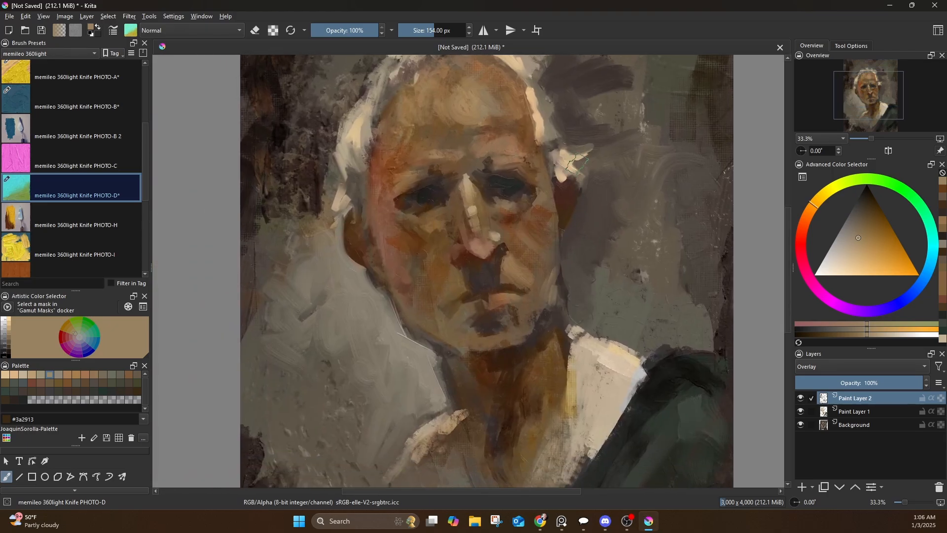
{"action": "key", "text": "minus"}
{"action": "key", "text": "minus"}
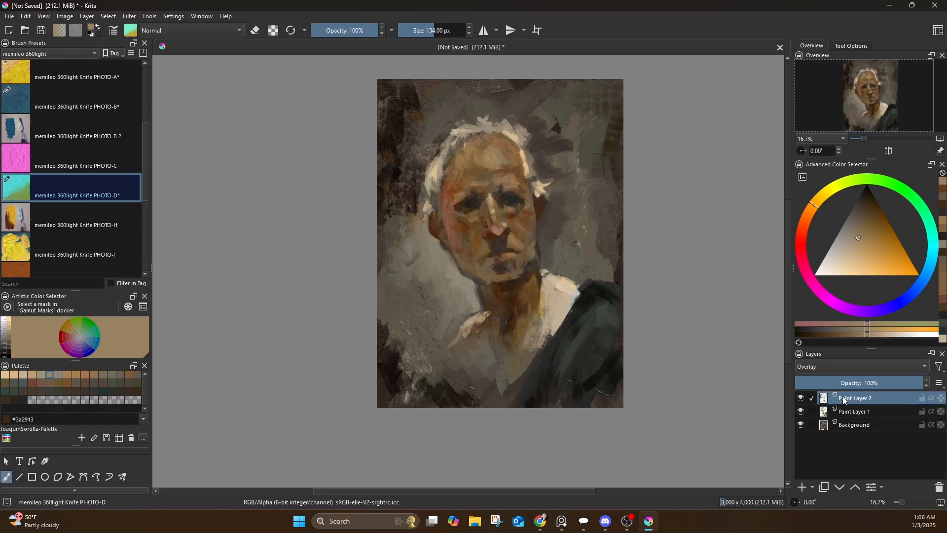
{"action": "left_click", "coordinate": [804, 487]}
{"action": "left_click", "coordinate": [547, 259], "text": "ctrl"}
{"action": "key", "text": "bracketleft"}
{"action": "key", "text": "bracketleft"}
{"action": "key", "text": "bracketleft"}
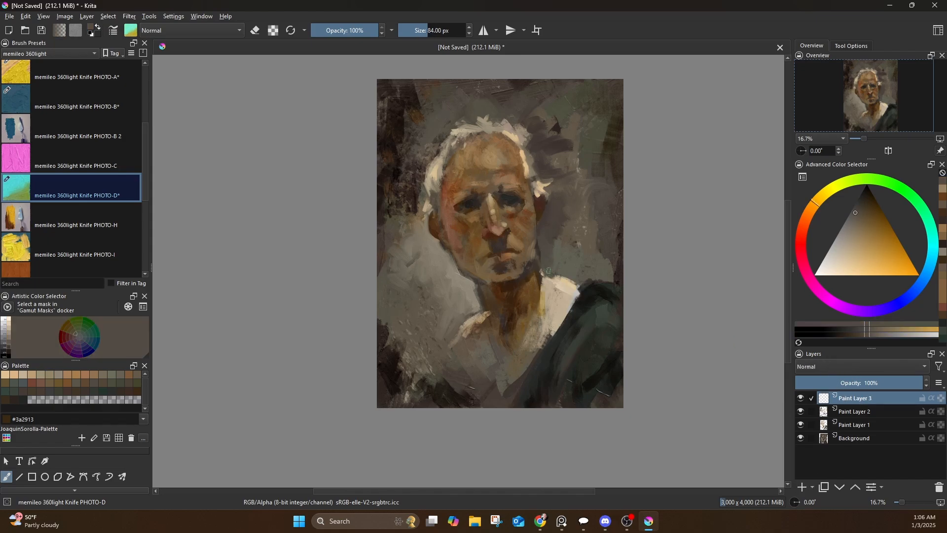
Repaint the shirt collar and the jacket's edge against it with colours sampled from the background, shirt and jacket
{"action": "left_click_drag", "start_coordinate": [568, 269], "coordinate": [582, 279]}
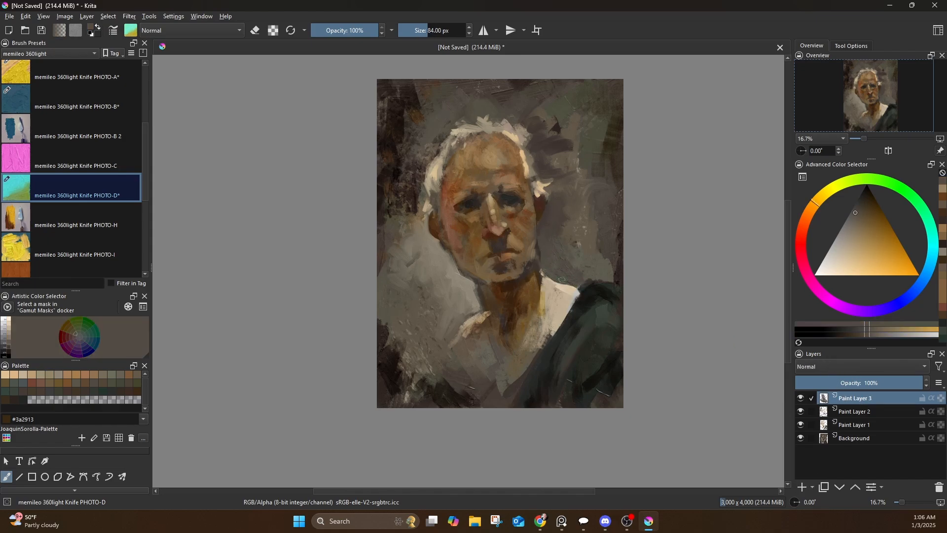
{"action": "left_click", "coordinate": [544, 295], "text": "ctrl"}
{"action": "mouse_move", "coordinate": [534, 305]}
{"action": "left_mouse_down"}
{"action": "mouse_move", "coordinate": [539, 273]}
{"action": "mouse_move", "coordinate": [533, 364]}
{"action": "left_mouse_up"}
{"action": "left_click", "coordinate": [582, 299], "text": "ctrl"}
{"action": "mouse_move", "coordinate": [567, 321]}
{"action": "left_mouse_down"}
{"action": "mouse_move", "coordinate": [510, 393]}
{"action": "mouse_move", "coordinate": [519, 388]}
{"action": "left_mouse_up"}
Reduce the brush to 47 px and refine the left eye socket and inner brow with sampled skin and shadow tones
{"action": "key", "text": "bracketleft"}
{"action": "key", "text": "bracketleft"}
{"action": "key", "text": "bracketleft"}
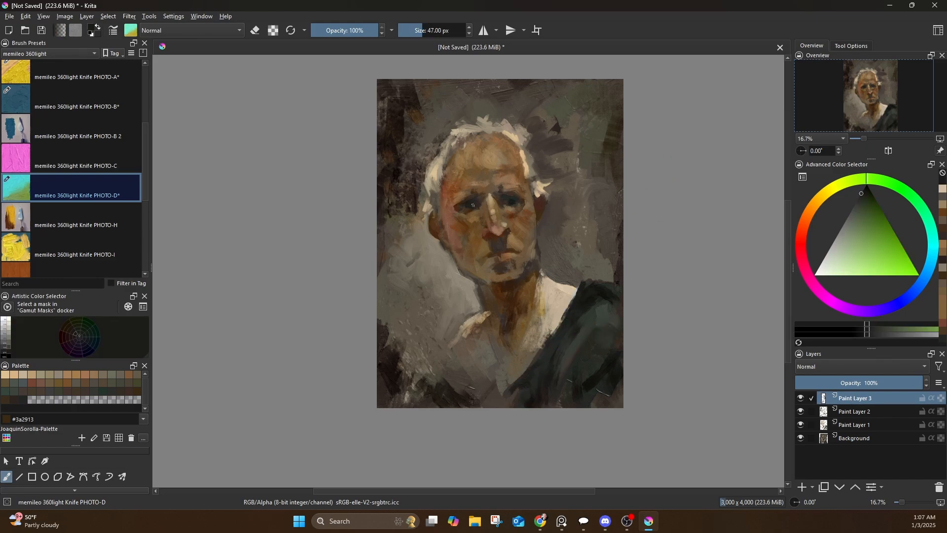
{"action": "left_click", "coordinate": [457, 208], "text": "ctrl"}
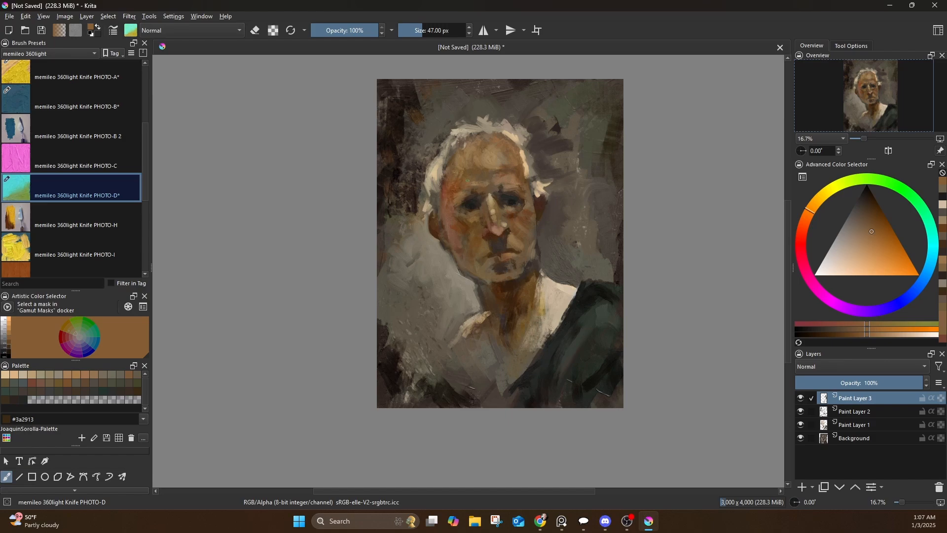
{"action": "left_click", "coordinate": [480, 197], "text": "ctrl"}
{"action": "mouse_move", "coordinate": [477, 192]}
{"action": "left_mouse_down"}
{"action": "mouse_move", "coordinate": [464, 196]}
{"action": "mouse_move", "coordinate": [517, 229]}
{"action": "mouse_move", "coordinate": [489, 197]}
{"action": "mouse_move", "coordinate": [475, 206]}
{"action": "mouse_move", "coordinate": [446, 193]}
{"action": "mouse_move", "coordinate": [473, 193]}
{"action": "left_mouse_up"}
{"action": "left_click", "coordinate": [450, 198], "text": "ctrl"}
{"action": "left_click", "coordinate": [509, 215], "text": "ctrl"}
{"action": "left_click", "coordinate": [477, 200], "text": "ctrl"}
{"action": "left_click", "coordinate": [482, 197], "text": "ctrl"}
Rework the left brow and upper eyelid with small strokes of sampled skin tones
{"action": "left_click", "coordinate": [466, 186], "text": "ctrl"}
{"action": "left_click", "coordinate": [453, 192], "text": "ctrl"}
{"action": "left_click", "coordinate": [464, 197], "text": "ctrl"}
{"action": "left_click", "coordinate": [463, 178], "text": "ctrl"}
{"action": "left_click", "coordinate": [450, 185], "text": "ctrl"}
{"action": "left_click", "coordinate": [469, 199], "text": "ctrl"}
{"action": "left_click", "coordinate": [471, 192], "text": "ctrl"}
{"action": "left_click", "coordinate": [503, 187], "text": "ctrl"}
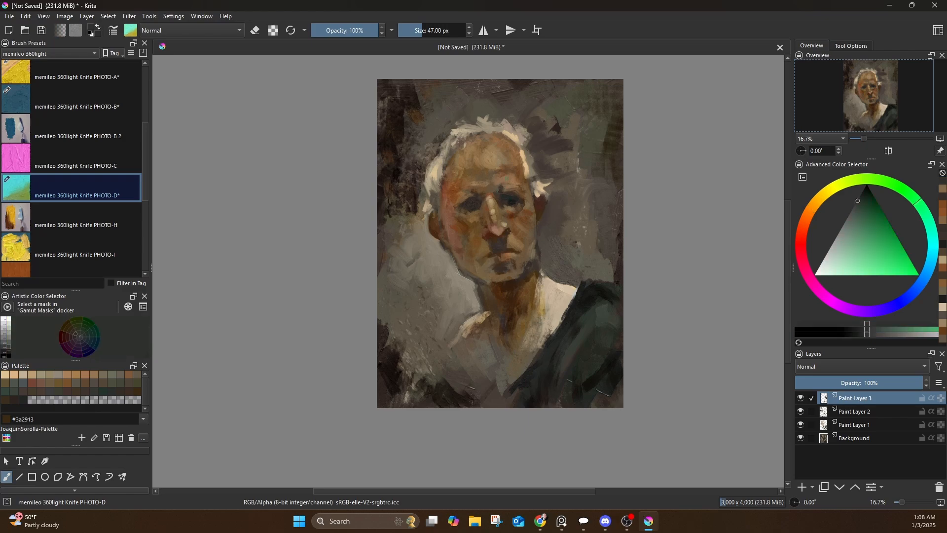
Paint the area beneath the left eye with palette colour #5f4833, using a 63 px brush
{"action": "left_click", "coordinate": [465, 212], "text": "ctrl"}
{"action": "left_click", "coordinate": [85, 383]}
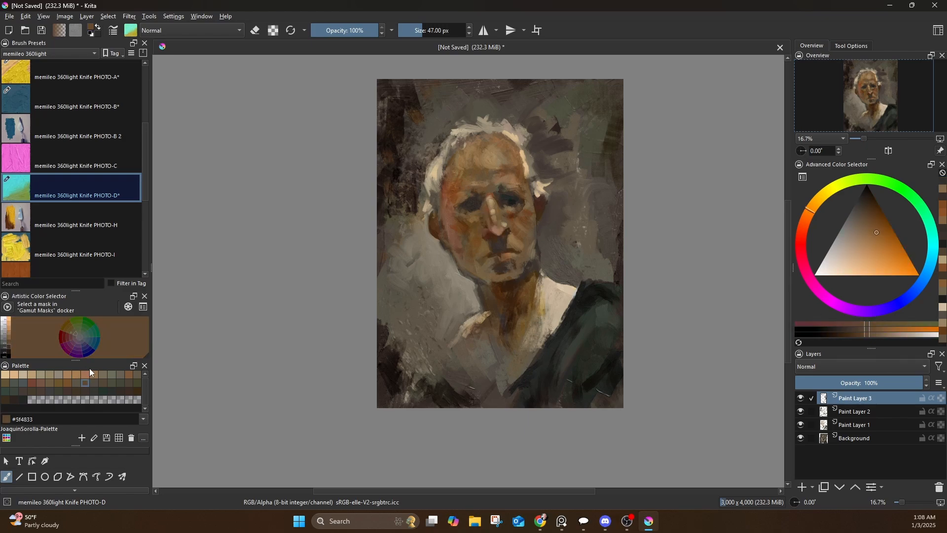
{"action": "key", "text": "bracketright"}
{"action": "key", "text": "bracketright"}
{"action": "key", "text": "bracketright"}
{"action": "key", "text": "bracketright"}
{"action": "left_click_drag", "start_coordinate": [461, 217], "coordinate": [465, 219]}
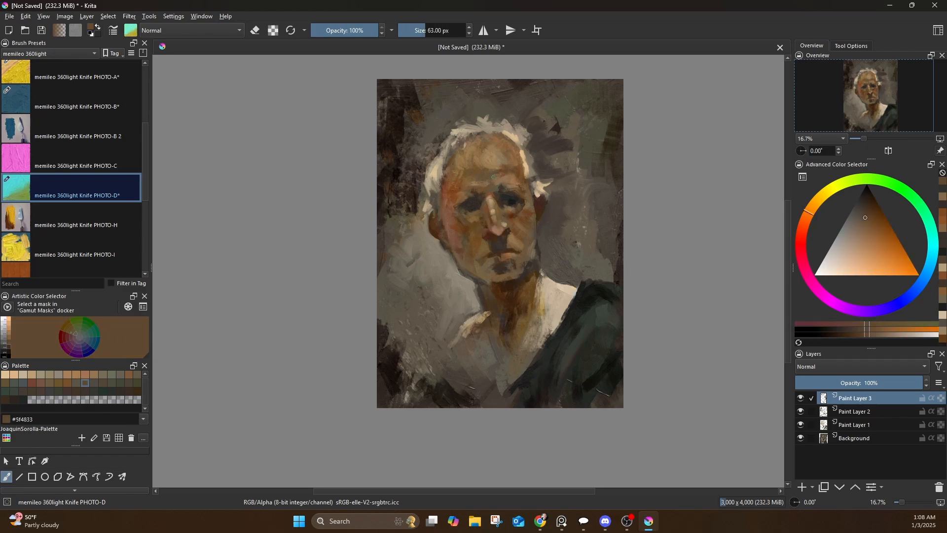
Refine the right eye socket and the side of the nose with sampled dark and skin tones
{"action": "left_click", "coordinate": [517, 216], "text": "ctrl"}
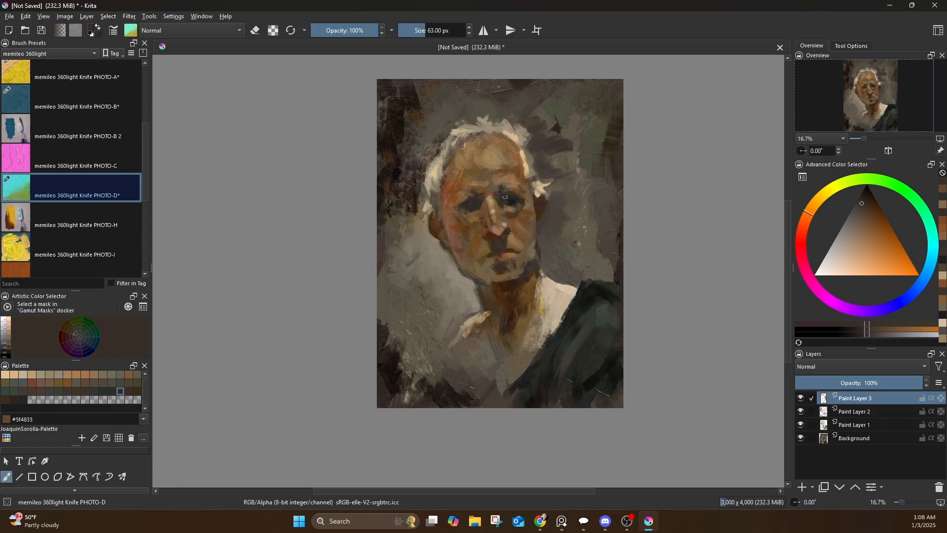
{"action": "left_click", "coordinate": [493, 213], "text": "ctrl"}
{"action": "mouse_move", "coordinate": [488, 193]}
{"action": "left_mouse_down"}
{"action": "mouse_move", "coordinate": [508, 223]}
{"action": "mouse_move", "coordinate": [489, 231]}
{"action": "left_mouse_up"}
{"action": "left_click", "coordinate": [508, 215], "text": "ctrl"}
{"action": "left_click", "coordinate": [512, 223], "text": "ctrl"}
{"action": "left_click", "coordinate": [504, 237], "text": "ctrl"}
Reduce the brush to 44 px and model the tip and wing of the nose with sampled reddish browns
{"action": "key", "text": "bracketleft"}
{"action": "key", "text": "bracketleft"}
{"action": "key", "text": "bracketleft"}
{"action": "key", "text": "bracketleft"}
{"action": "key", "text": "bracketleft"}
{"action": "left_click", "coordinate": [491, 230], "text": "ctrl"}
{"action": "left_click", "coordinate": [486, 233], "text": "ctrl"}
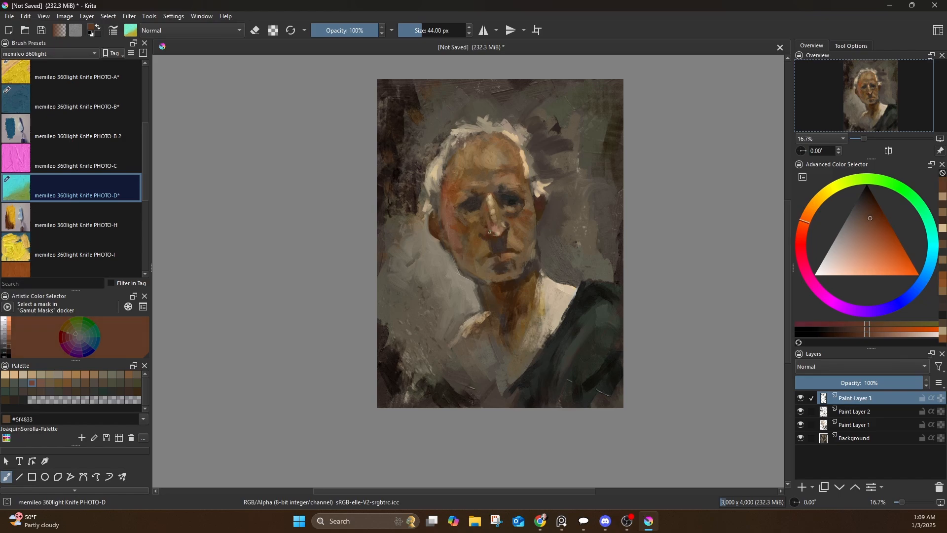
Add small light and shadow strokes to the upper nose bridge with colours sampled around it
{"action": "left_click", "coordinate": [489, 185], "text": "ctrl"}
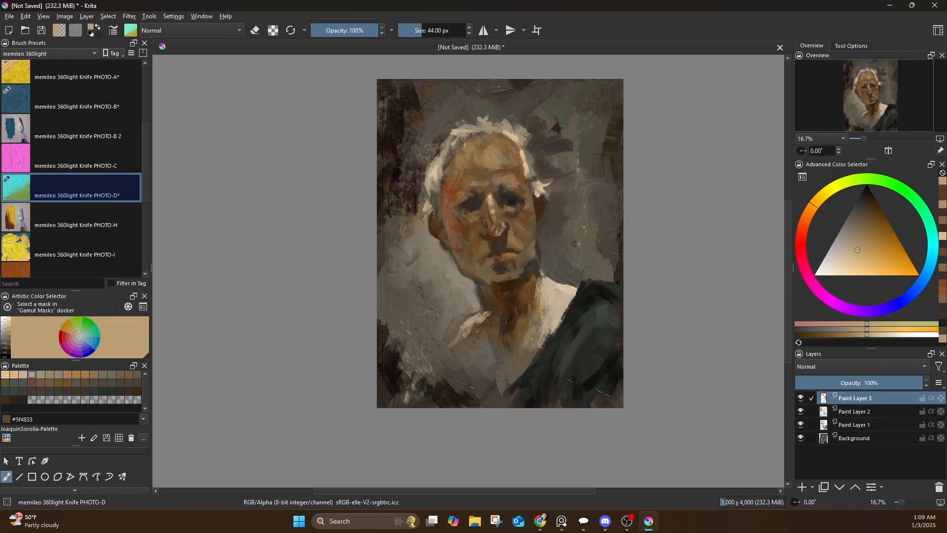
{"action": "left_click_drag", "start_coordinate": [485, 189], "coordinate": [487, 192]}
{"action": "left_click", "coordinate": [485, 189], "text": "ctrl"}
{"action": "left_click_drag", "start_coordinate": [485, 191], "coordinate": [486, 194]}
{"action": "left_click", "coordinate": [484, 193], "text": "ctrl"}
{"action": "left_click", "coordinate": [479, 198], "text": "ctrl"}
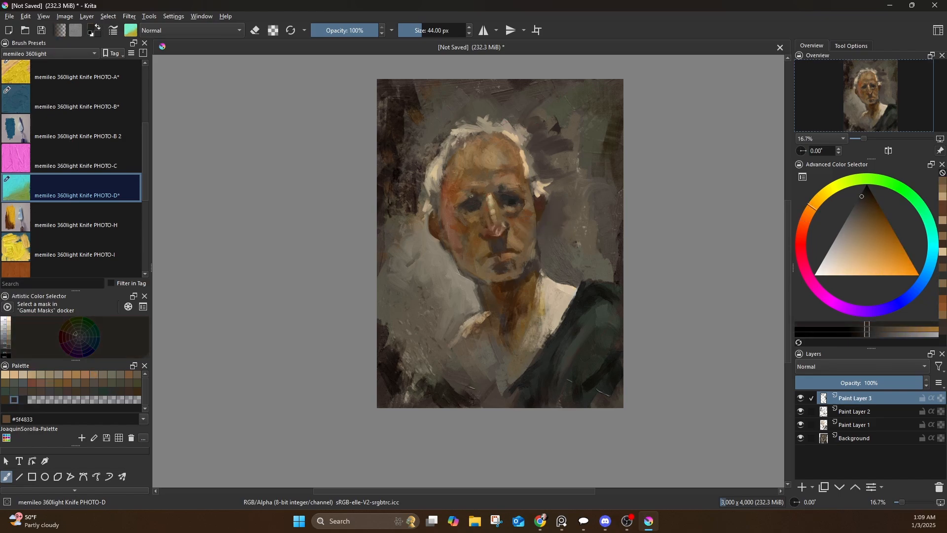
Accent the darks of the eyes with a near-black sampled from the jacket
{"action": "left_click", "coordinate": [537, 229], "text": "ctrl"}
{"action": "left_click", "coordinate": [582, 304], "text": "ctrl"}
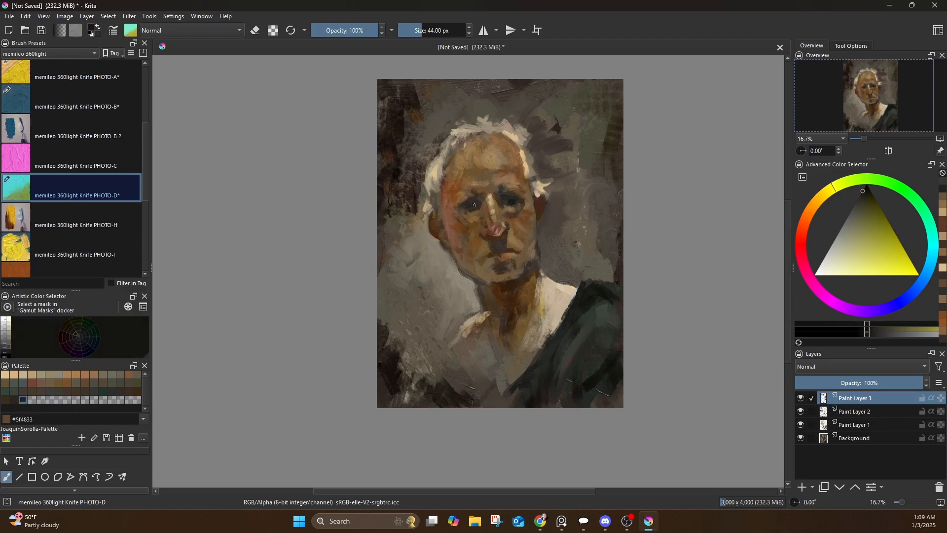
{"action": "left_click_drag", "start_coordinate": [473, 201], "coordinate": [477, 204]}
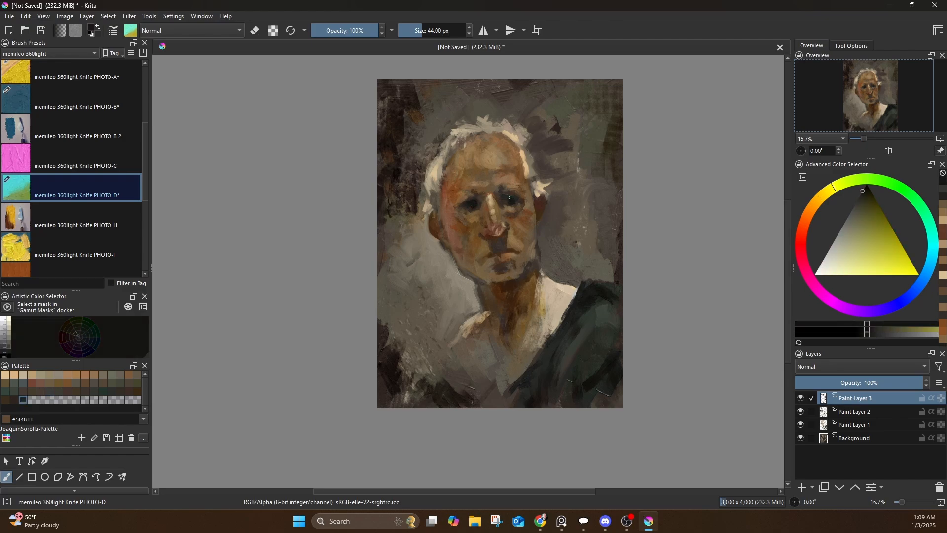
Rework the left under-eye shadow with sampled cheek and socket tones, using a 63 px brush
{"action": "left_click", "coordinate": [474, 225], "text": "ctrl"}
{"action": "key", "text": "bracketright"}
{"action": "mouse_move", "coordinate": [470, 222]}
{"action": "left_mouse_down"}
{"action": "mouse_move", "coordinate": [470, 231]}
{"action": "mouse_move", "coordinate": [470, 203]}
{"action": "left_mouse_up"}
{"action": "left_click", "coordinate": [466, 231], "text": "ctrl"}
{"action": "left_click", "coordinate": [469, 205], "text": "ctrl"}
{"action": "left_click", "coordinate": [467, 206], "text": "ctrl"}
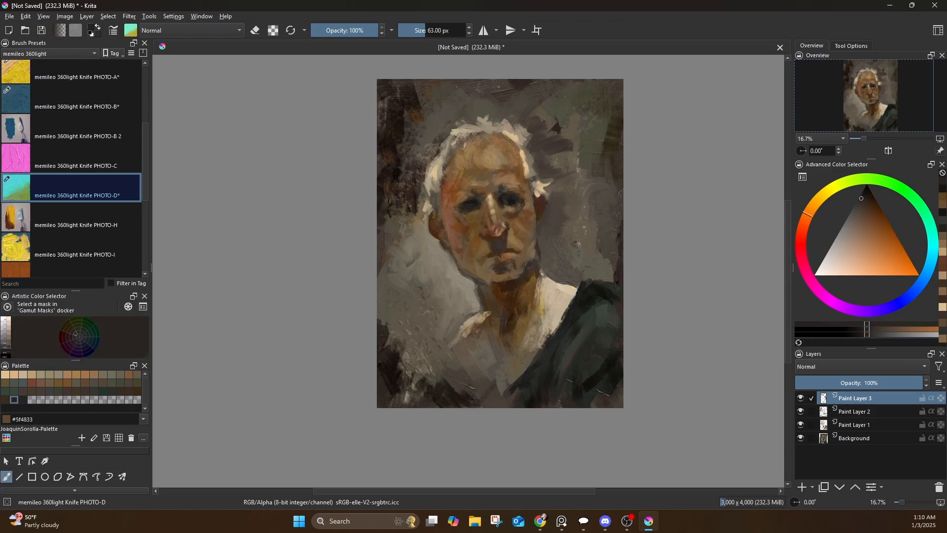
Deepen the shadowed left cheek and jaw and tidy the face's outer edge with sampled browns and grey
{"action": "left_click", "coordinate": [456, 227], "text": "ctrl"}
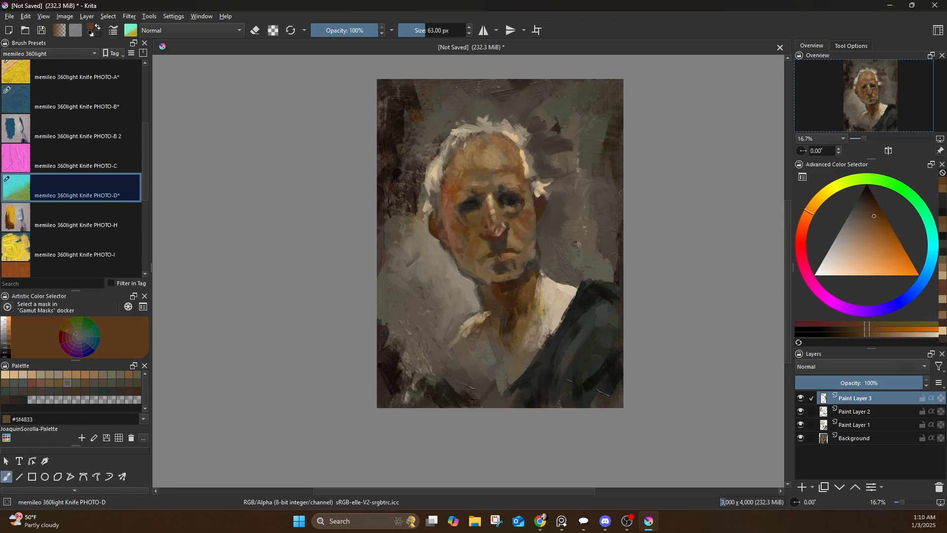
{"action": "left_click", "coordinate": [466, 251], "text": "ctrl"}
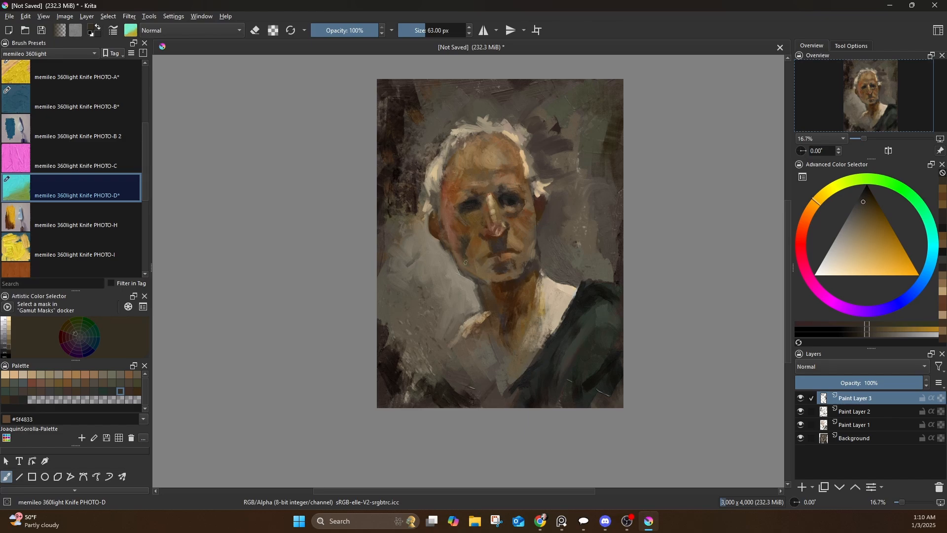
{"action": "left_click", "coordinate": [477, 273], "text": "ctrl"}
{"action": "left_click", "coordinate": [467, 244], "text": "ctrl"}
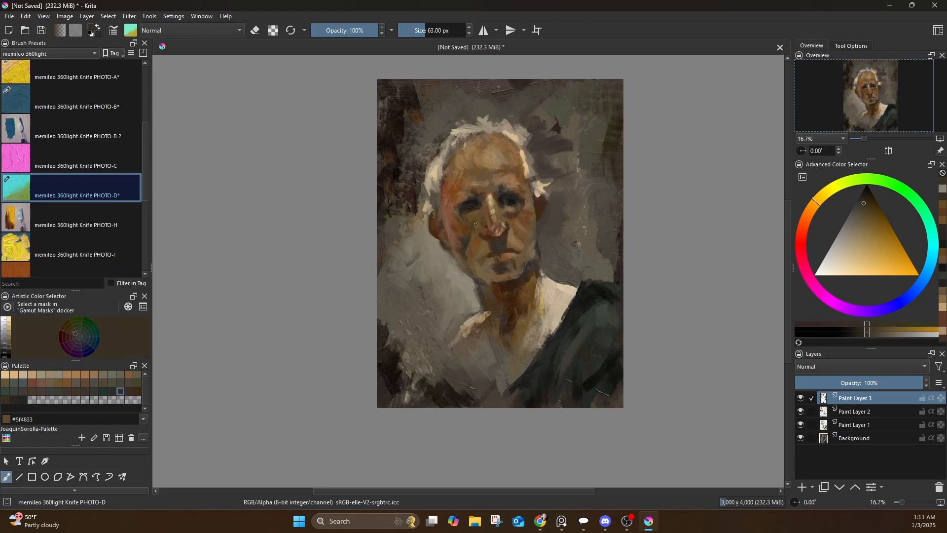
{"action": "left_click", "coordinate": [441, 219], "text": "ctrl"}
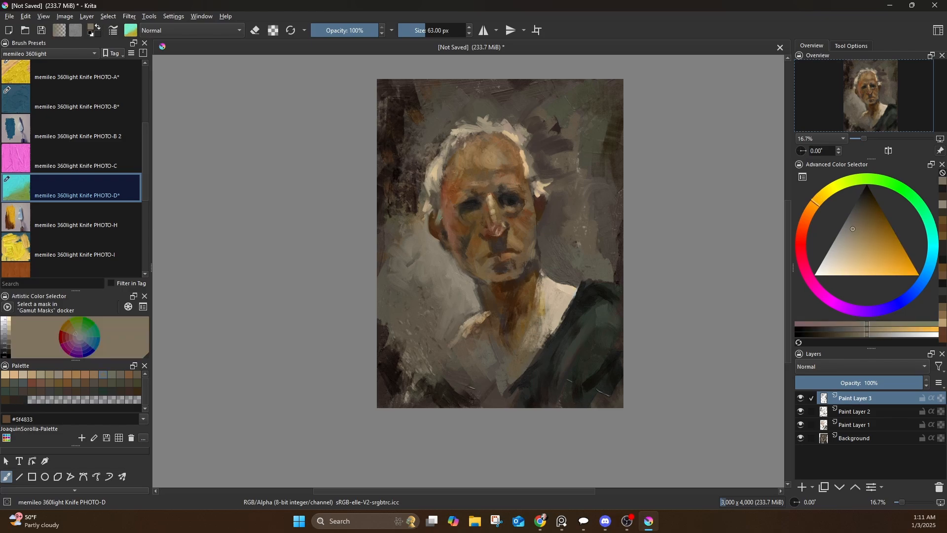
Reshape the edge between the right temple and the white side hair with sampled tones
{"action": "left_click", "coordinate": [526, 170], "text": "ctrl"}
{"action": "mouse_move", "coordinate": [529, 172]}
{"action": "left_mouse_down"}
{"action": "mouse_move", "coordinate": [534, 183]}
{"action": "mouse_move", "coordinate": [524, 172]}
{"action": "left_mouse_up"}
{"action": "left_click", "coordinate": [535, 170], "text": "ctrl"}
{"action": "left_click", "coordinate": [519, 166], "text": "ctrl"}
Paint muted hair strokes over the upper-right crown with colours sampled from the hair and background
{"action": "left_click", "coordinate": [525, 130], "text": "ctrl"}
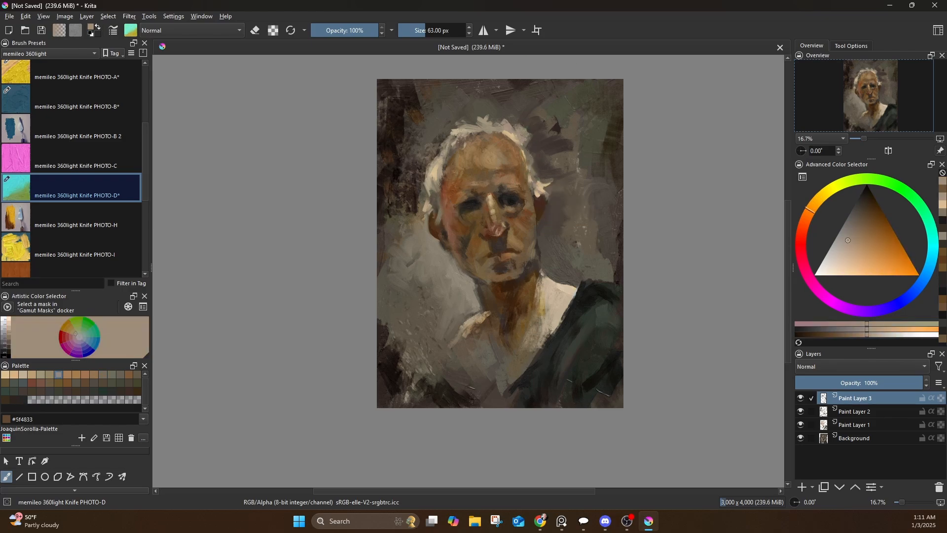
{"action": "left_click_drag", "start_coordinate": [523, 130], "coordinate": [529, 136]}
{"action": "left_click", "coordinate": [514, 133], "text": "ctrl"}
{"action": "mouse_move", "coordinate": [517, 133]}
{"action": "left_mouse_down"}
{"action": "mouse_move", "coordinate": [529, 140]}
{"action": "mouse_move", "coordinate": [527, 132]}
{"action": "left_mouse_up"}
{"action": "left_click", "coordinate": [532, 127], "text": "ctrl"}
Extend the white side hair down toward the right ear with sampled light beige strokes
{"action": "left_click", "coordinate": [531, 180], "text": "ctrl"}
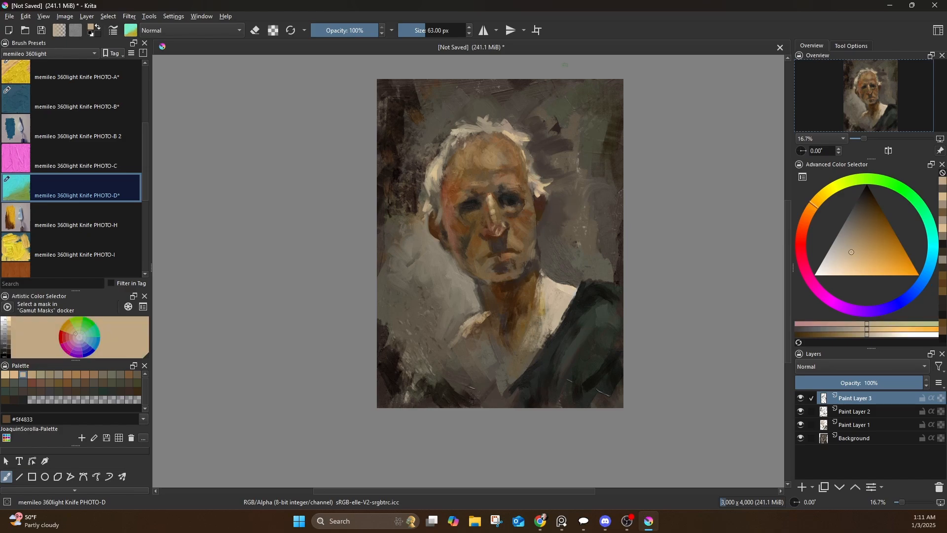
{"action": "left_click", "coordinate": [523, 173], "text": "ctrl"}
{"action": "left_click", "coordinate": [538, 183], "text": "ctrl"}
{"action": "left_click_drag", "start_coordinate": [529, 174], "coordinate": [532, 191]}
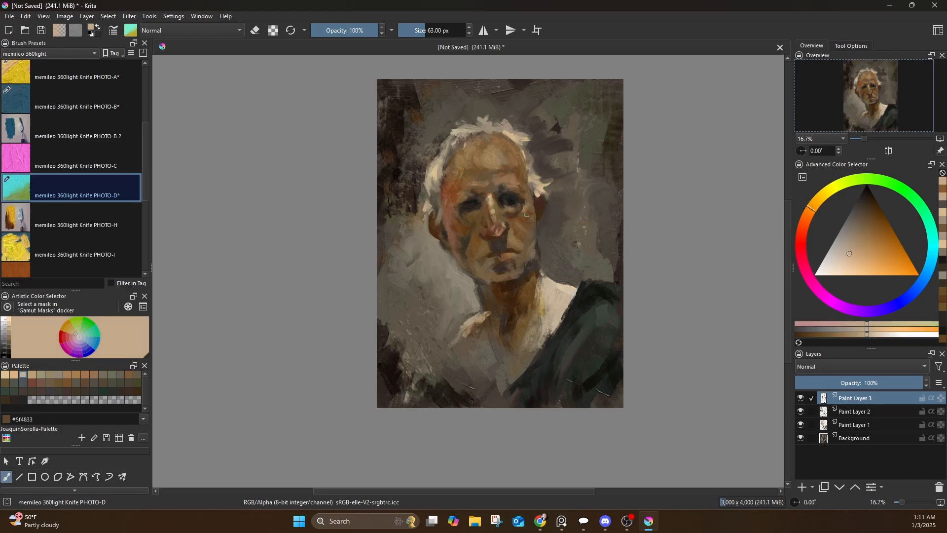
Refine the right jawline and both edges of the neck with sampled skin and background colours
{"action": "left_click", "coordinate": [532, 257], "text": "ctrl"}
{"action": "left_click_drag", "start_coordinate": [532, 256], "coordinate": [533, 261]}
{"action": "left_click", "coordinate": [534, 253], "text": "ctrl"}
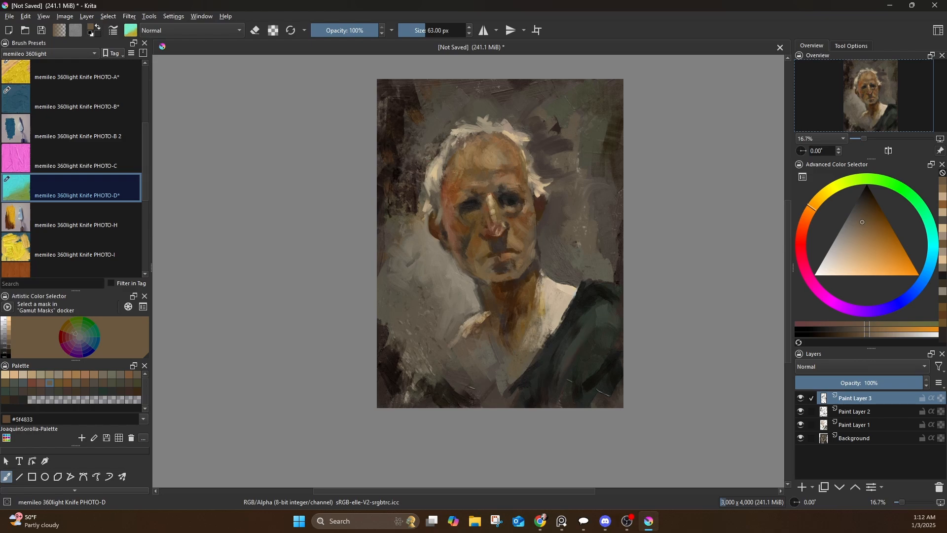
{"action": "left_click", "coordinate": [539, 84], "text": "ctrl"}
{"action": "left_click", "coordinate": [473, 290], "text": "ctrl"}
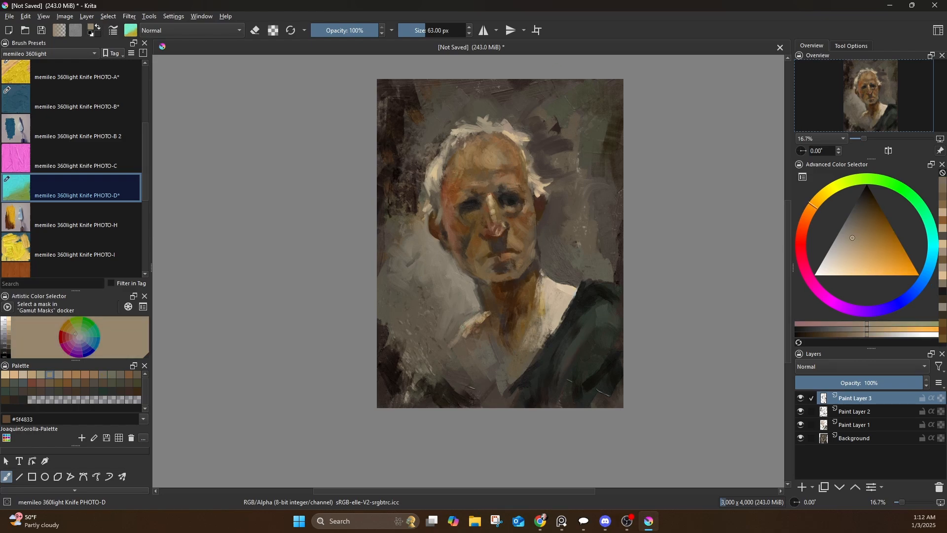
{"action": "left_click_drag", "start_coordinate": [476, 286], "coordinate": [479, 301]}
{"action": "left_click", "coordinate": [471, 292], "text": "ctrl"}
{"action": "left_click", "coordinate": [540, 278], "text": "ctrl"}
{"action": "left_click_drag", "start_coordinate": [540, 277], "coordinate": [540, 286]}
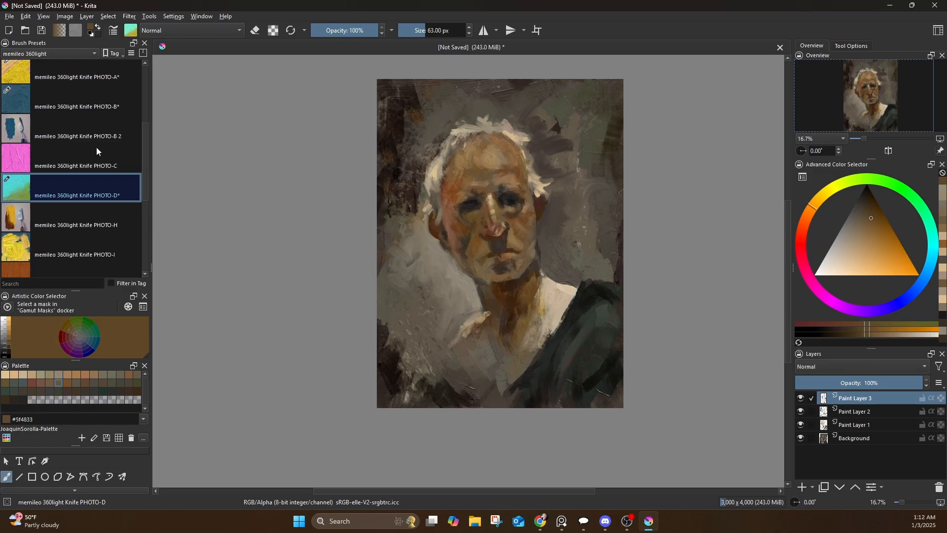
Switch to the memileo 360light Knife PHOTO-C preset and add textured strokes to the lower-left background
{"action": "left_click", "coordinate": [97, 151]}
{"action": "left_click", "coordinate": [472, 380], "text": "ctrl"}
{"action": "mouse_move", "coordinate": [450, 389]}
{"action": "left_mouse_down"}
{"action": "mouse_move", "coordinate": [482, 389]}
{"action": "mouse_move", "coordinate": [446, 397]}
{"action": "mouse_move", "coordinate": [405, 366]}
{"action": "left_mouse_up"}
{"action": "left_click", "coordinate": [453, 391], "text": "ctrl"}
Pick palette colour #3c2c25, switch to the memileo 360light Knife smooth preset, and paint broad background strokes at lower left and above the jacket shoulder
{"action": "left_click", "coordinate": [137, 391]}
{"action": "left_click", "coordinate": [126, 389]}
{"action": "left_click_drag", "start_coordinate": [146, 177], "coordinate": [145, 197]}
{"action": "left_click", "coordinate": [125, 219]}
{"action": "mouse_move", "coordinate": [401, 366]}
{"action": "left_mouse_down"}
{"action": "mouse_move", "coordinate": [420, 347]}
{"action": "mouse_move", "coordinate": [399, 356]}
{"action": "left_mouse_up"}
{"action": "left_click", "coordinate": [392, 352], "text": "ctrl"}
{"action": "left_click", "coordinate": [605, 242], "text": "ctrl"}
{"action": "mouse_move", "coordinate": [617, 240]}
{"action": "left_mouse_down"}
{"action": "mouse_move", "coordinate": [607, 244]}
{"action": "mouse_move", "coordinate": [615, 273]}
{"action": "left_mouse_up"}
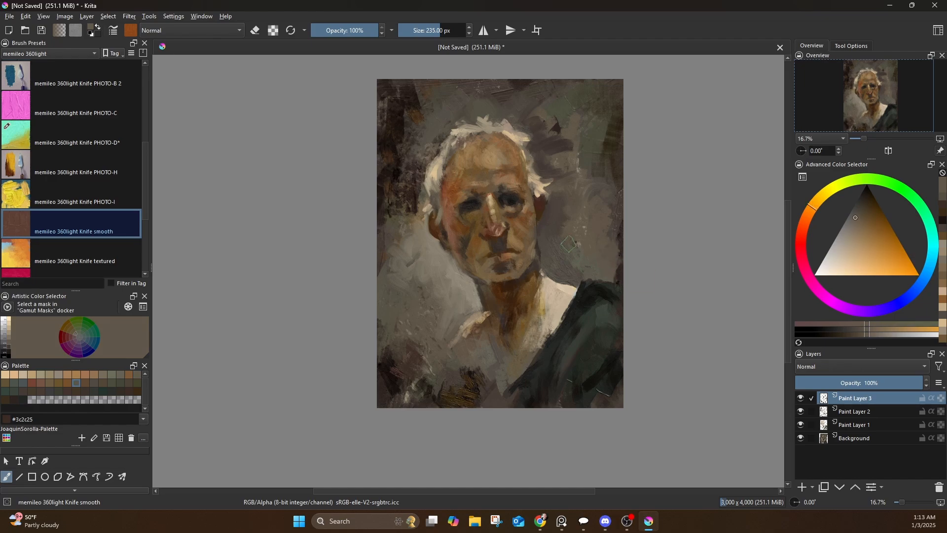
Paint broad background strokes beside the right cheek and out toward the right edge with sampled background colours
{"action": "left_click", "coordinate": [568, 244], "text": "ctrl"}
{"action": "left_click_drag", "start_coordinate": [571, 240], "coordinate": [571, 257]}
{"action": "left_click", "coordinate": [567, 197], "text": "ctrl"}
{"action": "left_click_drag", "start_coordinate": [595, 199], "coordinate": [595, 218]}
{"action": "left_click", "coordinate": [605, 133], "text": "ctrl"}
{"action": "left_click_drag", "start_coordinate": [589, 166], "coordinate": [587, 222]}
Extend sampled dark background colour around the hair, from above the right temple across to the upper-left side of the head
{"action": "left_click", "coordinate": [565, 148], "text": "ctrl"}
{"action": "left_click_drag", "start_coordinate": [534, 170], "coordinate": [573, 146]}
{"action": "mouse_move", "coordinate": [574, 153]}
{"action": "left_mouse_down"}
{"action": "mouse_move", "coordinate": [614, 144]}
{"action": "mouse_move", "coordinate": [556, 169]}
{"action": "mouse_move", "coordinate": [599, 184]}
{"action": "mouse_move", "coordinate": [607, 217]}
{"action": "mouse_move", "coordinate": [607, 195]}
{"action": "left_mouse_up"}
{"action": "mouse_move", "coordinate": [435, 146]}
{"action": "left_mouse_down"}
{"action": "mouse_move", "coordinate": [419, 179]}
{"action": "mouse_move", "coordinate": [415, 210]}
{"action": "left_mouse_up"}
{"action": "mouse_move", "coordinate": [419, 207]}
{"action": "left_mouse_down"}
{"action": "mouse_move", "coordinate": [434, 173]}
{"action": "mouse_move", "coordinate": [466, 144]}
{"action": "mouse_move", "coordinate": [515, 174]}
{"action": "left_mouse_up"}
{"action": "left_click_drag", "start_coordinate": [565, 298], "coordinate": [579, 245]}
{"action": "left_click", "coordinate": [580, 245], "text": "ctrl"}
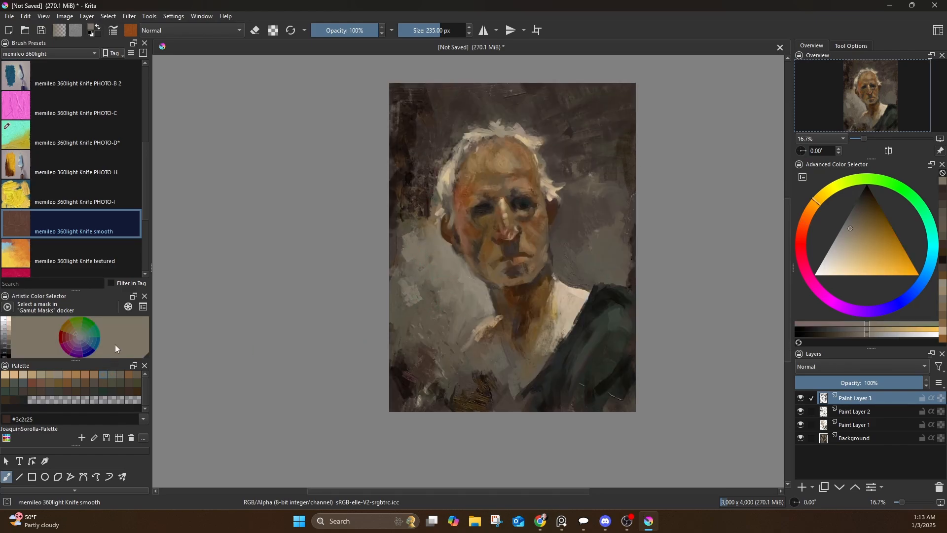
Pick palette colour #4c5454 and paint blue-grey strokes into the background left of the neck, blending them with sampled neighbouring tones
{"action": "left_click", "coordinate": [23, 383]}
{"action": "mouse_move", "coordinate": [445, 298]}
{"action": "left_mouse_down"}
{"action": "mouse_move", "coordinate": [423, 338]}
{"action": "mouse_move", "coordinate": [447, 203]}
{"action": "mouse_move", "coordinate": [474, 313]}
{"action": "left_mouse_up"}
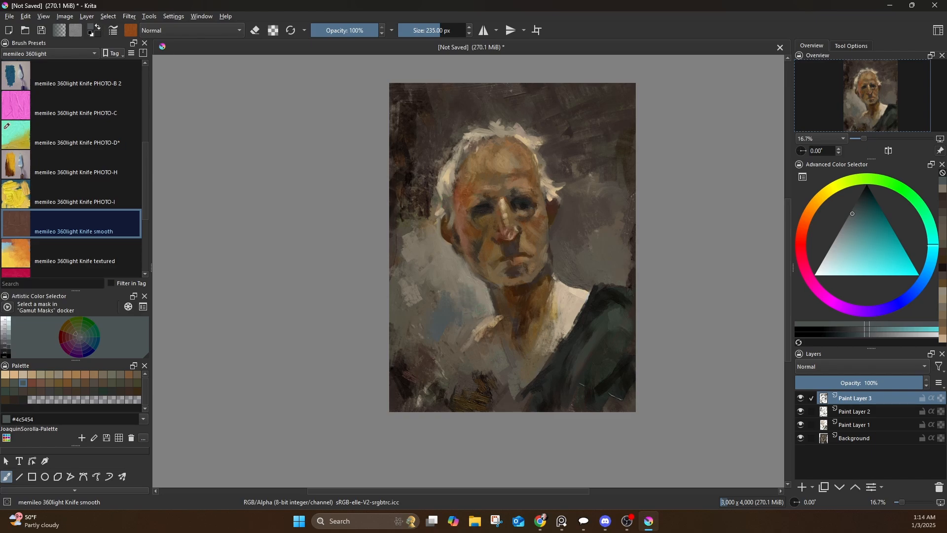
{"action": "left_click_drag", "start_coordinate": [447, 244], "coordinate": [415, 279]}
{"action": "left_click", "coordinate": [446, 348], "text": "ctrl"}
{"action": "left_click_drag", "start_coordinate": [435, 310], "coordinate": [428, 347]}
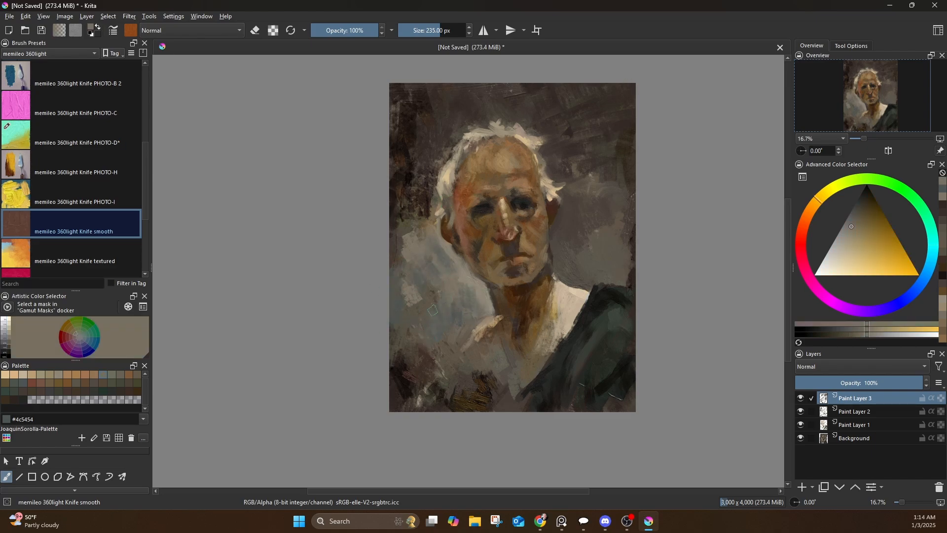
{"action": "left_click", "coordinate": [456, 276], "text": "ctrl"}
{"action": "mouse_move", "coordinate": [459, 280]}
{"action": "left_mouse_down"}
{"action": "mouse_move", "coordinate": [477, 299]}
{"action": "mouse_move", "coordinate": [470, 277]}
{"action": "left_mouse_up"}
{"action": "left_click_drag", "start_coordinate": [406, 238], "coordinate": [395, 254]}
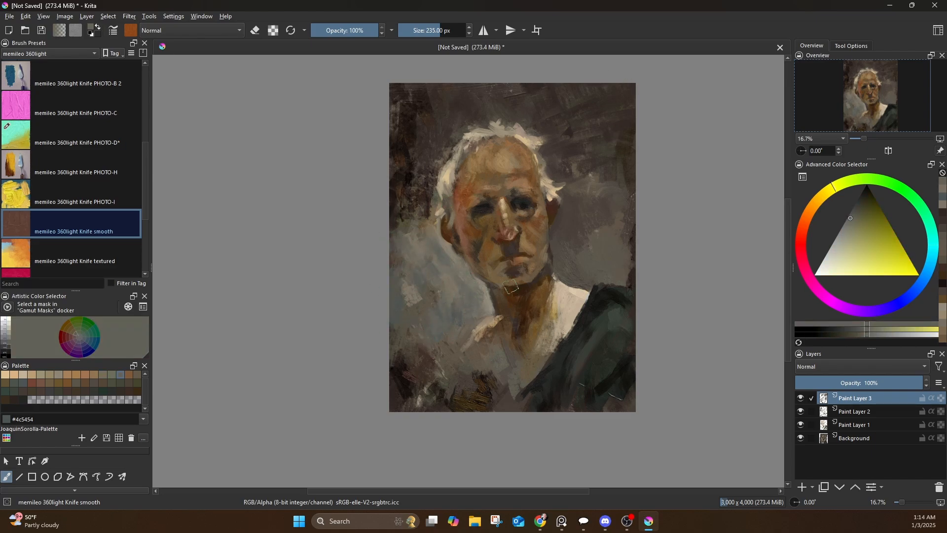
Tone down the left shoulder highlight with sampled neck colours and extend the light shirt strokes down along the jacket edge
{"action": "left_click", "coordinate": [513, 316], "text": "ctrl"}
{"action": "mouse_move", "coordinate": [500, 321]}
{"action": "left_mouse_down"}
{"action": "mouse_move", "coordinate": [481, 340]}
{"action": "mouse_move", "coordinate": [505, 342]}
{"action": "mouse_move", "coordinate": [507, 320]}
{"action": "left_mouse_up"}
{"action": "left_click", "coordinate": [488, 337], "text": "ctrl"}
{"action": "left_click", "coordinate": [525, 303], "text": "ctrl"}
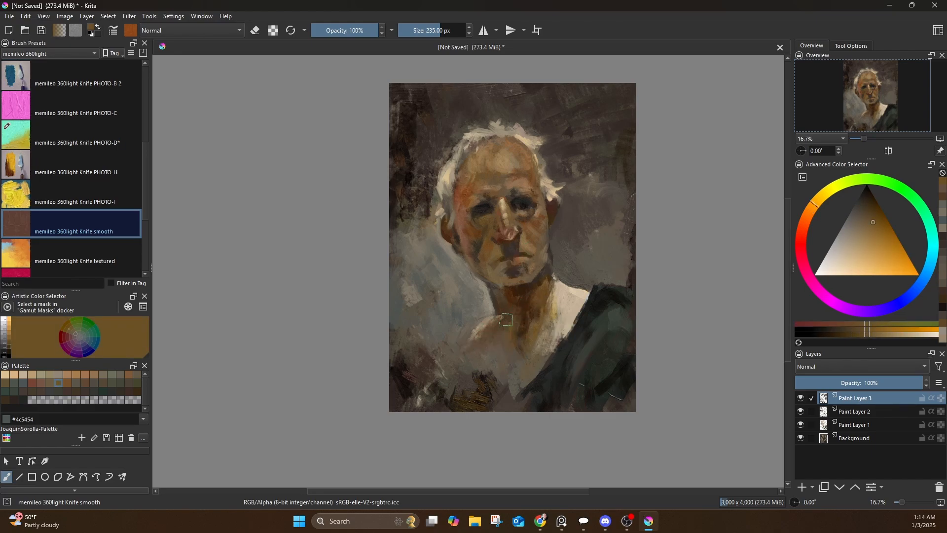
{"action": "left_click", "coordinate": [564, 339], "text": "ctrl"}
{"action": "left_click_drag", "start_coordinate": [529, 377], "coordinate": [518, 393]}
Reduce the brush size to 118 px and refine the right ear, the left ear and the left jawline with sampled colours
{"action": "mouse_move", "coordinate": [518, 207]}
{"action": "left_mouse_down"}
{"action": "mouse_move", "coordinate": [509, 259]}
{"action": "mouse_move", "coordinate": [543, 262]}
{"action": "mouse_move", "coordinate": [542, 272]}
{"action": "left_mouse_up"}
{"action": "left_click", "coordinate": [519, 256], "text": "ctrl"}
{"action": "key", "text": "bracketleft"}
{"action": "key", "text": "bracketleft"}
{"action": "key", "text": "bracketleft"}
{"action": "key", "text": "bracketleft"}
{"action": "key", "text": "bracketleft"}
{"action": "key", "text": "bracketleft"}
{"action": "key", "text": "bracketleft"}
{"action": "key", "text": "bracketleft"}
{"action": "key", "text": "bracketleft"}
{"action": "key", "text": "bracketleft"}
{"action": "key", "text": "bracketleft"}
{"action": "left_click", "coordinate": [543, 269], "text": "ctrl"}
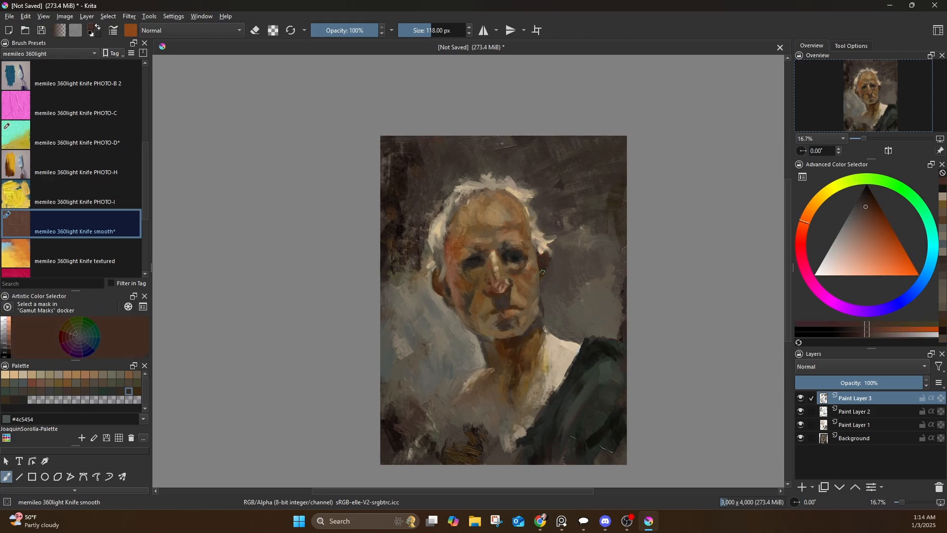
{"action": "left_click", "coordinate": [441, 289], "text": "ctrl"}
{"action": "mouse_move", "coordinate": [445, 299]}
{"action": "left_mouse_down"}
{"action": "mouse_move", "coordinate": [456, 297]}
{"action": "mouse_move", "coordinate": [486, 358]}
{"action": "left_mouse_up"}
{"action": "left_click", "coordinate": [469, 316], "text": "ctrl"}
{"action": "left_click", "coordinate": [461, 314], "text": "ctrl"}
Rework the top of the white hair and its hairline with sampled hair and background tones
{"action": "left_click", "coordinate": [516, 173], "text": "ctrl"}
{"action": "mouse_move", "coordinate": [517, 173]}
{"action": "left_mouse_down"}
{"action": "mouse_move", "coordinate": [503, 187]}
{"action": "mouse_move", "coordinate": [468, 175]}
{"action": "mouse_move", "coordinate": [448, 202]}
{"action": "left_mouse_up"}
{"action": "left_click", "coordinate": [485, 170], "text": "ctrl"}
{"action": "left_click", "coordinate": [474, 186], "text": "ctrl"}
{"action": "left_click", "coordinate": [453, 185], "text": "ctrl"}
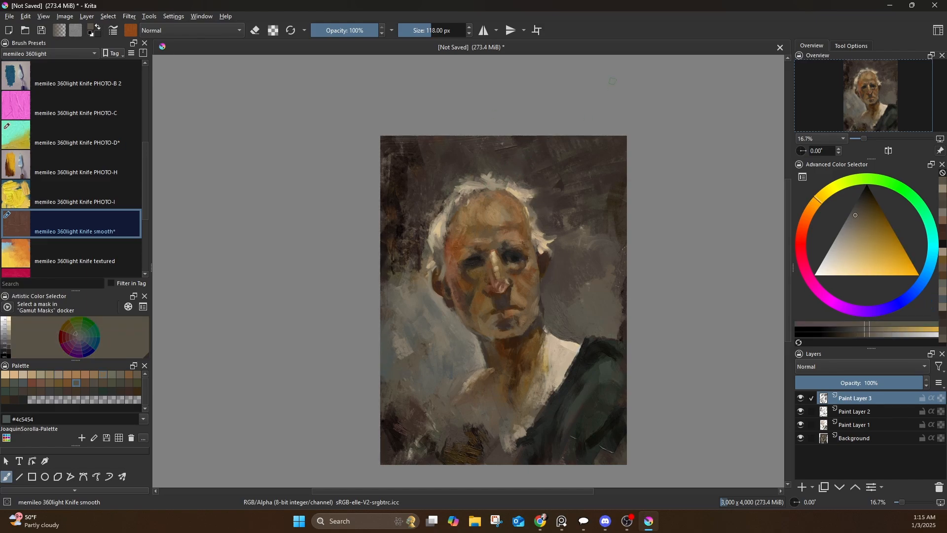
Reshape the right ear and the cheek edge beside it with sampled skin and dark brown tones
{"action": "left_click", "coordinate": [519, 286], "text": "ctrl"}
{"action": "left_click", "coordinate": [538, 272], "text": "ctrl"}
{"action": "left_click", "coordinate": [546, 275], "text": "ctrl"}
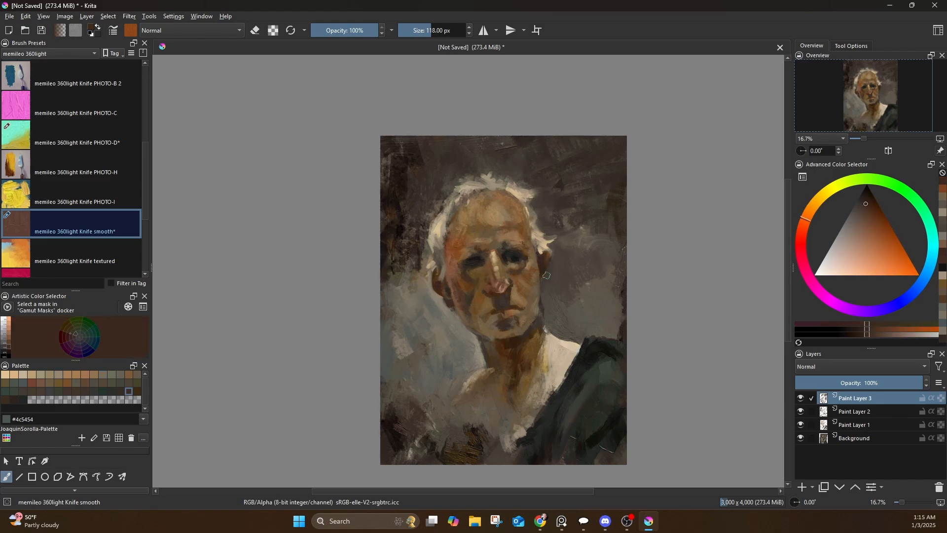
Refine the shadows between the nose bridge and the left eye socket with colours sampled around the eye
{"action": "left_click", "coordinate": [498, 254], "text": "ctrl"}
{"action": "left_click", "coordinate": [487, 257], "text": "ctrl"}
{"action": "left_click", "coordinate": [480, 258], "text": "ctrl"}
{"action": "left_click_drag", "start_coordinate": [487, 256], "coordinate": [485, 260]}
{"action": "left_click", "coordinate": [473, 251], "text": "ctrl"}
{"action": "left_click", "coordinate": [468, 257], "text": "ctrl"}
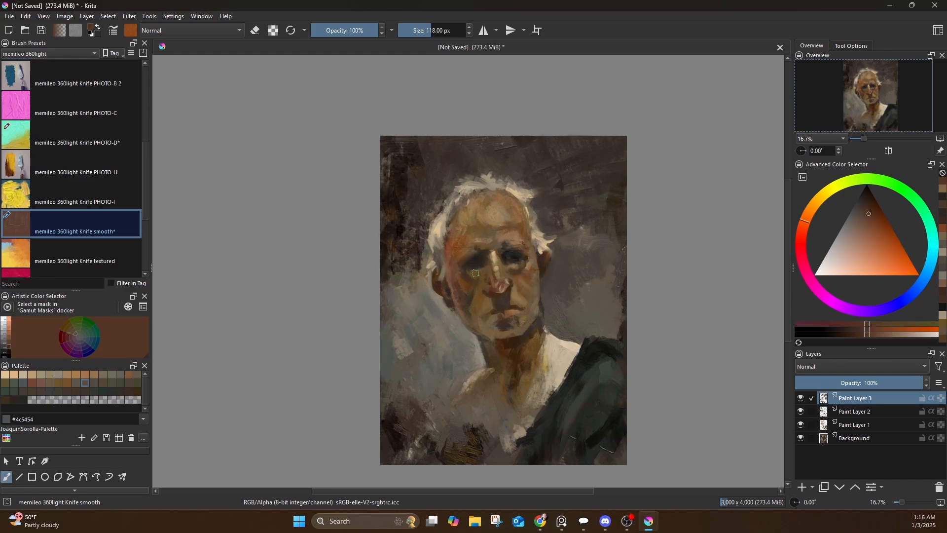
Refine the side of the nose, the mouth area and the chin with sampled skin and shadow colours
{"action": "left_click_drag", "start_coordinate": [491, 276], "coordinate": [494, 308]}
{"action": "left_click", "coordinate": [493, 288], "text": "ctrl"}
{"action": "left_click", "coordinate": [517, 302], "text": "ctrl"}
{"action": "left_click", "coordinate": [490, 269], "text": "ctrl"}
{"action": "left_click", "coordinate": [491, 318], "text": "ctrl"}
{"action": "left_click", "coordinate": [503, 343], "text": "ctrl"}
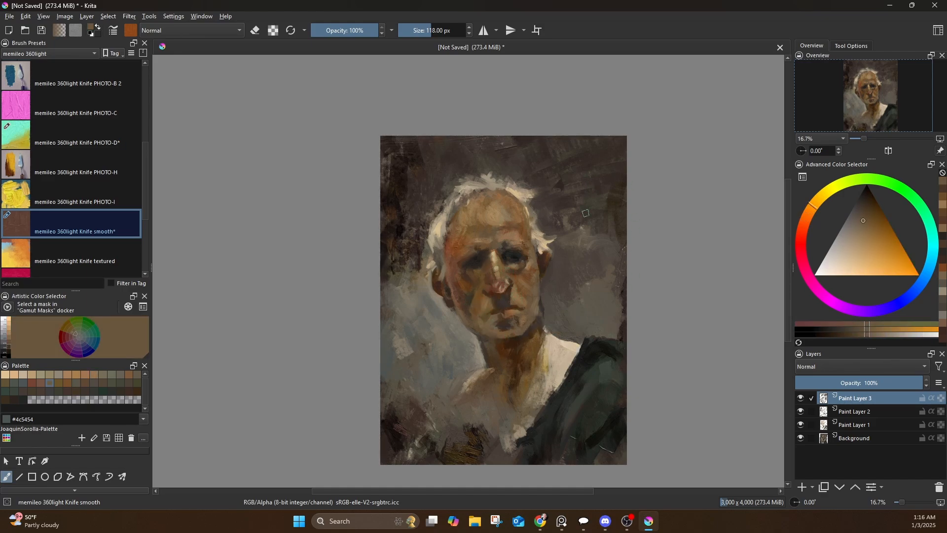
Save the painting as SorollaStudyForYouTube.kra
{"action": "scroll", "coordinate": [532, 257], "scroll_direction": "up", "scroll_amount": 3}
{"action": "left_click_drag", "start_coordinate": [525, 264], "coordinate": [520, 243]}
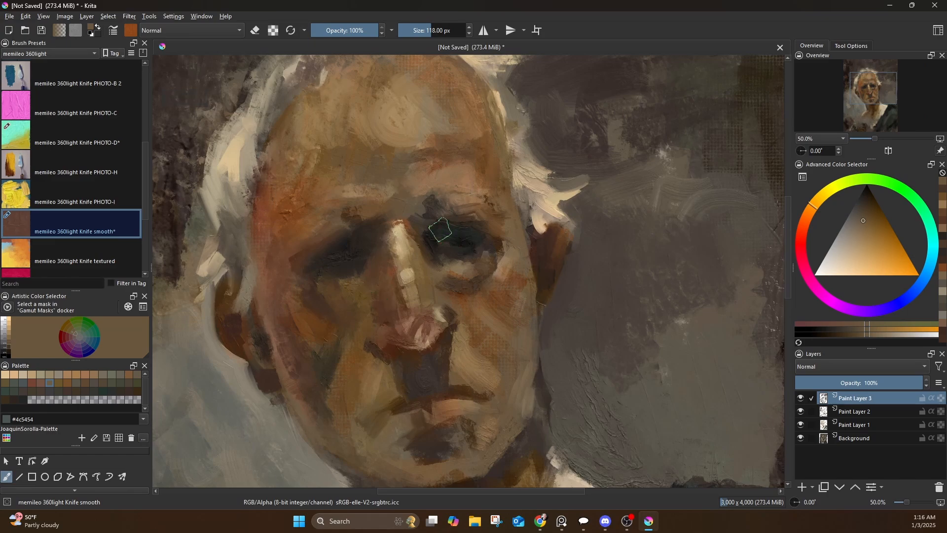
{"action": "left_click_drag", "start_coordinate": [438, 228], "coordinate": [520, 198]}
{"action": "left_click", "coordinate": [6, 16]}
{"action": "left_click", "coordinate": [29, 73]}
{"action": "left_click_drag", "start_coordinate": [177, 20], "coordinate": [0, 22]}
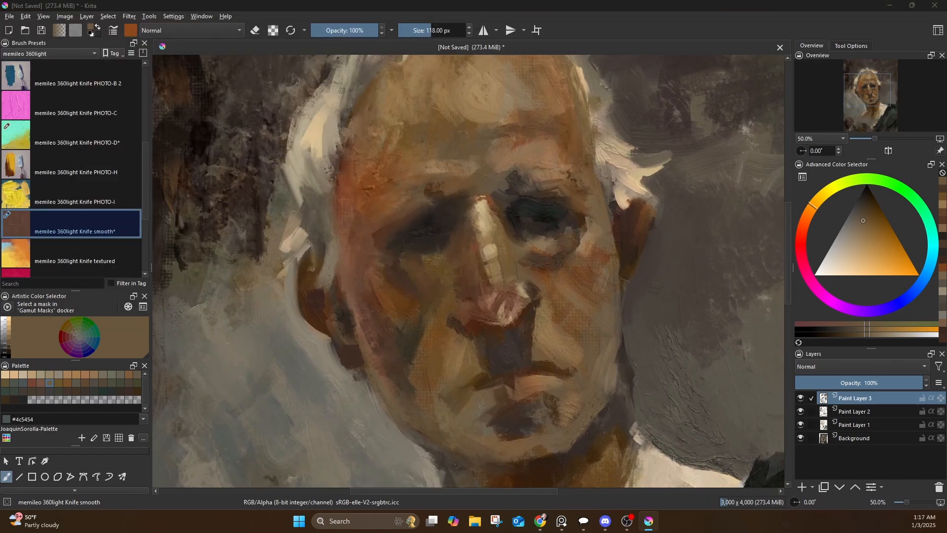
{"action": "key", "text": "Return"}
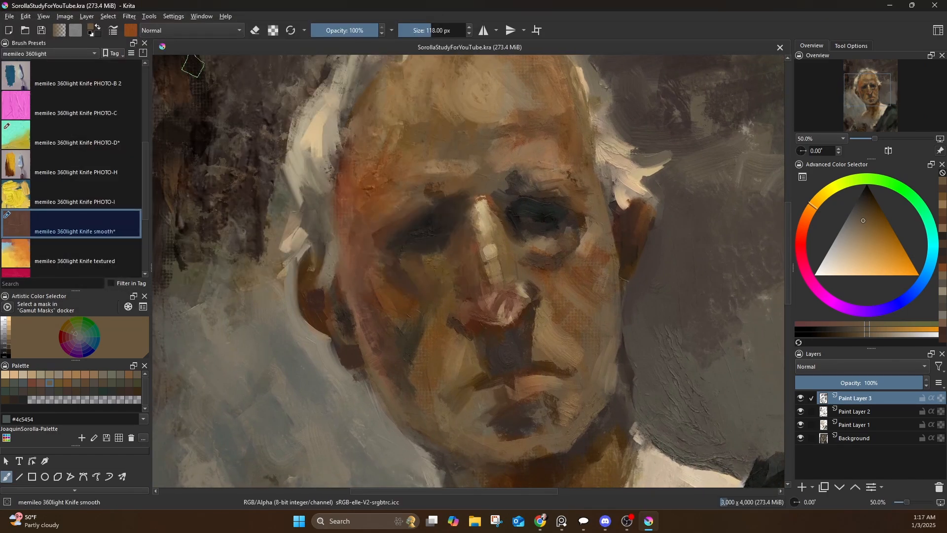
Switch to the memileo 360light Brush flat preset at 32 px and refine the nose bridge and the left eye's inner corner
{"action": "scroll", "coordinate": [493, 207], "scroll_direction": "down", "scroll_amount": 1}
{"action": "scroll", "coordinate": [493, 207], "scroll_direction": "up", "scroll_amount": 1}
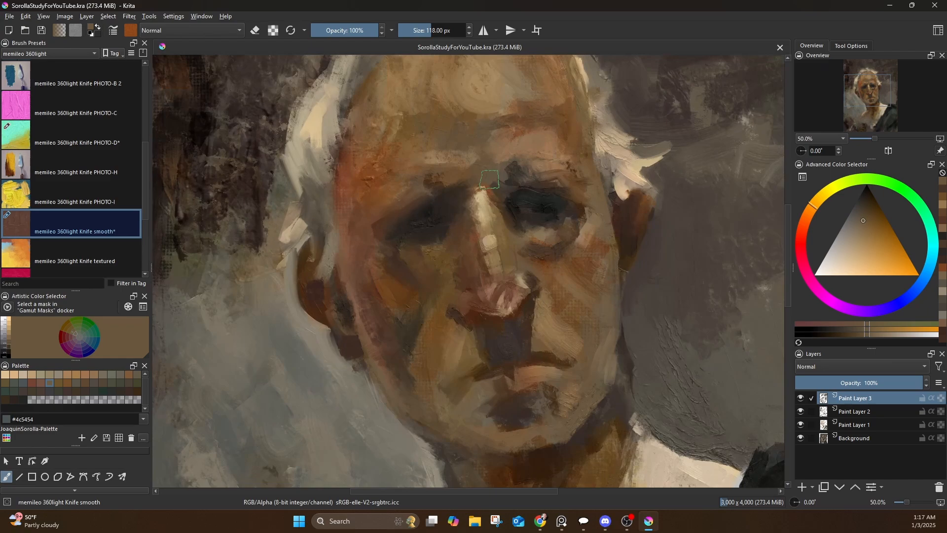
{"action": "key", "text": "slash"}
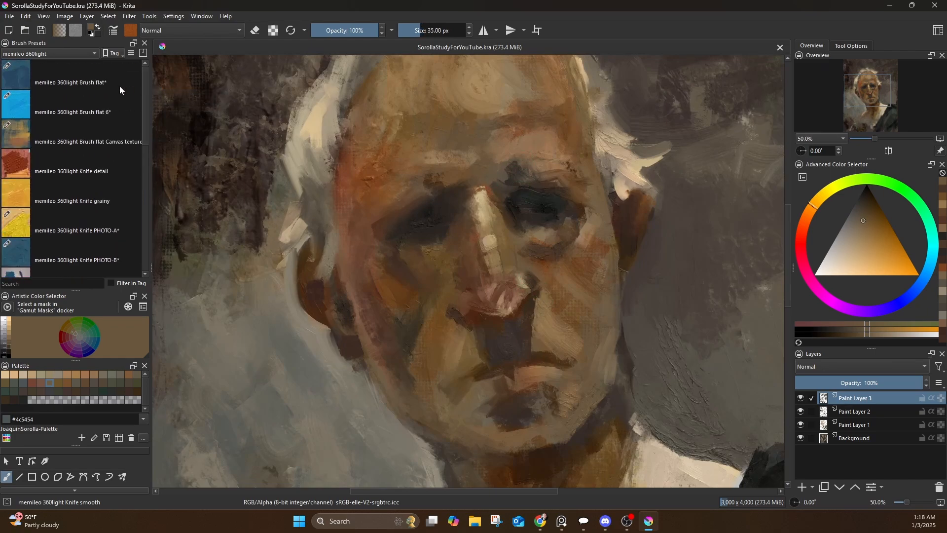
{"action": "key", "text": "bracketleft"}
{"action": "key", "text": "bracketleft"}
{"action": "key", "text": "bracketleft"}
{"action": "left_click_drag", "start_coordinate": [511, 208], "coordinate": [514, 229]}
{"action": "left_click", "coordinate": [487, 194], "text": "ctrl"}
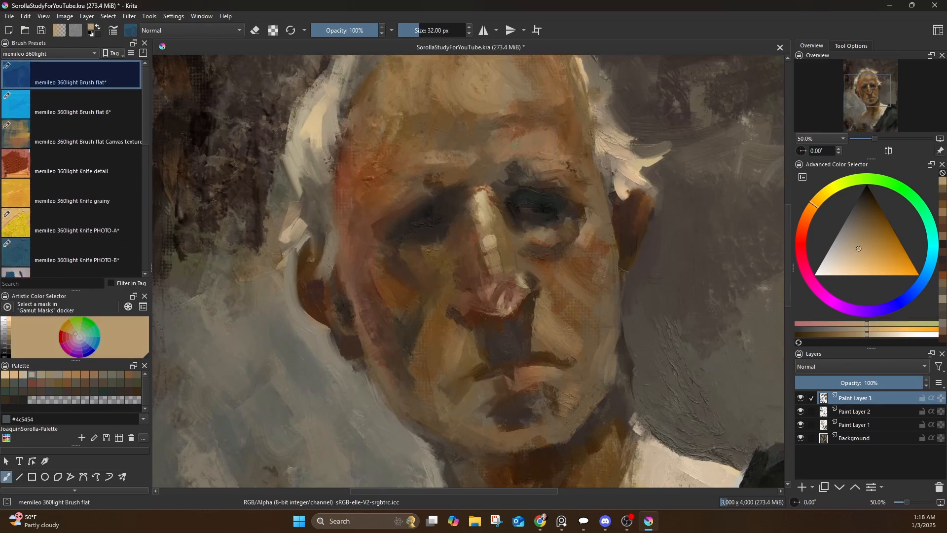
{"action": "left_click", "coordinate": [458, 206], "text": "ctrl"}
{"action": "mouse_move", "coordinate": [448, 238]}
{"action": "left_mouse_down"}
{"action": "mouse_move", "coordinate": [454, 247]}
{"action": "mouse_move", "coordinate": [454, 231]}
{"action": "left_mouse_up"}
{"action": "left_click", "coordinate": [459, 247], "text": "ctrl"}
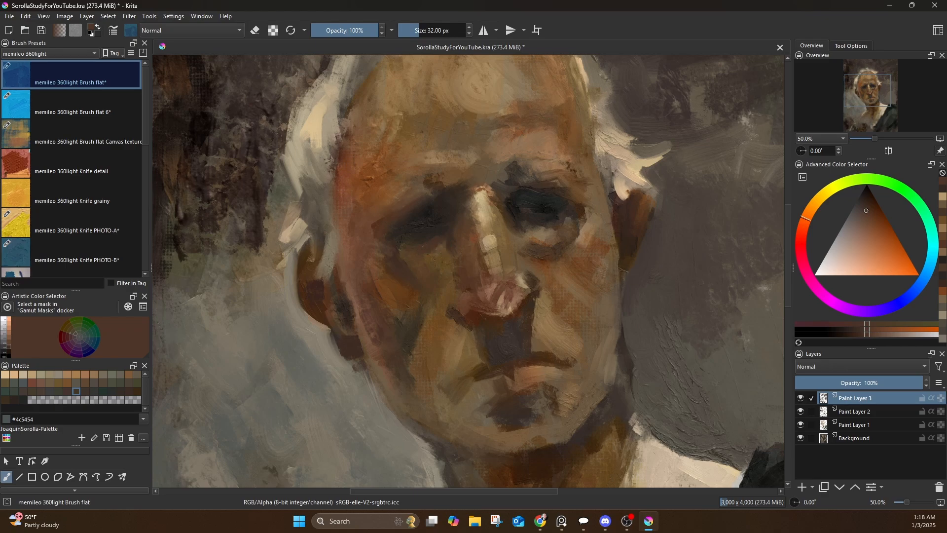
Define the upper and lower edges of the left eye socket with sampled dark and reddish-brown tones
{"action": "left_click", "coordinate": [413, 228], "text": "ctrl"}
{"action": "left_click_drag", "start_coordinate": [408, 251], "coordinate": [377, 233]}
{"action": "left_click", "coordinate": [383, 215], "text": "ctrl"}
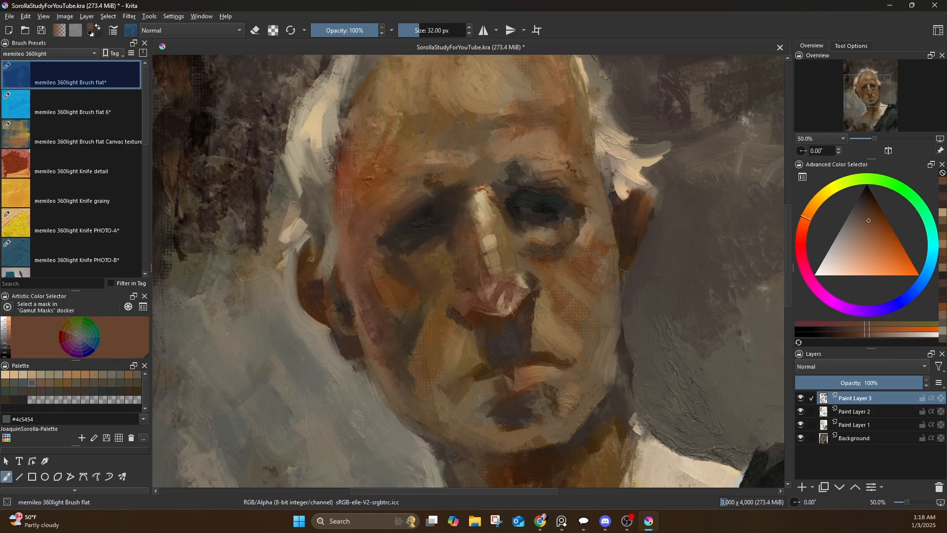
{"action": "left_click", "coordinate": [412, 221], "text": "ctrl"}
{"action": "left_click_drag", "start_coordinate": [419, 209], "coordinate": [432, 202]}
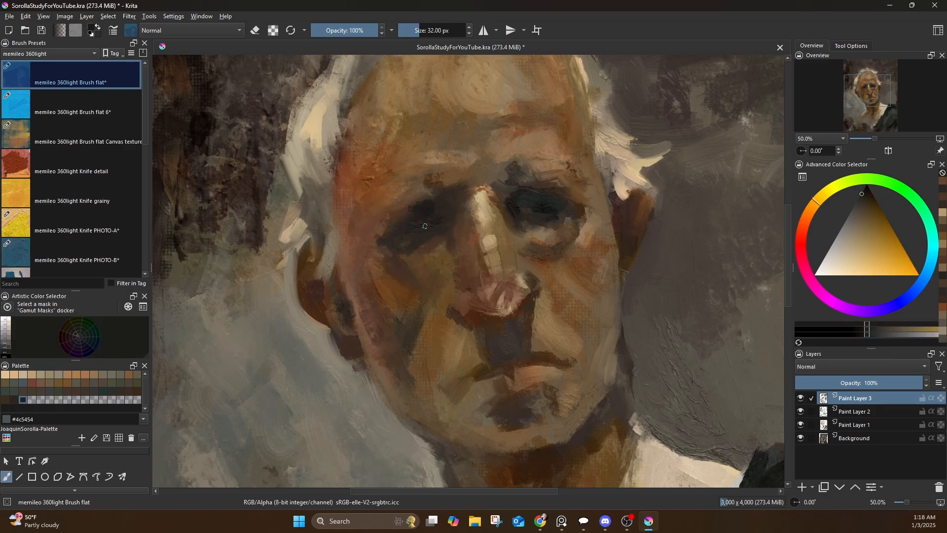
Model the right eye socket and its inner corner with sampled near-black and brown tones
{"action": "left_click", "coordinate": [545, 204], "text": "ctrl"}
{"action": "mouse_move", "coordinate": [546, 203]}
{"action": "left_mouse_down"}
{"action": "mouse_move", "coordinate": [533, 199]}
{"action": "mouse_move", "coordinate": [513, 217]}
{"action": "left_mouse_up"}
{"action": "left_click", "coordinate": [560, 209], "text": "ctrl"}
{"action": "left_click", "coordinate": [514, 209], "text": "ctrl"}
{"action": "left_click", "coordinate": [506, 211], "text": "ctrl"}
{"action": "left_click", "coordinate": [511, 215], "text": "ctrl"}
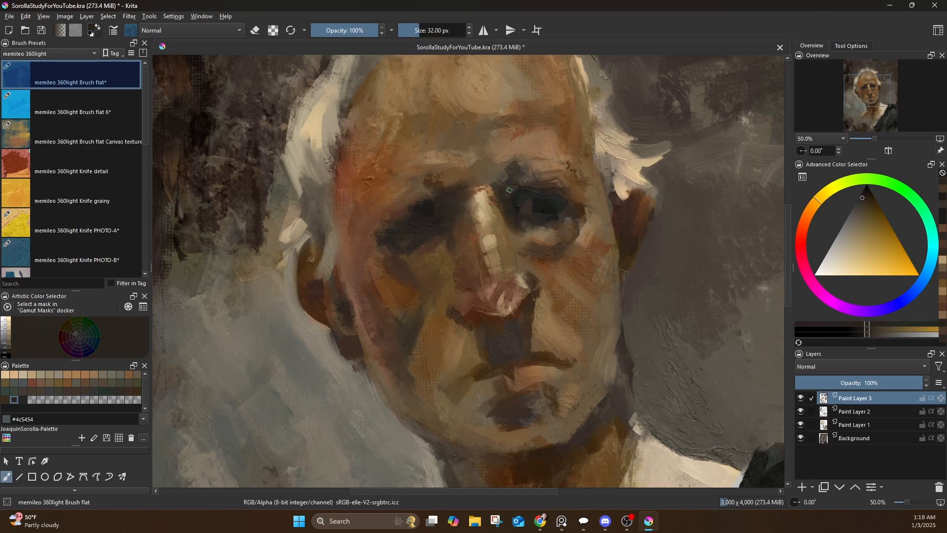
{"action": "left_click", "coordinate": [545, 212], "text": "ctrl"}
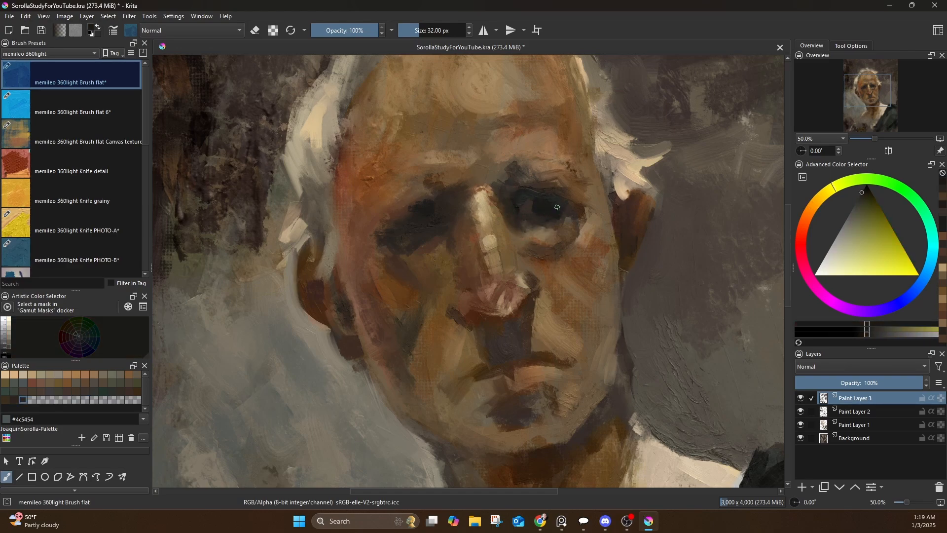
{"action": "left_click", "coordinate": [565, 206], "text": "ctrl"}
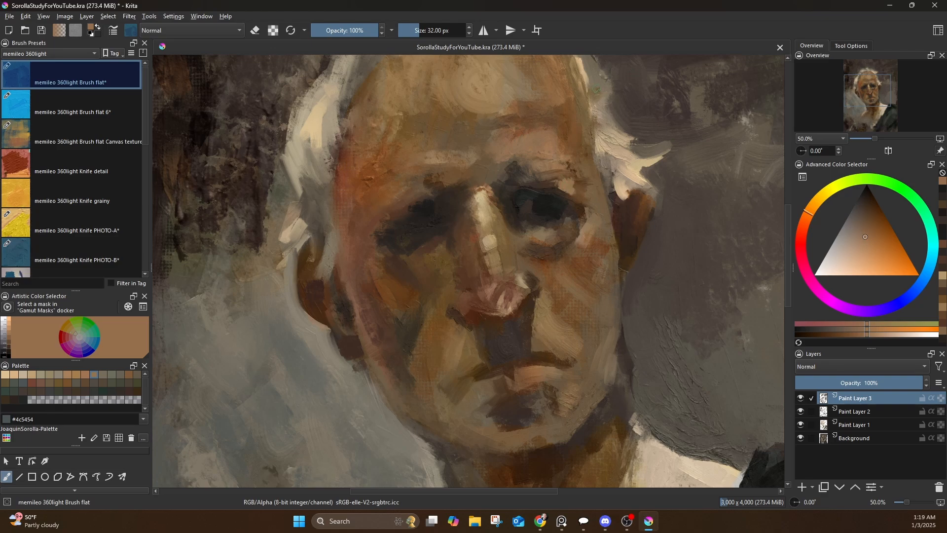
Shape the lower lid and outer corner of the right eye with sampled shadow and skin colours
{"action": "left_click", "coordinate": [554, 209], "text": "ctrl"}
{"action": "mouse_move", "coordinate": [565, 209]}
{"action": "left_mouse_down"}
{"action": "mouse_move", "coordinate": [556, 212]}
{"action": "mouse_move", "coordinate": [576, 237]}
{"action": "left_mouse_up"}
{"action": "left_click", "coordinate": [566, 214], "text": "ctrl"}
{"action": "left_click", "coordinate": [577, 220], "text": "ctrl"}
{"action": "left_click", "coordinate": [552, 209], "text": "ctrl"}
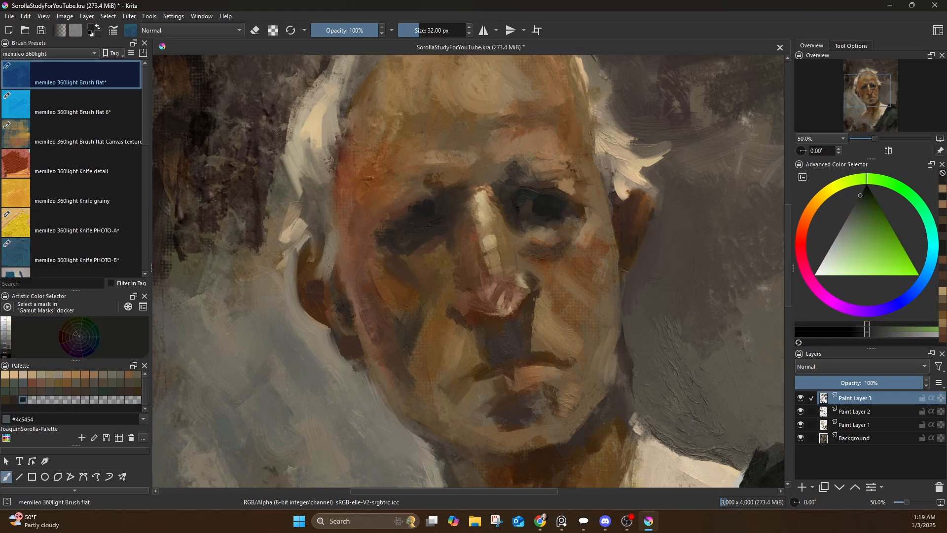
Refine the right eye's upper lid and soften the nose bridge highlight with sampled colours
{"action": "mouse_move", "coordinate": [533, 199]}
{"action": "left_mouse_down"}
{"action": "mouse_move", "coordinate": [539, 206]}
{"action": "mouse_move", "coordinate": [528, 202]}
{"action": "mouse_move", "coordinate": [506, 220]}
{"action": "mouse_move", "coordinate": [485, 250]}
{"action": "left_mouse_up"}
{"action": "left_click", "coordinate": [541, 204], "text": "ctrl"}
{"action": "left_click", "coordinate": [541, 195], "text": "ctrl"}
{"action": "left_click", "coordinate": [510, 230], "text": "ctrl"}
{"action": "left_click", "coordinate": [476, 237], "text": "ctrl"}
{"action": "left_click", "coordinate": [495, 215], "text": "ctrl"}
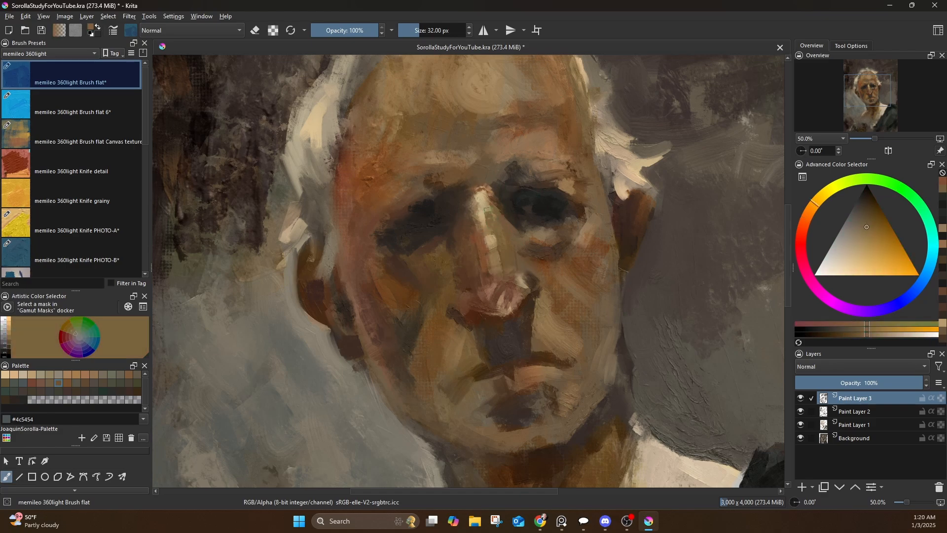
Sharpen the highlight at the top of the nose bridge and paint a dark left nostril under the nose
{"action": "left_click_drag", "start_coordinate": [492, 215], "coordinate": [486, 184]}
{"action": "left_click", "coordinate": [479, 199], "text": "ctrl"}
{"action": "left_click", "coordinate": [479, 297], "text": "ctrl"}
{"action": "left_click", "coordinate": [459, 233], "text": "ctrl"}
{"action": "left_click_drag", "start_coordinate": [474, 312], "coordinate": [486, 321]}
{"action": "left_click", "coordinate": [428, 205], "text": "ctrl"}
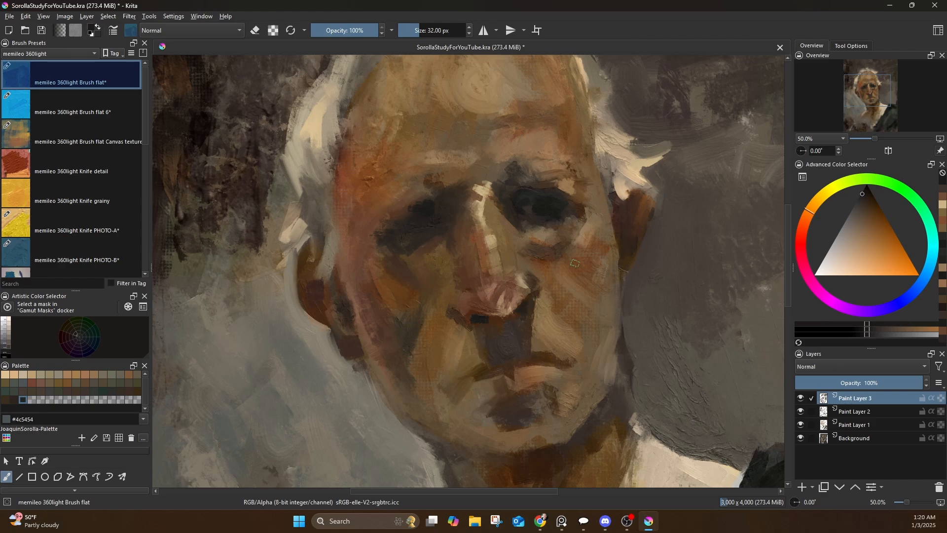
Touch up the left and right earlobes with sampled dark brown tones
{"action": "left_click", "coordinate": [339, 323], "text": "ctrl"}
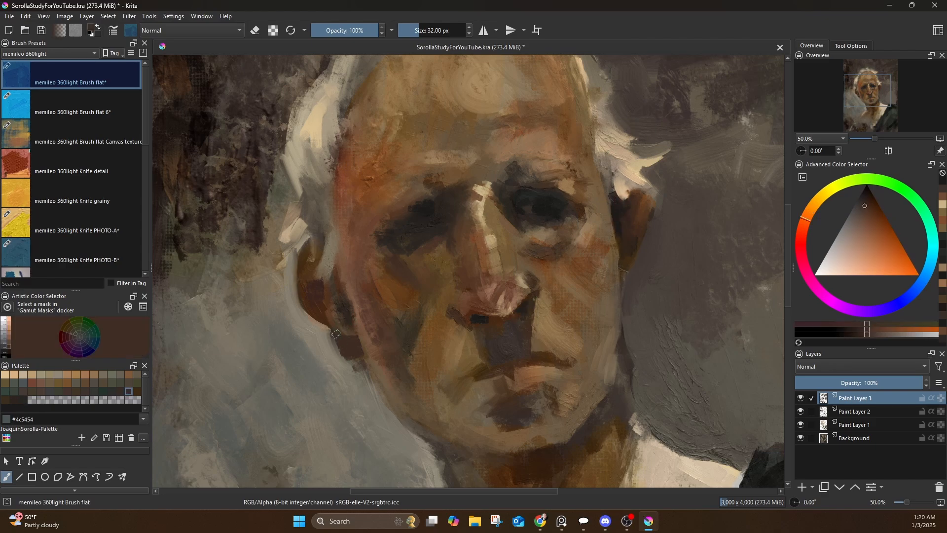
{"action": "left_click", "coordinate": [626, 274], "text": "ctrl"}
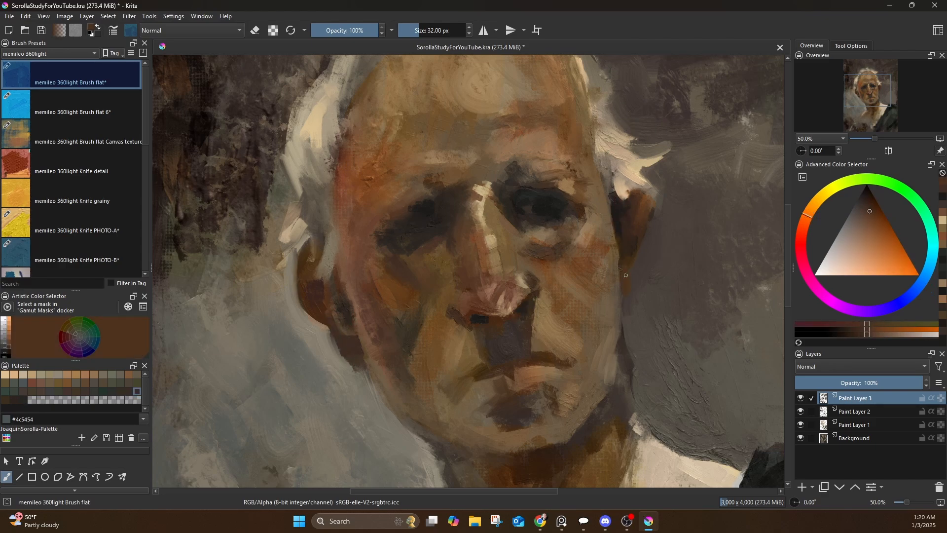
Rebuild the nose tip and the right nostril wing with sampled pinkish skin and shadow tones
{"action": "left_click", "coordinate": [521, 312], "text": "ctrl"}
{"action": "mouse_move", "coordinate": [517, 311]}
{"action": "left_mouse_down"}
{"action": "mouse_move", "coordinate": [533, 292]}
{"action": "mouse_move", "coordinate": [524, 280]}
{"action": "mouse_move", "coordinate": [539, 280]}
{"action": "mouse_move", "coordinate": [538, 299]}
{"action": "mouse_move", "coordinate": [535, 279]}
{"action": "mouse_move", "coordinate": [493, 326]}
{"action": "mouse_move", "coordinate": [483, 313]}
{"action": "mouse_move", "coordinate": [500, 292]}
{"action": "mouse_move", "coordinate": [494, 301]}
{"action": "left_mouse_up"}
{"action": "left_click", "coordinate": [519, 296], "text": "ctrl"}
{"action": "left_click", "coordinate": [527, 295], "text": "ctrl"}
{"action": "left_click", "coordinate": [540, 277], "text": "ctrl"}
{"action": "left_click", "coordinate": [531, 304], "text": "ctrl"}
{"action": "left_click", "coordinate": [541, 296], "text": "ctrl"}
{"action": "left_click", "coordinate": [531, 277], "text": "ctrl"}
Define the underside of the nose and both nostrils with sampled reddish-brown and dark brown colours
{"action": "left_click", "coordinate": [512, 323], "text": "ctrl"}
{"action": "left_click", "coordinate": [477, 307], "text": "ctrl"}
{"action": "left_click", "coordinate": [505, 302], "text": "ctrl"}
{"action": "left_click", "coordinate": [505, 314], "text": "ctrl"}
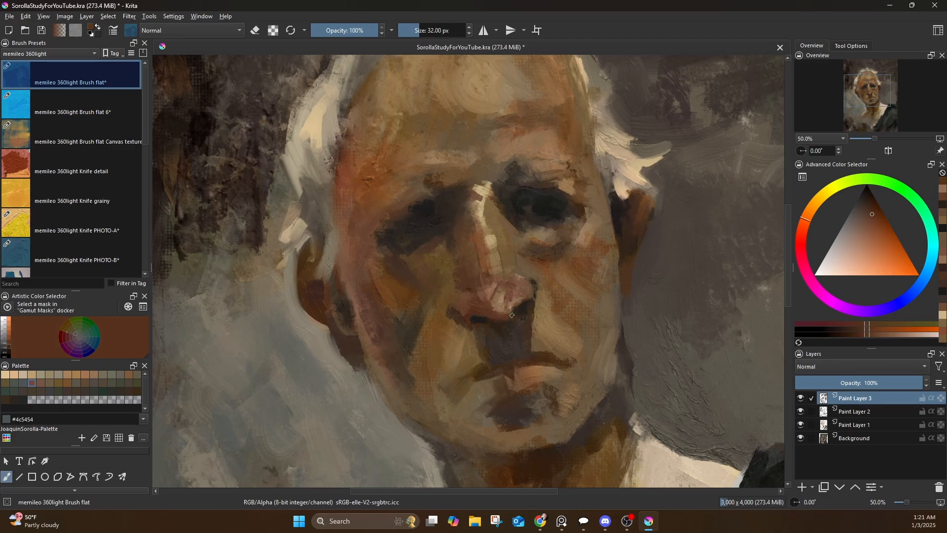
{"action": "left_click", "coordinate": [515, 307], "text": "ctrl"}
{"action": "left_click", "coordinate": [527, 316], "text": "ctrl"}
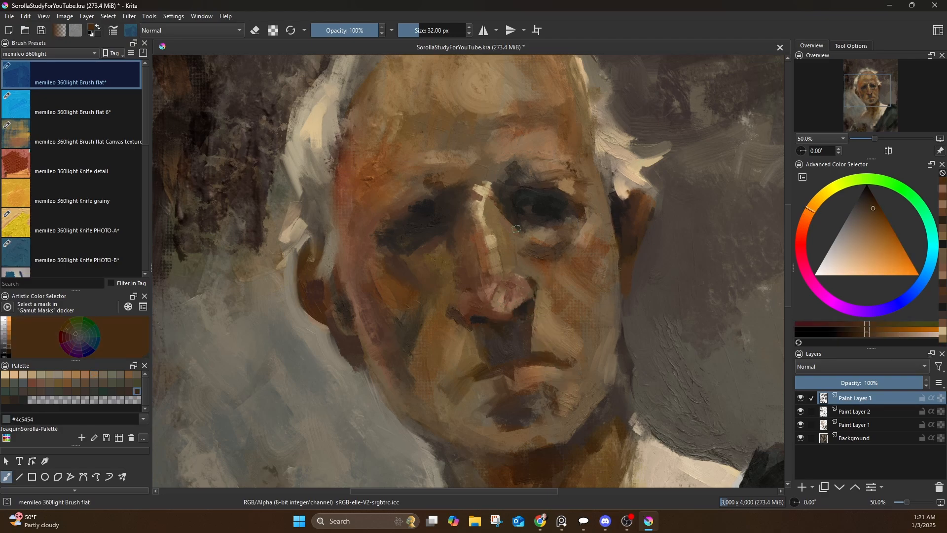
Adjust the highlights along the nose bridge and the right side of the nose tip with sampled beige tones
{"action": "left_click", "coordinate": [527, 277], "text": "ctrl"}
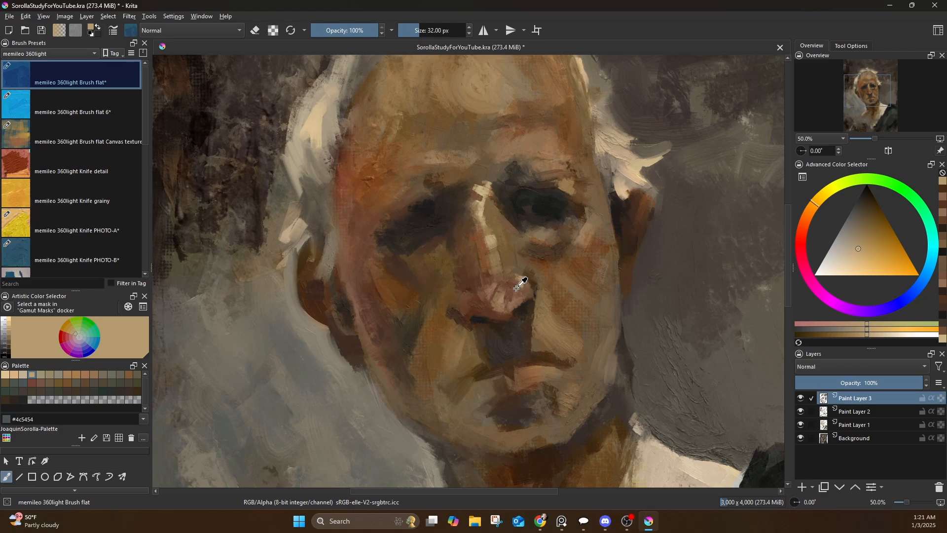
{"action": "left_click", "coordinate": [485, 217], "text": "ctrl"}
{"action": "left_click", "coordinate": [527, 320], "text": "ctrl"}
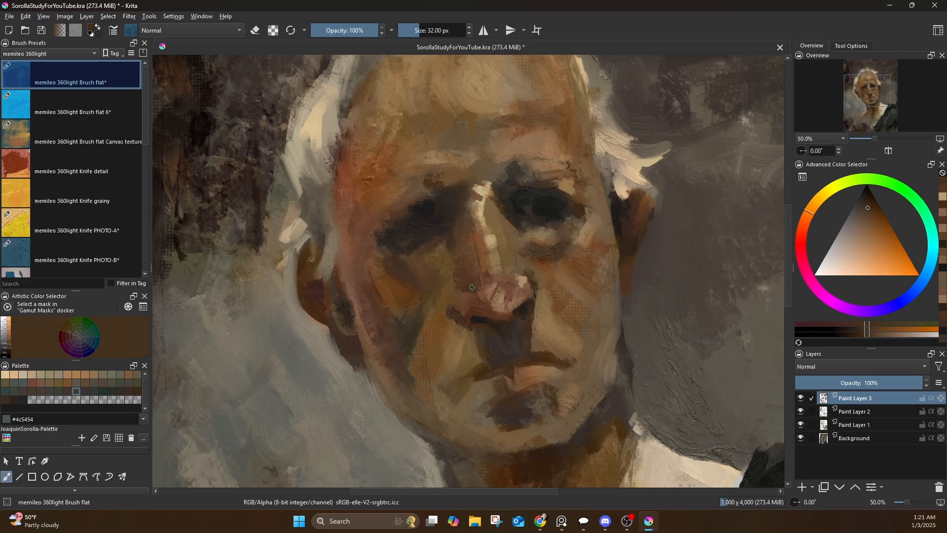
{"action": "left_click", "coordinate": [478, 185], "text": "ctrl"}
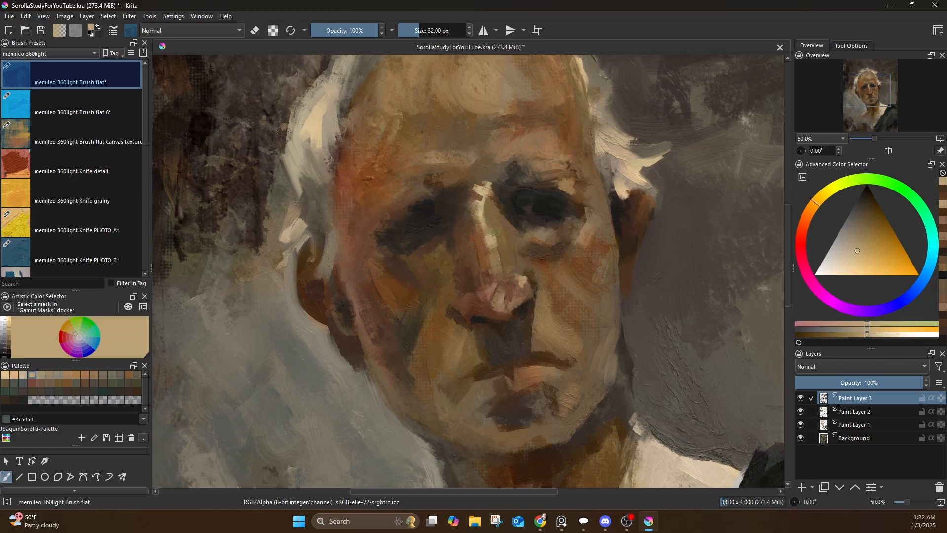
Refine the left eye socket and brow around the nose bridge with sampled near-black, brown and greyish-beige tones
{"action": "left_click", "coordinate": [511, 179], "text": "ctrl"}
{"action": "left_click", "coordinate": [459, 201], "text": "ctrl"}
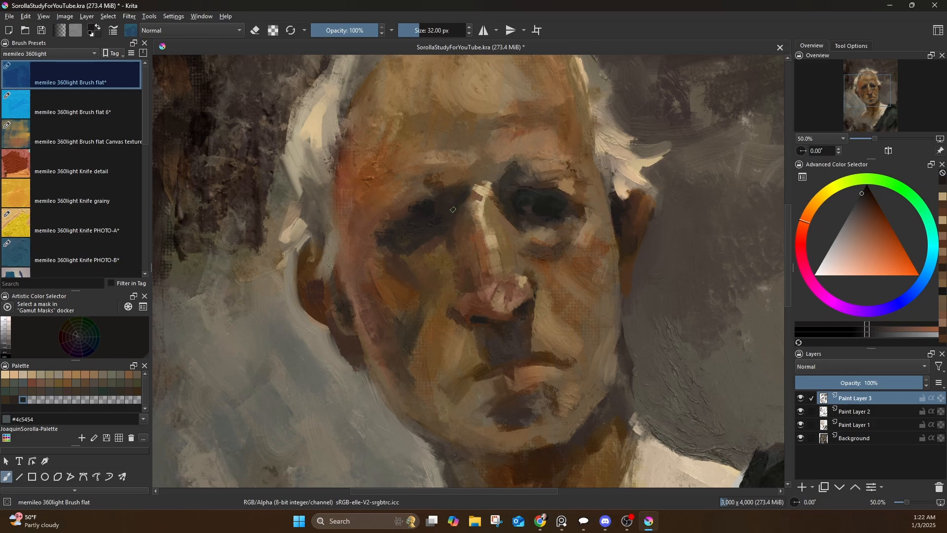
{"action": "left_click", "coordinate": [486, 191], "text": "ctrl"}
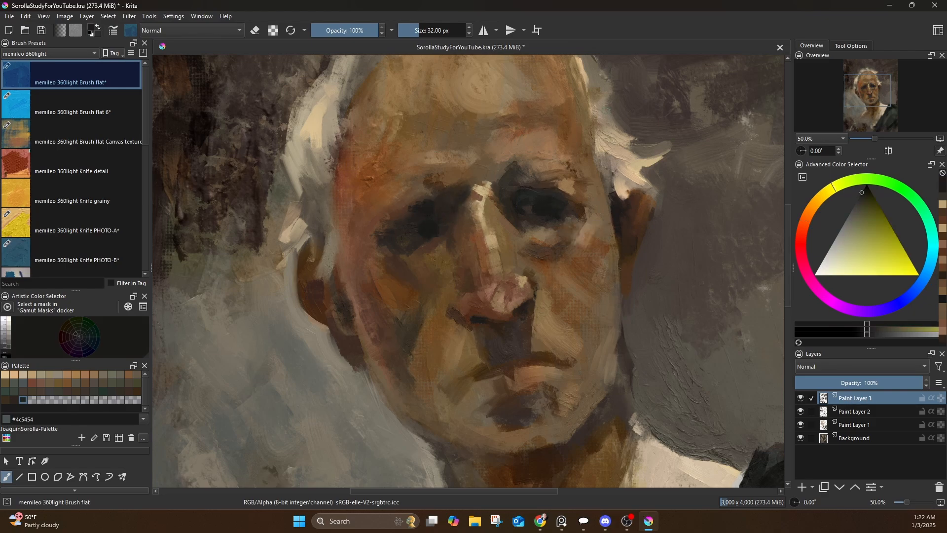
{"action": "left_click", "coordinate": [423, 206], "text": "ctrl"}
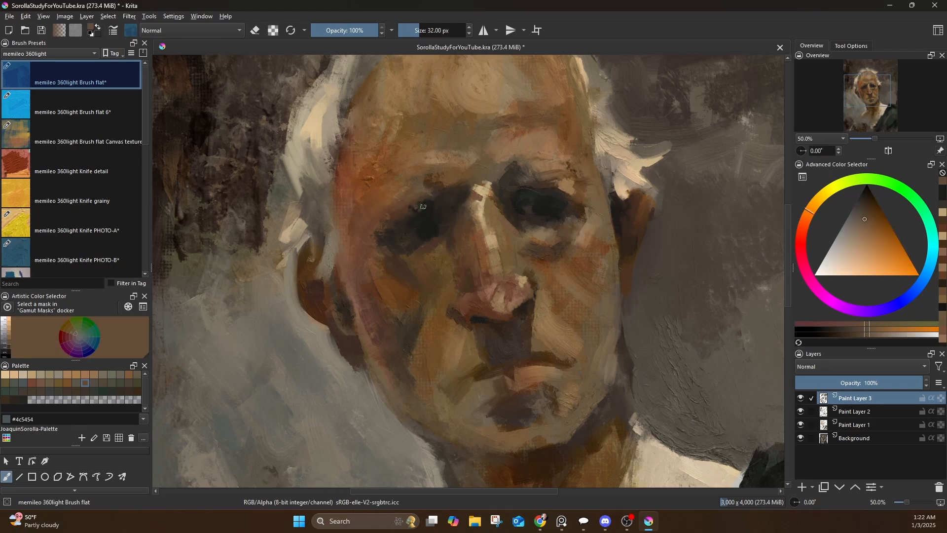
{"action": "left_click", "coordinate": [419, 190], "text": "ctrl"}
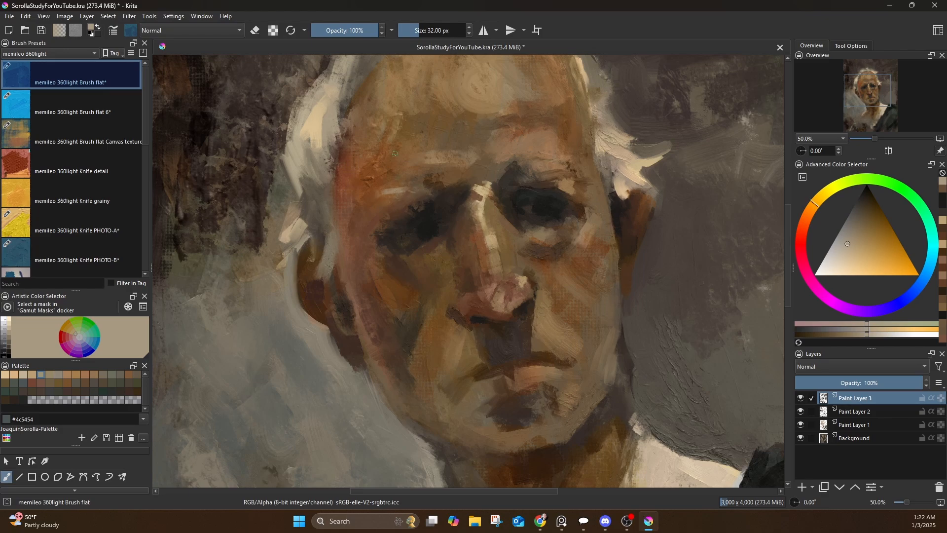
Enlarge the flat brush to 55 px and soften the forehead highlight and creases with sampled greyish-beige and brown tones
{"action": "mouse_move", "coordinate": [394, 154]}
{"action": "left_mouse_down"}
{"action": "mouse_move", "coordinate": [458, 133]}
{"action": "mouse_move", "coordinate": [435, 202]}
{"action": "left_mouse_up"}
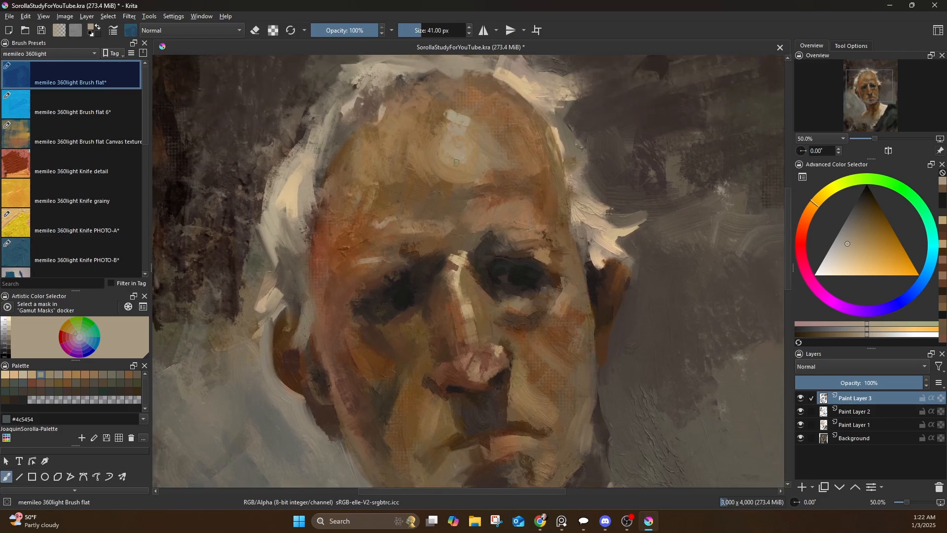
{"action": "left_click_drag", "start_coordinate": [456, 162], "coordinate": [470, 160]}
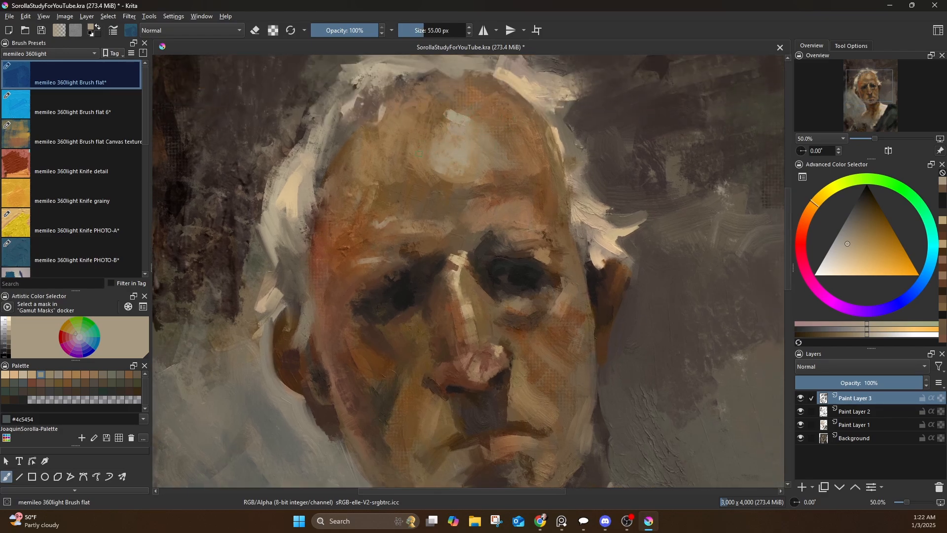
{"action": "left_click_drag", "start_coordinate": [427, 201], "coordinate": [518, 190]}
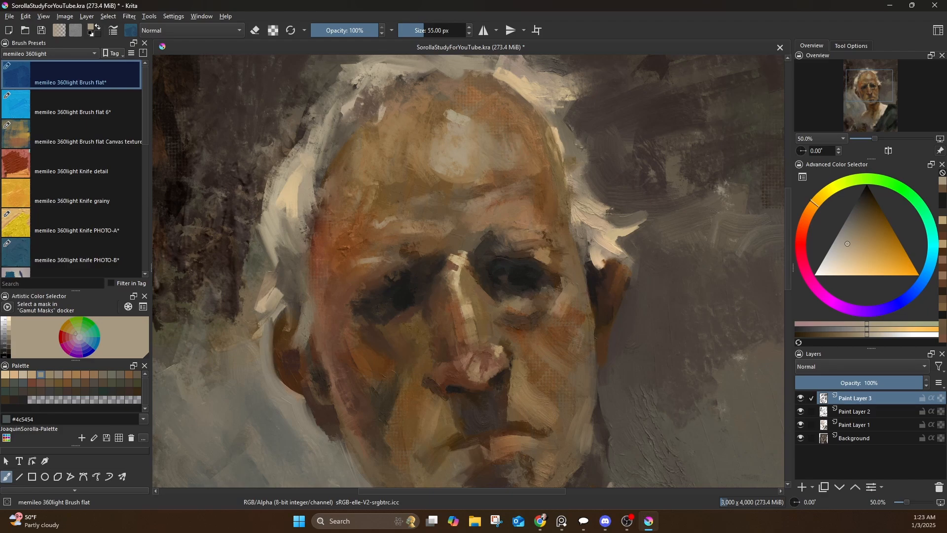
{"action": "left_click", "coordinate": [505, 176], "text": "ctrl"}
{"action": "left_click", "coordinate": [505, 176], "text": "ctrl"}
{"action": "left_click", "coordinate": [506, 176], "text": "ctrl"}
Rework the inner corner of the right eye and the adjoining side of the nose bridge with sampled brown tones
{"action": "left_click_drag", "start_coordinate": [555, 228], "coordinate": [543, 183]}
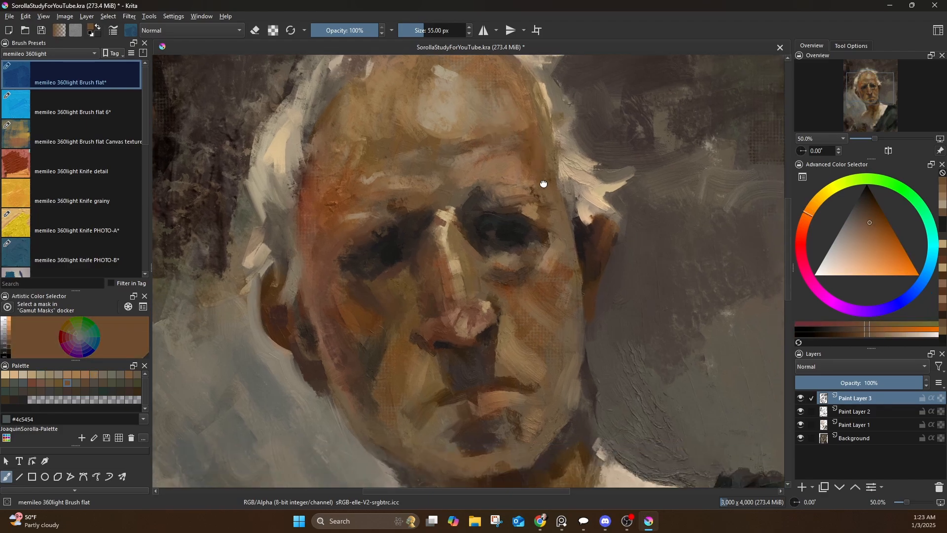
{"action": "left_click", "coordinate": [616, 184], "text": "ctrl"}
{"action": "left_click", "coordinate": [429, 197], "text": "ctrl"}
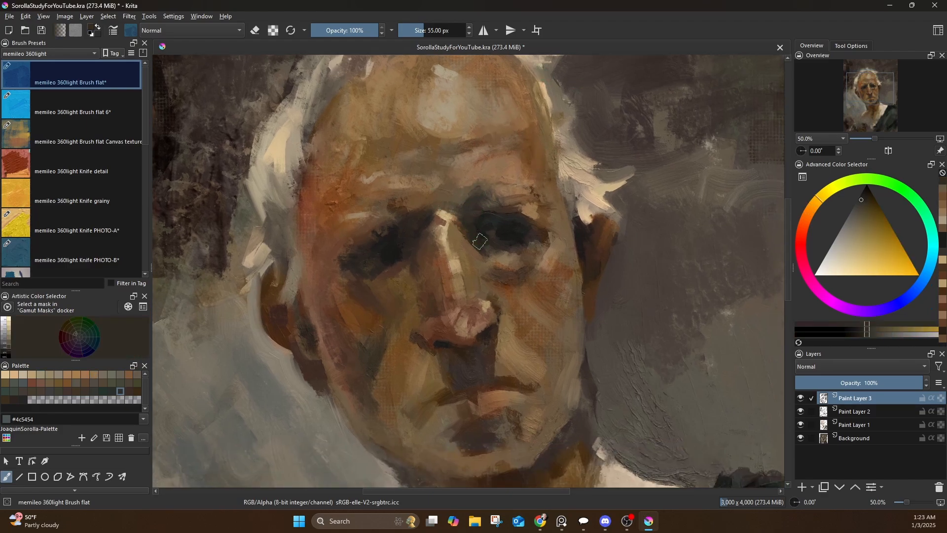
{"action": "left_click", "coordinate": [461, 229], "text": "ctrl"}
{"action": "left_click", "coordinate": [459, 228], "text": "ctrl"}
{"action": "left_click", "coordinate": [463, 248], "text": "ctrl"}
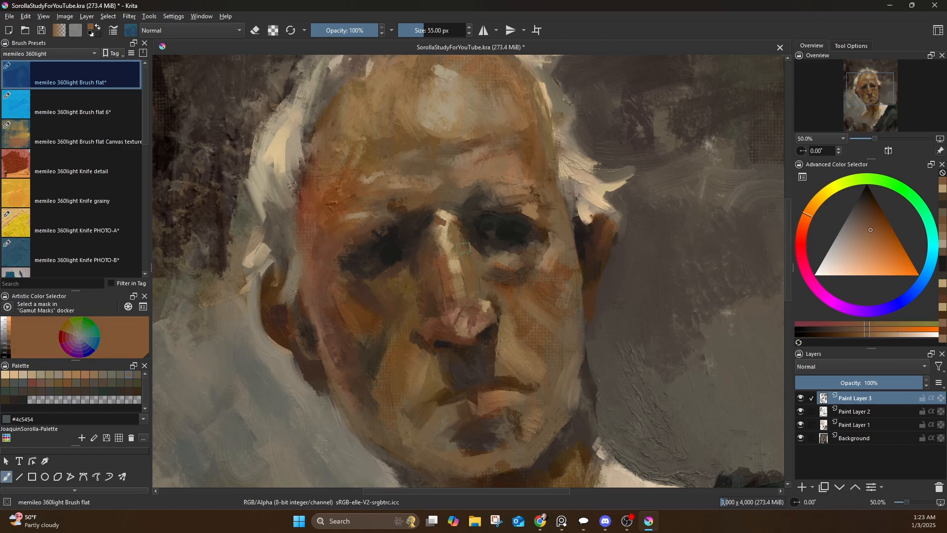
{"action": "left_click", "coordinate": [517, 249], "text": "ctrl"}
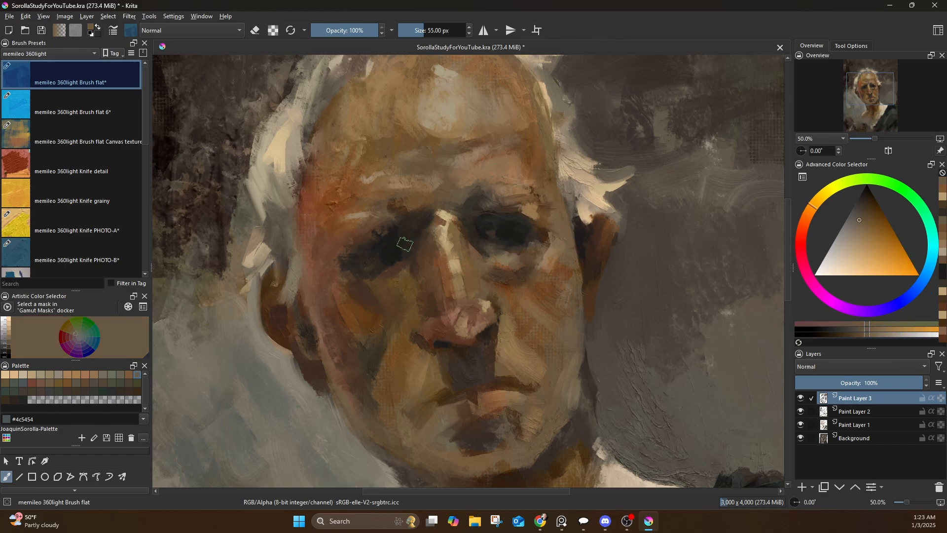
Reduce the flat brush to 24 px and paint sampled dark browns beneath the left eye and beside the nose
{"action": "key", "text": "bracketleft"}
{"action": "key", "text": "bracketleft"}
{"action": "key", "text": "bracketleft"}
{"action": "key", "text": "bracketleft"}
{"action": "key", "text": "bracketleft"}
{"action": "key", "text": "bracketleft"}
{"action": "key", "text": "bracketleft"}
{"action": "key", "text": "bracketleft"}
{"action": "key", "text": "bracketleft"}
{"action": "key", "text": "bracketleft"}
{"action": "key", "text": "bracketleft"}
{"action": "left_click", "coordinate": [394, 287], "text": "ctrl"}
{"action": "left_click_drag", "start_coordinate": [418, 281], "coordinate": [425, 302]}
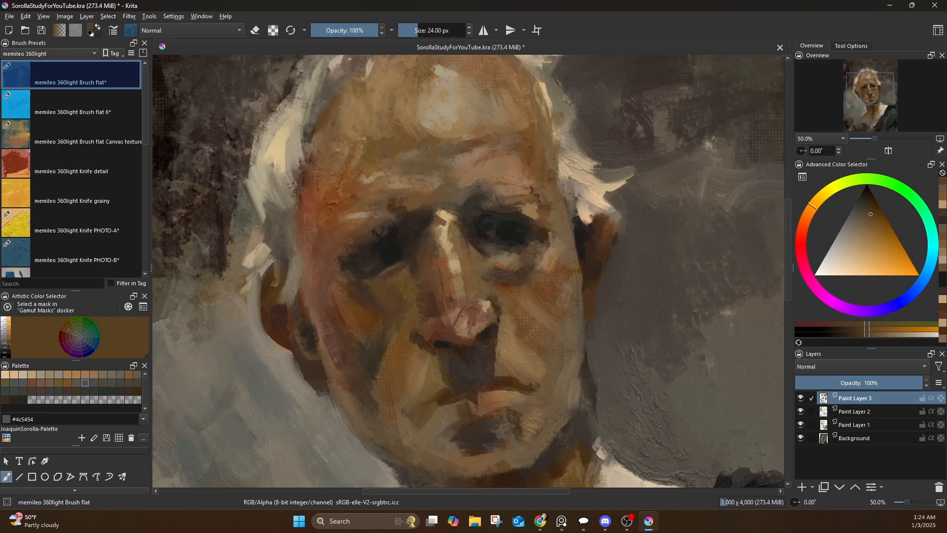
{"action": "left_click", "coordinate": [399, 326], "text": "ctrl"}
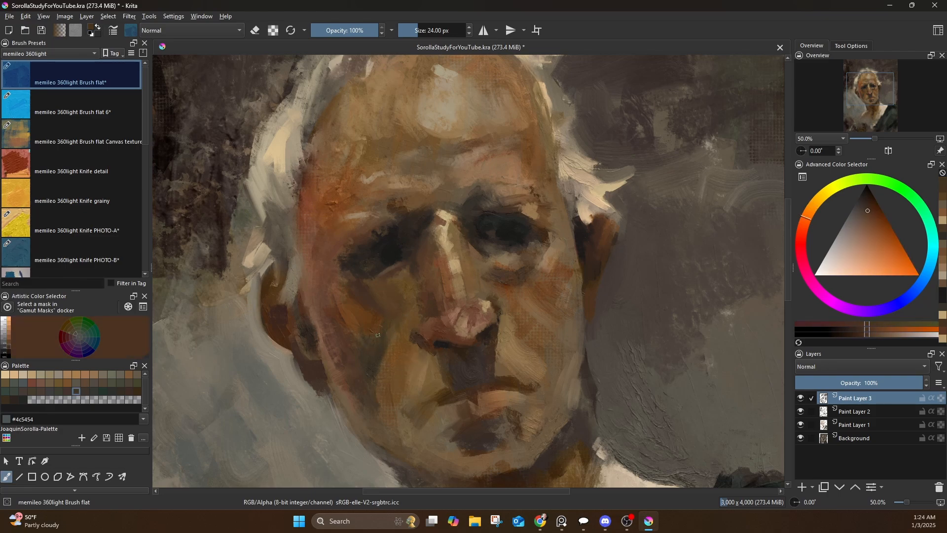
Set the flat brush to 32 px and blend the left cheek and jaw with sampled warm brown tones
{"action": "left_click", "coordinate": [376, 230], "text": "ctrl"}
{"action": "key", "text": "]"}
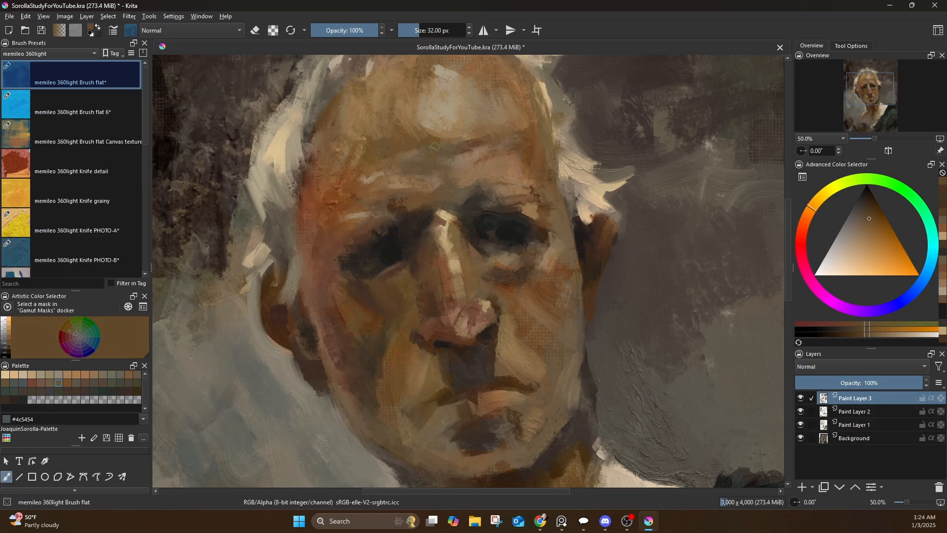
{"action": "left_click", "coordinate": [336, 289], "text": "ctrl"}
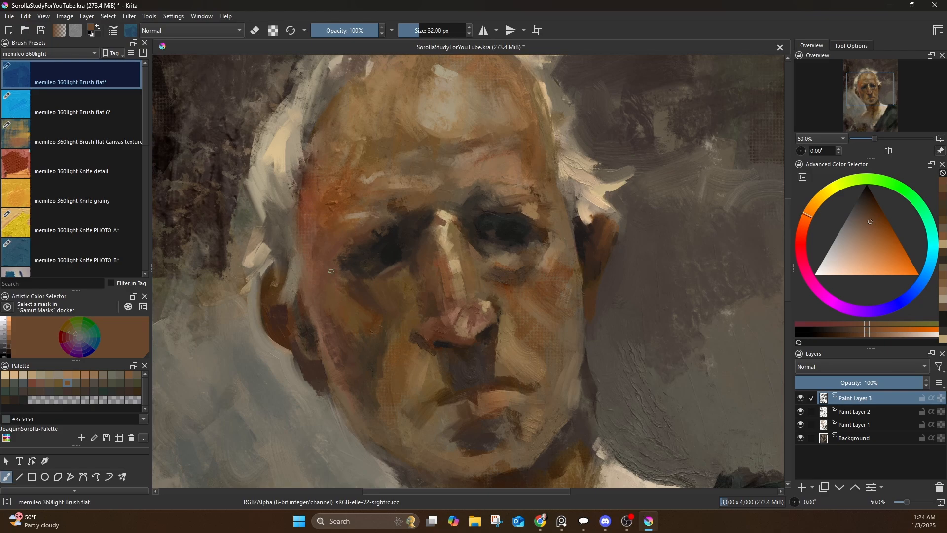
{"action": "left_click_drag", "start_coordinate": [414, 324], "coordinate": [406, 245]}
{"action": "left_click", "coordinate": [387, 352], "text": "ctrl"}
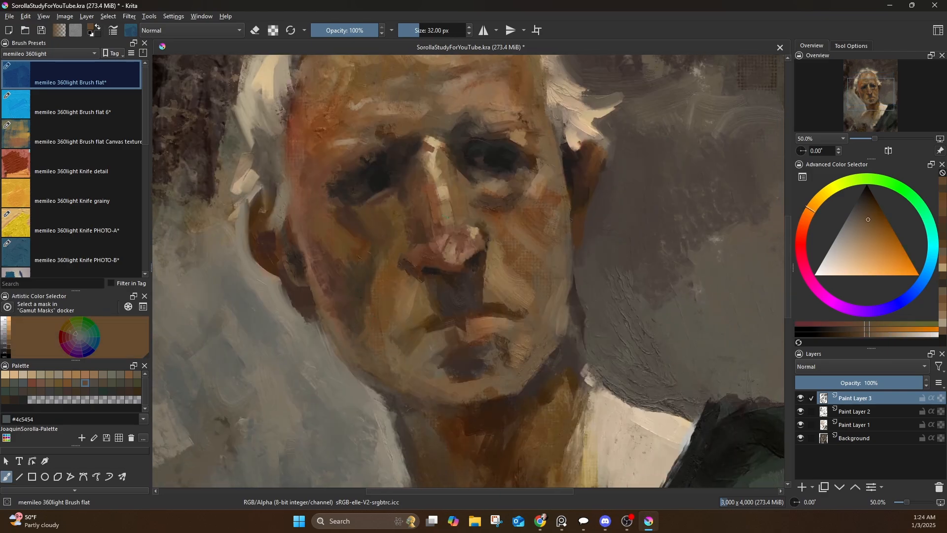
{"action": "left_click", "coordinate": [369, 320], "text": "ctrl"}
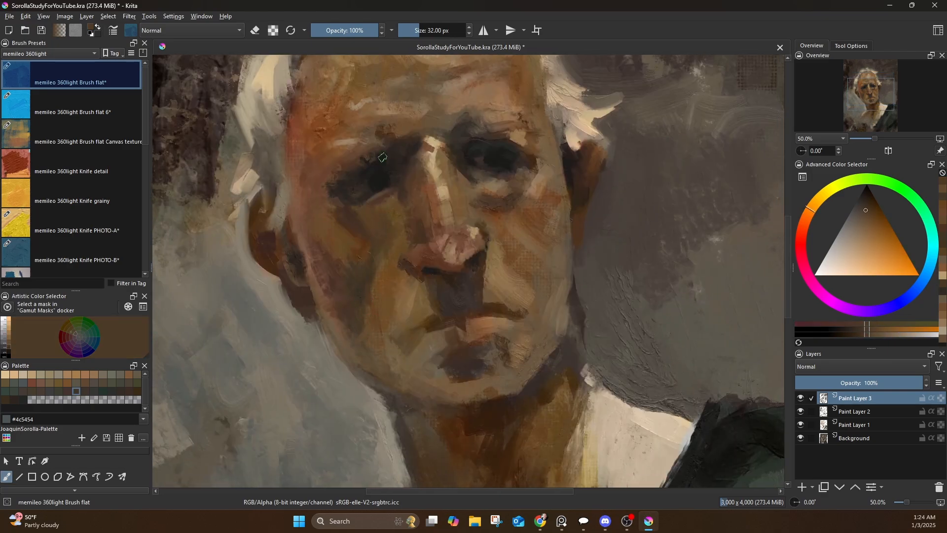
Shape the left eye socket and eyebrow with sampled dark brown and muted beige tones
{"action": "left_click", "coordinate": [365, 207], "text": "ctrl"}
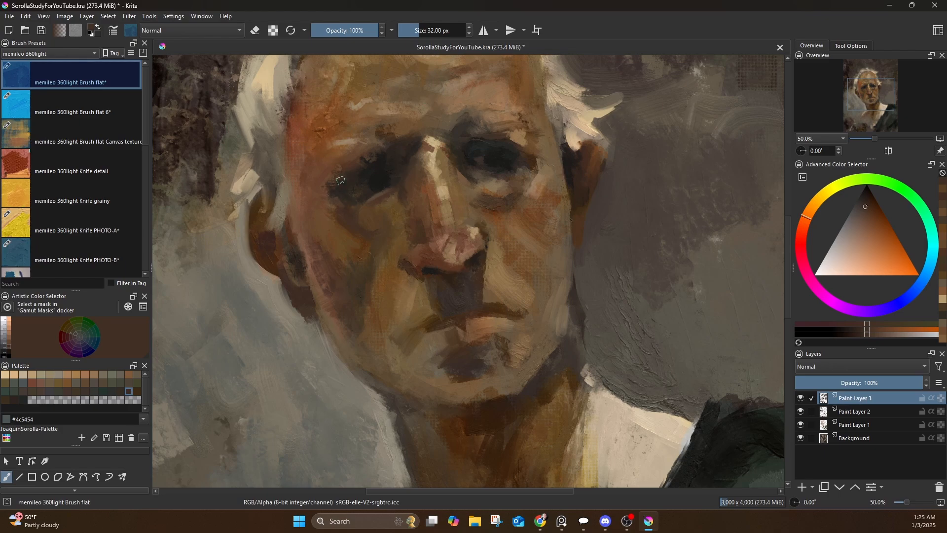
{"action": "left_click", "coordinate": [345, 237], "text": "ctrl"}
{"action": "left_click_drag", "start_coordinate": [362, 163], "coordinate": [374, 149]}
Reduce the flat brush to 16 px and paint sampled light beige hairs along the right eyebrow
{"action": "left_click_drag", "start_coordinate": [592, 172], "coordinate": [568, 258]}
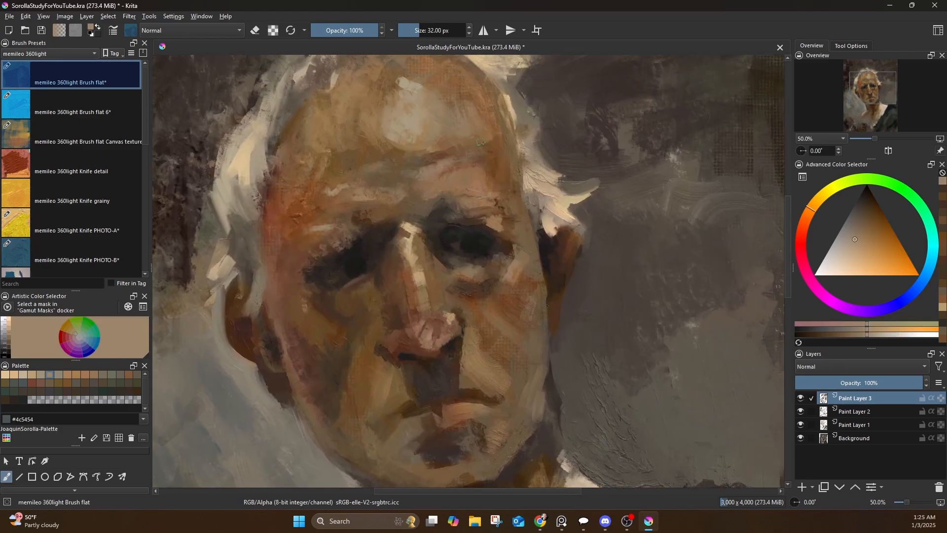
{"action": "key", "text": "bracketleft"}
{"action": "key", "text": "bracketleft"}
{"action": "key", "text": "bracketleft"}
{"action": "key", "text": "bracketleft"}
{"action": "key", "text": "bracketleft"}
{"action": "key", "text": "bracketleft"}
{"action": "key", "text": "bracketleft"}
{"action": "key", "text": "bracketleft"}
{"action": "left_click", "coordinate": [410, 226], "text": "ctrl"}
{"action": "left_click_drag", "start_coordinate": [460, 211], "coordinate": [495, 209]}
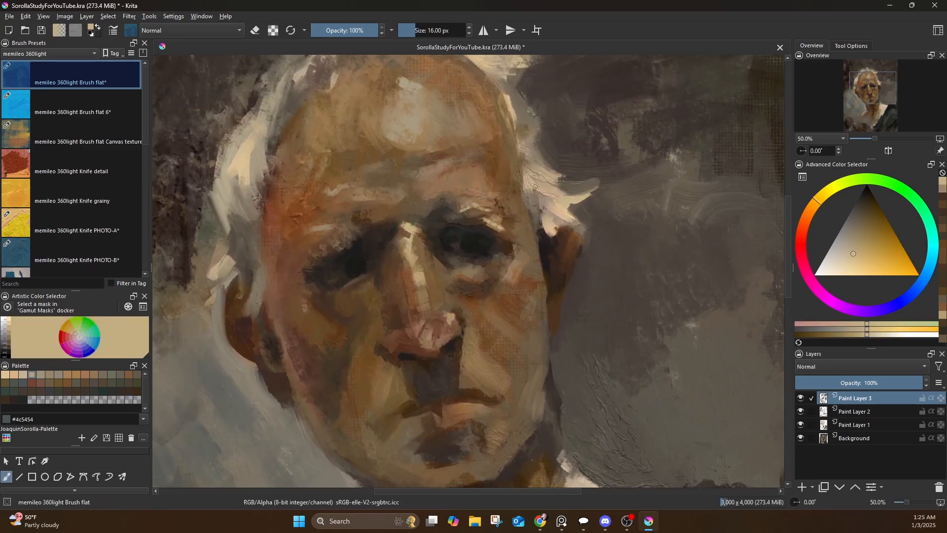
Enlarge the flat brush to 32 px and strengthen the shadow under the right eyebrow with a sampled dark brown
{"action": "left_click", "coordinate": [450, 229], "text": "ctrl"}
{"action": "key", "text": "bracketright"}
{"action": "key", "text": "bracketright"}
{"action": "key", "text": "bracketright"}
{"action": "key", "text": "bracketright"}
{"action": "key", "text": "bracketright"}
{"action": "key", "text": "bracketright"}
{"action": "key", "text": "bracketright"}
{"action": "key", "text": "bracketright"}
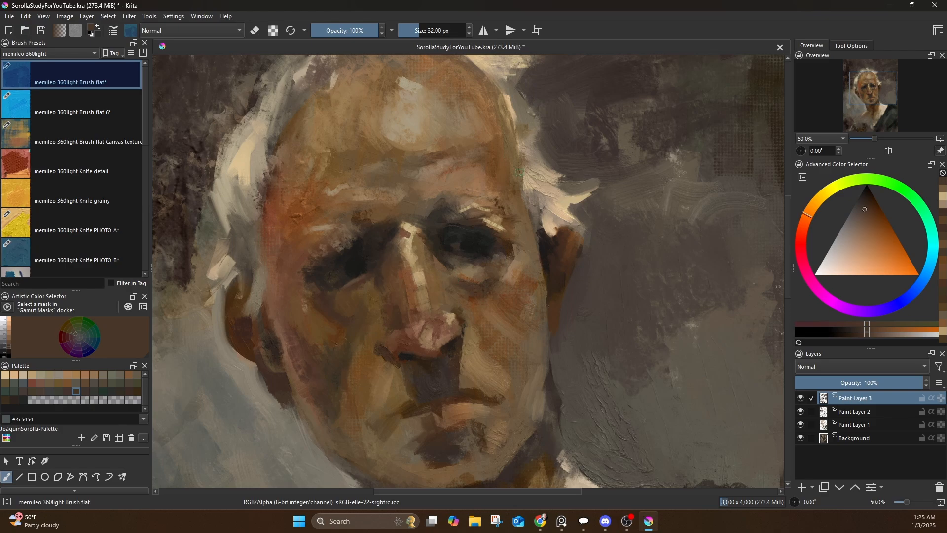
Reduce the flat brush to 18 px and touch up the right eyelid with sampled tan and dark brown tones
{"action": "left_click", "coordinate": [469, 225], "text": "ctrl"}
{"action": "key", "text": "bracketleft"}
{"action": "key", "text": "bracketleft"}
{"action": "key", "text": "bracketleft"}
{"action": "key", "text": "bracketleft"}
{"action": "key", "text": "bracketleft"}
{"action": "key", "text": "bracketleft"}
{"action": "key", "text": "bracketleft"}
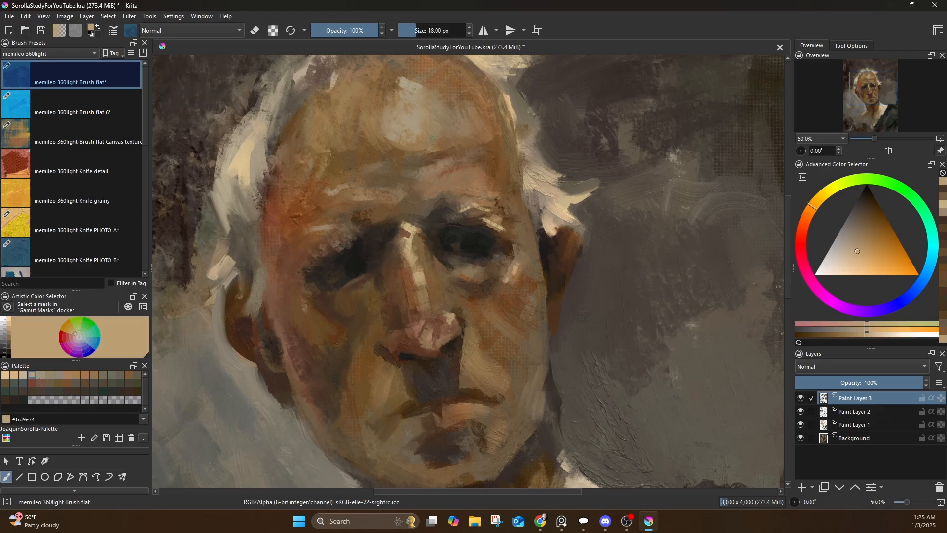
{"action": "left_click", "coordinate": [468, 237], "text": "ctrl"}
Add light strands to the white hair along the right temple with sampled cream and background tones
{"action": "left_click", "coordinate": [506, 151], "text": "ctrl"}
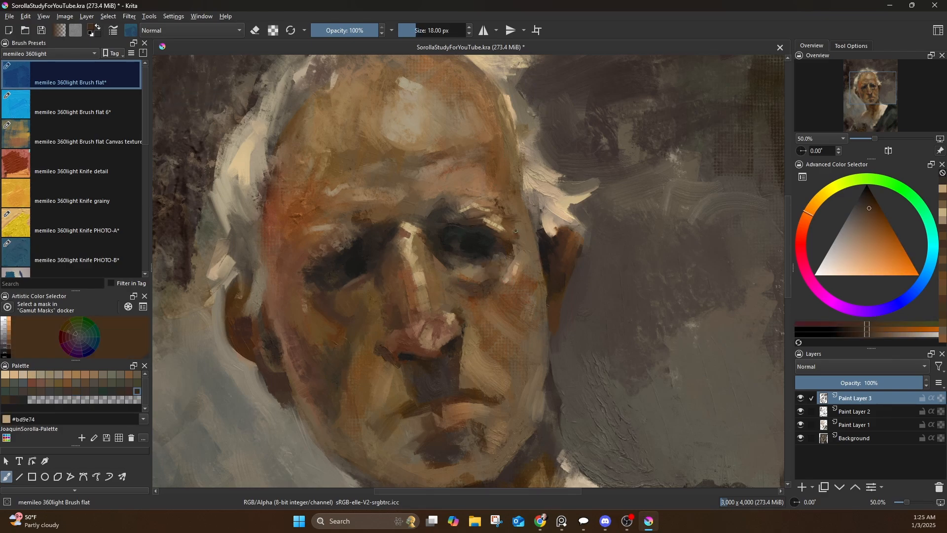
{"action": "mouse_move", "coordinate": [510, 143]}
{"action": "left_mouse_down"}
{"action": "mouse_move", "coordinate": [515, 157]}
{"action": "mouse_move", "coordinate": [522, 140]}
{"action": "left_mouse_up"}
{"action": "left_click", "coordinate": [523, 148], "text": "ctrl"}
{"action": "left_click", "coordinate": [527, 135], "text": "ctrl"}
{"action": "left_click", "coordinate": [546, 234], "text": "ctrl"}
{"action": "mouse_move", "coordinate": [561, 199]}
{"action": "left_mouse_down"}
{"action": "mouse_move", "coordinate": [546, 234]}
{"action": "mouse_move", "coordinate": [537, 217]}
{"action": "left_mouse_up"}
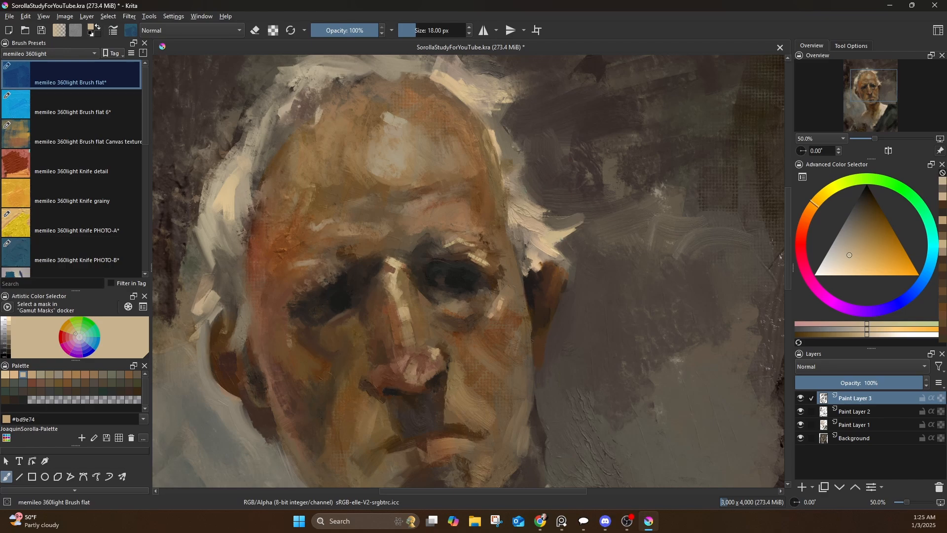
{"action": "left_click", "coordinate": [528, 192], "text": "ctrl"}
{"action": "left_click_drag", "start_coordinate": [527, 184], "coordinate": [533, 243]}
{"action": "left_click", "coordinate": [520, 209], "text": "ctrl"}
Touch up the inner corner of the left eye beside the nose bridge with sampled tones
{"action": "left_click_drag", "start_coordinate": [436, 263], "coordinate": [529, 84]}
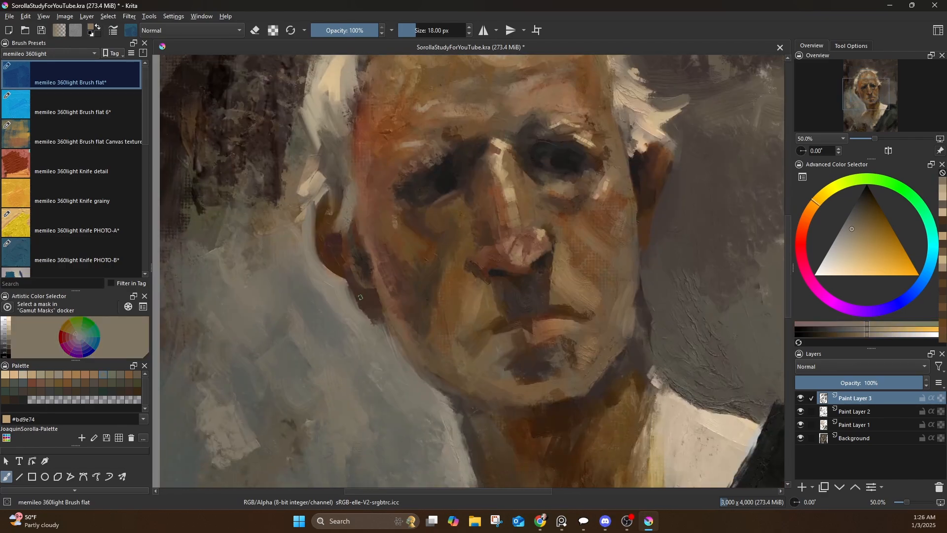
{"action": "left_click", "coordinate": [479, 157], "text": "ctrl"}
{"action": "left_click", "coordinate": [489, 158], "text": "ctrl"}
{"action": "left_click_drag", "start_coordinate": [486, 147], "coordinate": [534, 198]}
Refine the right ear and the hair wisps overlapping it with sampled dark brown and light tones
{"action": "left_click_drag", "start_coordinate": [694, 243], "coordinate": [590, 283]}
{"action": "left_click", "coordinate": [570, 255], "text": "ctrl"}
{"action": "left_click_drag", "start_coordinate": [564, 254], "coordinate": [566, 269]}
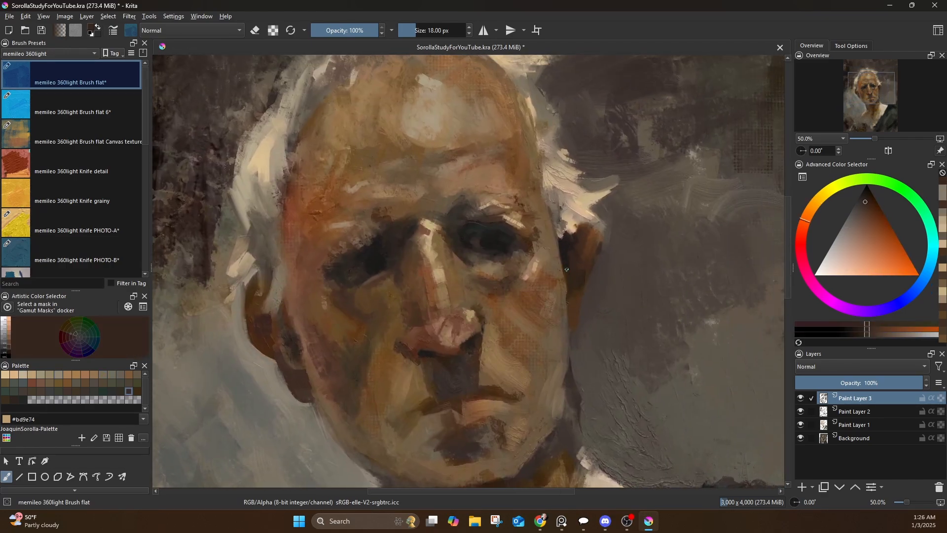
{"action": "left_click", "coordinate": [562, 230], "text": "ctrl"}
{"action": "left_click", "coordinate": [587, 214], "text": "ctrl"}
{"action": "mouse_move", "coordinate": [590, 220]}
{"action": "left_mouse_down"}
{"action": "mouse_move", "coordinate": [614, 228]}
{"action": "mouse_move", "coordinate": [582, 220]}
{"action": "mouse_move", "coordinate": [592, 293]}
{"action": "left_mouse_up"}
{"action": "left_click", "coordinate": [592, 237], "text": "ctrl"}
{"action": "left_click", "coordinate": [578, 217], "text": "ctrl"}
Paint small accents on the cheekbone below the outer corner of the right eye with sampled skin tones
{"action": "left_click_drag", "start_coordinate": [522, 263], "coordinate": [528, 272]}
{"action": "left_click", "coordinate": [535, 279], "text": "ctrl"}
{"action": "mouse_move", "coordinate": [539, 280]}
{"action": "left_mouse_down"}
{"action": "mouse_move", "coordinate": [547, 307]}
{"action": "mouse_move", "coordinate": [538, 298]}
{"action": "left_mouse_up"}
Enlarge the flat brush to 51 px and blend sampled tan and reddish-orange tones into the forehead and left temple
{"action": "key", "text": "bracketright"}
{"action": "key", "text": "bracketright"}
{"action": "key", "text": "bracketright"}
{"action": "key", "text": "bracketright"}
{"action": "key", "text": "bracketright"}
{"action": "key", "text": "bracketright"}
{"action": "left_click_drag", "start_coordinate": [474, 242], "coordinate": [523, 113]}
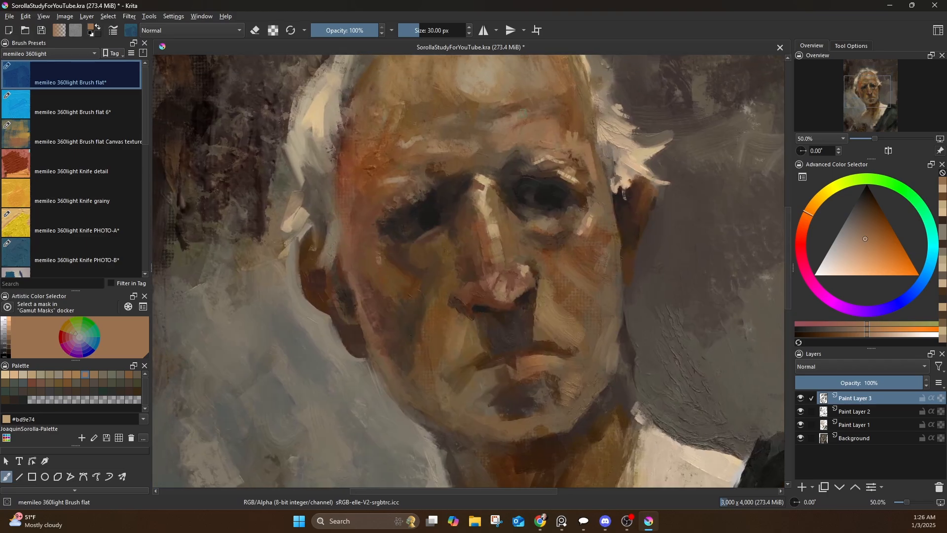
{"action": "left_click_drag", "start_coordinate": [383, 183], "coordinate": [372, 291]}
{"action": "key", "text": "bracketright"}
{"action": "key", "text": "bracketright"}
{"action": "key", "text": "bracketright"}
{"action": "key", "text": "bracketright"}
{"action": "key", "text": "bracketright"}
{"action": "key", "text": "bracketright"}
{"action": "key", "text": "bracketright"}
{"action": "left_click_drag", "start_coordinate": [418, 186], "coordinate": [410, 207]}
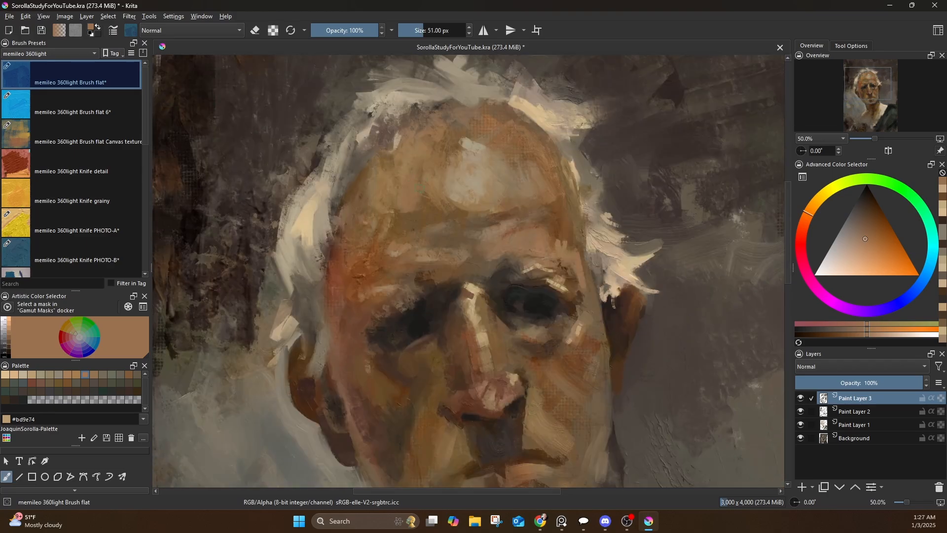
{"action": "left_click_drag", "start_coordinate": [454, 172], "coordinate": [450, 185]}
{"action": "left_click", "coordinate": [358, 254], "text": "ctrl"}
{"action": "left_click_drag", "start_coordinate": [361, 233], "coordinate": [352, 251]}
Blend the left cheek below the eye socket with sampled warm brown tones
{"action": "left_click_drag", "start_coordinate": [527, 258], "coordinate": [514, 140]}
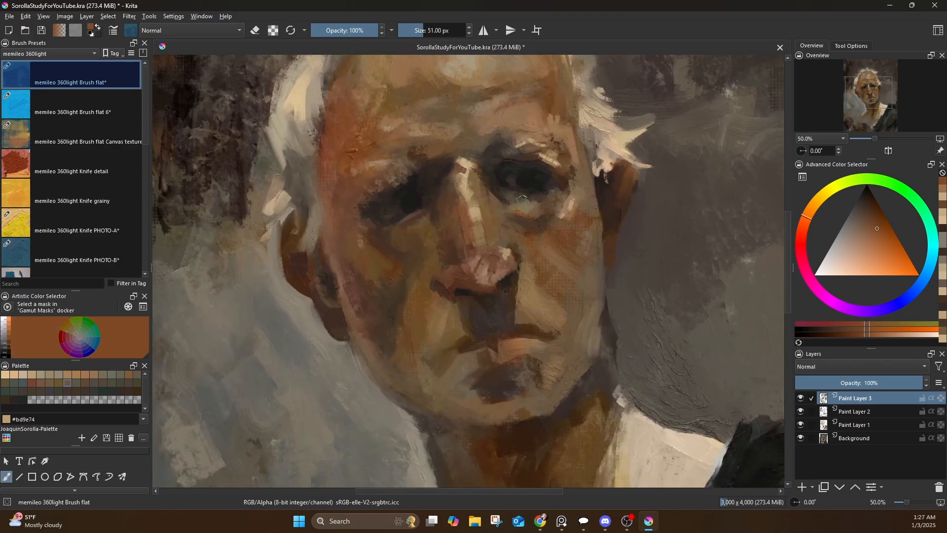
{"action": "left_click_drag", "start_coordinate": [432, 194], "coordinate": [459, 265]}
{"action": "left_click", "coordinate": [373, 214], "text": "ctrl"}
{"action": "left_click_drag", "start_coordinate": [372, 216], "coordinate": [357, 268]}
{"action": "left_click", "coordinate": [356, 280], "text": "ctrl"}
Rework the edge between the left temple and the white hair with sampled skin and cream tones
{"action": "mouse_move", "coordinate": [389, 331]}
{"action": "left_mouse_down"}
{"action": "mouse_move", "coordinate": [371, 267]}
{"action": "mouse_move", "coordinate": [325, 243]}
{"action": "left_mouse_up"}
{"action": "left_click", "coordinate": [321, 231], "text": "ctrl"}
{"action": "left_click_drag", "start_coordinate": [511, 230], "coordinate": [536, 313]}
{"action": "left_click", "coordinate": [331, 201], "text": "ctrl"}
{"action": "left_click_drag", "start_coordinate": [348, 225], "coordinate": [340, 211]}
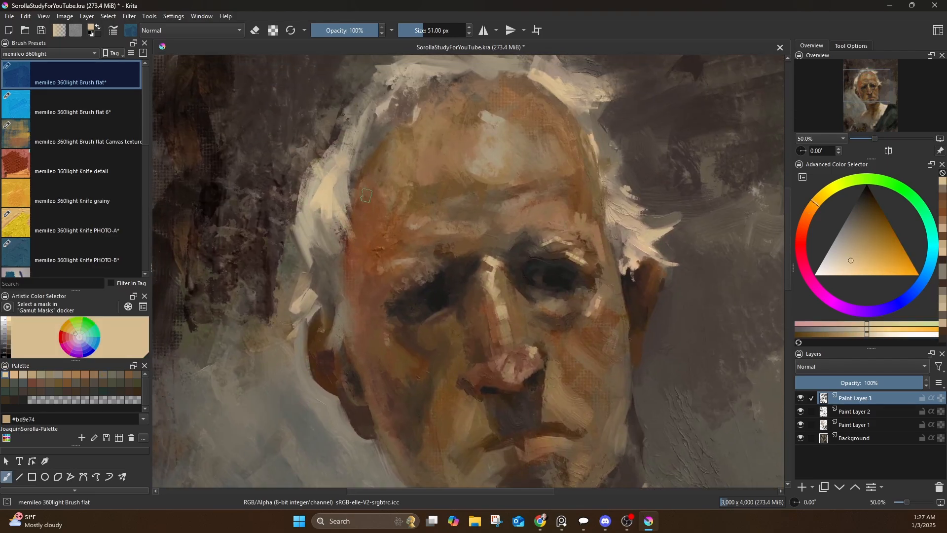
Sample jaw and cheek tones and, with a smaller flat brush, paint a light beige accent along the chin's lower edge
{"action": "mouse_move", "coordinate": [481, 201]}
{"action": "left_mouse_down"}
{"action": "mouse_move", "coordinate": [522, 169]}
{"action": "mouse_move", "coordinate": [533, 96]}
{"action": "left_mouse_up"}
{"action": "left_click", "coordinate": [458, 377], "text": "ctrl"}
{"action": "mouse_move", "coordinate": [455, 372]}
{"action": "left_mouse_down"}
{"action": "mouse_move", "coordinate": [468, 390]}
{"action": "mouse_move", "coordinate": [386, 259]}
{"action": "mouse_move", "coordinate": [290, 357]}
{"action": "left_mouse_up"}
{"action": "left_click", "coordinate": [527, 321], "text": "ctrl"}
{"action": "left_click", "coordinate": [463, 212], "text": "ctrl"}
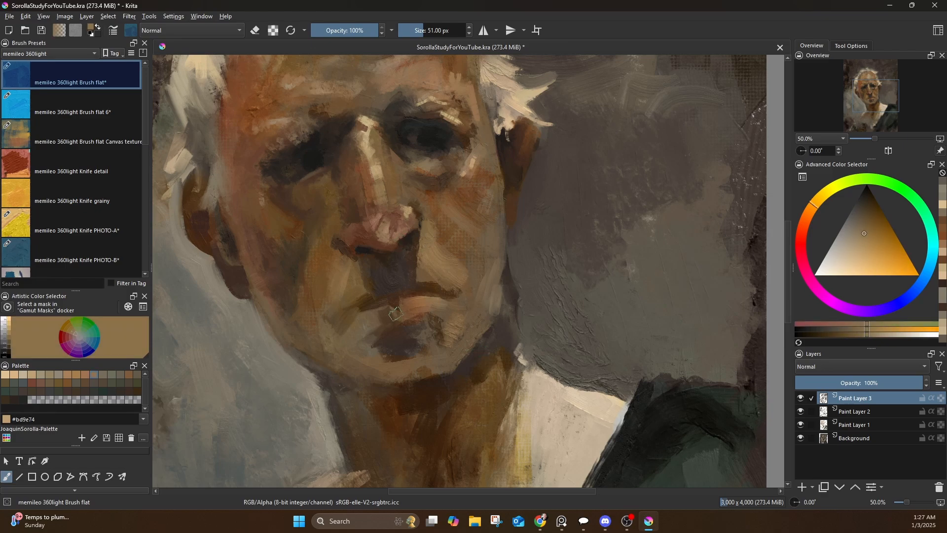
{"action": "key", "text": "bracketleft"}
{"action": "key", "text": "bracketleft"}
{"action": "key", "text": "bracketleft"}
{"action": "key", "text": "bracketleft"}
{"action": "key", "text": "bracketleft"}
{"action": "key", "text": "bracketleft"}
{"action": "key", "text": "bracketleft"}
{"action": "key", "text": "bracketleft"}
{"action": "left_click_drag", "start_coordinate": [411, 382], "coordinate": [456, 374]}
Enlarge the flat brush and block in light khaki highlights on the right side of the chin
{"action": "key", "text": "bracketright"}
{"action": "key", "text": "bracketright"}
{"action": "key", "text": "bracketright"}
{"action": "key", "text": "bracketright"}
{"action": "mouse_move", "coordinate": [440, 325]}
{"action": "left_mouse_down"}
{"action": "mouse_move", "coordinate": [435, 341]}
{"action": "mouse_move", "coordinate": [451, 348]}
{"action": "left_mouse_up"}
{"action": "mouse_move", "coordinate": [466, 323]}
{"action": "left_mouse_down"}
{"action": "mouse_move", "coordinate": [460, 341]}
{"action": "mouse_move", "coordinate": [456, 330]}
{"action": "left_mouse_up"}
Reduce the flat brush to 26 px and touch up the area beside the outer corner of the right eye
{"action": "key", "text": "bracketleft"}
{"action": "key", "text": "bracketleft"}
{"action": "key", "text": "bracketleft"}
{"action": "key", "text": "bracketleft"}
{"action": "key", "text": "bracketleft"}
{"action": "left_click_drag", "start_coordinate": [486, 135], "coordinate": [475, 153]}
{"action": "left_click", "coordinate": [454, 116], "text": "ctrl"}
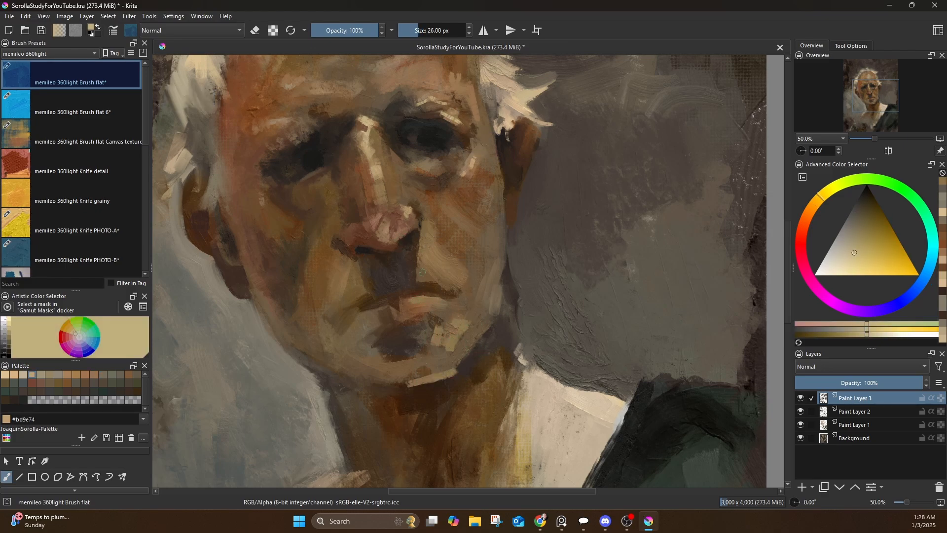
Paint a light highlight along the lower lip and sample the dark brown of the mouth line
{"action": "left_click", "coordinate": [434, 307], "text": "ctrl"}
{"action": "left_click_drag", "start_coordinate": [407, 300], "coordinate": [445, 302]}
{"action": "left_click", "coordinate": [436, 288], "text": "ctrl"}
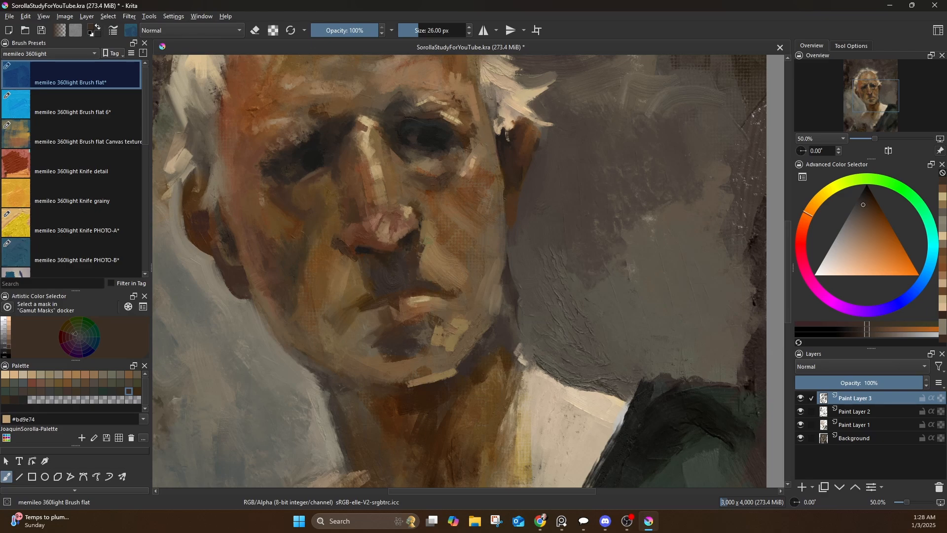
Add a light accent beside the right nostril and reddish-brown strokes on the right cheek with sampled tones
{"action": "left_click_drag", "start_coordinate": [500, 170], "coordinate": [507, 191]}
{"action": "left_click", "coordinate": [471, 164], "text": "ctrl"}
{"action": "mouse_move", "coordinate": [428, 228]}
{"action": "left_mouse_down"}
{"action": "mouse_move", "coordinate": [436, 250]}
{"action": "mouse_move", "coordinate": [444, 246]}
{"action": "left_mouse_up"}
{"action": "left_click", "coordinate": [439, 264], "text": "ctrl"}
{"action": "left_click", "coordinate": [443, 259], "text": "ctrl"}
{"action": "left_click", "coordinate": [435, 193], "text": "ctrl"}
{"action": "left_click_drag", "start_coordinate": [451, 193], "coordinate": [471, 257]}
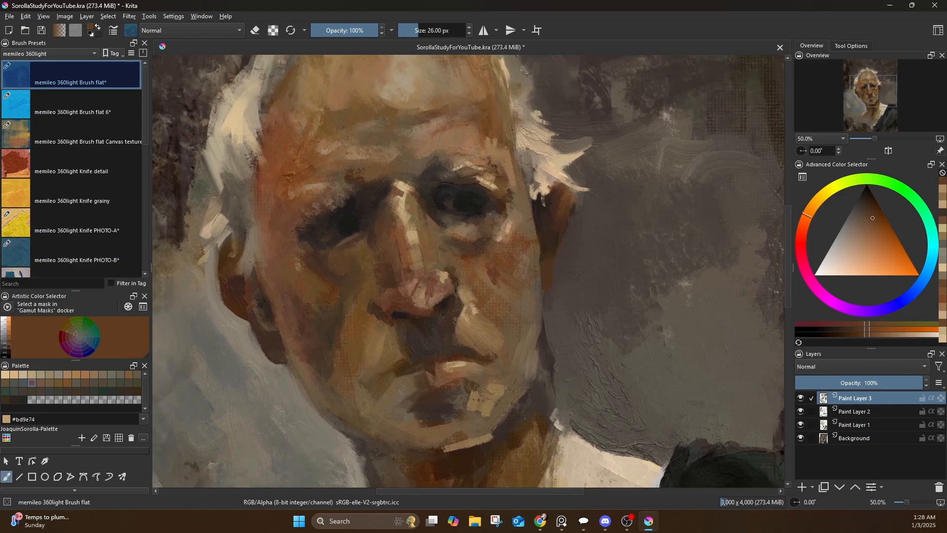
Rework the inner corner of the left eye socket with sampled dark browns and sample tones around the right ear
{"action": "left_click", "coordinate": [384, 194], "text": "ctrl"}
{"action": "mouse_move", "coordinate": [376, 195]}
{"action": "left_mouse_down"}
{"action": "mouse_move", "coordinate": [369, 213]}
{"action": "mouse_move", "coordinate": [348, 206]}
{"action": "left_mouse_up"}
{"action": "left_click", "coordinate": [354, 199], "text": "ctrl"}
{"action": "left_click", "coordinate": [586, 204], "text": "ctrl"}
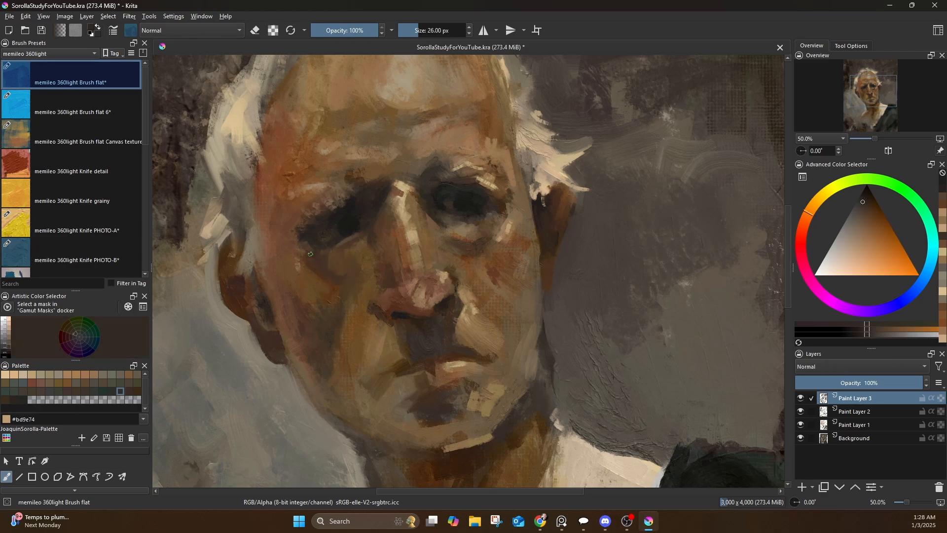
{"action": "left_click", "coordinate": [567, 202], "text": "ctrl"}
{"action": "mouse_move", "coordinate": [580, 194]}
{"action": "left_mouse_down"}
{"action": "mouse_move", "coordinate": [576, 215]}
{"action": "mouse_move", "coordinate": [533, 235]}
{"action": "left_mouse_up"}
Sample khaki and pale cream from the forehead and hair and add light strokes to the hair at the upper left of the head
{"action": "left_click", "coordinate": [473, 141], "text": "ctrl"}
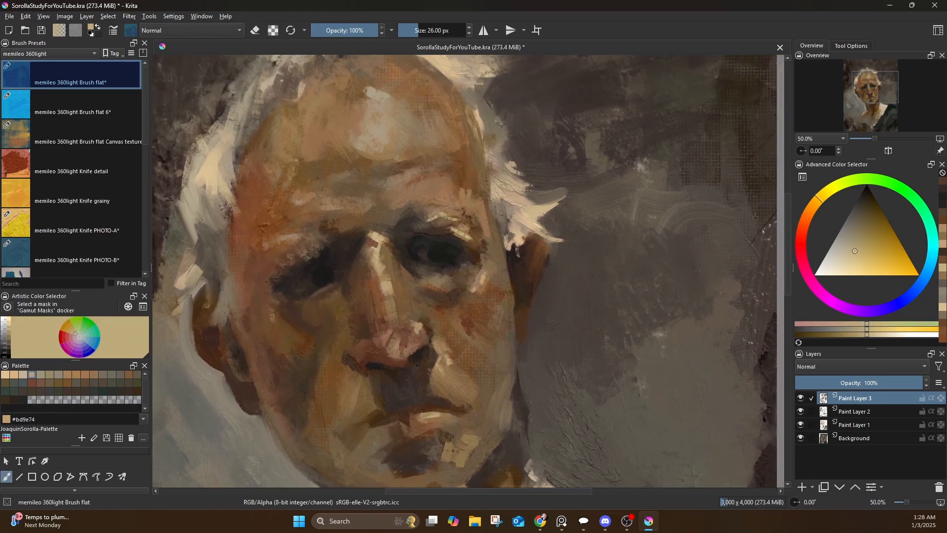
{"action": "left_click_drag", "start_coordinate": [469, 126], "coordinate": [501, 222]}
{"action": "left_click", "coordinate": [448, 124], "text": "ctrl"}
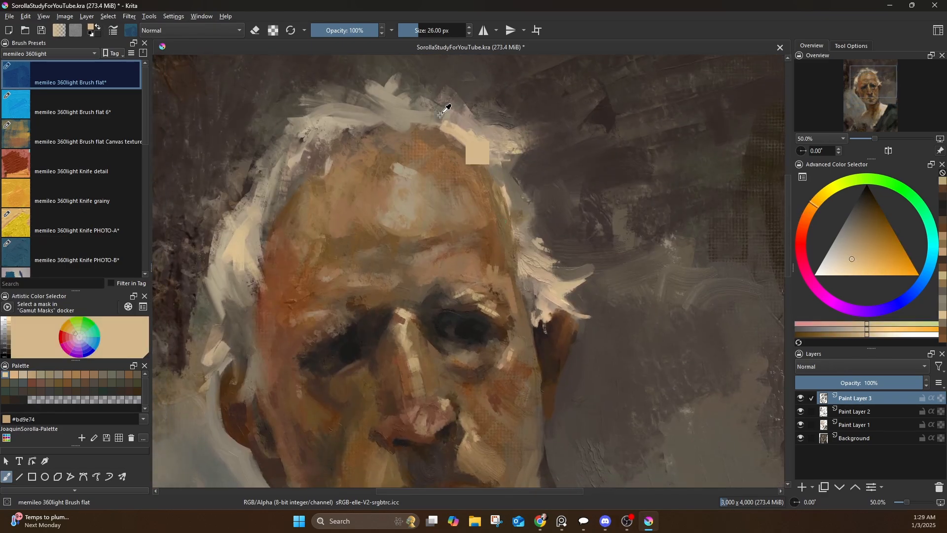
{"action": "mouse_move", "coordinate": [315, 115]}
{"action": "left_mouse_down"}
{"action": "mouse_move", "coordinate": [352, 118]}
{"action": "mouse_move", "coordinate": [292, 139]}
{"action": "left_mouse_up"}
{"action": "left_click_drag", "start_coordinate": [318, 130], "coordinate": [302, 142]}
{"action": "scroll", "coordinate": [507, 96], "scroll_direction": "down", "scroll_amount": 2}
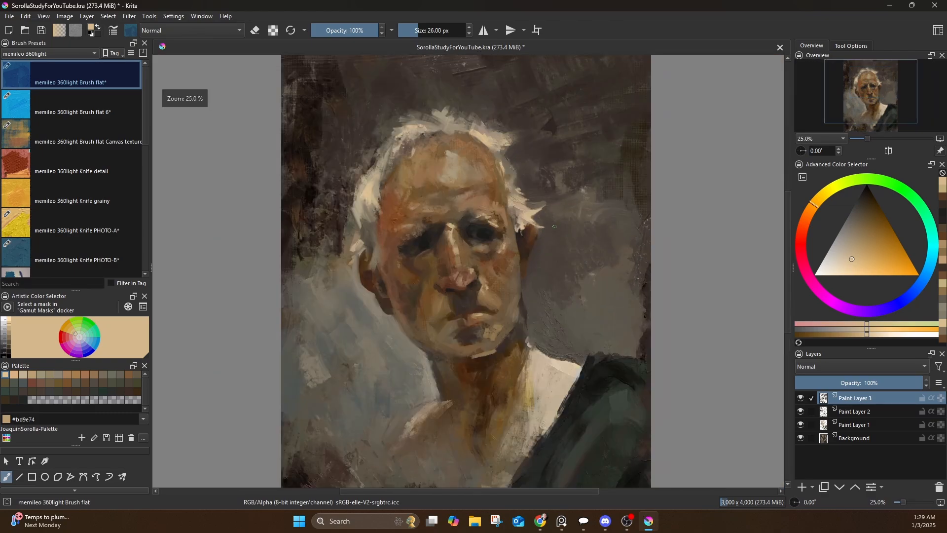
Enlarge the flat brush to 44 px and rework the right side of the neck beneath the jaw with sampled browns
{"action": "left_click_drag", "start_coordinate": [514, 267], "coordinate": [517, 203]}
{"action": "left_click", "coordinate": [557, 287], "text": "ctrl"}
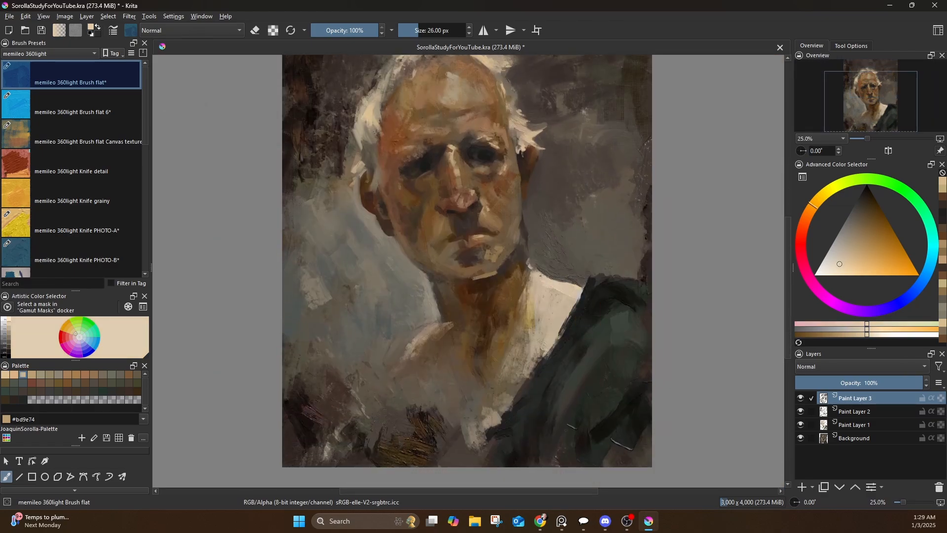
{"action": "left_click", "coordinate": [524, 279], "text": "ctrl"}
{"action": "key", "text": "bracketright"}
{"action": "key", "text": "bracketright"}
{"action": "key", "text": "bracketright"}
{"action": "key", "text": "bracketright"}
{"action": "key", "text": "bracketright"}
{"action": "key", "text": "bracketright"}
{"action": "key", "text": "bracketright"}
{"action": "left_click_drag", "start_coordinate": [529, 266], "coordinate": [538, 279]}
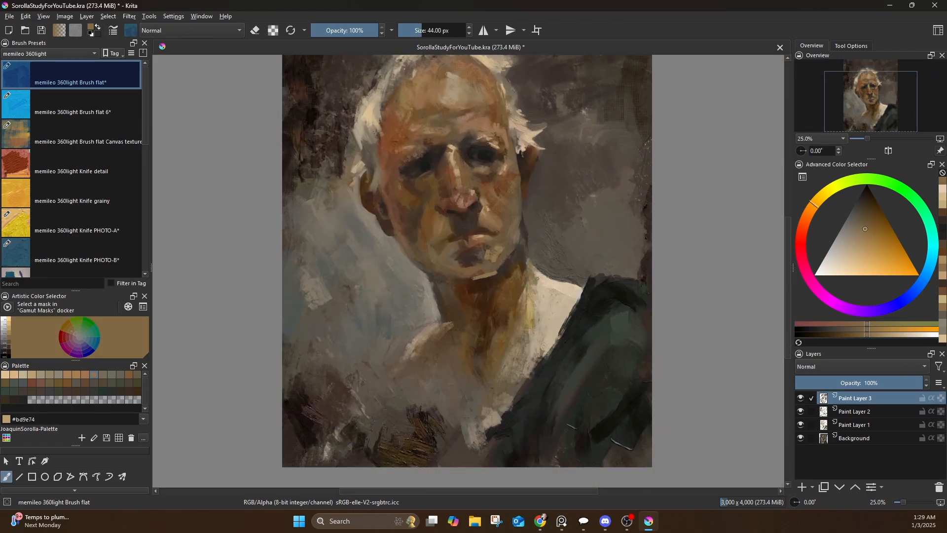
{"action": "left_click", "coordinate": [512, 280], "text": "ctrl"}
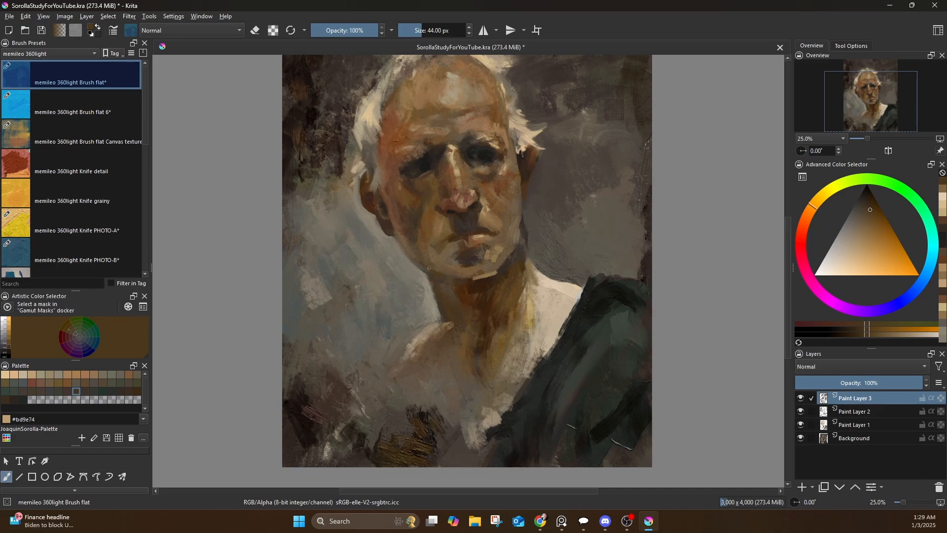
Lighten the lower right jaw edge with khaki tones sampled from the cheek
{"action": "left_click", "coordinate": [513, 254], "text": "ctrl"}
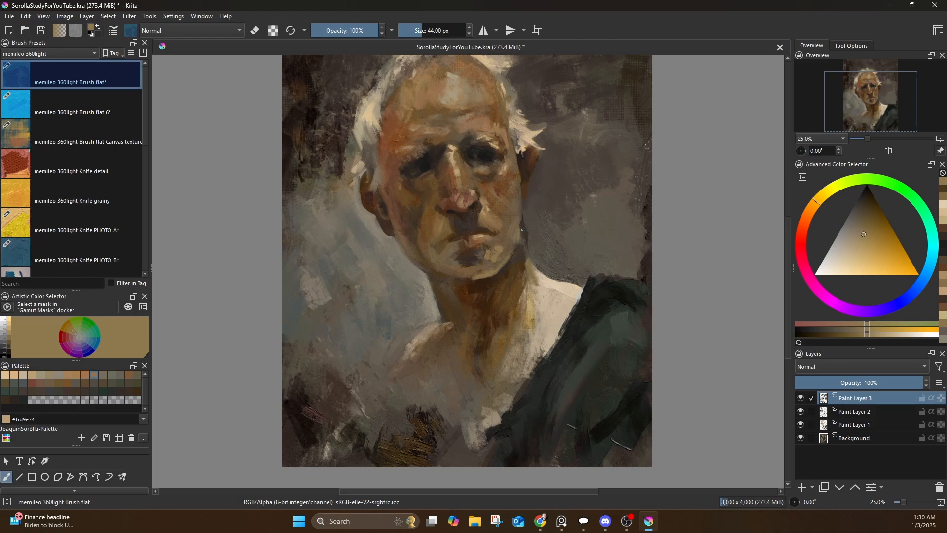
{"action": "left_click", "coordinate": [522, 247], "text": "ctrl"}
{"action": "left_click_drag", "start_coordinate": [520, 231], "coordinate": [515, 247]}
{"action": "left_click", "coordinate": [515, 243], "text": "ctrl"}
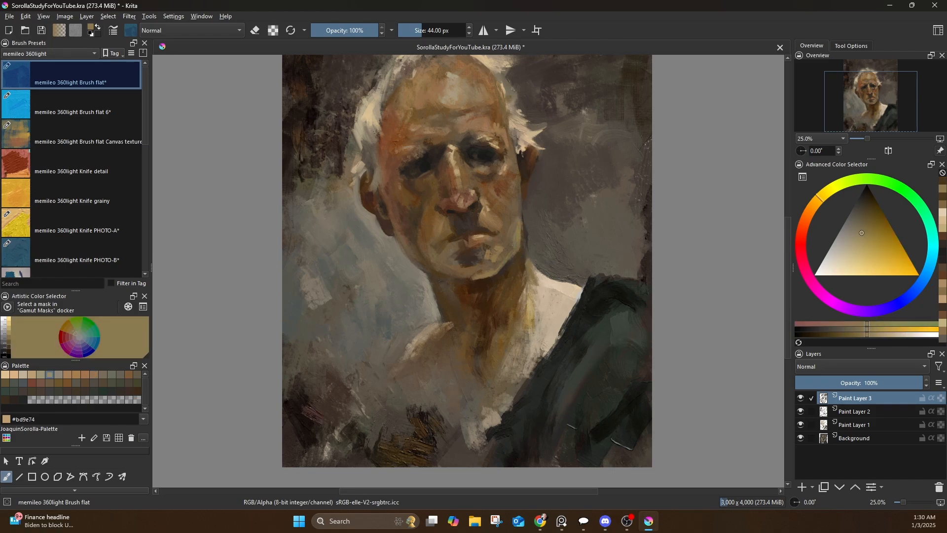
Switch to the memileo 360light Knife smooth brush at 35 px and refine the right jaw contour with sampled skin and shadow tones
{"action": "left_click_drag", "start_coordinate": [145, 123], "coordinate": [139, 184]}
{"action": "left_click", "coordinate": [117, 232]}
{"action": "left_click", "coordinate": [523, 252], "text": "ctrl"}
{"action": "left_click", "coordinate": [505, 252], "text": "ctrl"}
{"action": "left_click_drag", "start_coordinate": [518, 246], "coordinate": [506, 266]}
{"action": "left_click", "coordinate": [508, 255], "text": "ctrl"}
{"action": "left_click", "coordinate": [523, 256], "text": "ctrl"}
{"action": "left_click", "coordinate": [138, 258]}
{"action": "left_click", "coordinate": [511, 250], "text": "ctrl"}
{"action": "left_click", "coordinate": [522, 256], "text": "ctrl"}
{"action": "left_click_drag", "start_coordinate": [522, 245], "coordinate": [523, 232]}
{"action": "left_click", "coordinate": [529, 258], "text": "ctrl"}
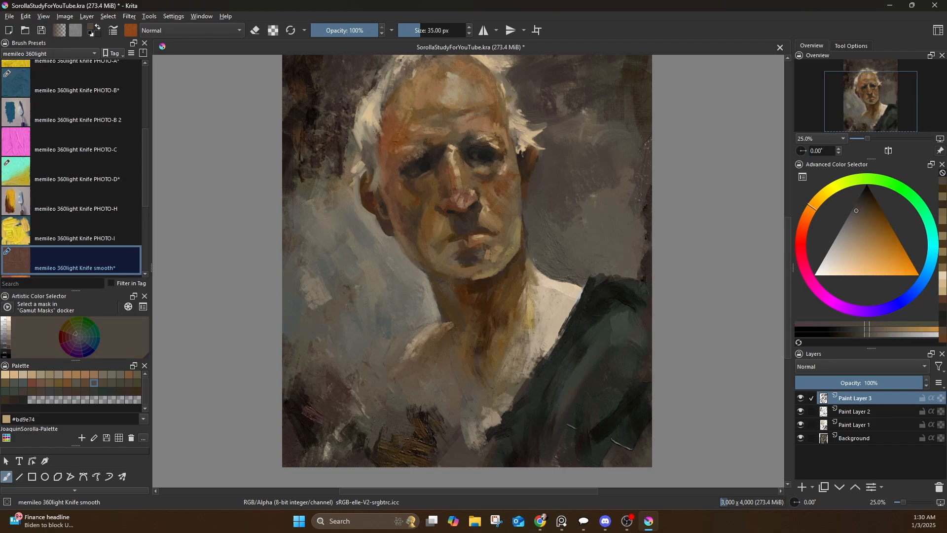
Deepen the shadow beneath the chin with dark browns sampled from the chin and neck
{"action": "left_click", "coordinate": [473, 253], "text": "ctrl"}
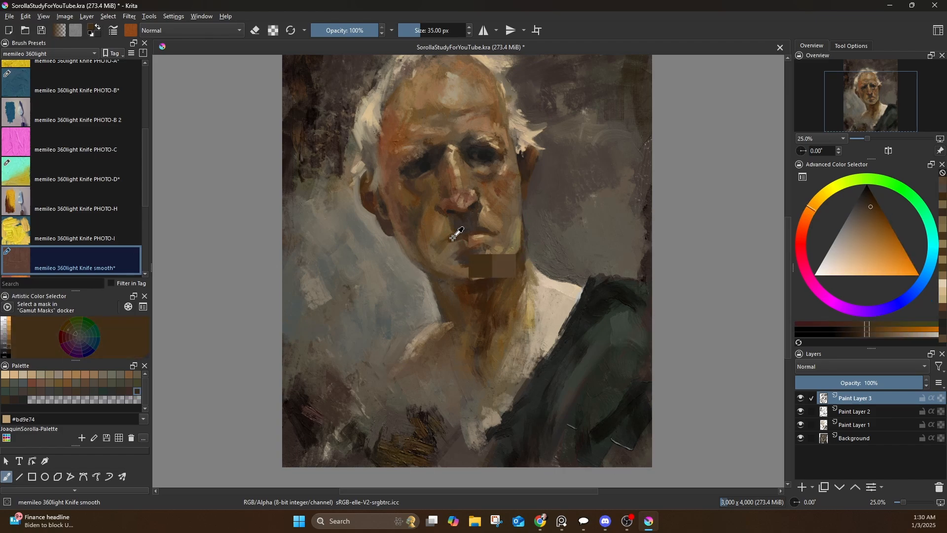
{"action": "left_click", "coordinate": [468, 272], "text": "ctrl"}
{"action": "left_click_drag", "start_coordinate": [517, 246], "coordinate": [494, 312]}
{"action": "left_click", "coordinate": [500, 315], "text": "ctrl"}
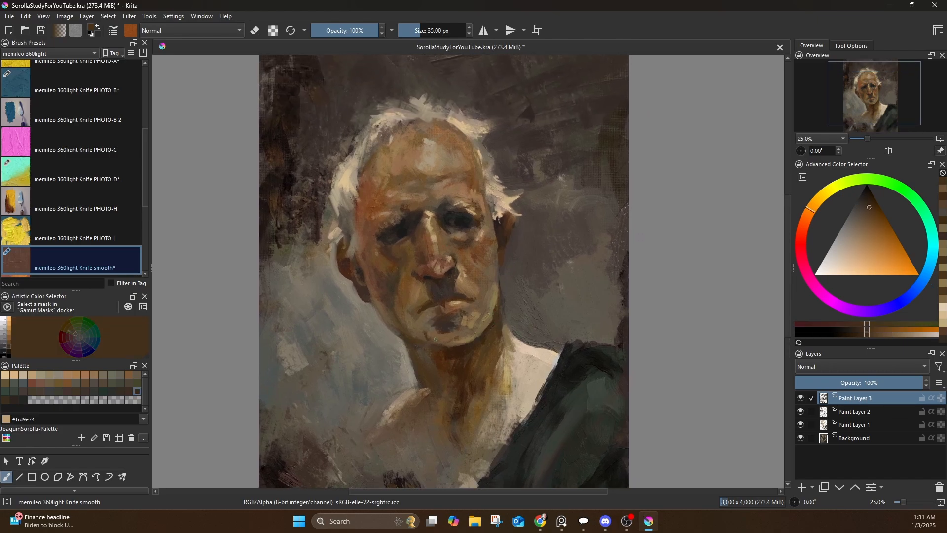
Touch up the right side of the nose and the brow area with sampled grey-brown and tan tones
{"action": "left_click", "coordinate": [455, 265], "text": "ctrl"}
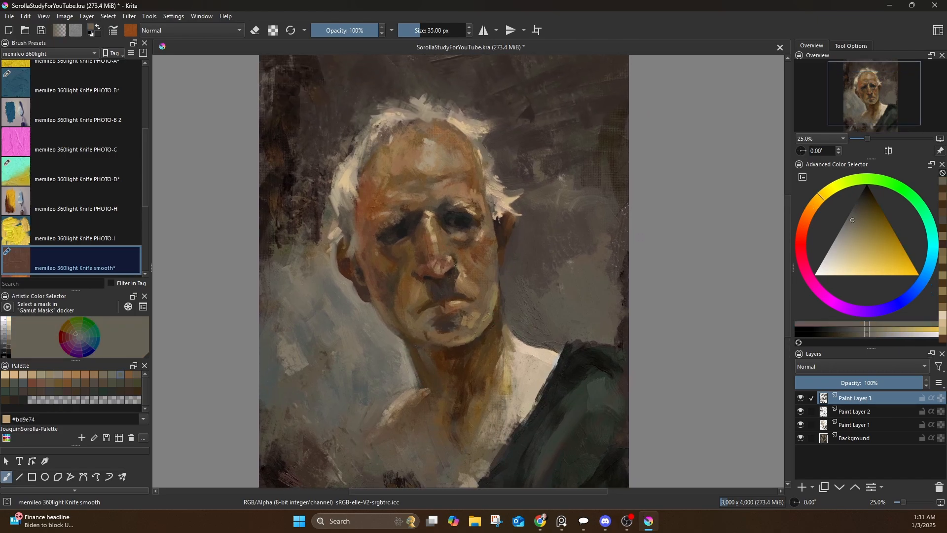
{"action": "left_click", "coordinate": [534, 277], "text": "ctrl"}
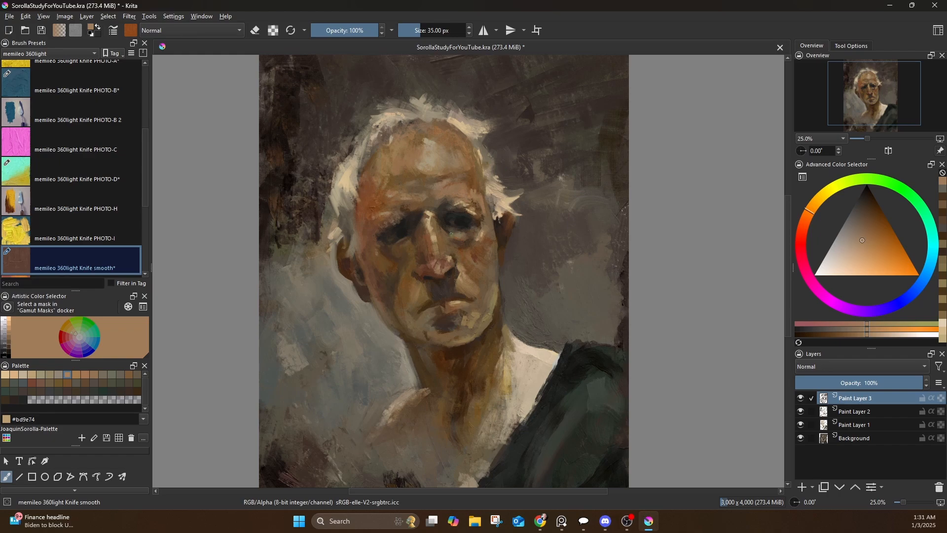
{"action": "left_click", "coordinate": [456, 209], "text": "ctrl"}
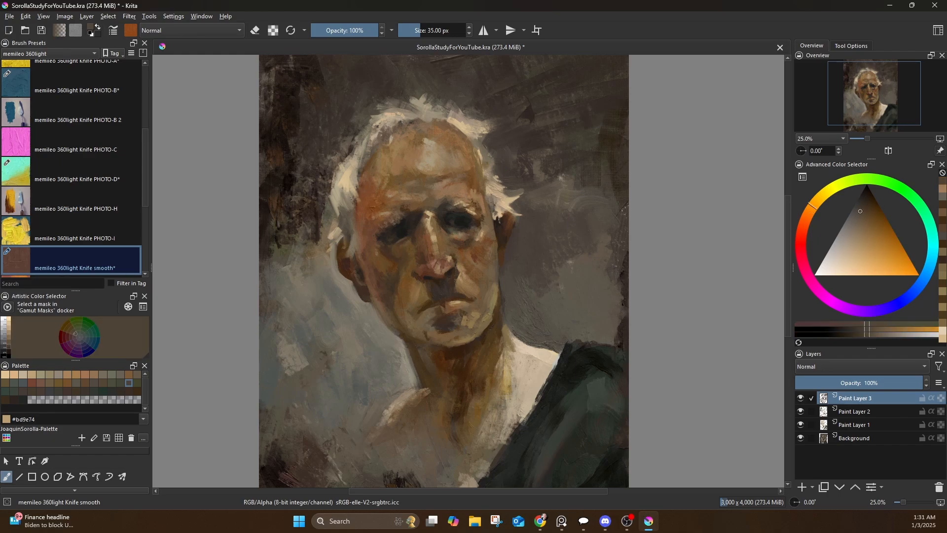
{"action": "left_click", "coordinate": [440, 215], "text": "ctrl"}
{"action": "left_click", "coordinate": [456, 177], "text": "ctrl"}
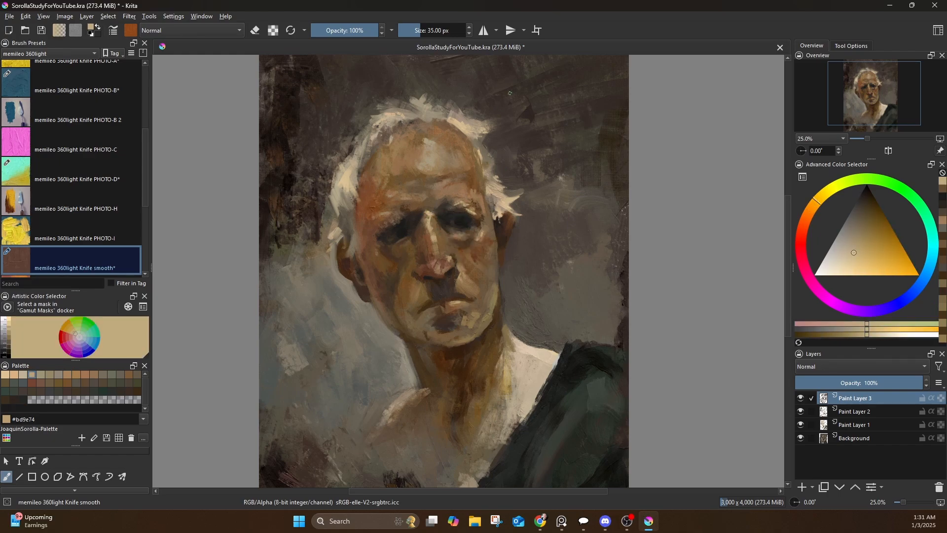
{"action": "left_click", "coordinate": [428, 209], "text": "ctrl"}
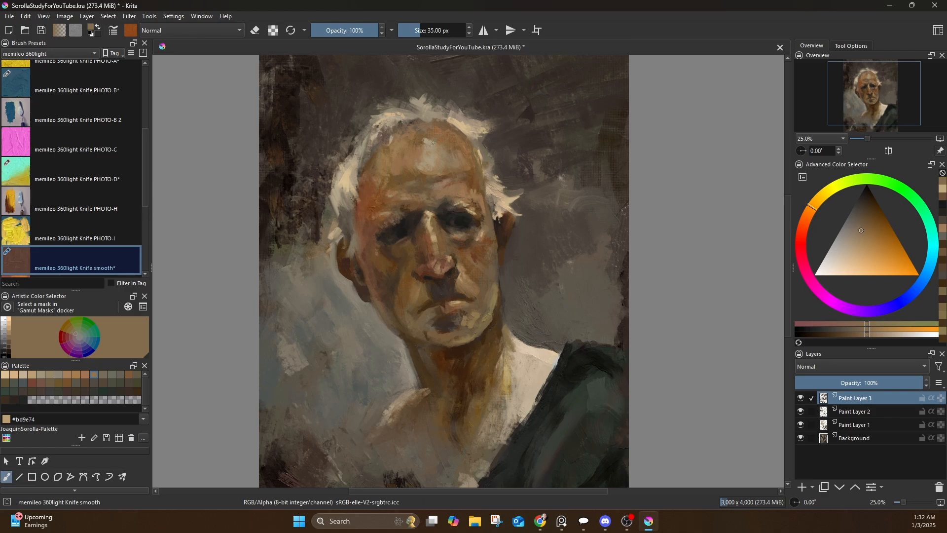
Blend the forehead with sampled tans and add a stroke along the upper right hairline
{"action": "left_click", "coordinate": [433, 143], "text": "ctrl"}
{"action": "left_click", "coordinate": [461, 191], "text": "ctrl"}
{"action": "left_click", "coordinate": [452, 184], "text": "ctrl"}
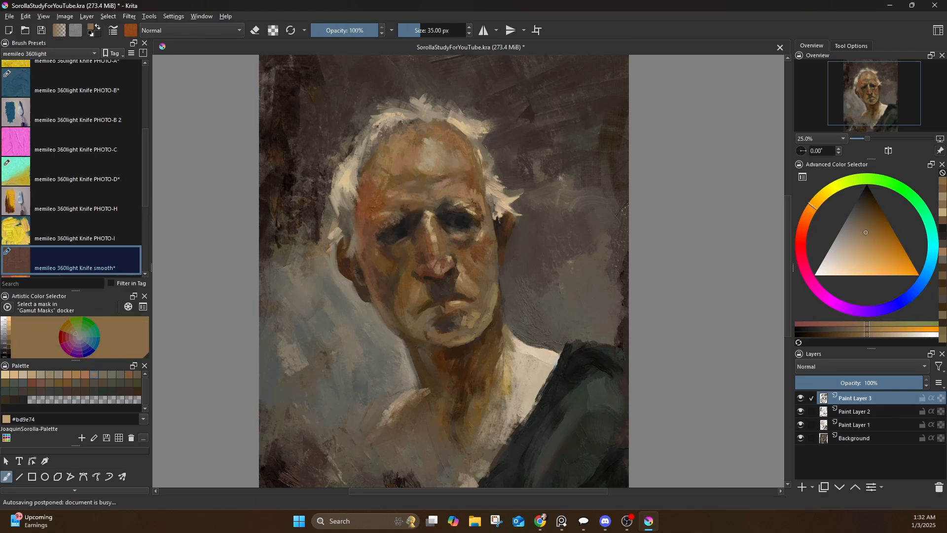
{"action": "left_click", "coordinate": [463, 196], "text": "ctrl"}
{"action": "left_click", "coordinate": [459, 193], "text": "ctrl"}
{"action": "left_click_drag", "start_coordinate": [449, 122], "coordinate": [466, 136]}
Sample muted tones from the left temple hair and paint a short stroke above the left ear
{"action": "left_click", "coordinate": [351, 217], "text": "ctrl"}
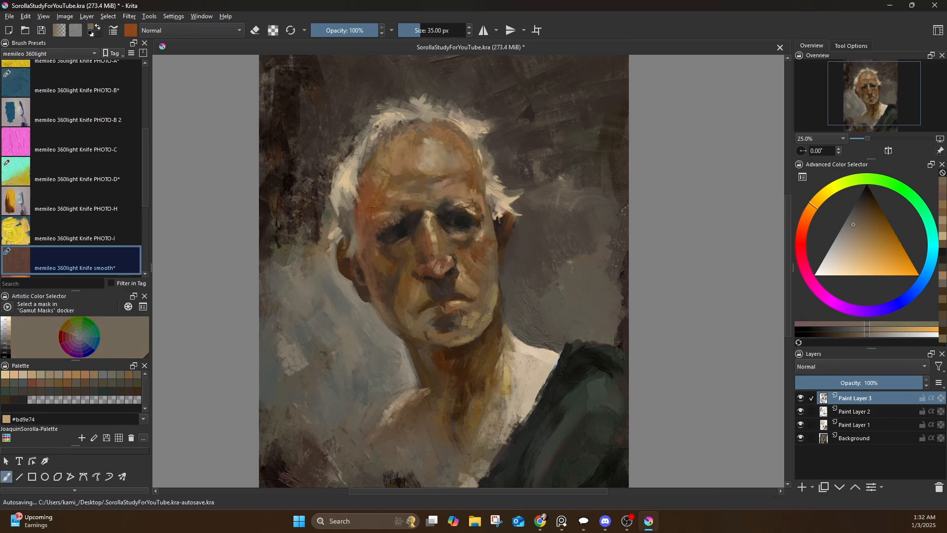
{"action": "left_click", "coordinate": [346, 197], "text": "ctrl"}
{"action": "left_click_drag", "start_coordinate": [346, 231], "coordinate": [336, 244]}
Soften the hairline across the top and upper right of the forehead with sampled skin tones
{"action": "left_click", "coordinate": [503, 100], "text": "ctrl"}
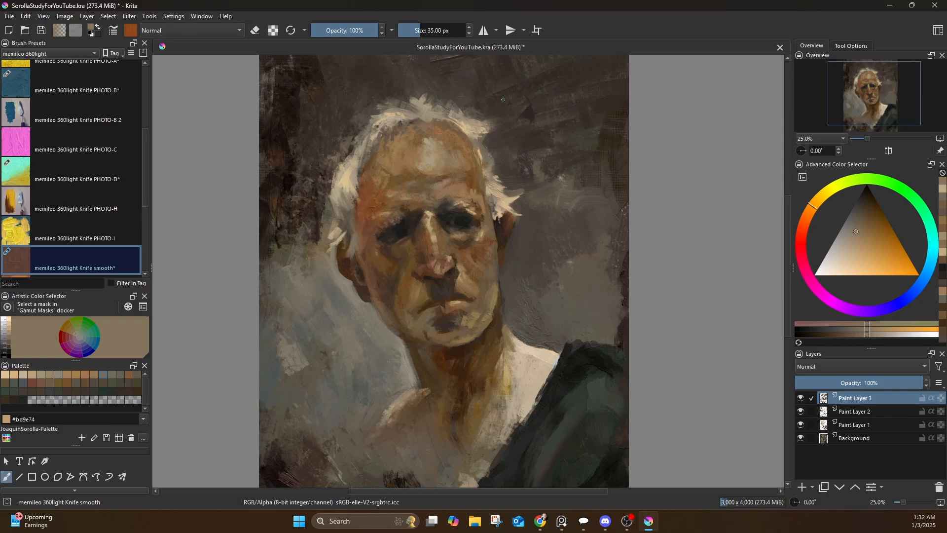
{"action": "left_click", "coordinate": [472, 130], "text": "ctrl"}
{"action": "left_click_drag", "start_coordinate": [474, 138], "coordinate": [479, 151]}
{"action": "left_click", "coordinate": [464, 132], "text": "ctrl"}
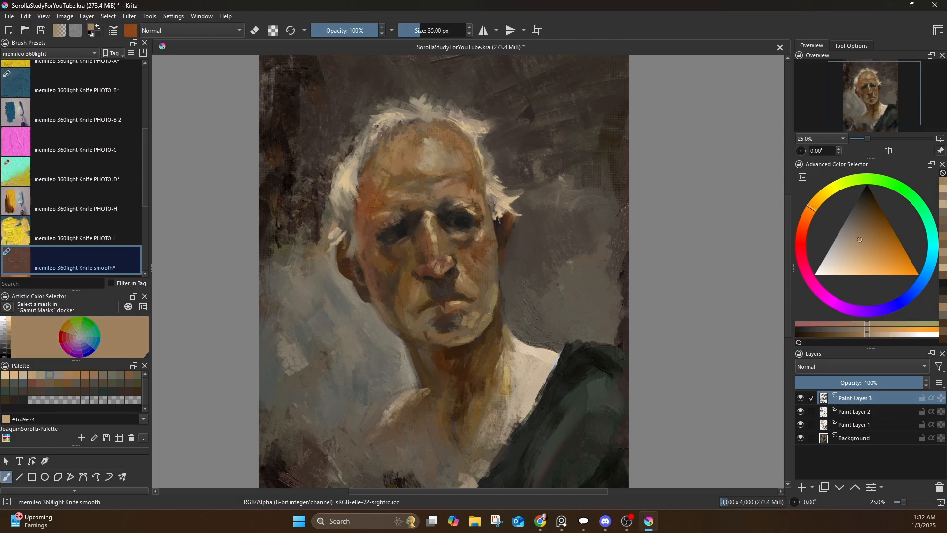
{"action": "left_click", "coordinate": [444, 136], "text": "ctrl"}
{"action": "left_click", "coordinate": [387, 137], "text": "ctrl"}
{"action": "mouse_move", "coordinate": [429, 128]}
{"action": "left_mouse_down"}
{"action": "mouse_move", "coordinate": [439, 132]}
{"action": "mouse_move", "coordinate": [392, 127]}
{"action": "left_mouse_up"}
Touch up the left eye socket, right temple, left cheek and jaw with sampled browns
{"action": "left_click", "coordinate": [408, 219], "text": "ctrl"}
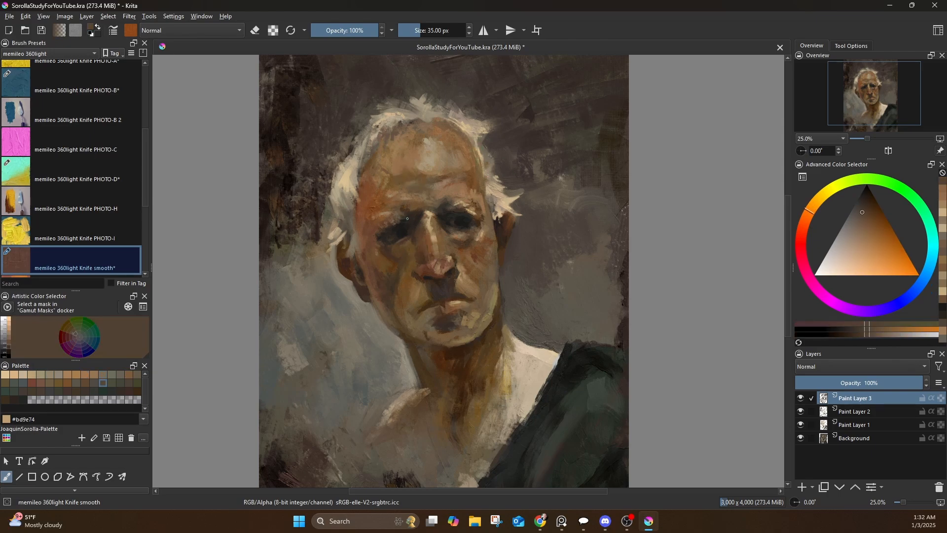
{"action": "left_click", "coordinate": [487, 193], "text": "ctrl"}
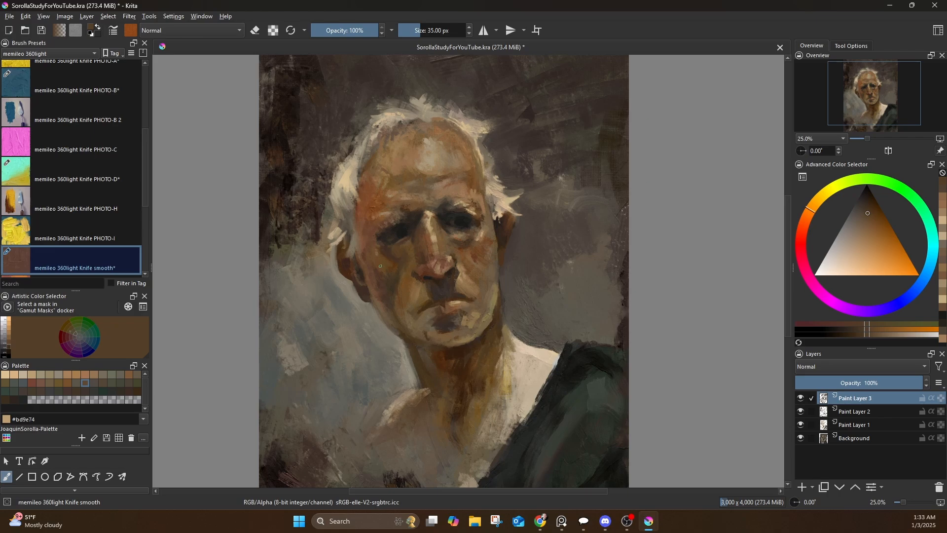
{"action": "left_click", "coordinate": [363, 254], "text": "ctrl"}
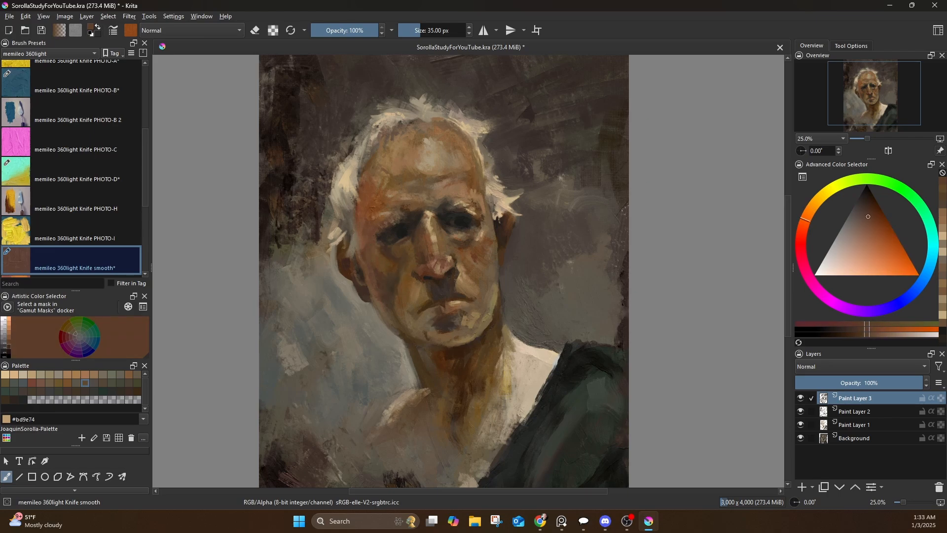
{"action": "left_click", "coordinate": [353, 239], "text": "ctrl"}
{"action": "left_click", "coordinate": [498, 324], "text": "ctrl"}
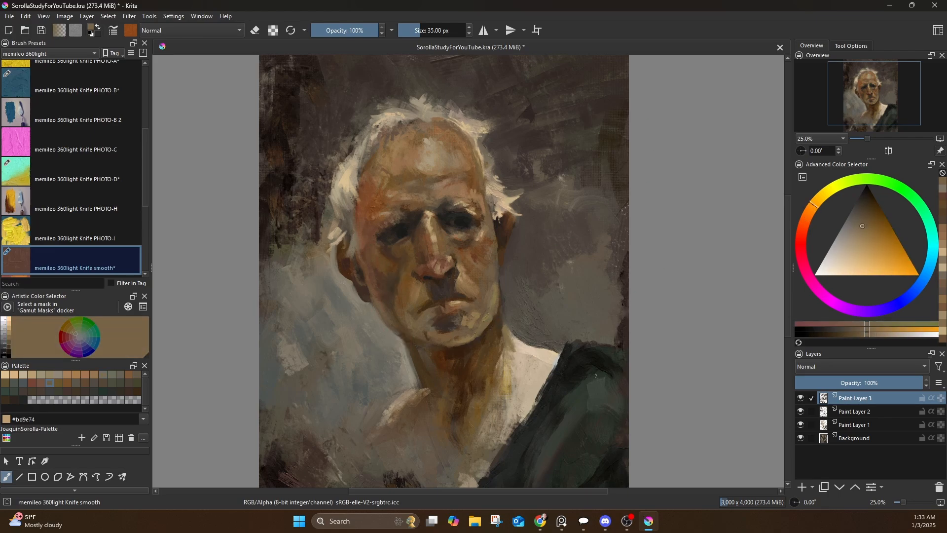
{"action": "left_click", "coordinate": [440, 321], "text": "ctrl"}
Switch to the memileo 360light Knife grainy brush and rework the right edge of the background with sampled tones
{"action": "scroll", "coordinate": [113, 158], "scroll_direction": "up", "scroll_amount": 4}
{"action": "left_click", "coordinate": [114, 158]}
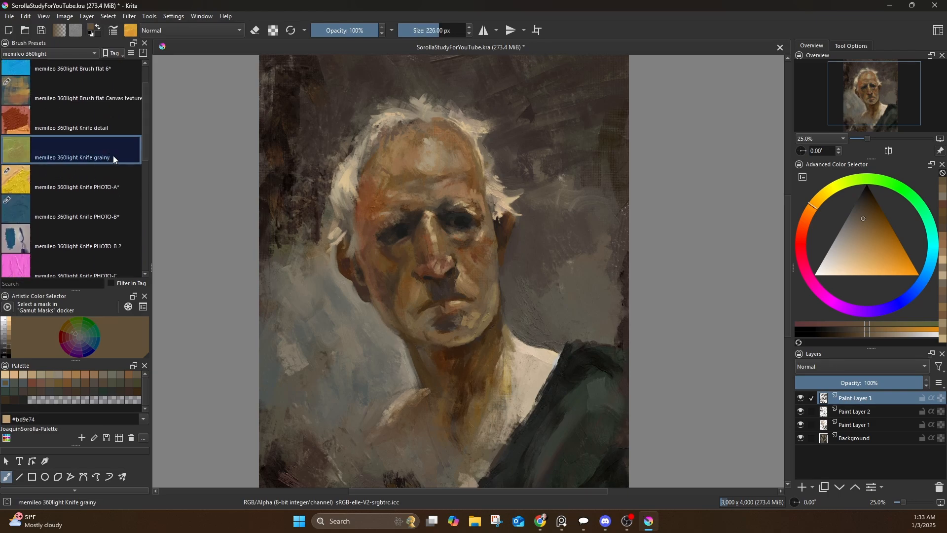
{"action": "left_click", "coordinate": [592, 249], "text": "ctrl"}
{"action": "left_click", "coordinate": [623, 243], "text": "ctrl"}
{"action": "mouse_move", "coordinate": [510, 181]}
{"action": "left_mouse_down"}
{"action": "mouse_move", "coordinate": [574, 269]}
{"action": "mouse_move", "coordinate": [593, 241]}
{"action": "left_mouse_up"}
Sample a light beige, reduce the grainy knife brush and dab textured accents into the upper left background
{"action": "left_click", "coordinate": [464, 346], "text": "ctrl"}
{"action": "left_click", "coordinate": [438, 204], "text": "ctrl"}
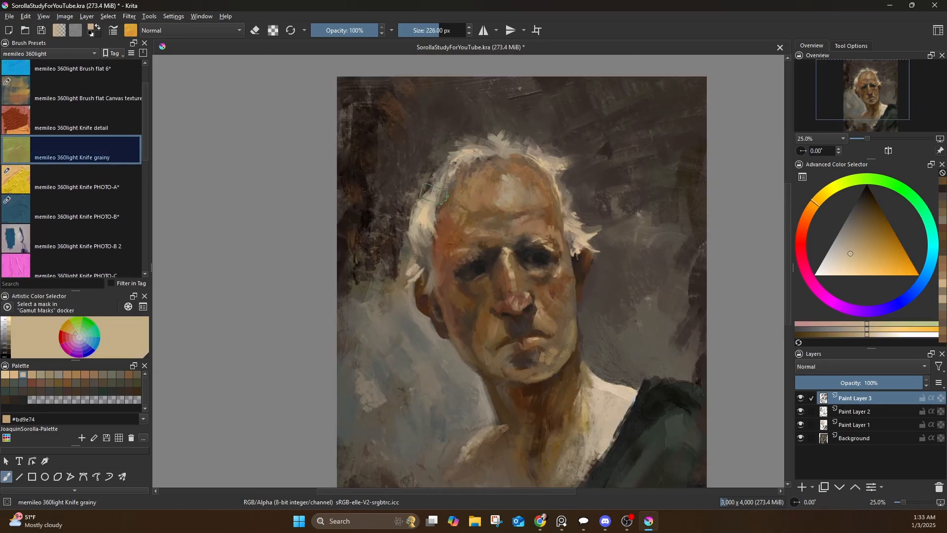
{"action": "key", "text": "bracketleft"}
{"action": "key", "text": "bracketleft"}
{"action": "key", "text": "bracketleft"}
{"action": "key", "text": "bracketleft"}
{"action": "key", "text": "bracketleft"}
{"action": "mouse_move", "coordinate": [391, 99]}
{"action": "left_mouse_down"}
{"action": "mouse_move", "coordinate": [398, 112]}
{"action": "mouse_move", "coordinate": [406, 93]}
{"action": "left_mouse_up"}
{"action": "key", "text": "bracketleft"}
{"action": "key", "text": "bracketleft"}
{"action": "key", "text": "bracketleft"}
{"action": "key", "text": "bracketleft"}
{"action": "left_click_drag", "start_coordinate": [359, 117], "coordinate": [350, 142]}
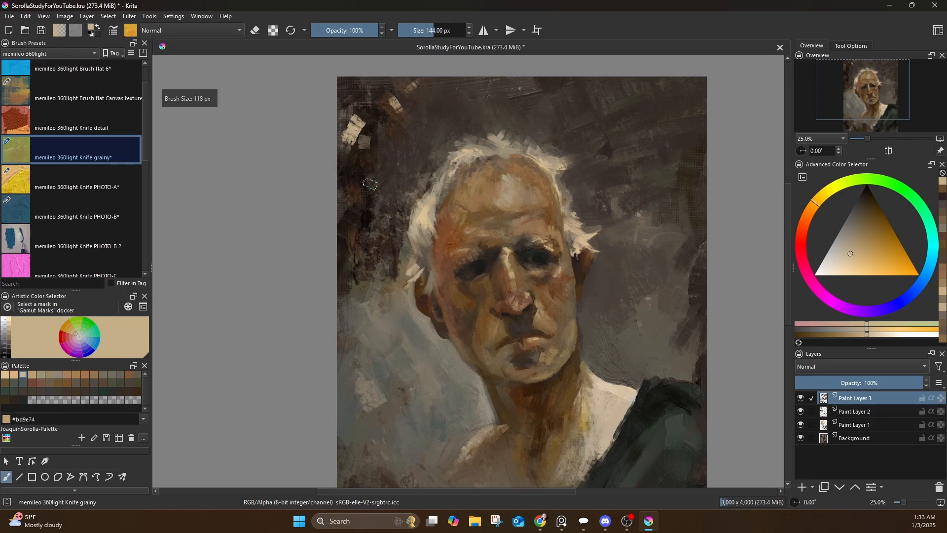
{"action": "left_click_drag", "start_coordinate": [353, 186], "coordinate": [349, 198]}
Mix a muted reddish brown, enlarge the grainy knife brush to 188 px and add accents to the upper right background
{"action": "left_click", "coordinate": [23, 391]}
{"action": "left_click_drag", "start_coordinate": [806, 218], "coordinate": [804, 224]}
{"action": "left_click", "coordinate": [864, 207]}
{"action": "key", "text": "bracketright"}
{"action": "key", "text": "bracketright"}
{"action": "key", "text": "bracketright"}
{"action": "key", "text": "bracketright"}
{"action": "key", "text": "bracketright"}
{"action": "key", "text": "bracketright"}
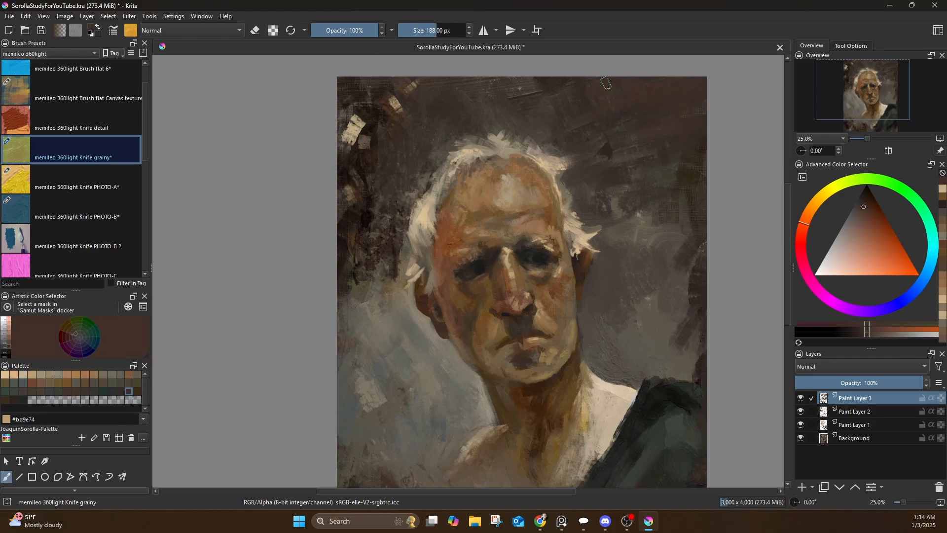
{"action": "left_click", "coordinate": [880, 332]}
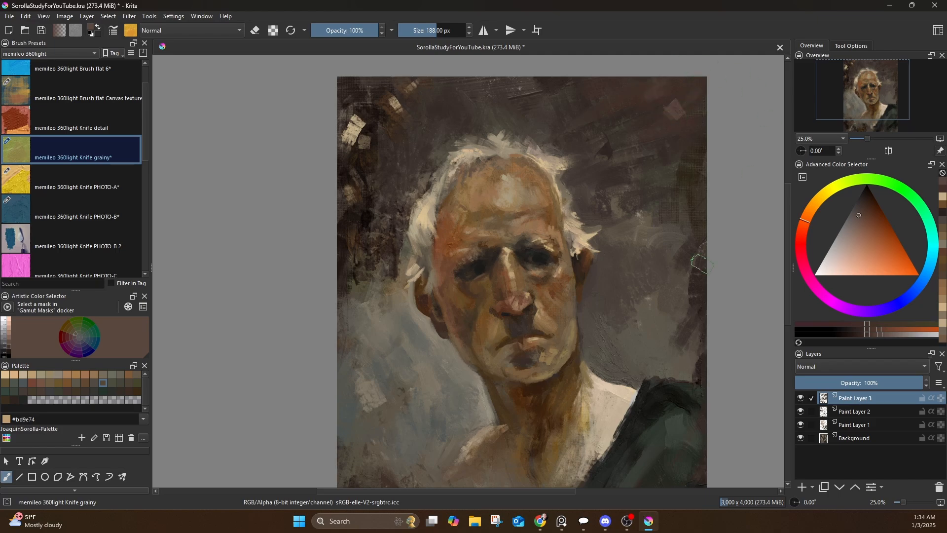
Reduce the grainy knife brush to 51 px and paint sampled tan and light beige strokes along the left shoulder
{"action": "left_click_drag", "start_coordinate": [480, 248], "coordinate": [495, 201]}
{"action": "left_click", "coordinate": [517, 419], "text": "ctrl"}
{"action": "key", "text": "bracketleft"}
{"action": "key", "text": "bracketleft"}
{"action": "key", "text": "bracketleft"}
{"action": "key", "text": "bracketleft"}
{"action": "key", "text": "bracketleft"}
{"action": "key", "text": "bracketleft"}
{"action": "key", "text": "bracketleft"}
{"action": "key", "text": "bracketleft"}
{"action": "key", "text": "bracketleft"}
{"action": "key", "text": "bracketleft"}
{"action": "key", "text": "bracketleft"}
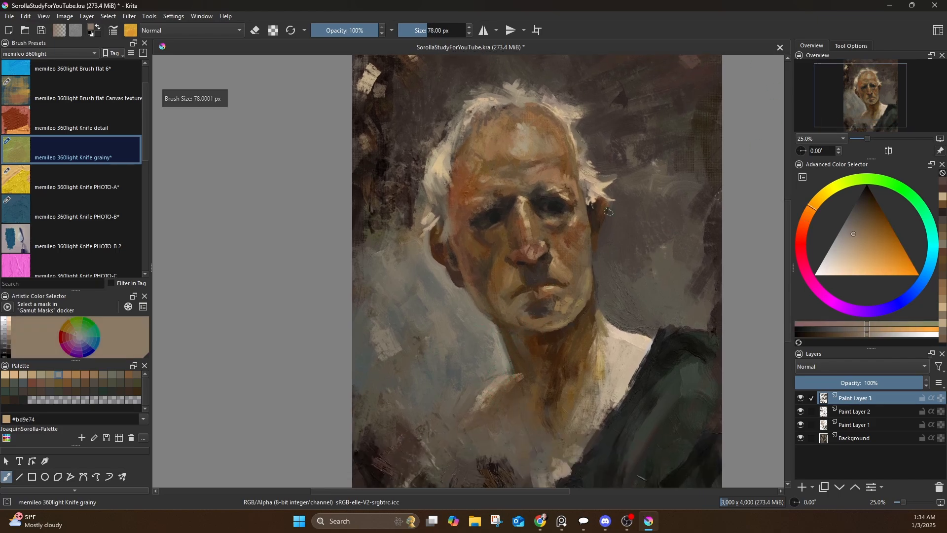
{"action": "left_click", "coordinate": [585, 174], "text": "ctrl"}
{"action": "key", "text": "bracketleft"}
{"action": "key", "text": "bracketleft"}
{"action": "key", "text": "bracketleft"}
{"action": "key", "text": "bracketleft"}
{"action": "key", "text": "bracketleft"}
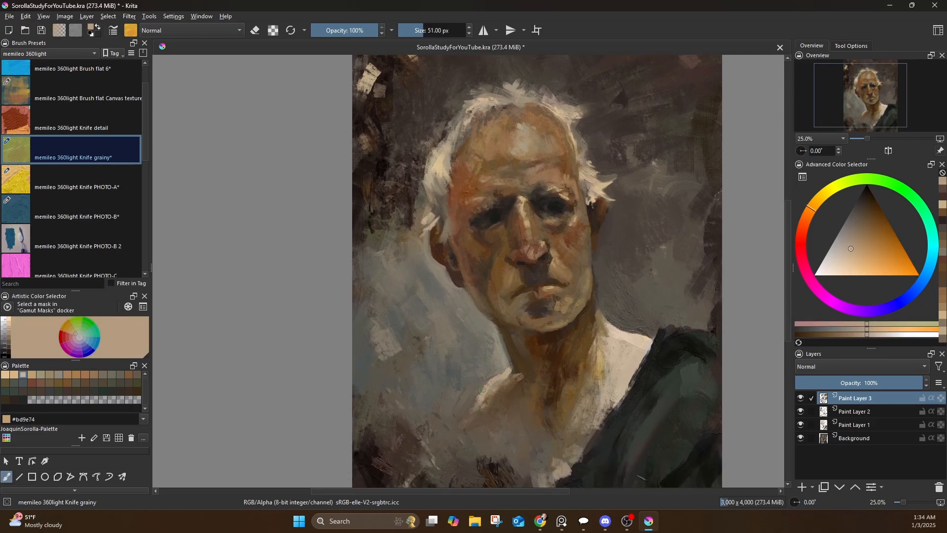
{"action": "left_click", "coordinate": [471, 393], "text": "ctrl"}
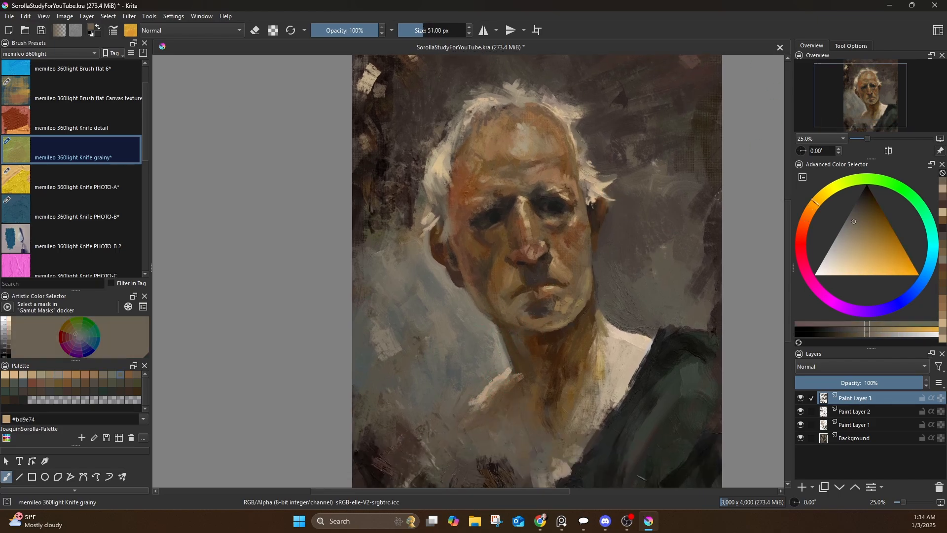
Refine the right edge of the neck against the white collar with sampled brown and cream tones
{"action": "left_click", "coordinate": [600, 312], "text": "ctrl"}
{"action": "left_click_drag", "start_coordinate": [594, 341], "coordinate": [606, 378]}
{"action": "left_click", "coordinate": [600, 331], "text": "ctrl"}
{"action": "left_click", "coordinate": [605, 332], "text": "ctrl"}
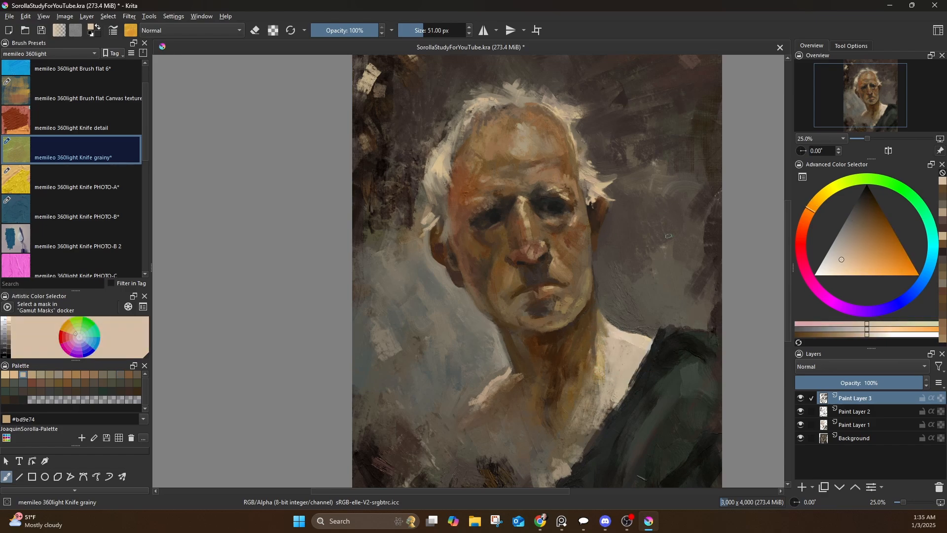
Switch to the memileo 360light Knife textured brush and paint sampled greys into the left background
{"action": "left_click_drag", "start_coordinate": [635, 325], "coordinate": [601, 357]}
{"action": "left_click", "coordinate": [144, 221]}
{"action": "left_click", "coordinate": [98, 200]}
{"action": "left_click", "coordinate": [379, 268], "text": "ctrl"}
{"action": "mouse_move", "coordinate": [377, 266]}
{"action": "left_mouse_down"}
{"action": "mouse_move", "coordinate": [364, 225]}
{"action": "mouse_move", "coordinate": [327, 303]}
{"action": "left_mouse_up"}
{"action": "left_click", "coordinate": [349, 223], "text": "ctrl"}
{"action": "left_click", "coordinate": [343, 342], "text": "ctrl"}
{"action": "left_click_drag", "start_coordinate": [344, 342], "coordinate": [380, 366]}
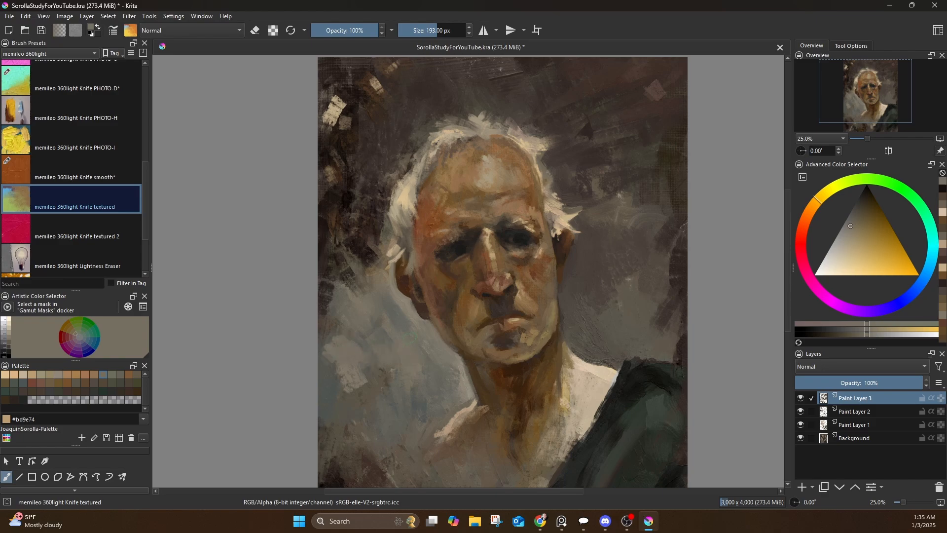
Add knife strokes in sampled greyed browns to the background beside the hair and along the right side of the neck
{"action": "left_click", "coordinate": [413, 117], "text": "ctrl"}
{"action": "left_click_drag", "start_coordinate": [376, 165], "coordinate": [401, 135]}
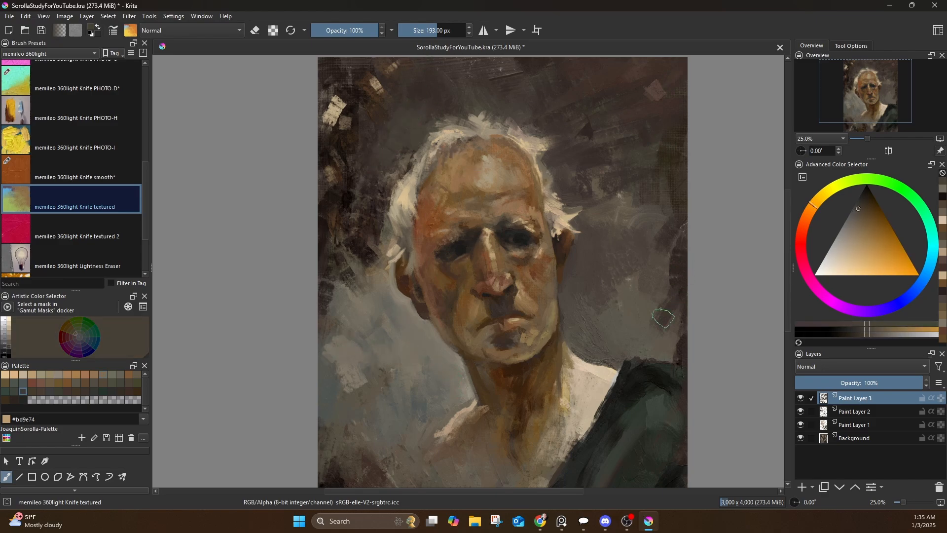
{"action": "left_click_drag", "start_coordinate": [598, 308], "coordinate": [594, 277]}
{"action": "left_click", "coordinate": [574, 336], "text": "ctrl"}
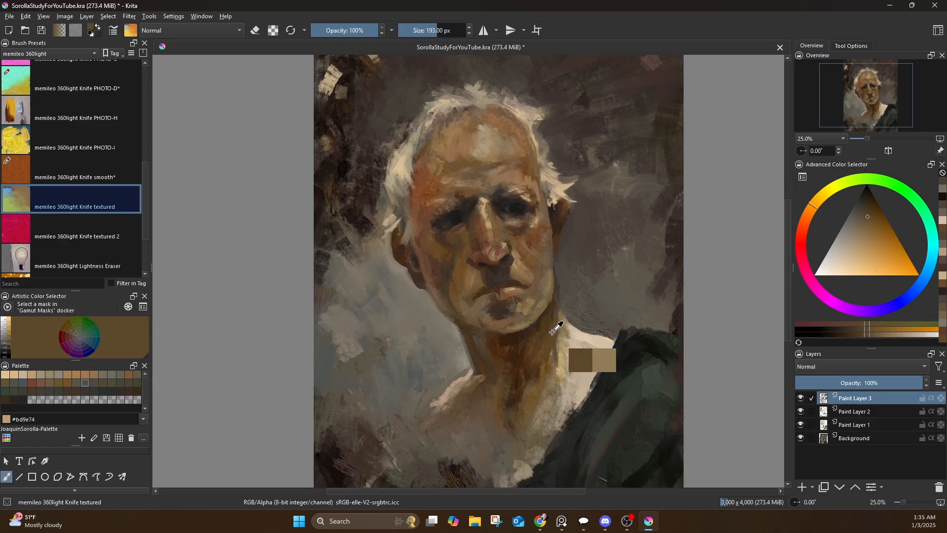
{"action": "mouse_move", "coordinate": [585, 343]}
{"action": "left_mouse_down"}
{"action": "mouse_move", "coordinate": [560, 365]}
{"action": "mouse_move", "coordinate": [538, 289]}
{"action": "left_mouse_up"}
{"action": "left_click", "coordinate": [579, 348], "text": "ctrl"}
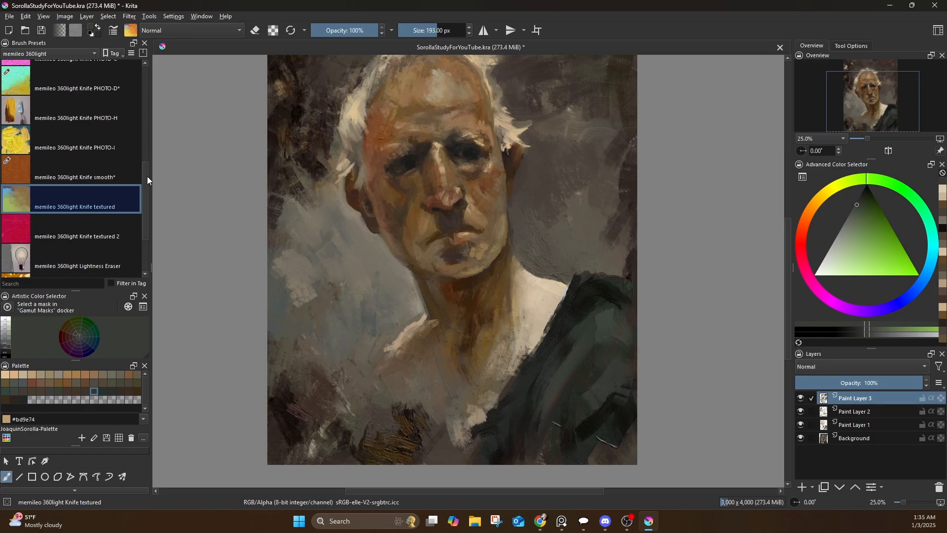
Switch to the memileo 360light Stamp PHOTO-E brush and stamp sampled dark greens onto the garment
{"action": "left_click_drag", "start_coordinate": [146, 176], "coordinate": [145, 209]}
{"action": "left_click", "coordinate": [71, 203]}
{"action": "left_click", "coordinate": [591, 357], "text": "ctrl"}
{"action": "left_click_drag", "start_coordinate": [614, 325], "coordinate": [597, 364]}
{"action": "left_click", "coordinate": [603, 435], "text": "ctrl"}
{"action": "mouse_move", "coordinate": [599, 440]}
{"action": "left_mouse_down"}
{"action": "mouse_move", "coordinate": [623, 413]}
{"action": "mouse_move", "coordinate": [647, 426]}
{"action": "left_mouse_up"}
{"action": "left_click", "coordinate": [572, 363], "text": "ctrl"}
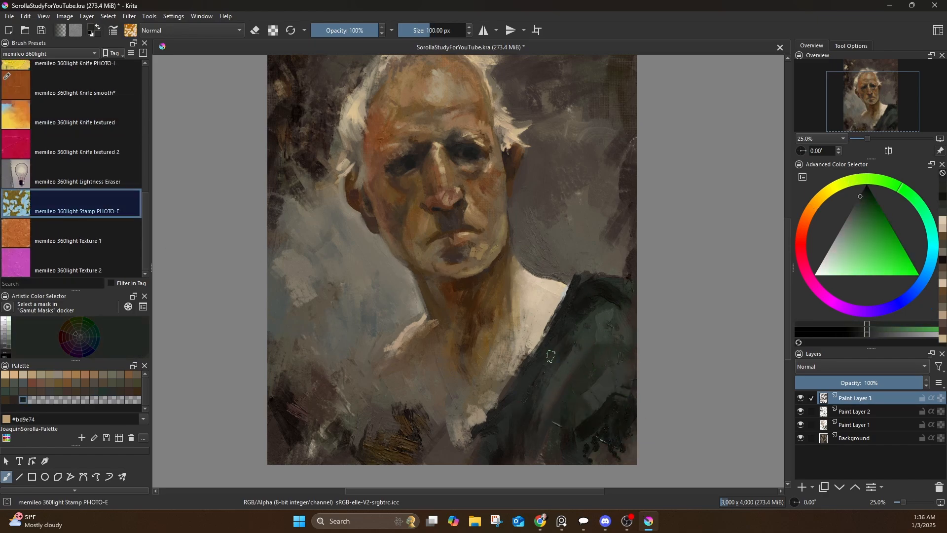
Stamp sampled tones along the lower chest edge, the lower left corner and the left background
{"action": "left_click", "coordinate": [519, 458], "text": "ctrl"}
{"action": "left_click_drag", "start_coordinate": [503, 447], "coordinate": [507, 410]}
{"action": "left_click", "coordinate": [462, 432], "text": "ctrl"}
{"action": "mouse_move", "coordinate": [467, 454]}
{"action": "left_mouse_down"}
{"action": "mouse_move", "coordinate": [356, 387]}
{"action": "mouse_move", "coordinate": [299, 380]}
{"action": "left_mouse_up"}
{"action": "left_click", "coordinate": [407, 434], "text": "ctrl"}
{"action": "left_click", "coordinate": [381, 399], "text": "ctrl"}
{"action": "left_click", "coordinate": [341, 360], "text": "ctrl"}
{"action": "left_click", "coordinate": [296, 375], "text": "ctrl"}
{"action": "left_click", "coordinate": [291, 256], "text": "ctrl"}
{"action": "left_click_drag", "start_coordinate": [296, 253], "coordinate": [281, 240]}
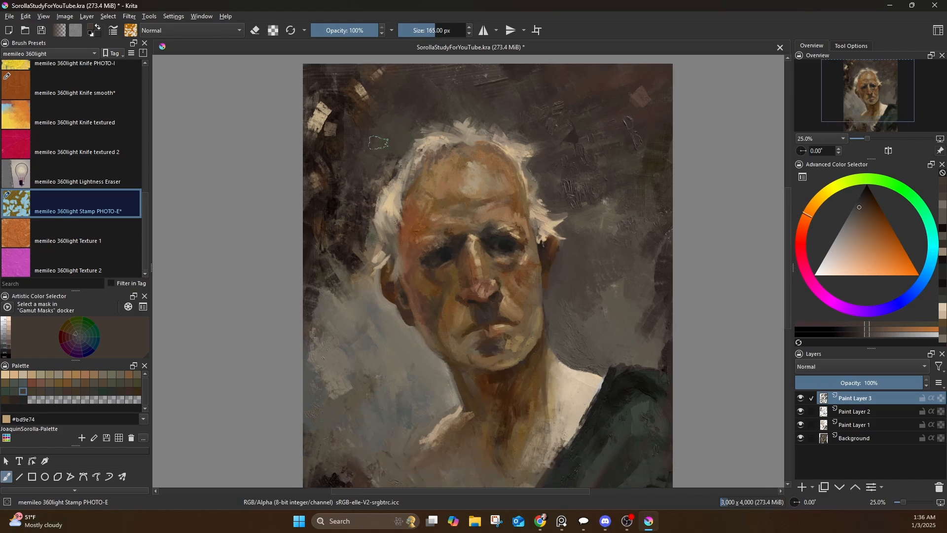
Reduce the stamp brush to 78 px and add sampled brown texture around the tip of the nose
{"action": "left_click", "coordinate": [458, 349], "text": "ctrl"}
{"action": "key", "text": "bracketleft"}
{"action": "key", "text": "bracketleft"}
{"action": "key", "text": "bracketleft"}
{"action": "key", "text": "bracketleft"}
{"action": "key", "text": "bracketleft"}
{"action": "key", "text": "bracketleft"}
{"action": "key", "text": "bracketleft"}
{"action": "key", "text": "bracketleft"}
{"action": "key", "text": "bracketleft"}
{"action": "key", "text": "bracketleft"}
{"action": "key", "text": "bracketleft"}
{"action": "left_click", "coordinate": [491, 299]}
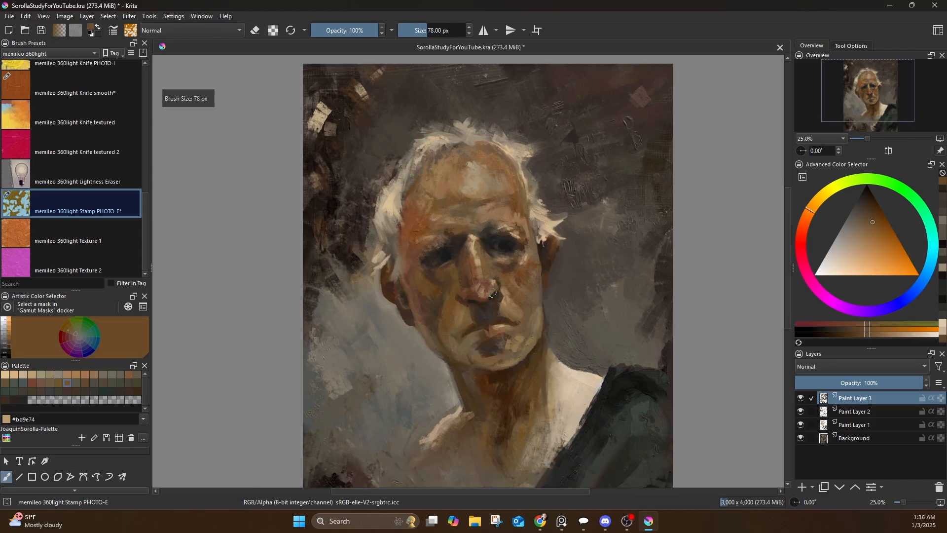
{"action": "left_click", "coordinate": [492, 287], "text": "ctrl"}
{"action": "left_click", "coordinate": [486, 290]}
Stamp sampled brown texture onto the left cheek and jaw
{"action": "left_click", "coordinate": [544, 277], "text": "ctrl"}
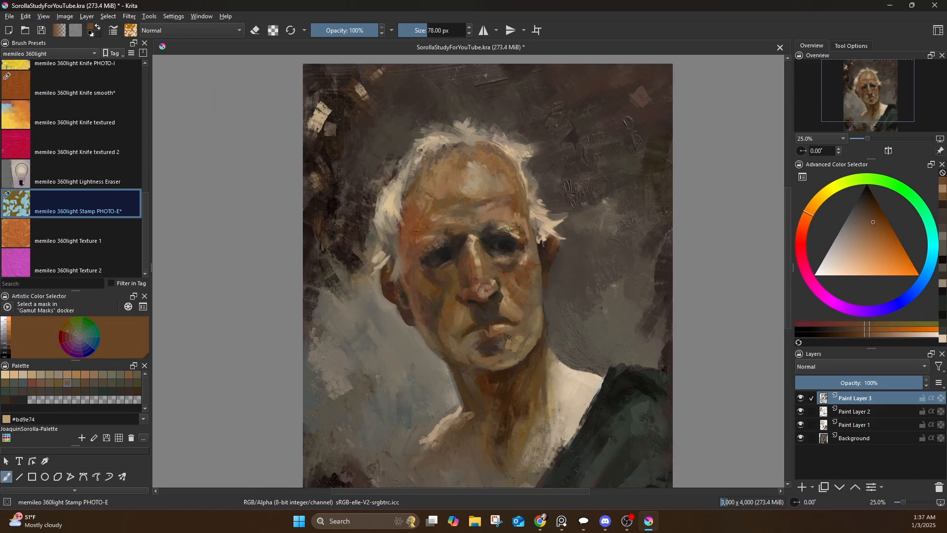
{"action": "left_click", "coordinate": [437, 292], "text": "ctrl"}
{"action": "left_click", "coordinate": [436, 309]}
{"action": "left_click", "coordinate": [429, 330]}
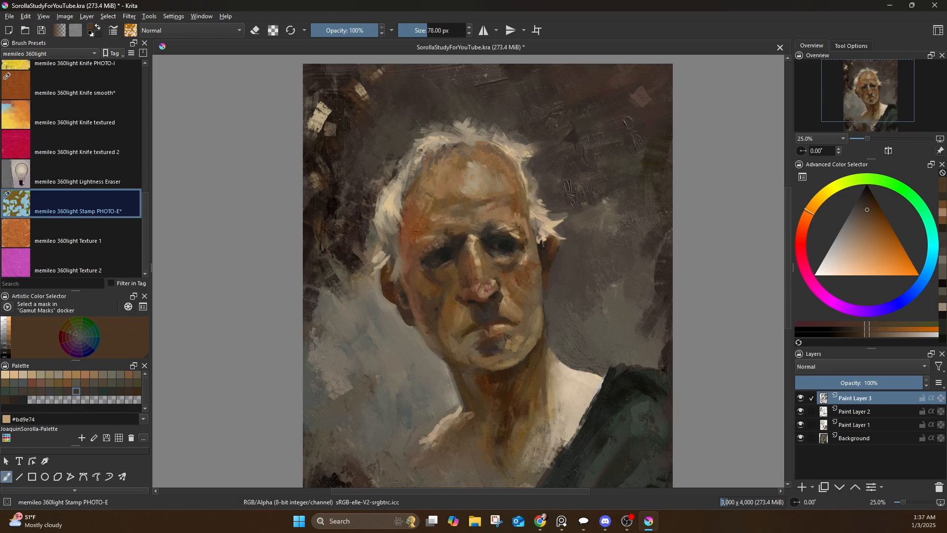
Set the stamp brush to 55 px and break up the hair edges on both sides with sampled background and hair tones
{"action": "left_click", "coordinate": [403, 229], "text": "ctrl"}
{"action": "left_click", "coordinate": [401, 351], "text": "ctrl"}
{"action": "key", "text": "bracketleft"}
{"action": "key", "text": "bracketleft"}
{"action": "key", "text": "bracketleft"}
{"action": "key", "text": "bracketleft"}
{"action": "key", "text": "bracketleft"}
{"action": "key", "text": "bracketleft"}
{"action": "key", "text": "bracketleft"}
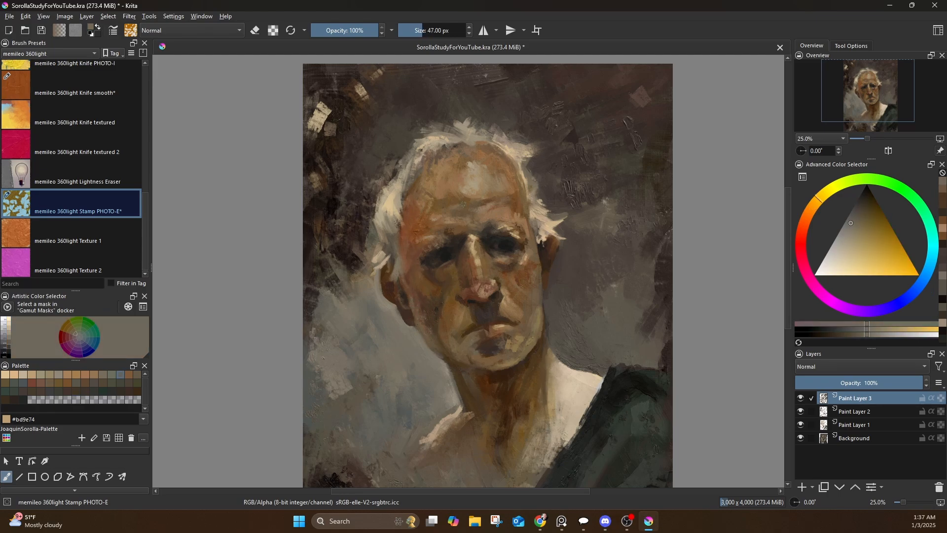
{"action": "key", "text": "bracketright"}
{"action": "left_click", "coordinate": [384, 159], "text": "ctrl"}
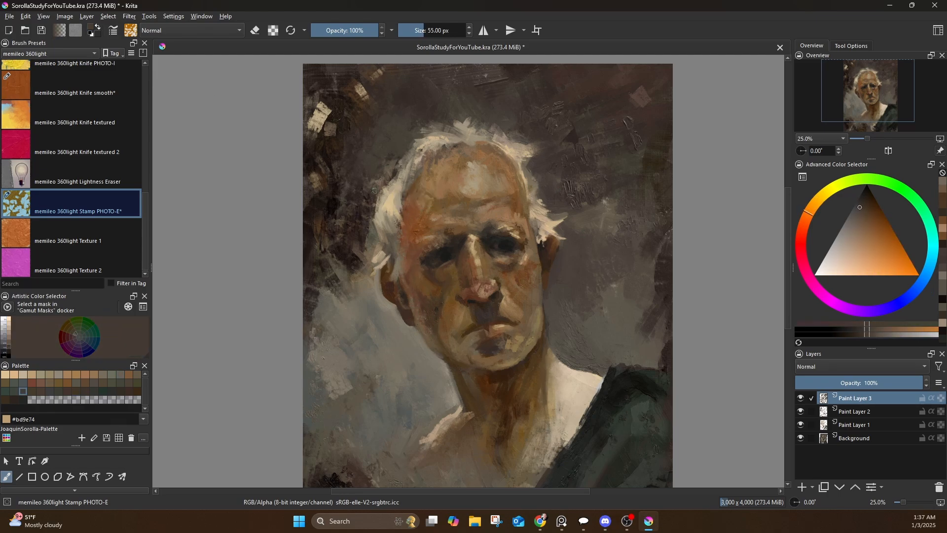
{"action": "left_click", "coordinate": [392, 187], "text": "ctrl"}
{"action": "left_click", "coordinate": [394, 172], "text": "ctrl"}
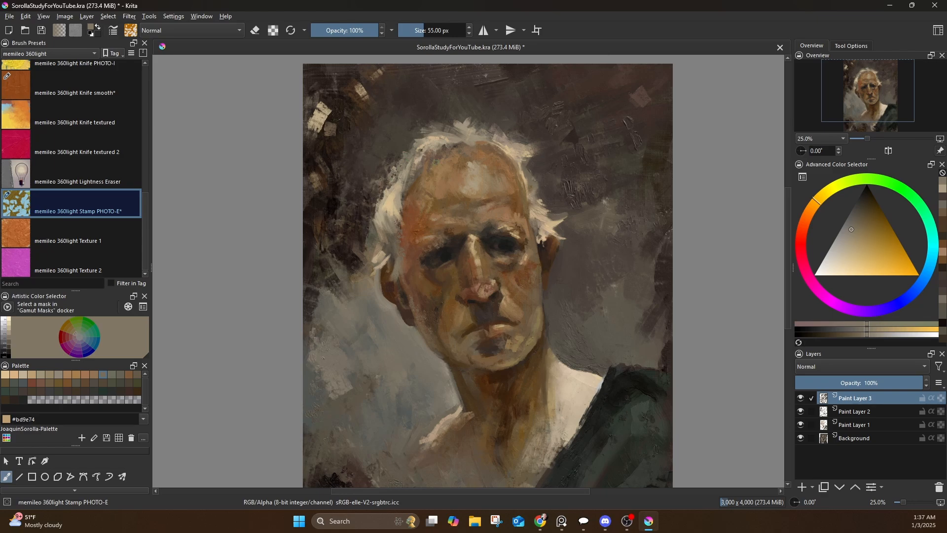
{"action": "left_click", "coordinate": [553, 134], "text": "ctrl"}
{"action": "left_click", "coordinate": [541, 199], "text": "ctrl"}
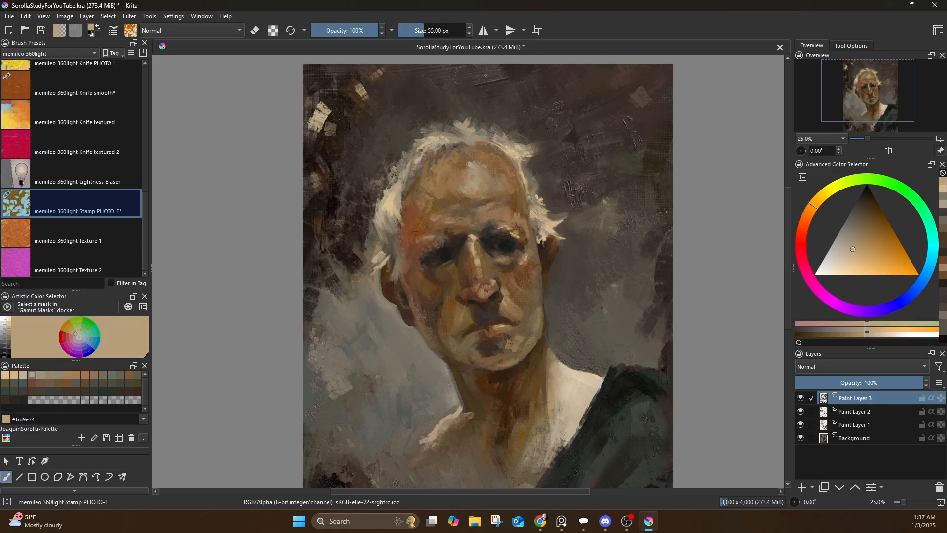
Stamp sampled brown and reddish tones onto the chin, mouth area and cheeks
{"action": "left_click", "coordinate": [509, 294], "text": "ctrl"}
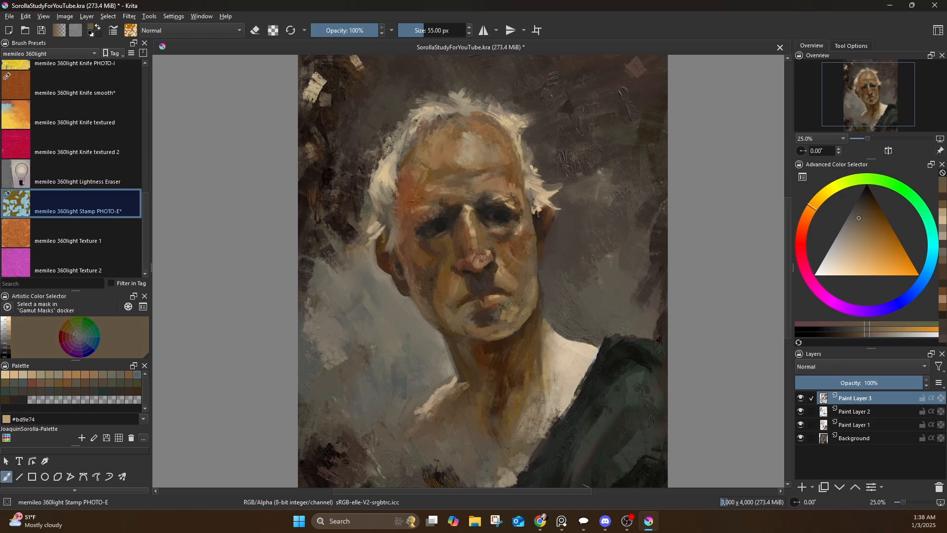
{"action": "left_click", "coordinate": [496, 305], "text": "ctrl"}
{"action": "left_click", "coordinate": [526, 250], "text": "ctrl"}
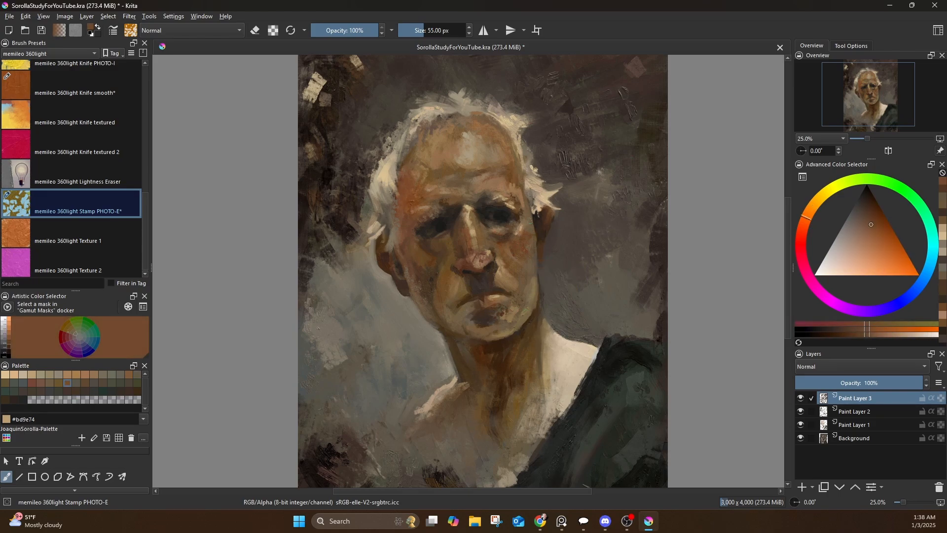
{"action": "left_click", "coordinate": [521, 233], "text": "ctrl"}
{"action": "left_click", "coordinate": [420, 256], "text": "ctrl"}
Try the memileo 360light Texture 2 brush, switch to Texture 1 and paint sampled greys into the background above the right shoulder
{"action": "left_click", "coordinate": [74, 262]}
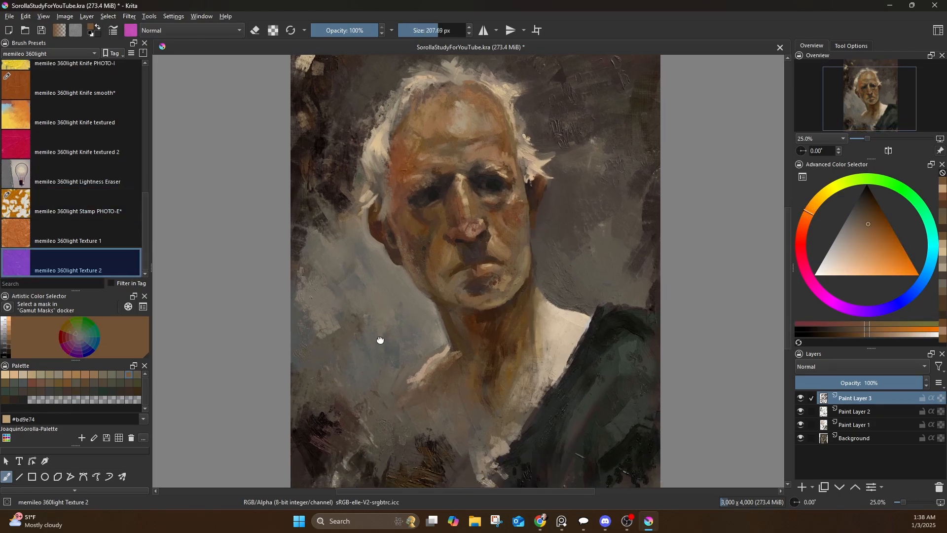
{"action": "scroll", "coordinate": [340, 315], "scroll_direction": "down", "scroll_amount": 1}
{"action": "left_click", "coordinate": [341, 314], "text": "ctrl"}
{"action": "left_click", "coordinate": [119, 243]}
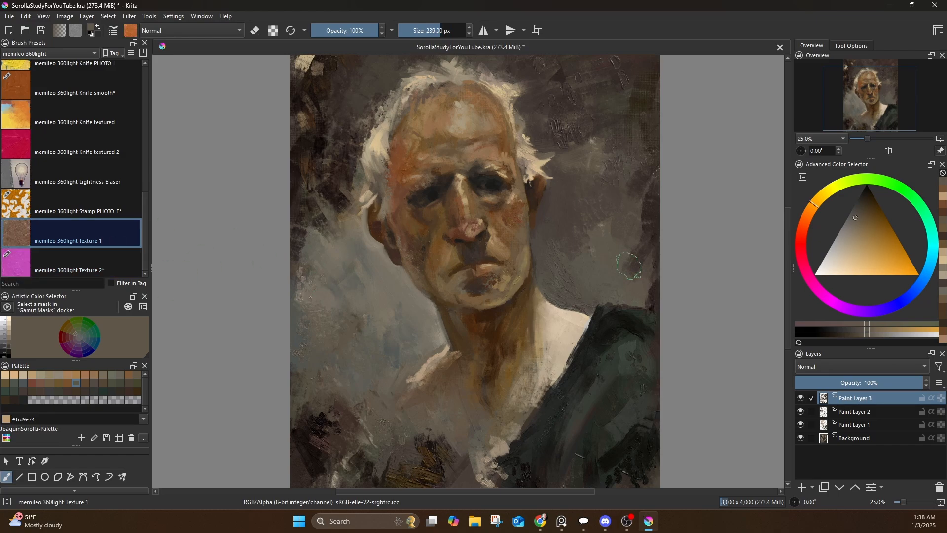
{"action": "left_click", "coordinate": [648, 310], "text": "ctrl"}
{"action": "left_click", "coordinate": [637, 281], "text": "ctrl"}
{"action": "left_click_drag", "start_coordinate": [615, 296], "coordinate": [586, 237]}
Paint sampled tones along the edge between the white collar and the dark garment
{"action": "left_click", "coordinate": [519, 320], "text": "ctrl"}
{"action": "mouse_move", "coordinate": [516, 341]}
{"action": "left_mouse_down"}
{"action": "mouse_move", "coordinate": [496, 383]}
{"action": "mouse_move", "coordinate": [499, 359]}
{"action": "mouse_move", "coordinate": [491, 368]}
{"action": "left_mouse_up"}
{"action": "left_click", "coordinate": [496, 371], "text": "ctrl"}
{"action": "left_click", "coordinate": [515, 359], "text": "ctrl"}
Switch to the memileo 360light Brush flat 6 preset and reshape the garment's right shoulder edge with sampled dark green and background grey
{"action": "scroll", "coordinate": [74, 173], "scroll_direction": "up", "scroll_amount": 5}
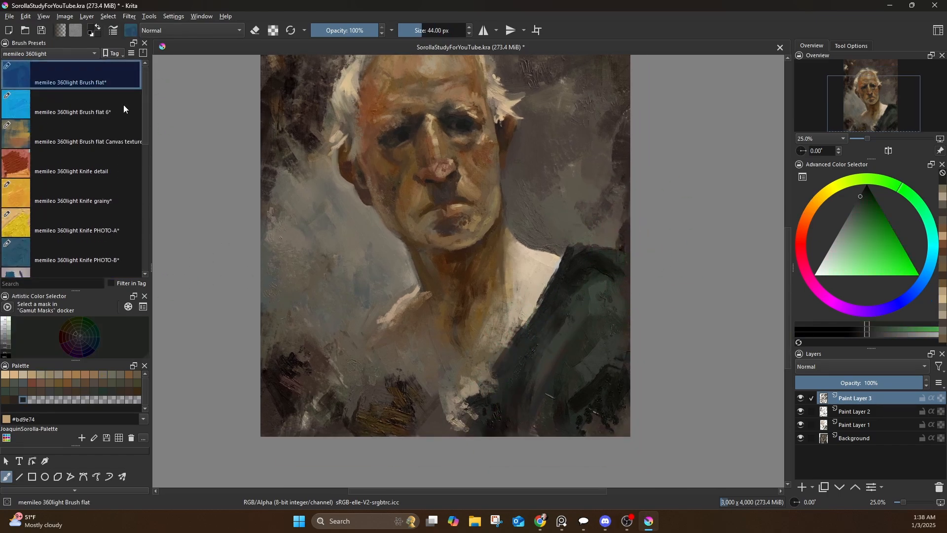
{"action": "left_click", "coordinate": [74, 104]}
{"action": "left_click", "coordinate": [527, 249], "text": "ctrl"}
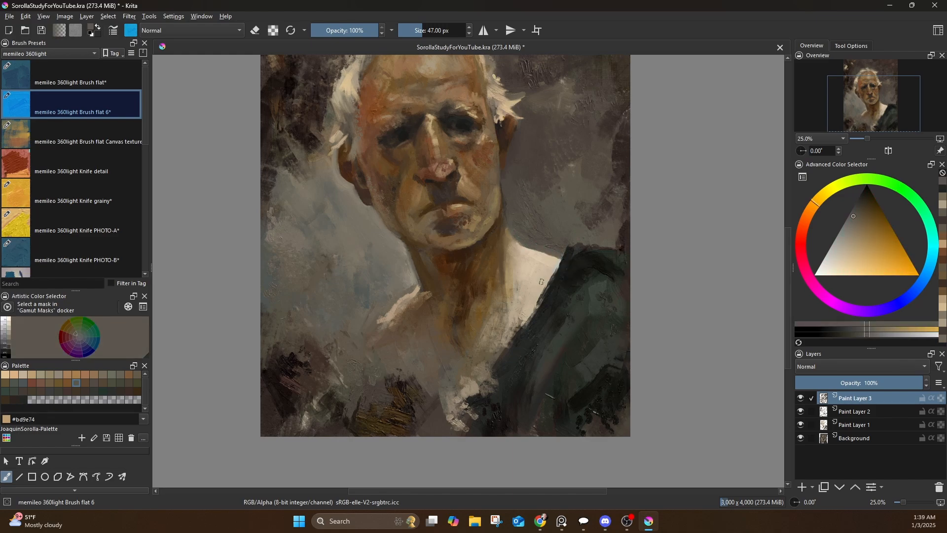
{"action": "left_click", "coordinate": [556, 274], "text": "ctrl"}
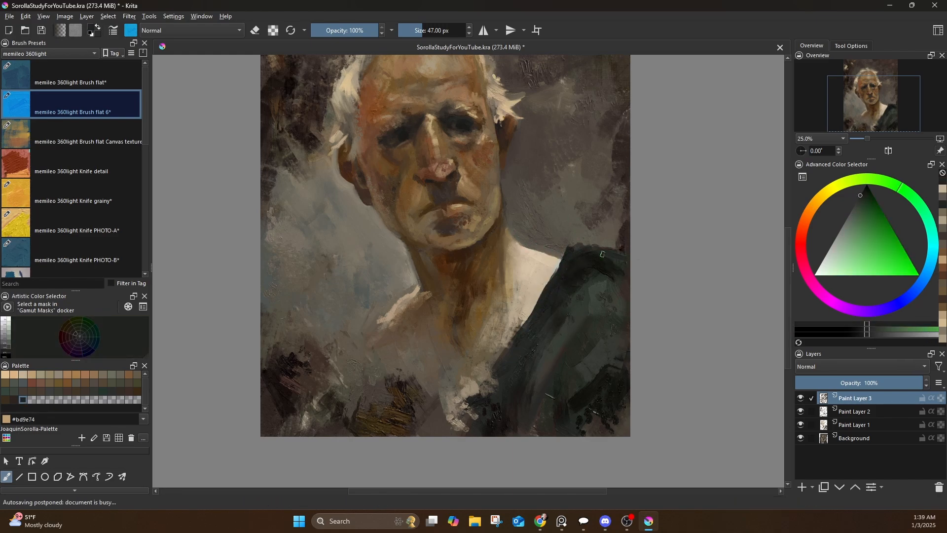
{"action": "left_click", "coordinate": [575, 245], "text": "ctrl"}
{"action": "mouse_move", "coordinate": [619, 233]}
{"action": "left_mouse_down"}
{"action": "mouse_move", "coordinate": [624, 225]}
{"action": "mouse_move", "coordinate": [627, 249]}
{"action": "mouse_move", "coordinate": [581, 243]}
{"action": "left_mouse_up"}
{"action": "left_click", "coordinate": [619, 239], "text": "ctrl"}
{"action": "left_click", "coordinate": [617, 252], "text": "ctrl"}
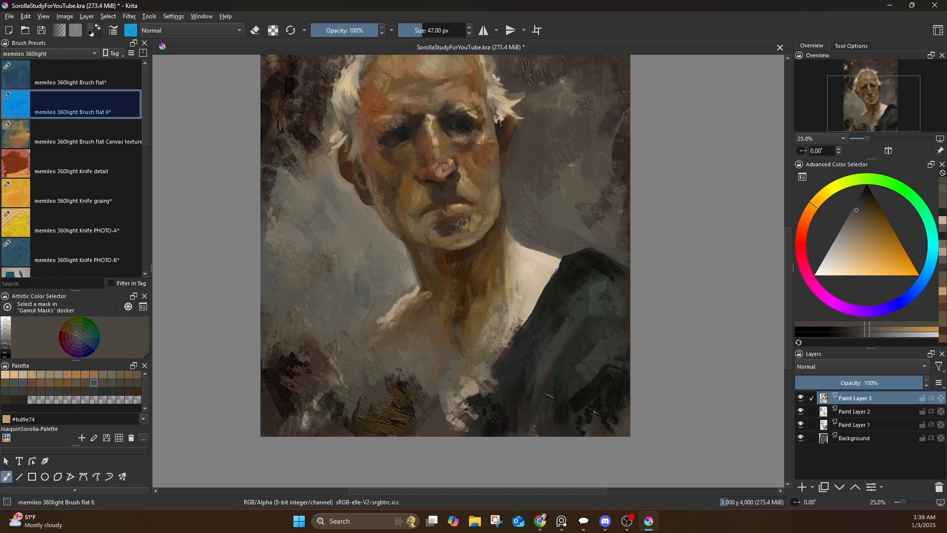
Soften the lower end of the white collar with sampled greyish browns at 47 px
{"action": "left_click", "coordinate": [492, 373], "text": "ctrl"}
{"action": "left_click", "coordinate": [482, 357], "text": "ctrl"}
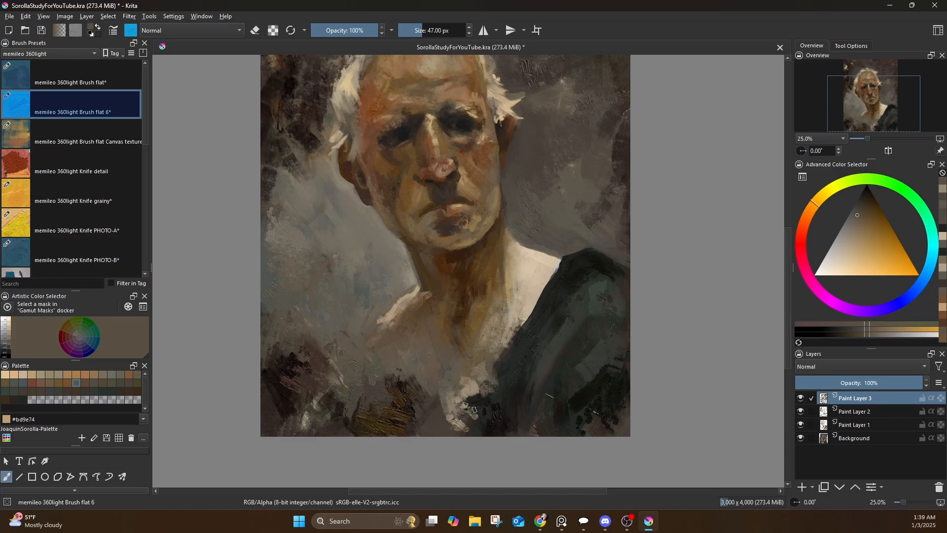
{"action": "left_click_drag", "start_coordinate": [472, 394], "coordinate": [468, 379]}
{"action": "left_click", "coordinate": [477, 401], "text": "ctrl"}
{"action": "left_click_drag", "start_coordinate": [462, 419], "coordinate": [459, 428]}
{"action": "left_click", "coordinate": [505, 379], "text": "ctrl"}
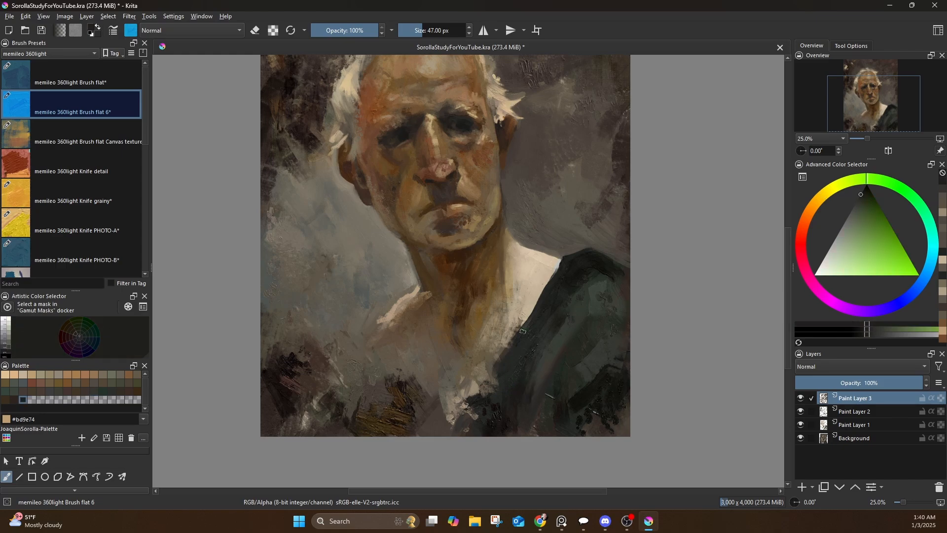
Define the garment's edge against the collar and paint sampled dark greens across its upper folds
{"action": "left_click", "coordinate": [518, 345], "text": "ctrl"}
{"action": "left_click_drag", "start_coordinate": [518, 340], "coordinate": [521, 336]}
{"action": "left_click", "coordinate": [524, 335], "text": "ctrl"}
{"action": "left_click_drag", "start_coordinate": [523, 328], "coordinate": [521, 332]}
{"action": "left_click", "coordinate": [568, 291], "text": "ctrl"}
{"action": "mouse_move", "coordinate": [572, 279]}
{"action": "left_mouse_down"}
{"action": "mouse_move", "coordinate": [542, 309]}
{"action": "mouse_move", "coordinate": [577, 277]}
{"action": "mouse_move", "coordinate": [613, 278]}
{"action": "left_mouse_up"}
{"action": "left_click", "coordinate": [591, 371], "text": "ctrl"}
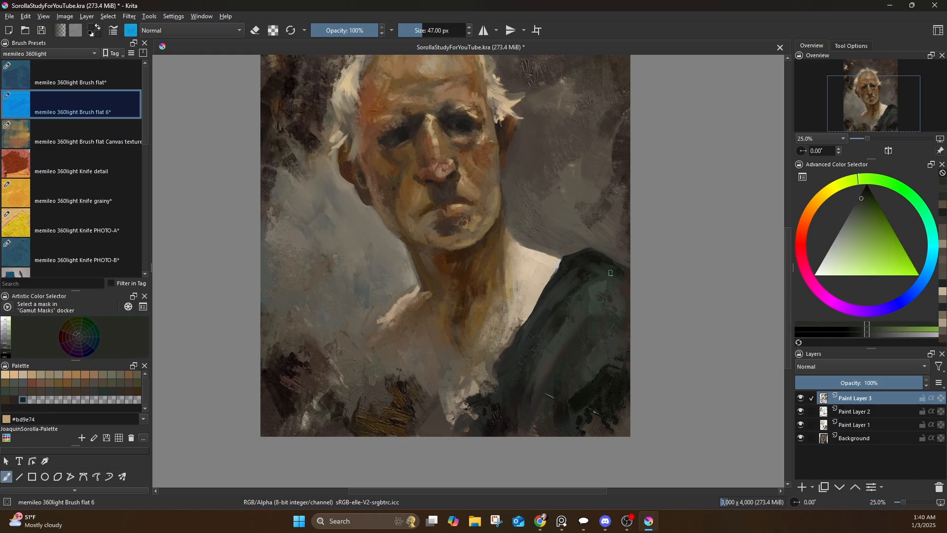
Enlarge the flat brush to 78 px and block broader strokes into the garment, chest and left shoulder
{"action": "key", "text": "bracketright"}
{"action": "key", "text": "bracketright"}
{"action": "key", "text": "bracketright"}
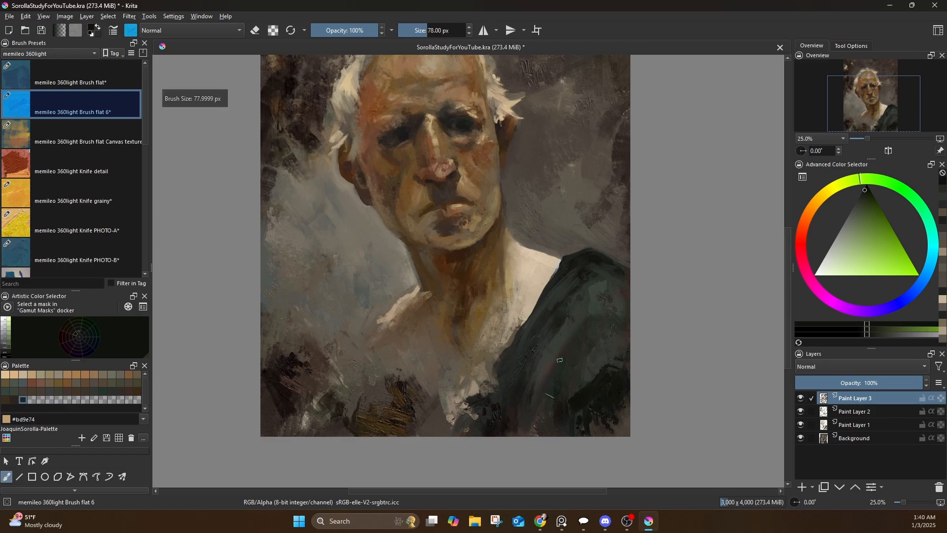
{"action": "left_click", "coordinate": [450, 334], "text": "ctrl"}
{"action": "left_click", "coordinate": [390, 328], "text": "ctrl"}
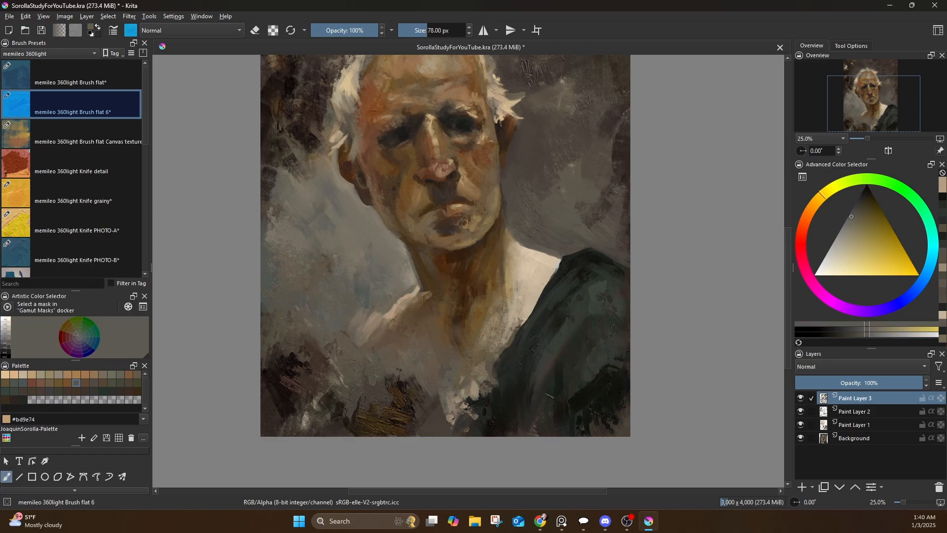
Rework the junction of the left shoulder and neck with sampled skin tones
{"action": "left_click", "coordinate": [437, 307], "text": "ctrl"}
{"action": "left_click", "coordinate": [430, 296], "text": "ctrl"}
{"action": "mouse_move", "coordinate": [425, 283]}
{"action": "left_mouse_down"}
{"action": "mouse_move", "coordinate": [439, 306]}
{"action": "mouse_move", "coordinate": [420, 279]}
{"action": "mouse_move", "coordinate": [386, 331]}
{"action": "mouse_move", "coordinate": [404, 299]}
{"action": "left_mouse_up"}
{"action": "left_click", "coordinate": [434, 299], "text": "ctrl"}
{"action": "left_click", "coordinate": [408, 299], "text": "ctrl"}
{"action": "left_click", "coordinate": [403, 298], "text": "ctrl"}
Reduce the flat brush to 32 px and refine the left shoulder's contour beside the neck with sampled beige tones
{"action": "key", "text": "bracketleft"}
{"action": "key", "text": "bracketleft"}
{"action": "key", "text": "bracketleft"}
{"action": "key", "text": "bracketleft"}
{"action": "key", "text": "bracketleft"}
{"action": "key", "text": "bracketleft"}
{"action": "key", "text": "bracketleft"}
{"action": "key", "text": "bracketleft"}
{"action": "key", "text": "bracketleft"}
{"action": "key", "text": "bracketleft"}
{"action": "key", "text": "bracketleft"}
{"action": "key", "text": "bracketleft"}
{"action": "left_click", "coordinate": [413, 289], "text": "ctrl"}
{"action": "left_click", "coordinate": [411, 299], "text": "ctrl"}
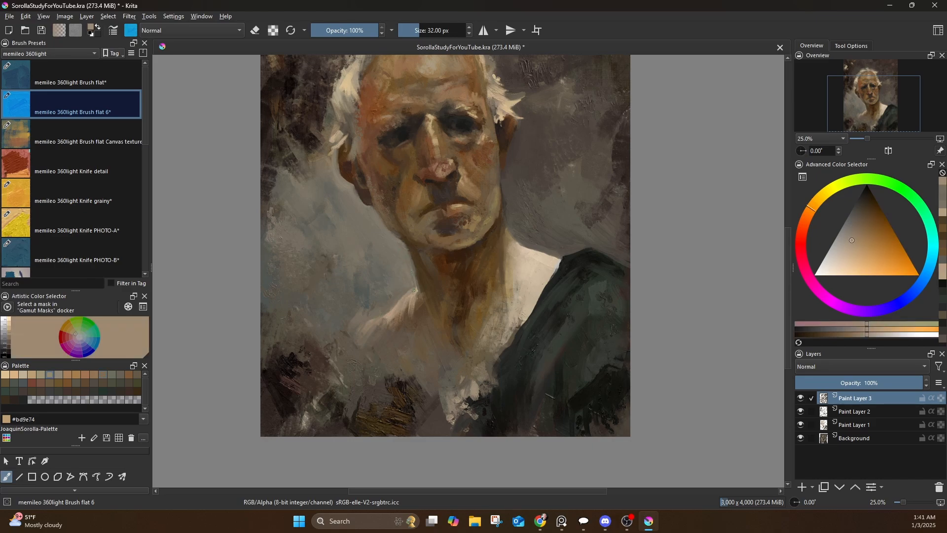
Refine the right edge of the face and the left jaw below the ear with sampled browns
{"action": "left_click_drag", "start_coordinate": [571, 283], "coordinate": [543, 359]}
{"action": "left_click", "coordinate": [456, 313], "text": "ctrl"}
{"action": "left_click", "coordinate": [476, 277], "text": "ctrl"}
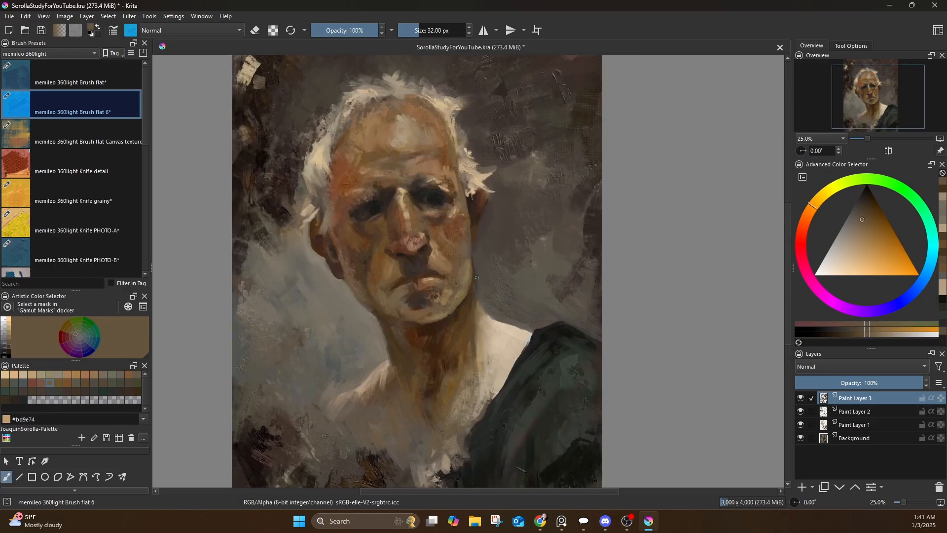
{"action": "left_click_drag", "start_coordinate": [471, 259], "coordinate": [469, 221]}
{"action": "left_click", "coordinate": [332, 239], "text": "ctrl"}
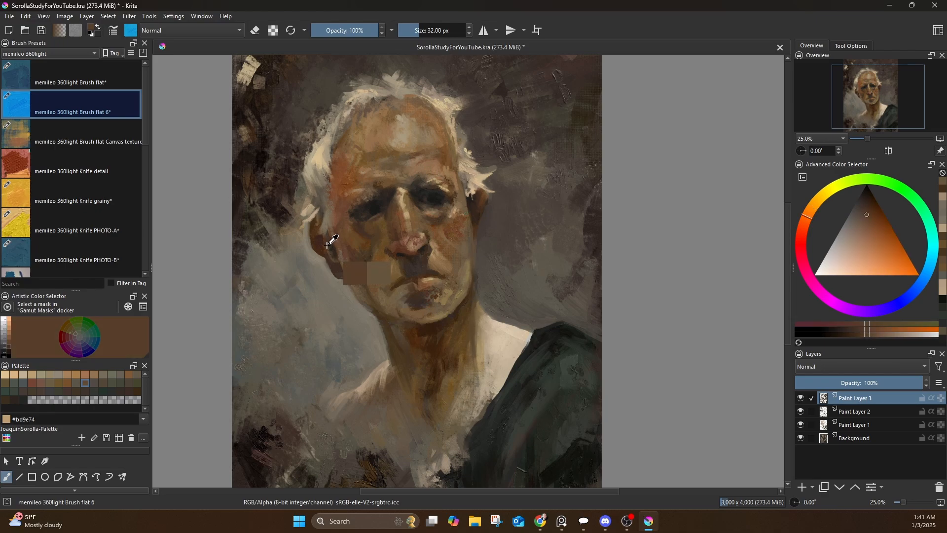
{"action": "left_click_drag", "start_coordinate": [348, 266], "coordinate": [356, 282]}
Model the forehead and brow with sampled warm brown and tan strokes at 32 px
{"action": "left_click", "coordinate": [450, 166], "text": "ctrl"}
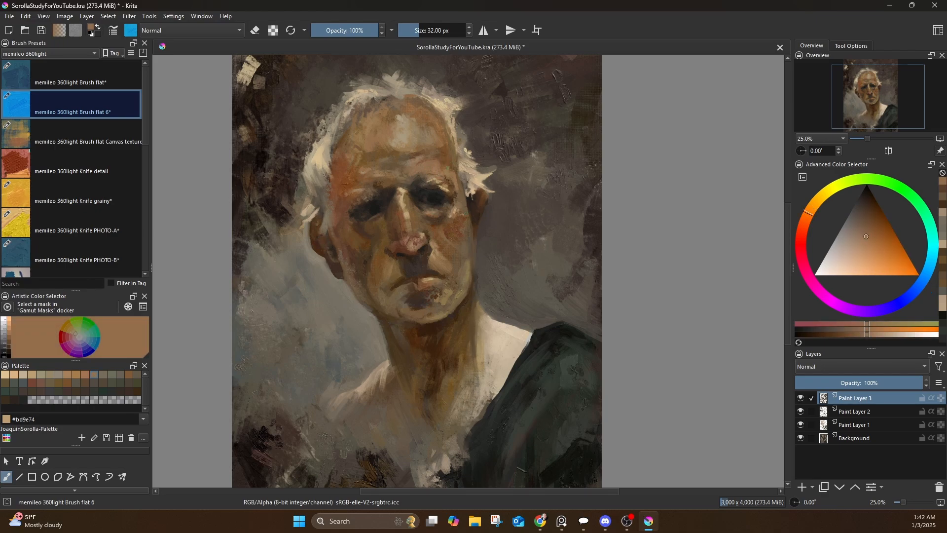
{"action": "left_click", "coordinate": [429, 158], "text": "ctrl"}
{"action": "left_click_drag", "start_coordinate": [431, 146], "coordinate": [376, 171]}
{"action": "left_click", "coordinate": [480, 206], "text": "ctrl"}
{"action": "left_click", "coordinate": [442, 110], "text": "ctrl"}
{"action": "left_click", "coordinate": [379, 165], "text": "ctrl"}
{"action": "left_click", "coordinate": [377, 172], "text": "ctrl"}
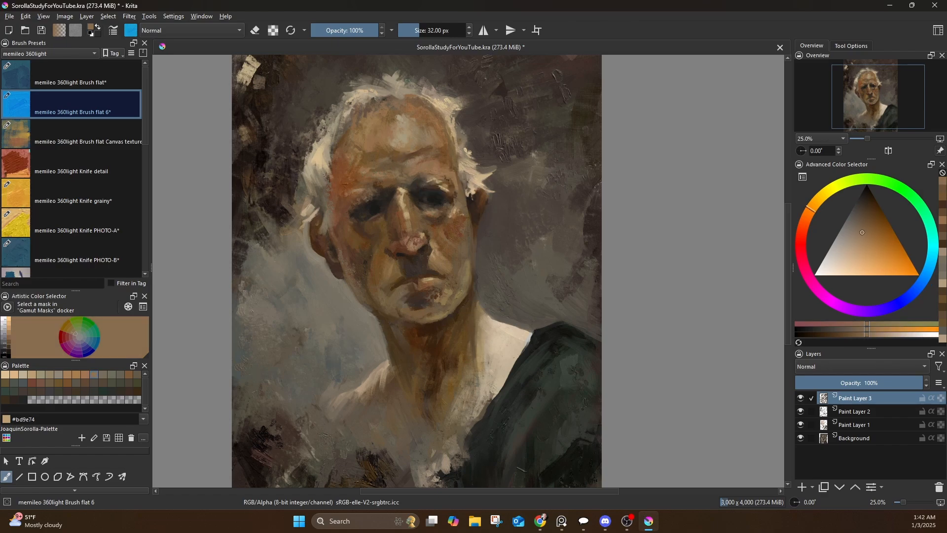
{"action": "left_click", "coordinate": [412, 131], "text": "ctrl"}
{"action": "mouse_move", "coordinate": [410, 130]}
{"action": "left_mouse_down"}
{"action": "mouse_move", "coordinate": [400, 120]}
{"action": "mouse_move", "coordinate": [398, 134]}
{"action": "mouse_move", "coordinate": [440, 148]}
{"action": "mouse_move", "coordinate": [416, 177]}
{"action": "mouse_move", "coordinate": [389, 168]}
{"action": "left_mouse_up"}
Set the flat brush to 78 px and paint peach and warm brown strokes along the forehead creases
{"action": "key", "text": "bracketright"}
{"action": "key", "text": "bracketright"}
{"action": "key", "text": "bracketright"}
{"action": "key", "text": "bracketright"}
{"action": "key", "text": "bracketright"}
{"action": "key", "text": "bracketright"}
{"action": "key", "text": "bracketright"}
{"action": "key", "text": "bracketright"}
{"action": "key", "text": "bracketright"}
{"action": "key", "text": "bracketright"}
{"action": "key", "text": "bracketright"}
{"action": "key", "text": "bracketright"}
{"action": "key", "text": "bracketright"}
{"action": "key", "text": "bracketright"}
{"action": "key", "text": "bracketright"}
{"action": "key", "text": "bracketright"}
{"action": "key", "text": "bracketright"}
{"action": "key", "text": "bracketright"}
{"action": "left_click", "coordinate": [404, 126], "text": "ctrl"}
{"action": "key", "text": "bracketleft"}
{"action": "key", "text": "bracketleft"}
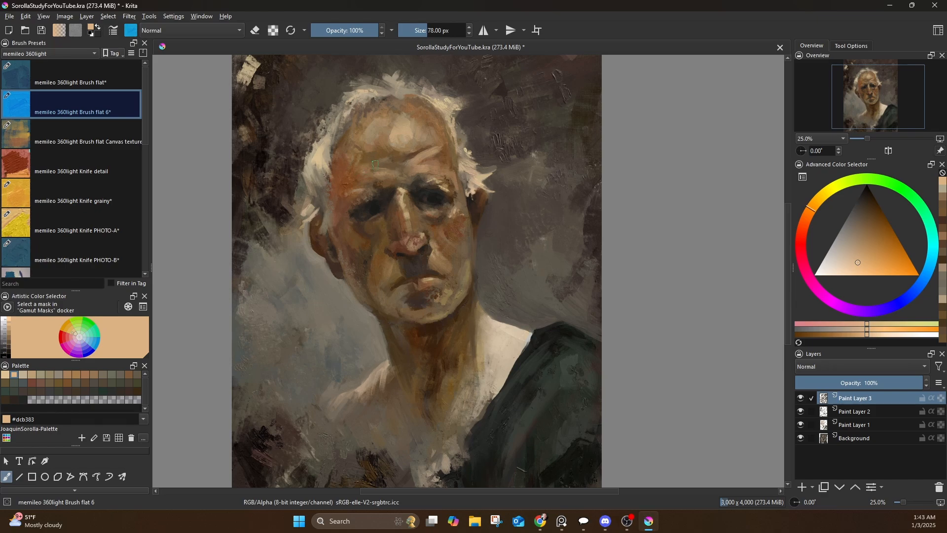
{"action": "left_click", "coordinate": [374, 164], "text": "ctrl"}
{"action": "left_click", "coordinate": [404, 157], "text": "ctrl"}
{"action": "left_click", "coordinate": [396, 146], "text": "ctrl"}
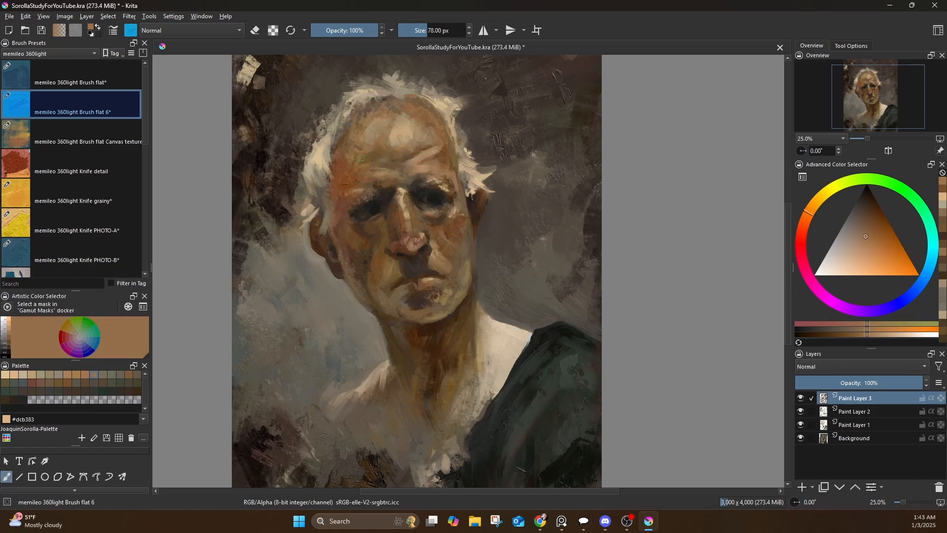
Soften the forehead and left temple with sampled tan and warm brown strokes from the 78 px flat brush
{"action": "left_click", "coordinate": [385, 125], "text": "ctrl"}
{"action": "left_click", "coordinate": [393, 129], "text": "ctrl"}
{"action": "left_click_drag", "start_coordinate": [402, 157], "coordinate": [378, 144]}
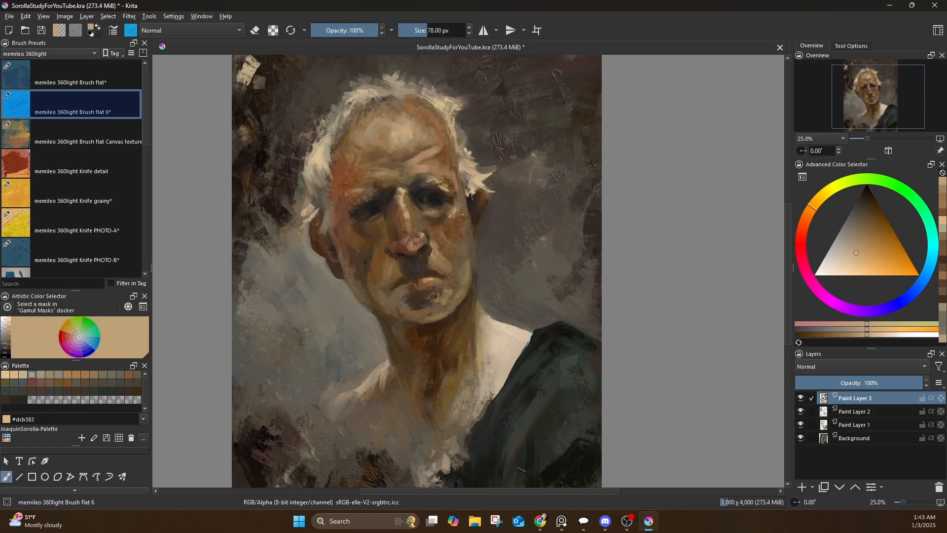
{"action": "left_click", "coordinate": [439, 152], "text": "ctrl"}
{"action": "left_click_drag", "start_coordinate": [438, 155], "coordinate": [420, 158]}
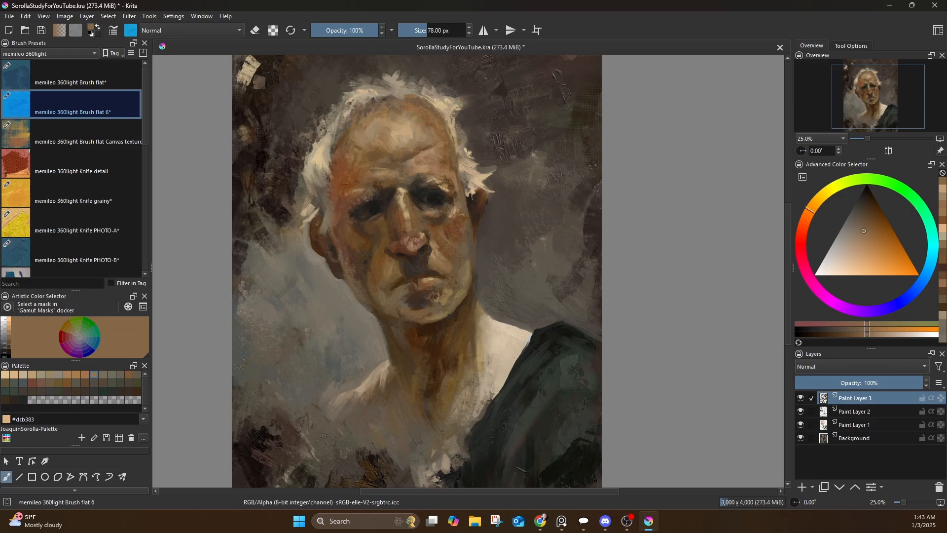
{"action": "left_click", "coordinate": [424, 119], "text": "ctrl"}
{"action": "left_click", "coordinate": [387, 105], "text": "ctrl"}
{"action": "left_click_drag", "start_coordinate": [371, 106], "coordinate": [383, 103]}
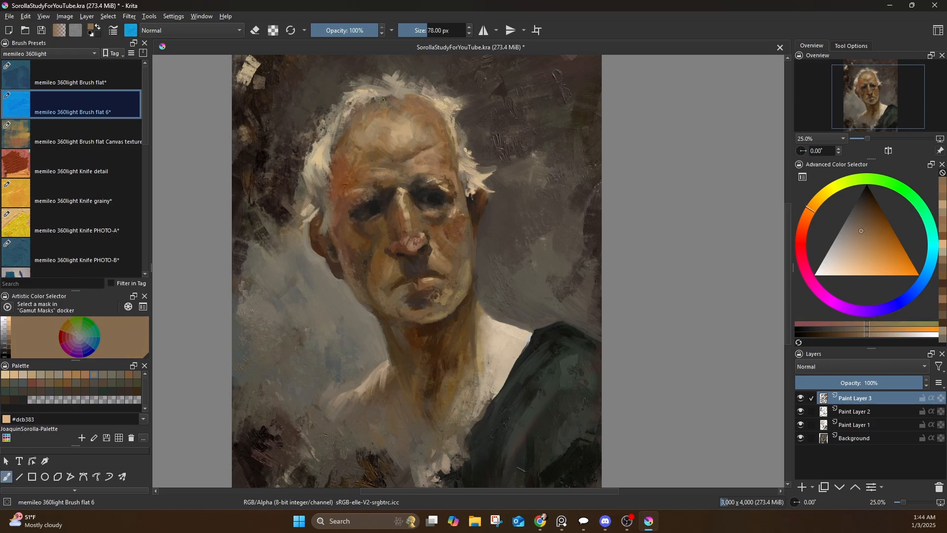
{"action": "left_click", "coordinate": [337, 156], "text": "ctrl"}
{"action": "left_click_drag", "start_coordinate": [334, 167], "coordinate": [339, 171]}
Refine the right edge of the face beside the background with sampled brown and grey-brown strokes
{"action": "left_click", "coordinate": [418, 321], "text": "ctrl"}
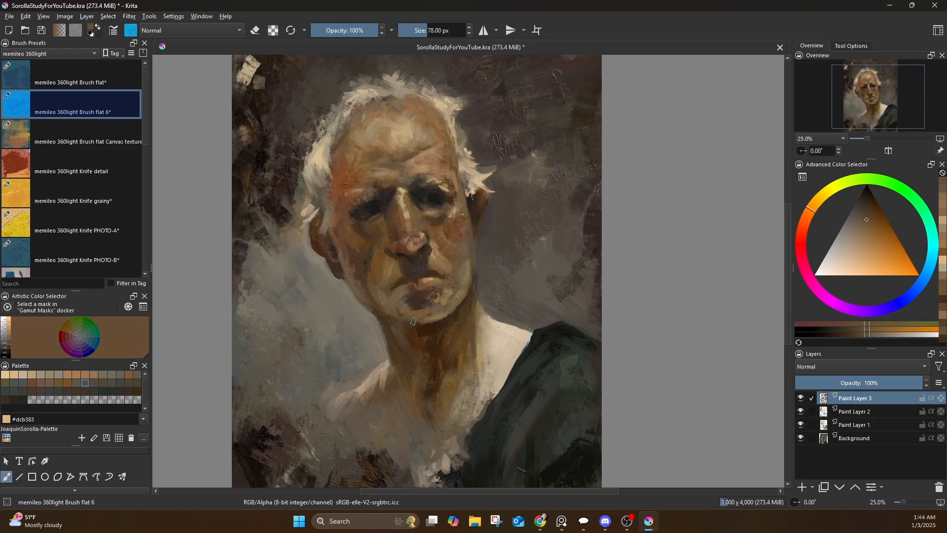
{"action": "left_click", "coordinate": [430, 334], "text": "ctrl"}
{"action": "left_click", "coordinate": [467, 266], "text": "ctrl"}
{"action": "left_click", "coordinate": [462, 267], "text": "ctrl"}
{"action": "mouse_move", "coordinate": [473, 248]}
{"action": "left_mouse_down"}
{"action": "mouse_move", "coordinate": [462, 268]}
{"action": "mouse_move", "coordinate": [477, 272]}
{"action": "mouse_move", "coordinate": [471, 251]}
{"action": "left_mouse_up"}
{"action": "left_click", "coordinate": [484, 251], "text": "ctrl"}
{"action": "left_click_drag", "start_coordinate": [476, 255], "coordinate": [475, 248]}
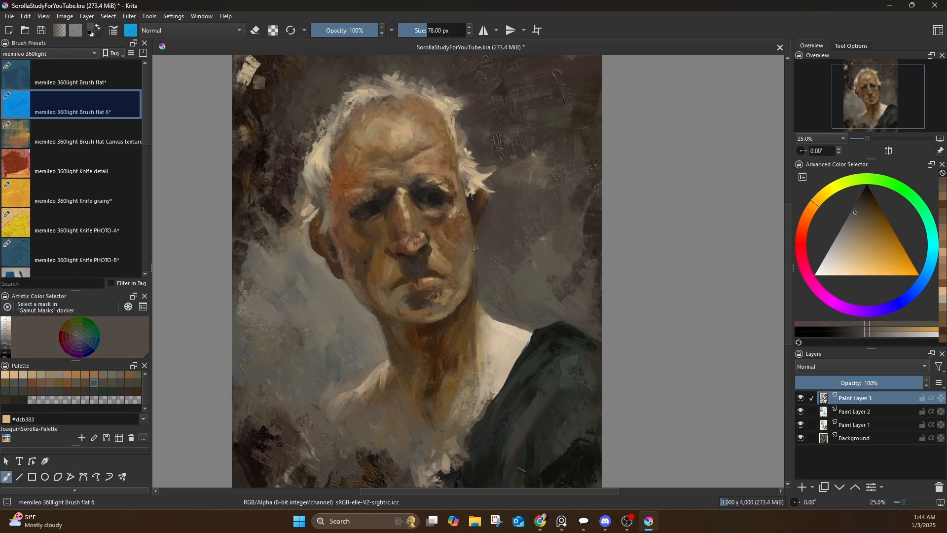
Model the chin and the left side of the face up to the temple with sampled browns
{"action": "left_click", "coordinate": [409, 298], "text": "ctrl"}
{"action": "mouse_move", "coordinate": [410, 296]}
{"action": "left_mouse_down"}
{"action": "mouse_move", "coordinate": [426, 299]}
{"action": "mouse_move", "coordinate": [432, 318]}
{"action": "mouse_move", "coordinate": [392, 311]}
{"action": "left_mouse_up"}
{"action": "left_click", "coordinate": [414, 307], "text": "ctrl"}
{"action": "left_click", "coordinate": [423, 301], "text": "ctrl"}
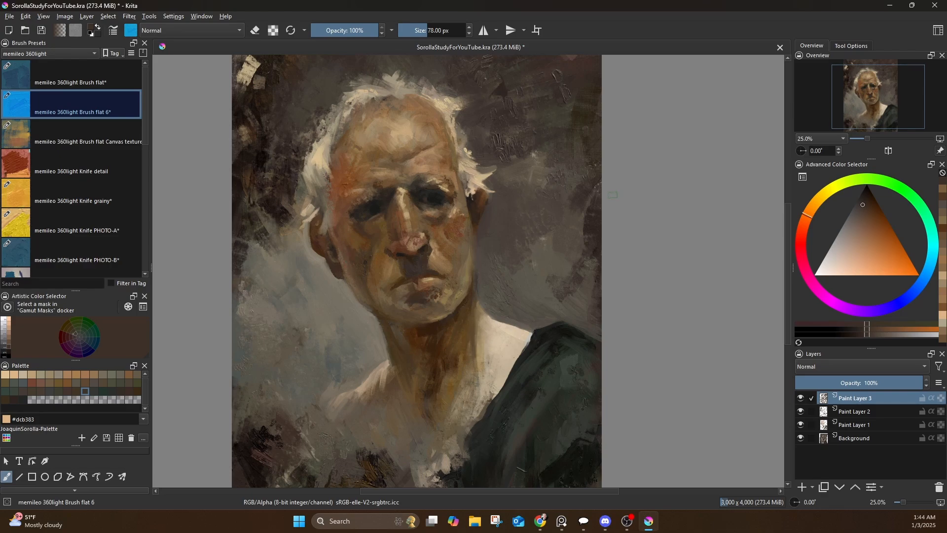
{"action": "left_click", "coordinate": [356, 277], "text": "ctrl"}
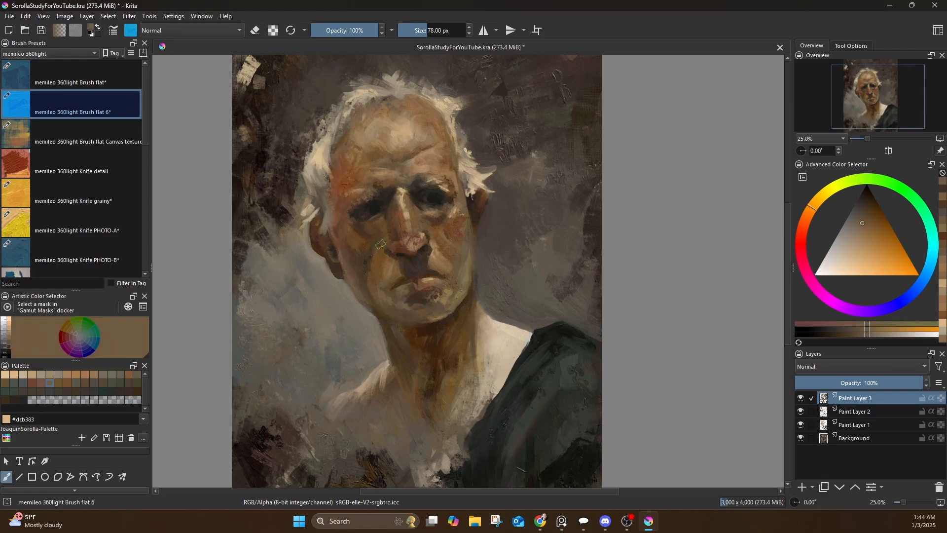
{"action": "left_click", "coordinate": [340, 212], "text": "ctrl"}
{"action": "left_click_drag", "start_coordinate": [339, 206], "coordinate": [336, 213]}
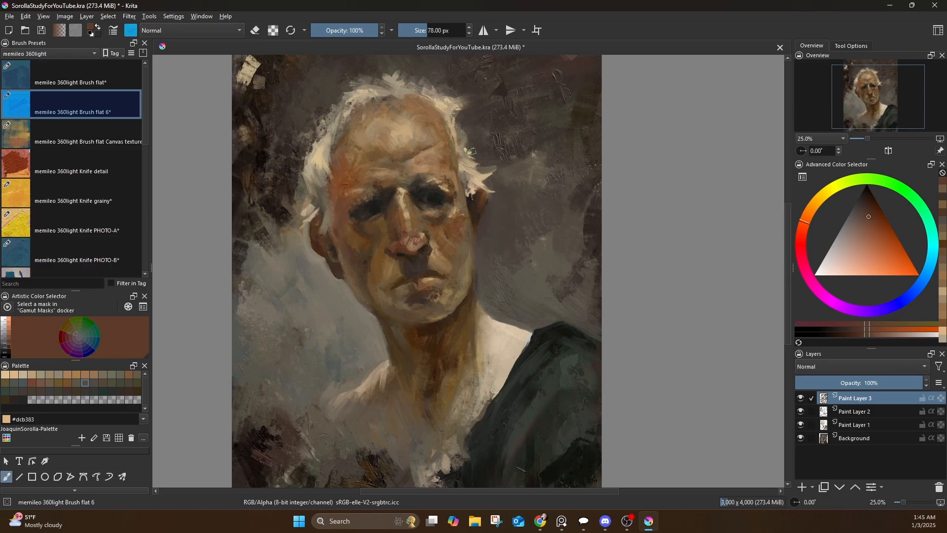
Reduce the flat brush to 55 px and rework the shadow around the left eye with sampled dark brown
{"action": "left_click", "coordinate": [372, 221], "text": "ctrl"}
{"action": "key", "text": "bracketleft"}
{"action": "key", "text": "bracketleft"}
{"action": "key", "text": "bracketleft"}
{"action": "key", "text": "bracketleft"}
{"action": "key", "text": "bracketleft"}
{"action": "key", "text": "bracketleft"}
{"action": "key", "text": "bracketleft"}
{"action": "key", "text": "bracketleft"}
{"action": "key", "text": "bracketleft"}
{"action": "key", "text": "bracketleft"}
{"action": "key", "text": "bracketleft"}
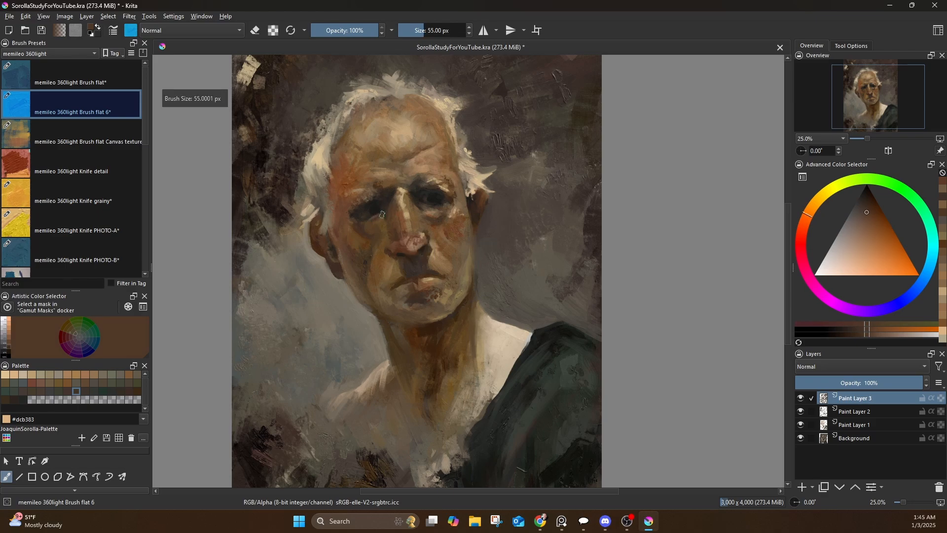
{"action": "left_click_drag", "start_coordinate": [383, 213], "coordinate": [379, 214]}
Refine the eyes and the bridge of the nose at 35 px with sampled dark, pale yellow and brown tones
{"action": "left_click", "coordinate": [381, 215], "text": "ctrl"}
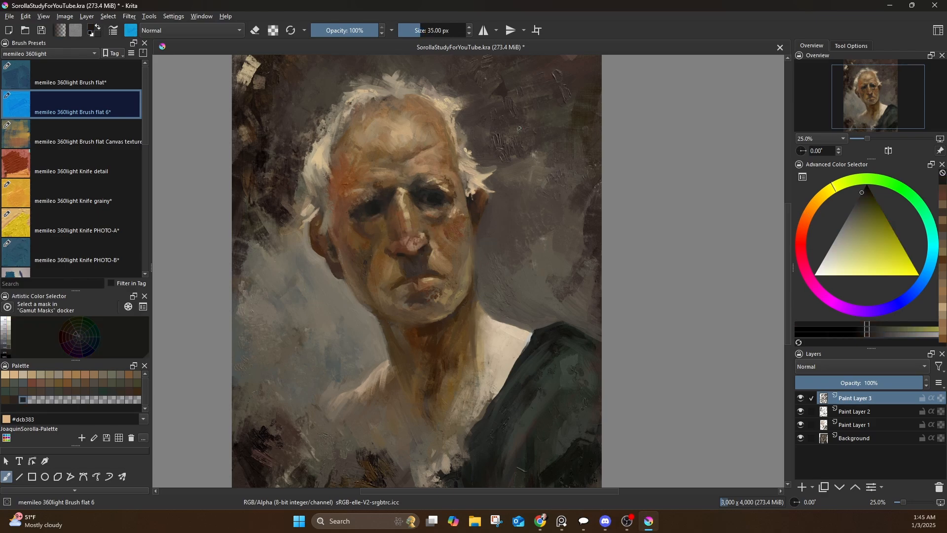
{"action": "left_click", "coordinate": [441, 181], "text": "ctrl"}
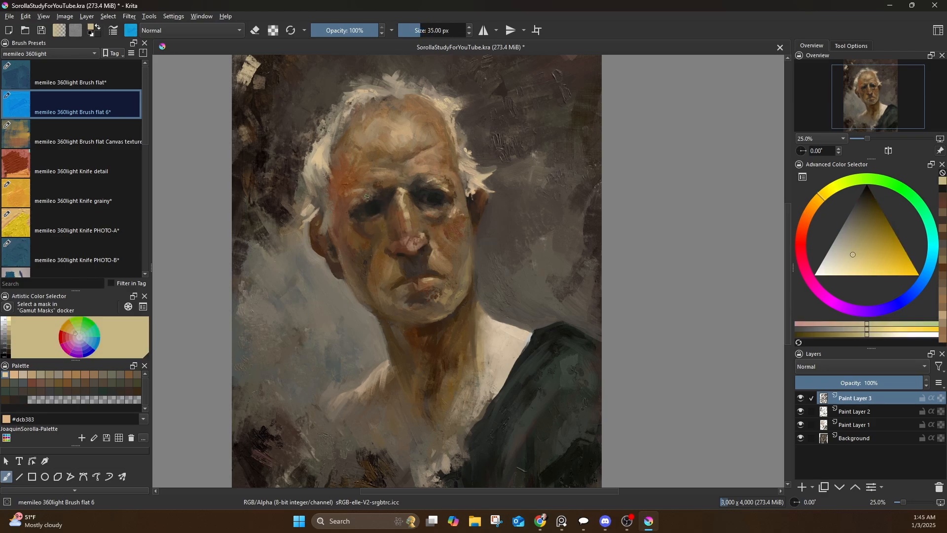
{"action": "left_click", "coordinate": [425, 210], "text": "ctrl"}
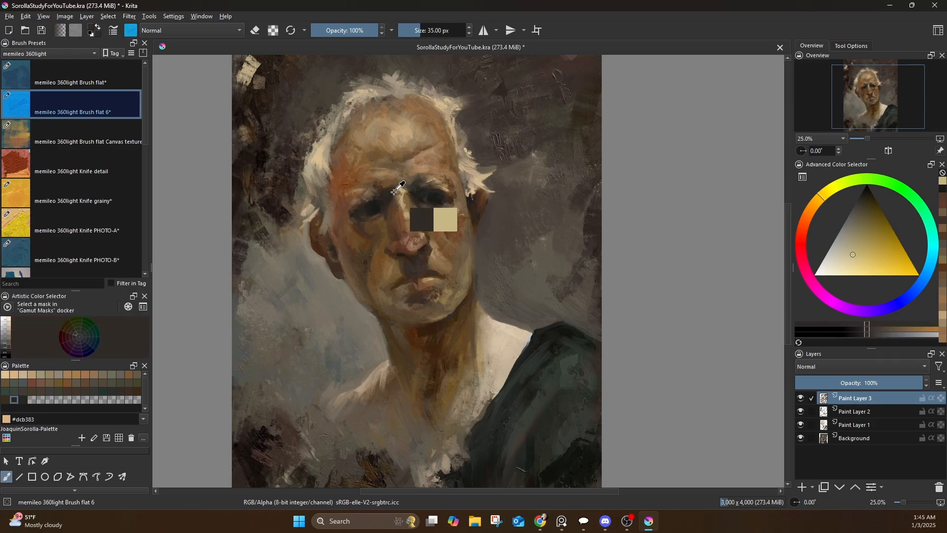
{"action": "left_click", "coordinate": [393, 243], "text": "ctrl"}
{"action": "left_click", "coordinate": [432, 231], "text": "ctrl"}
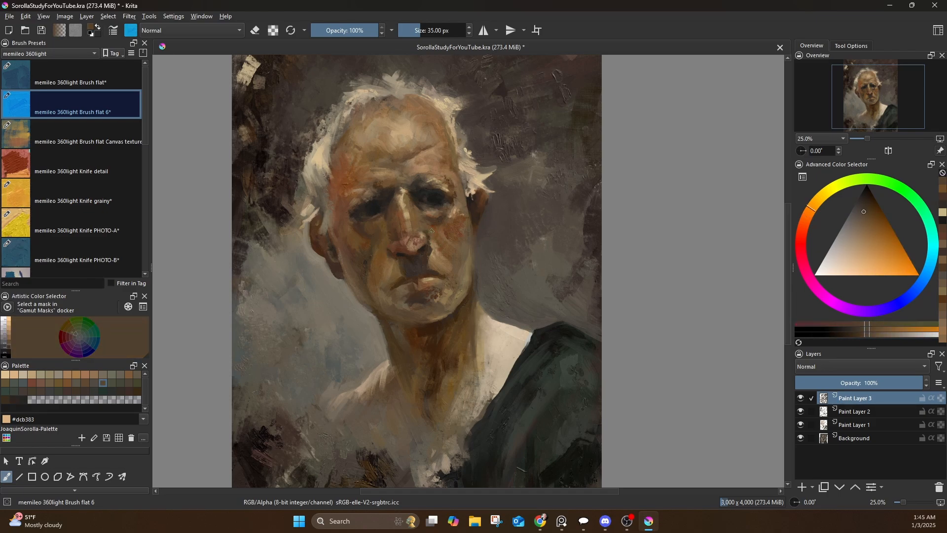
Reduce the flat brush to 22 px and dab a near-white highlight on the tip of the nose
{"action": "left_click", "coordinate": [822, 268]}
{"action": "key", "text": "bracketleft"}
{"action": "key", "text": "bracketleft"}
{"action": "key", "text": "bracketleft"}
{"action": "key", "text": "bracketleft"}
{"action": "key", "text": "bracketleft"}
{"action": "key", "text": "bracketleft"}
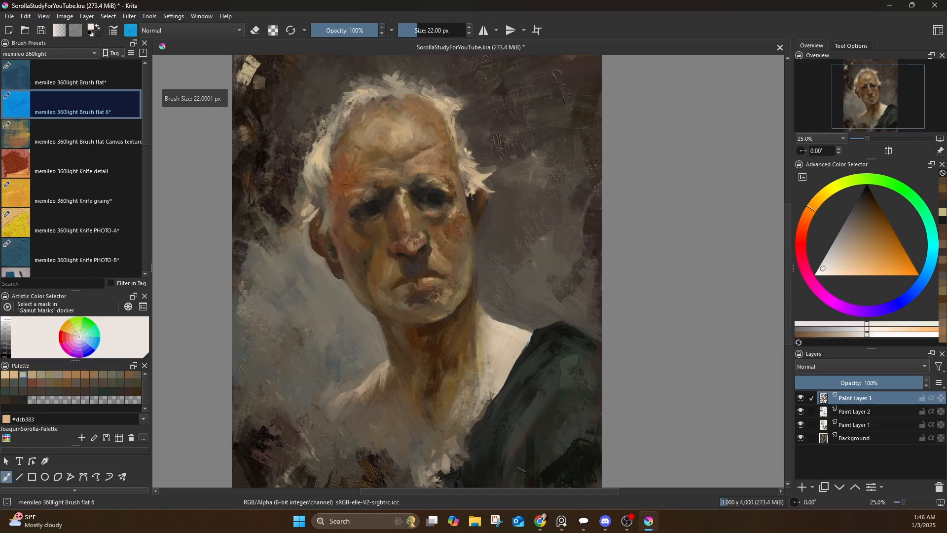
{"action": "left_click", "coordinate": [414, 242]}
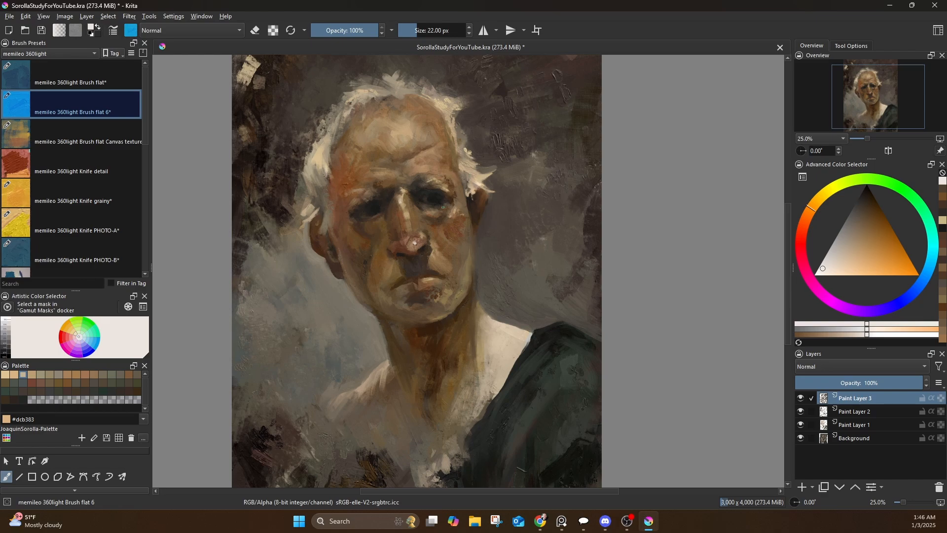
Touch up the lips and the right cheek with sampled light and reddish-brown dabs
{"action": "left_click", "coordinate": [428, 279], "text": "ctrl"}
{"action": "left_click", "coordinate": [427, 279]}
{"action": "left_click", "coordinate": [418, 280], "text": "ctrl"}
{"action": "left_click", "coordinate": [419, 283]}
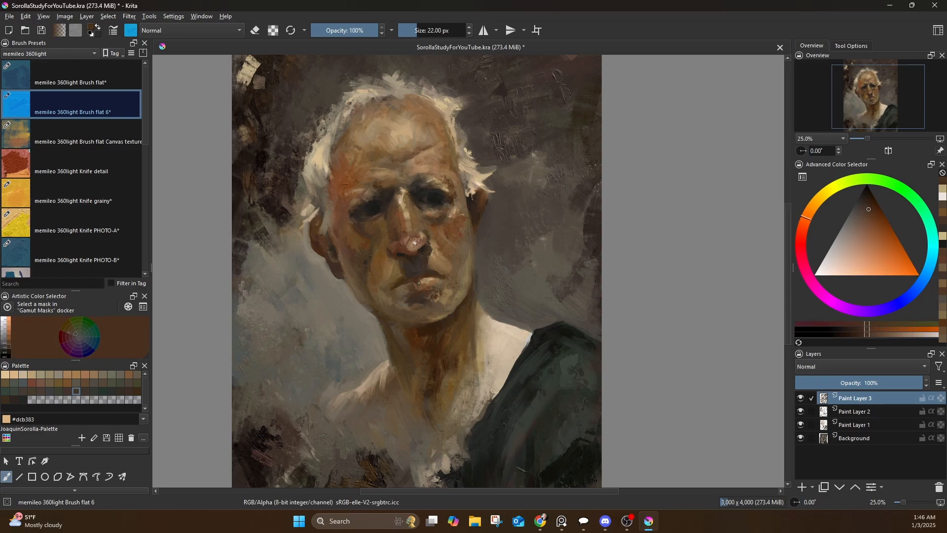
{"action": "left_click", "coordinate": [450, 234]}
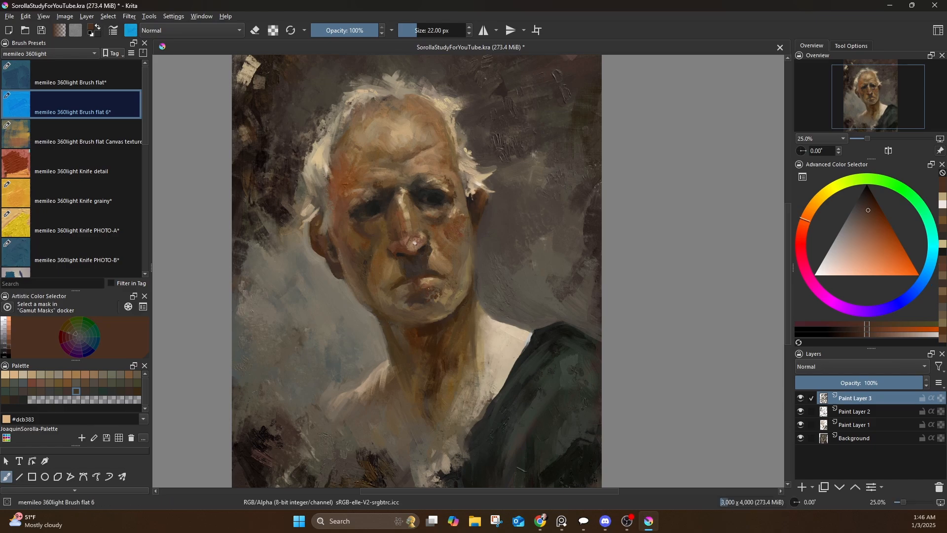
{"action": "left_click", "coordinate": [459, 236], "text": "ctrl"}
{"action": "left_click", "coordinate": [462, 232]}
{"action": "left_click", "coordinate": [417, 283], "text": "ctrl"}
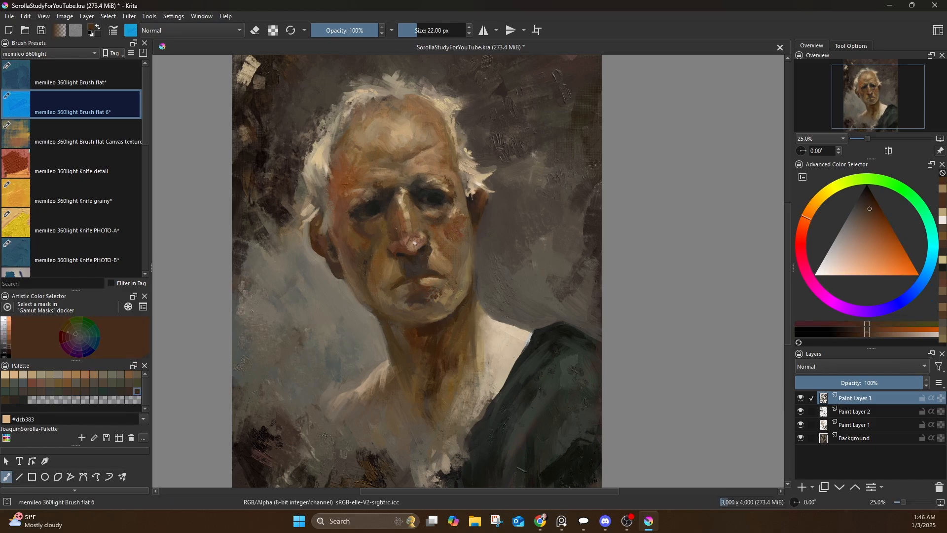
Dab sampled browns along the left side of the nose and the left part of the mouth line
{"action": "left_click", "coordinate": [396, 229], "text": "ctrl"}
{"action": "left_click", "coordinate": [397, 233]}
{"action": "left_click", "coordinate": [394, 279], "text": "ctrl"}
{"action": "left_click", "coordinate": [395, 283]}
{"action": "left_click", "coordinate": [397, 281], "text": "ctrl"}
{"action": "left_click", "coordinate": [398, 284]}
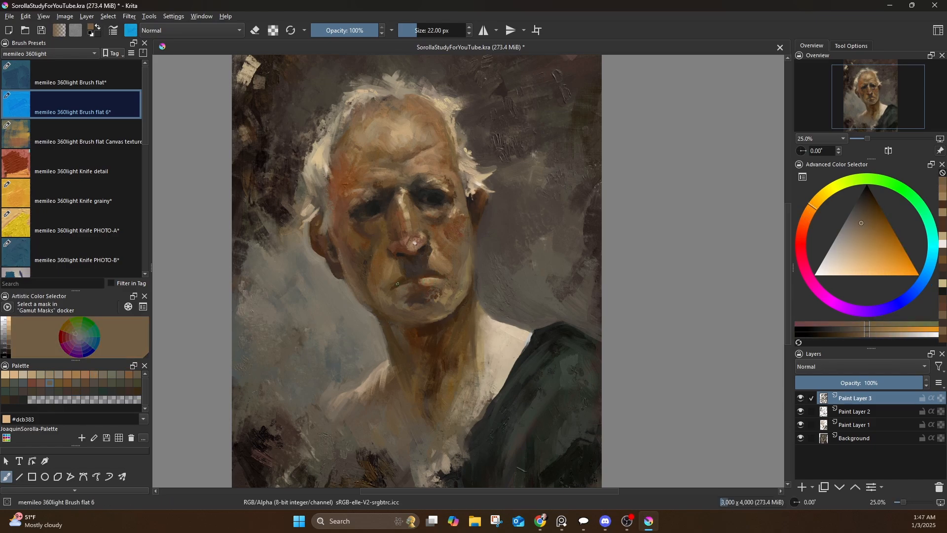
Build up the fold below the left corner of the mouth with small dabs of sampled tan and brown
{"action": "left_click", "coordinate": [390, 288], "text": "ctrl"}
{"action": "left_click", "coordinate": [389, 290]}
{"action": "left_click", "coordinate": [385, 292], "text": "ctrl"}
{"action": "left_click", "coordinate": [386, 291]}
{"action": "left_click", "coordinate": [386, 293], "text": "ctrl"}
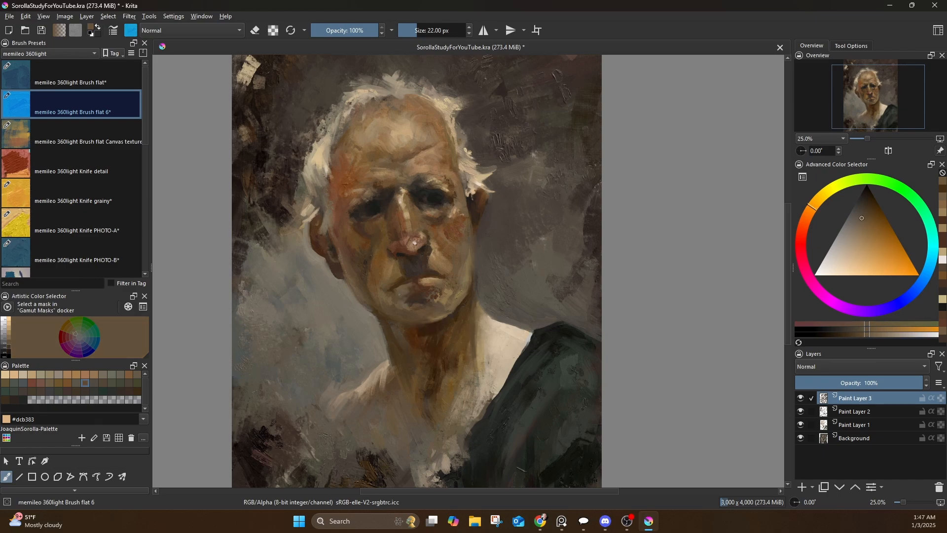
{"action": "left_click", "coordinate": [388, 291]}
{"action": "left_click", "coordinate": [387, 293], "text": "ctrl"}
{"action": "left_click", "coordinate": [389, 292]}
Touch up the right ear and refine the tip and underside of the nose with sampled browns
{"action": "left_click", "coordinate": [477, 211], "text": "ctrl"}
{"action": "left_click", "coordinate": [475, 199]}
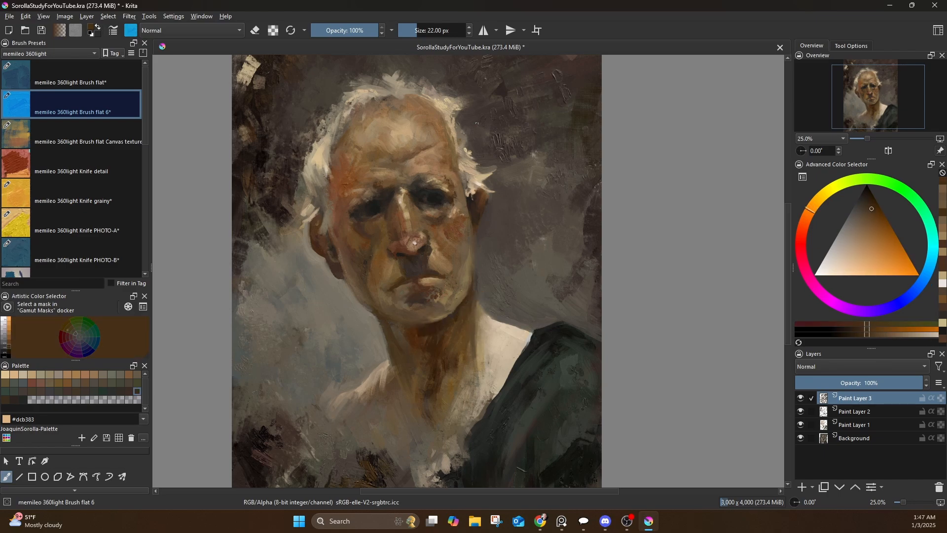
{"action": "left_click", "coordinate": [447, 261], "text": "ctrl"}
{"action": "left_click", "coordinate": [439, 260]}
{"action": "left_click", "coordinate": [428, 256], "text": "ctrl"}
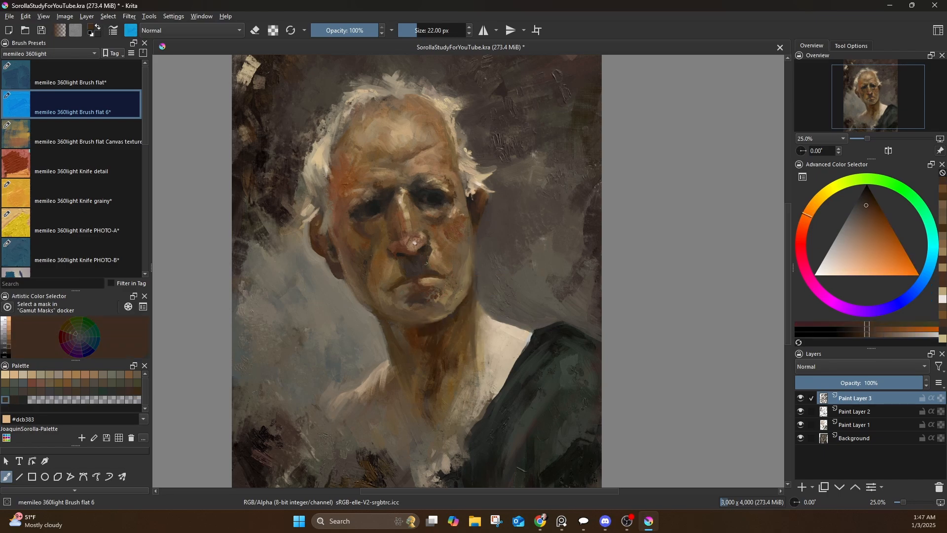
{"action": "left_click", "coordinate": [428, 257]}
{"action": "left_click", "coordinate": [430, 258], "text": "ctrl"}
{"action": "left_click", "coordinate": [428, 257]}
{"action": "left_click", "coordinate": [402, 244], "text": "ctrl"}
{"action": "left_click", "coordinate": [408, 246]}
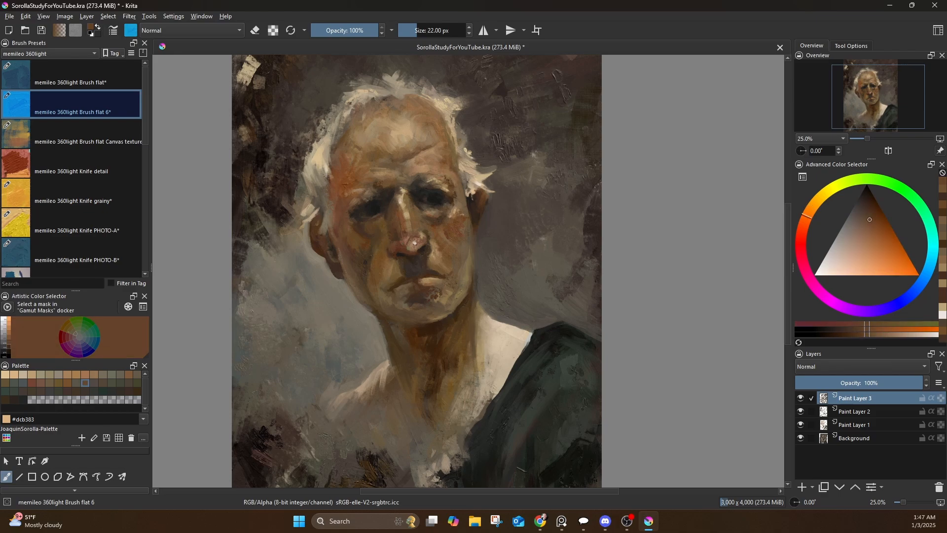
Refine the cheeks, nose tip and right eye with sampled dark and warm brown tones at 22 px
{"action": "left_click", "coordinate": [368, 262], "text": "ctrl"}
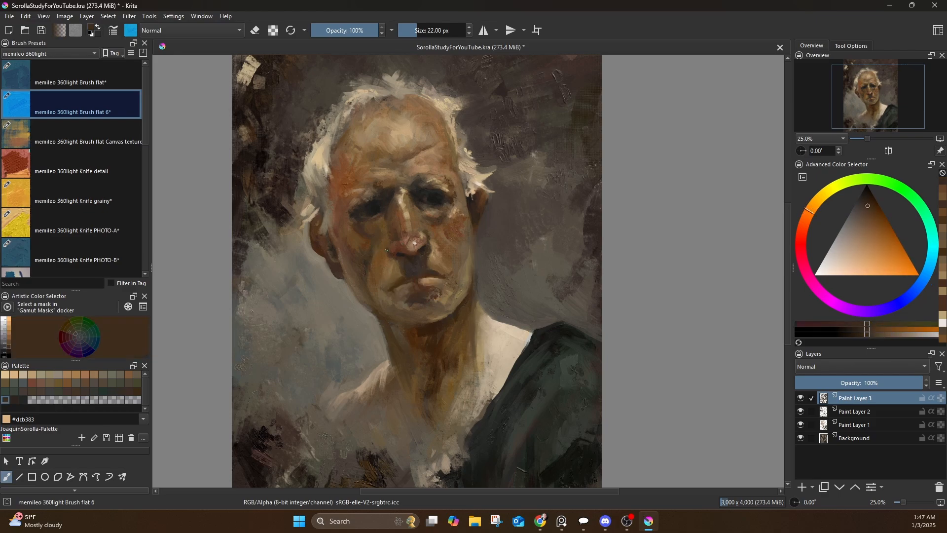
{"action": "left_click", "coordinate": [414, 243], "text": "ctrl"}
{"action": "left_click", "coordinate": [445, 247], "text": "ctrl"}
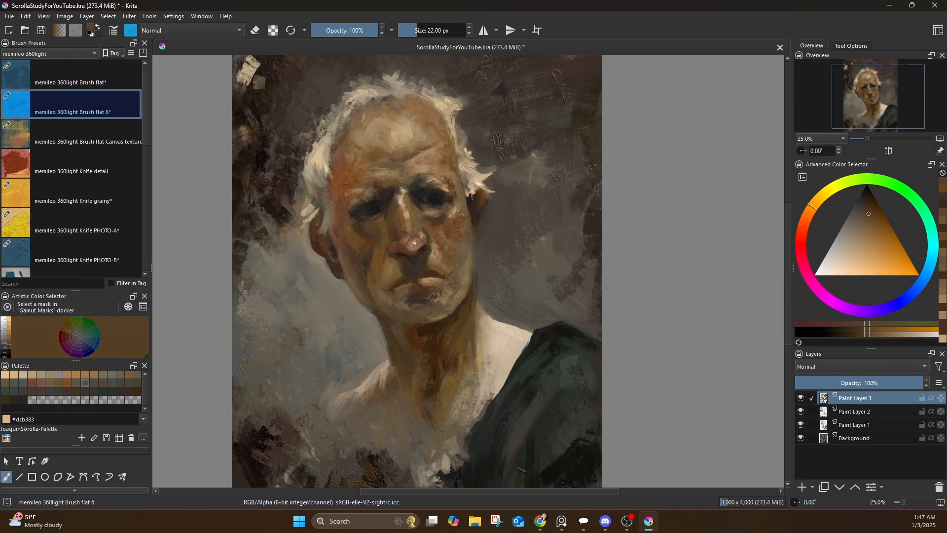
{"action": "left_click", "coordinate": [427, 198], "text": "ctrl"}
{"action": "left_click", "coordinate": [434, 197], "text": "ctrl"}
Deepen the shadow beneath the chin across the upper neck with sampled warm browns
{"action": "left_click", "coordinate": [423, 332], "text": "ctrl"}
{"action": "left_click", "coordinate": [425, 335], "text": "ctrl"}
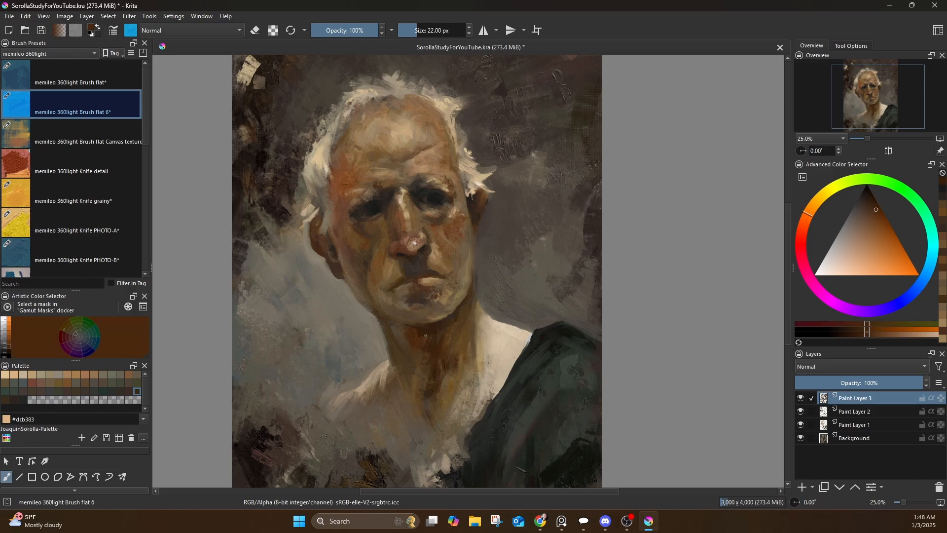
{"action": "mouse_move", "coordinate": [425, 335]}
{"action": "left_mouse_down"}
{"action": "mouse_move", "coordinate": [427, 346]}
{"action": "mouse_move", "coordinate": [386, 322]}
{"action": "mouse_move", "coordinate": [395, 335]}
{"action": "left_mouse_up"}
{"action": "left_click", "coordinate": [415, 383], "text": "ctrl"}
{"action": "left_click", "coordinate": [409, 335], "text": "ctrl"}
{"action": "left_click", "coordinate": [405, 331], "text": "ctrl"}
{"action": "left_click", "coordinate": [405, 347], "text": "ctrl"}
Enlarge the flat brush to 47 px and refine the face edge and background beside the right-side hair with sampled grey-browns
{"action": "left_click", "coordinate": [378, 288], "text": "ctrl"}
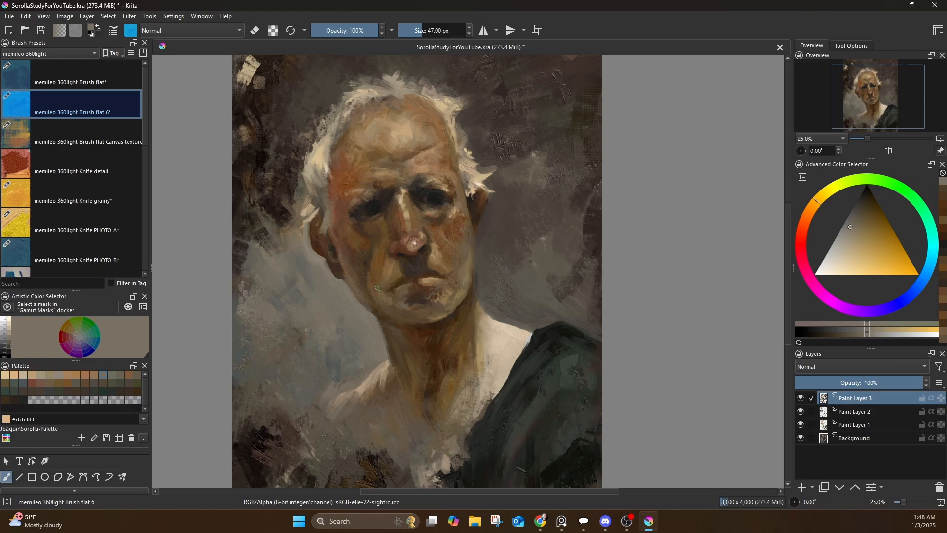
{"action": "left_click", "coordinate": [481, 306], "text": "ctrl"}
{"action": "left_click", "coordinate": [465, 242], "text": "ctrl"}
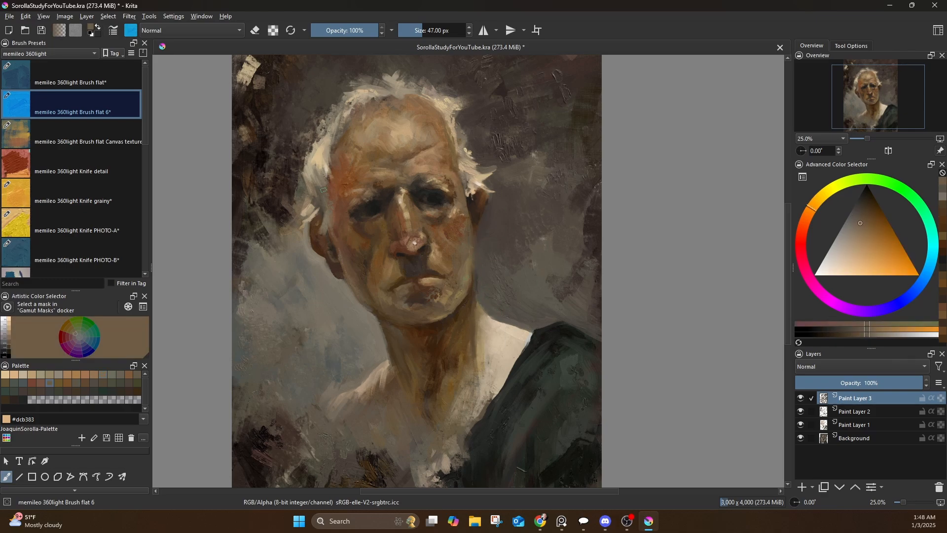
{"action": "left_click", "coordinate": [481, 217], "text": "ctrl"}
{"action": "left_click", "coordinate": [478, 119], "text": "ctrl"}
{"action": "left_click_drag", "start_coordinate": [470, 115], "coordinate": [478, 100]}
{"action": "left_click", "coordinate": [477, 137], "text": "ctrl"}
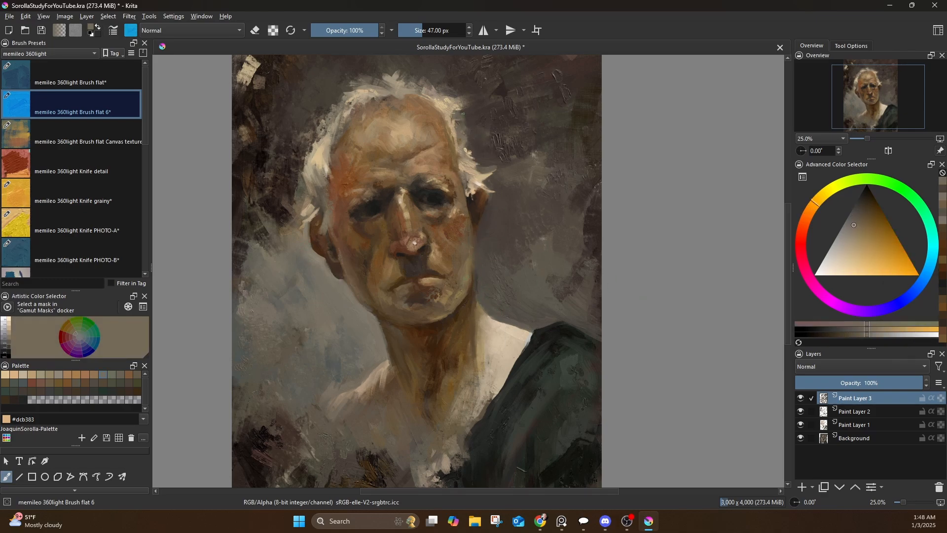
Paint sampled beige strokes into the hair on both sides of the head
{"action": "left_click", "coordinate": [470, 156], "text": "ctrl"}
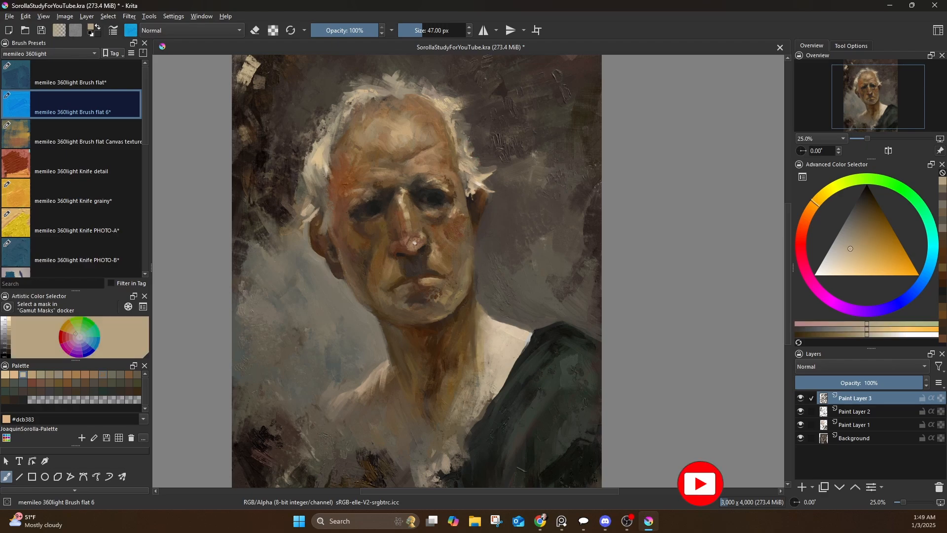
{"action": "left_click_drag", "start_coordinate": [453, 124], "coordinate": [459, 154]}
{"action": "left_click", "coordinate": [459, 117], "text": "ctrl"}
{"action": "left_click_drag", "start_coordinate": [321, 152], "coordinate": [367, 166]}
{"action": "left_click", "coordinate": [356, 189], "text": "ctrl"}
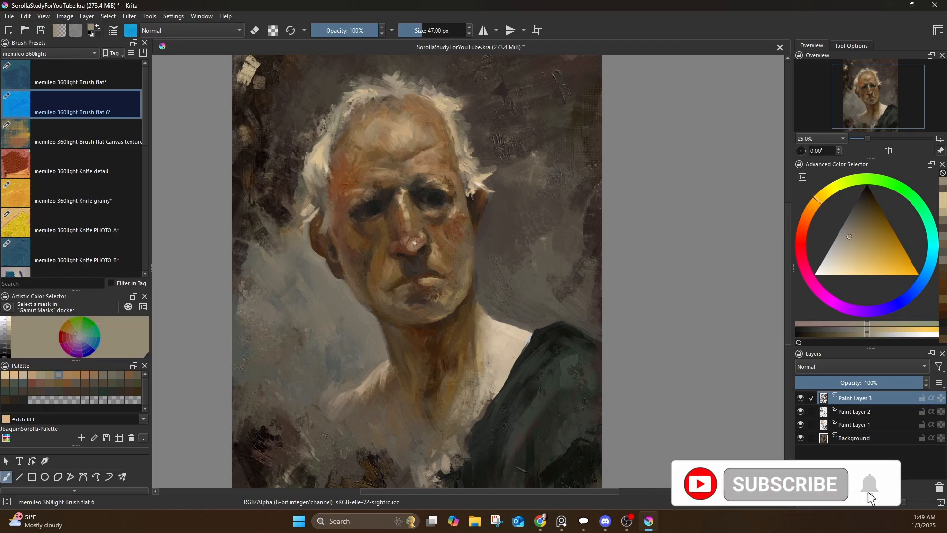
Refine the upper right hairline with sampled beige tones and touch up the face with sampled reddish brown
{"action": "left_click", "coordinate": [571, 156], "text": "ctrl"}
{"action": "left_click", "coordinate": [446, 114], "text": "ctrl"}
{"action": "left_click", "coordinate": [456, 109], "text": "ctrl"}
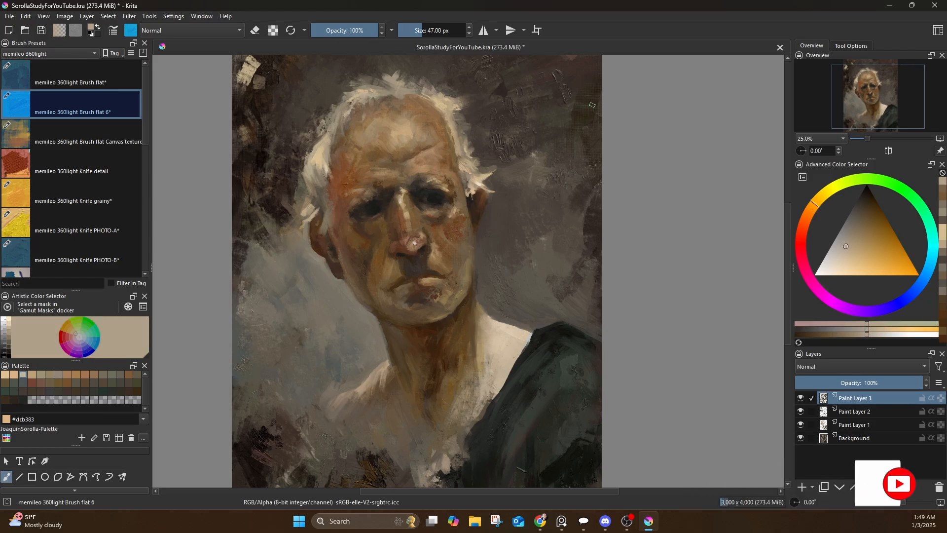
{"action": "left_click", "coordinate": [438, 104], "text": "ctrl"}
{"action": "left_click", "coordinate": [409, 248], "text": "ctrl"}
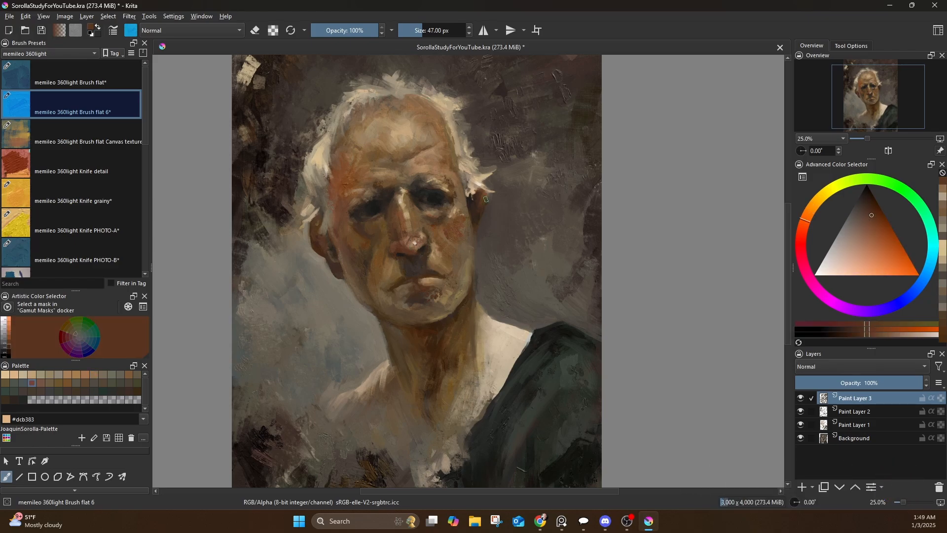
Save the painting and review the portrait in canvas-only view, first up close and as a whole
{"action": "key", "text": "ctrl+s"}
{"action": "key", "text": "Tab"}
{"action": "scroll", "coordinate": [326, 147], "scroll_direction": "up", "scroll_amount": 2}
{"action": "left_click_drag", "start_coordinate": [326, 148], "coordinate": [590, 197]}
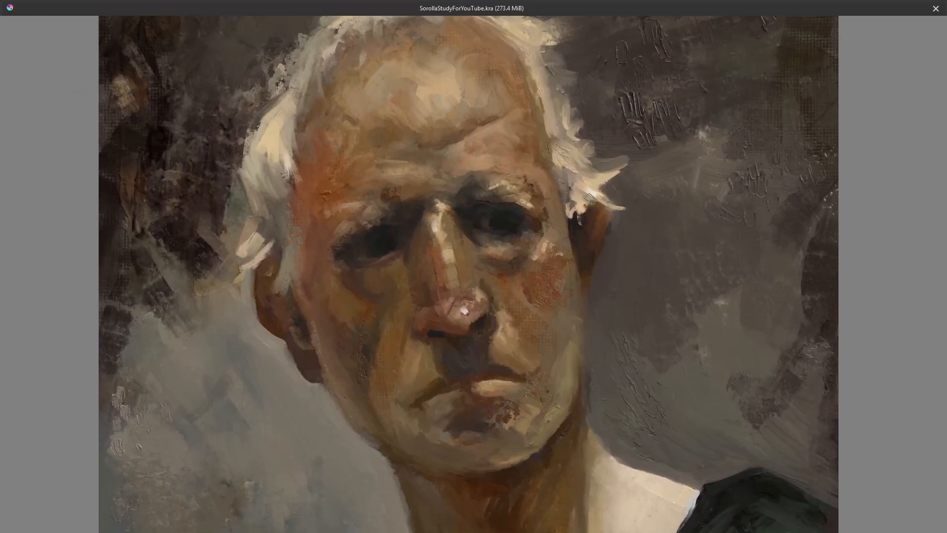
{"action": "key", "text": "2"}
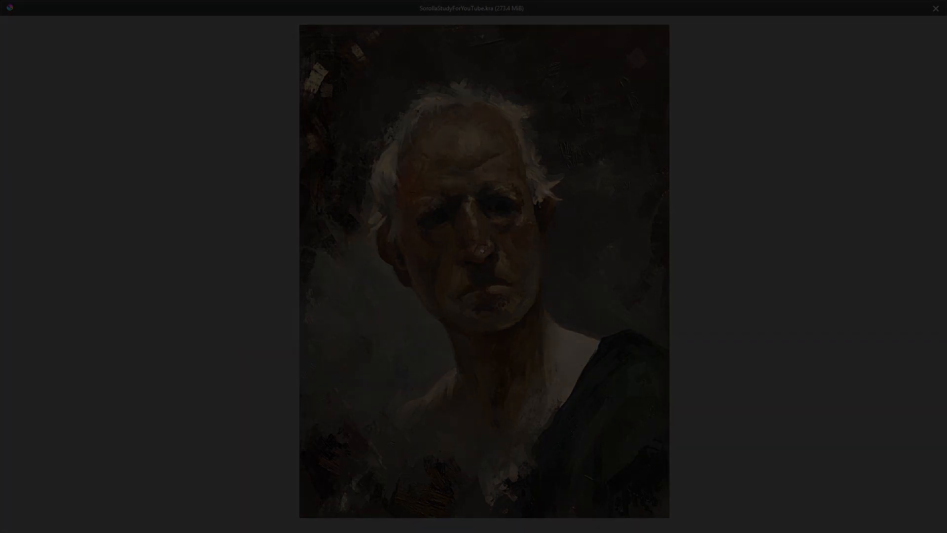